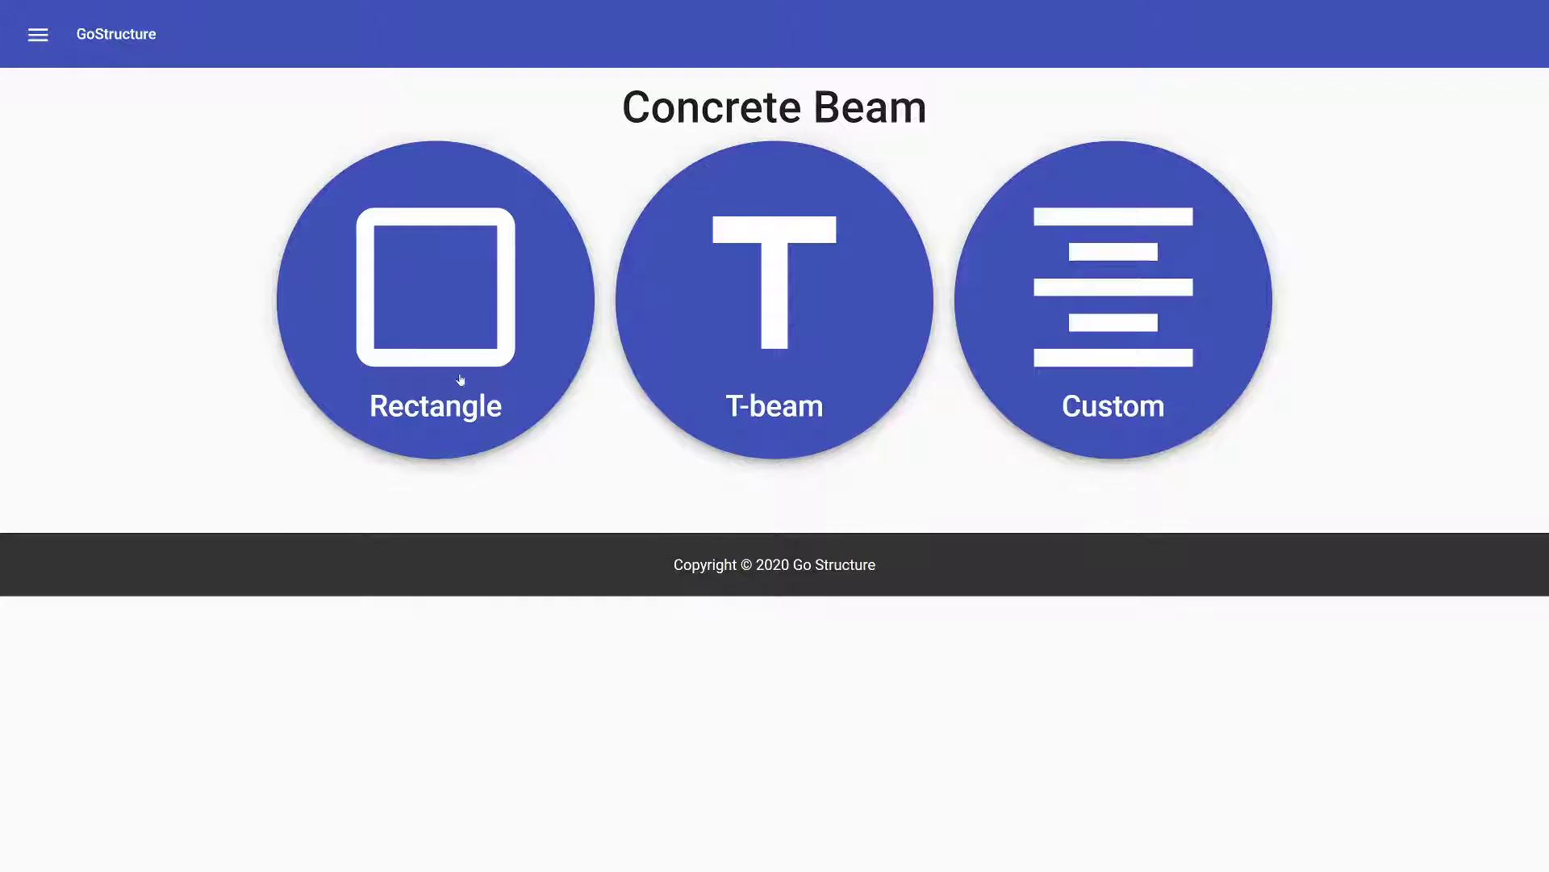
click(36, 50)
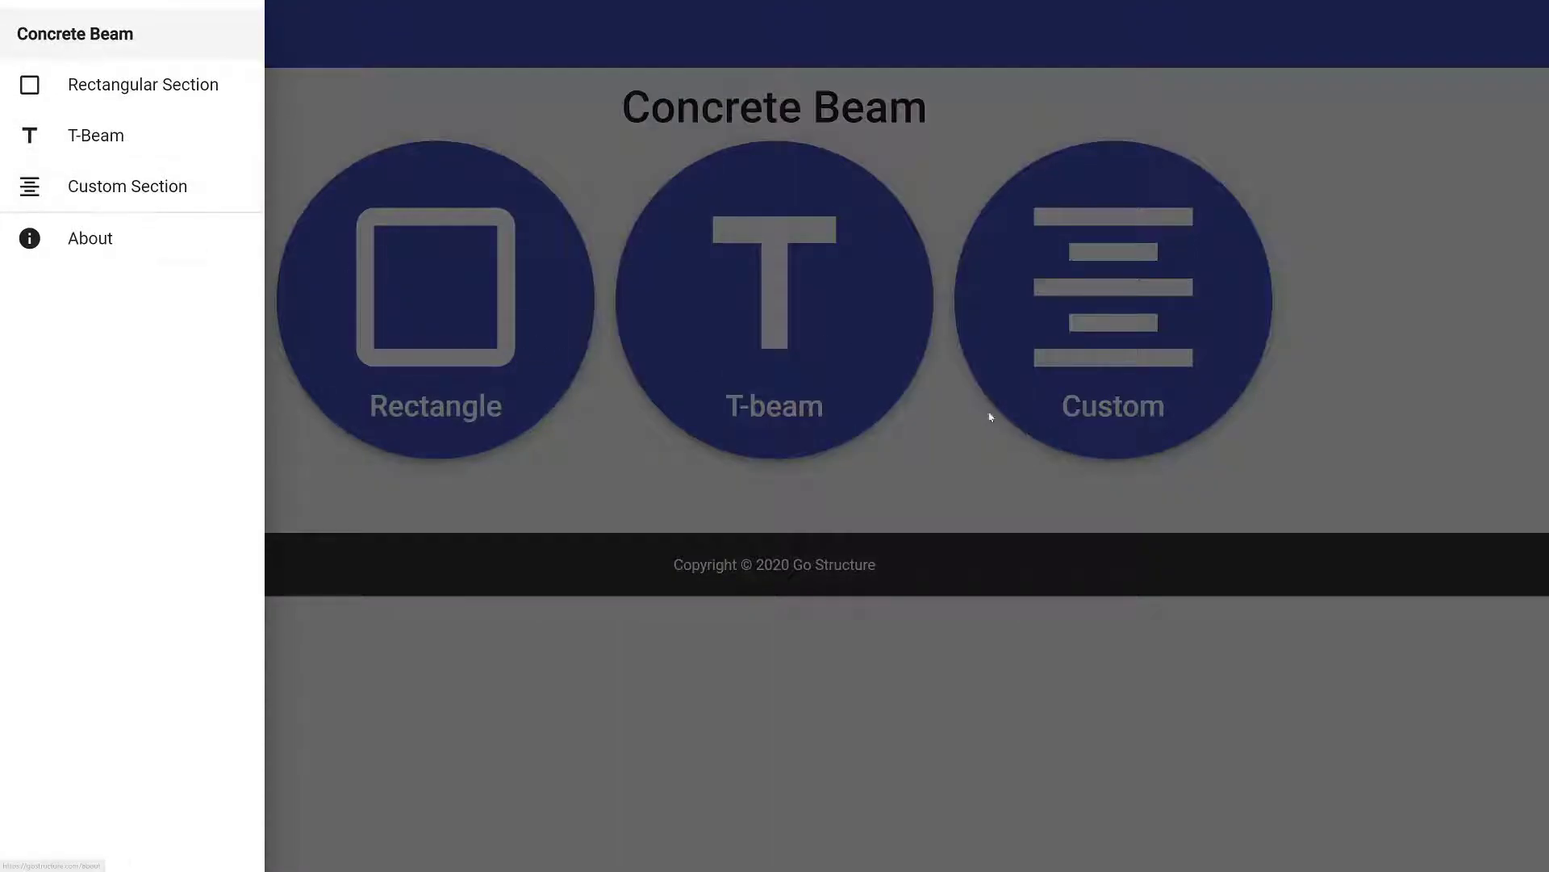
click(651, 506)
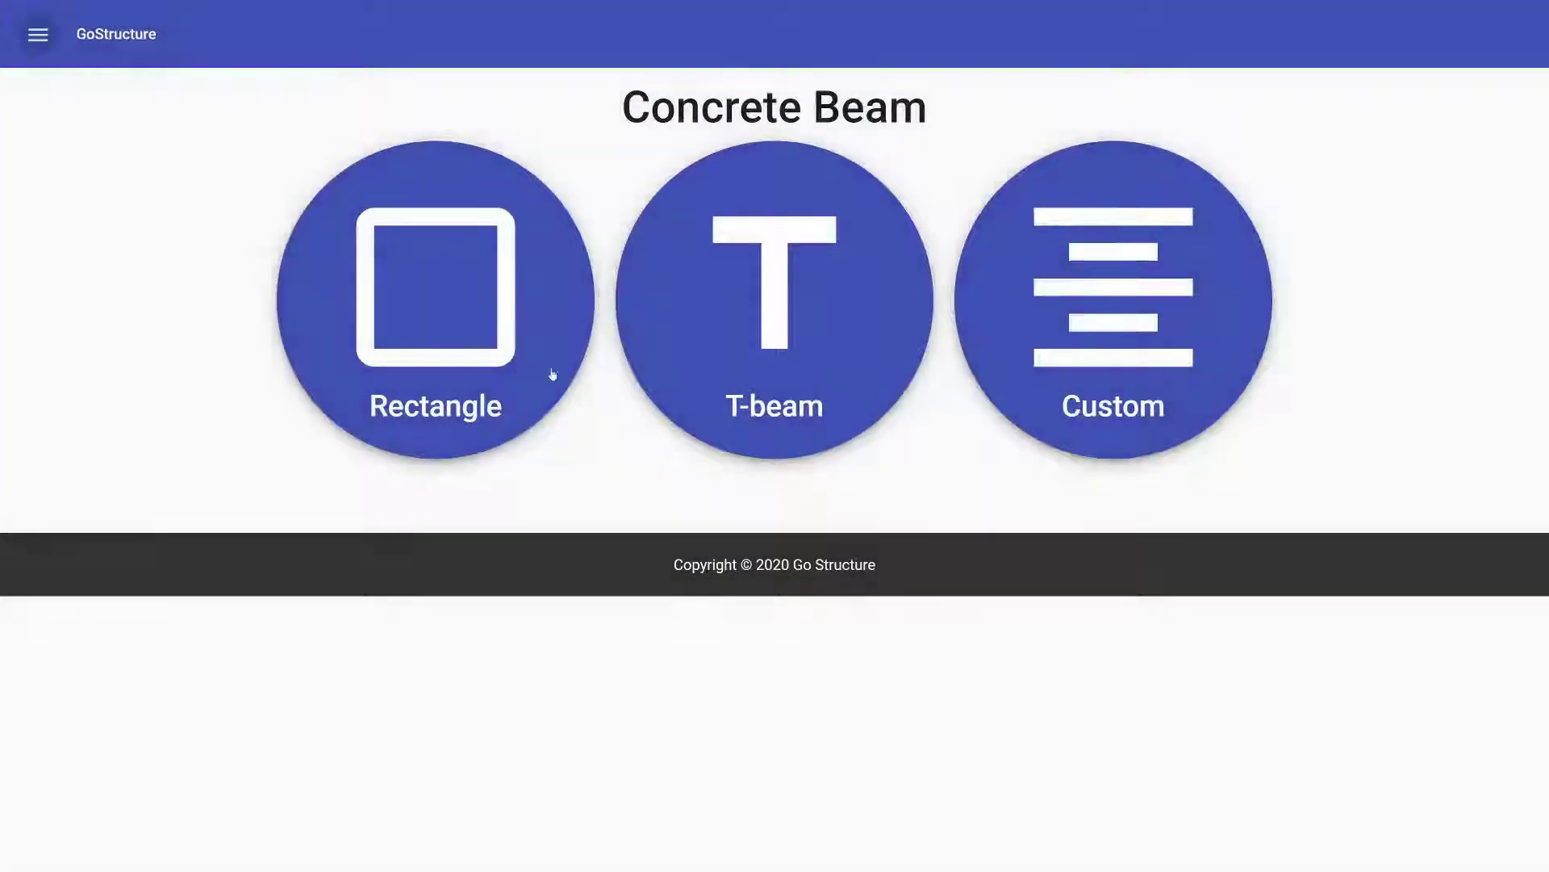
click(38, 36)
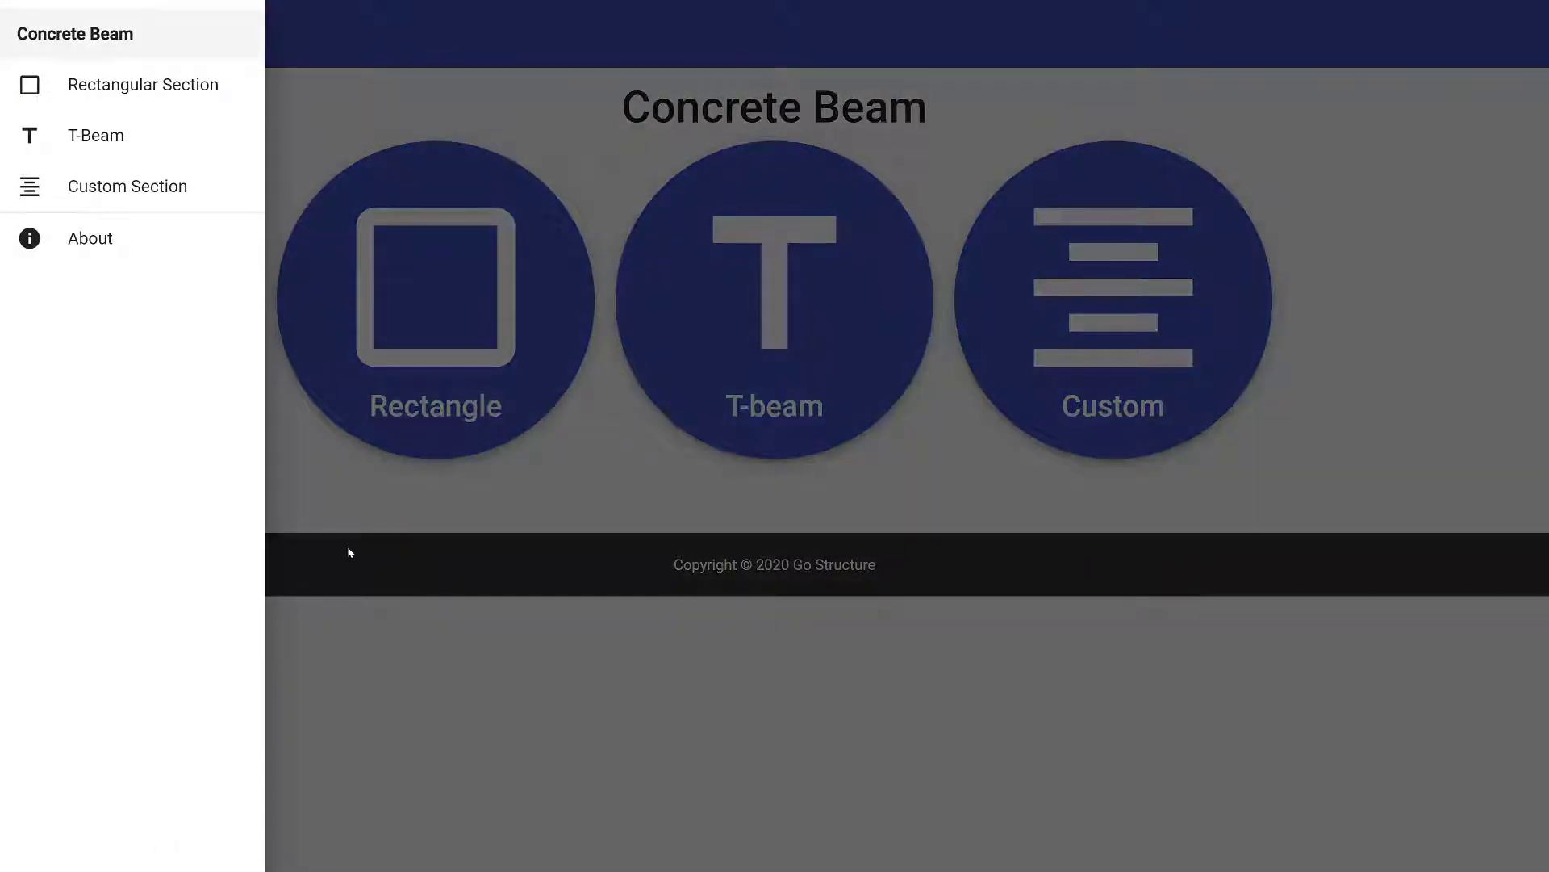
click(348, 550)
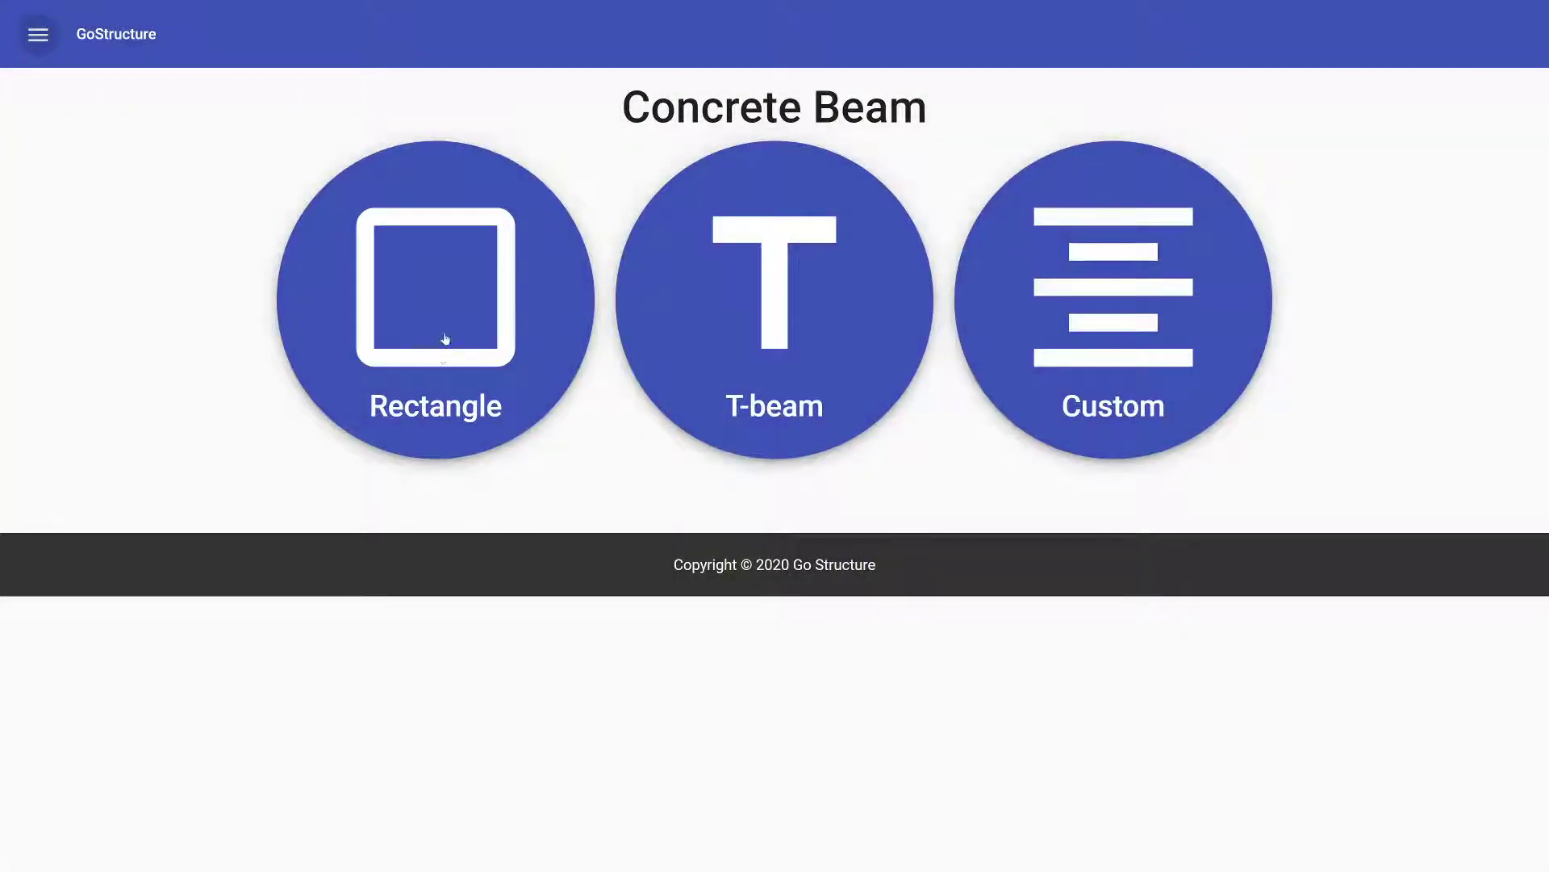
- Open the rectangular concrete beam calculator and look over its diagrams, section inputs and results
click(444, 339)
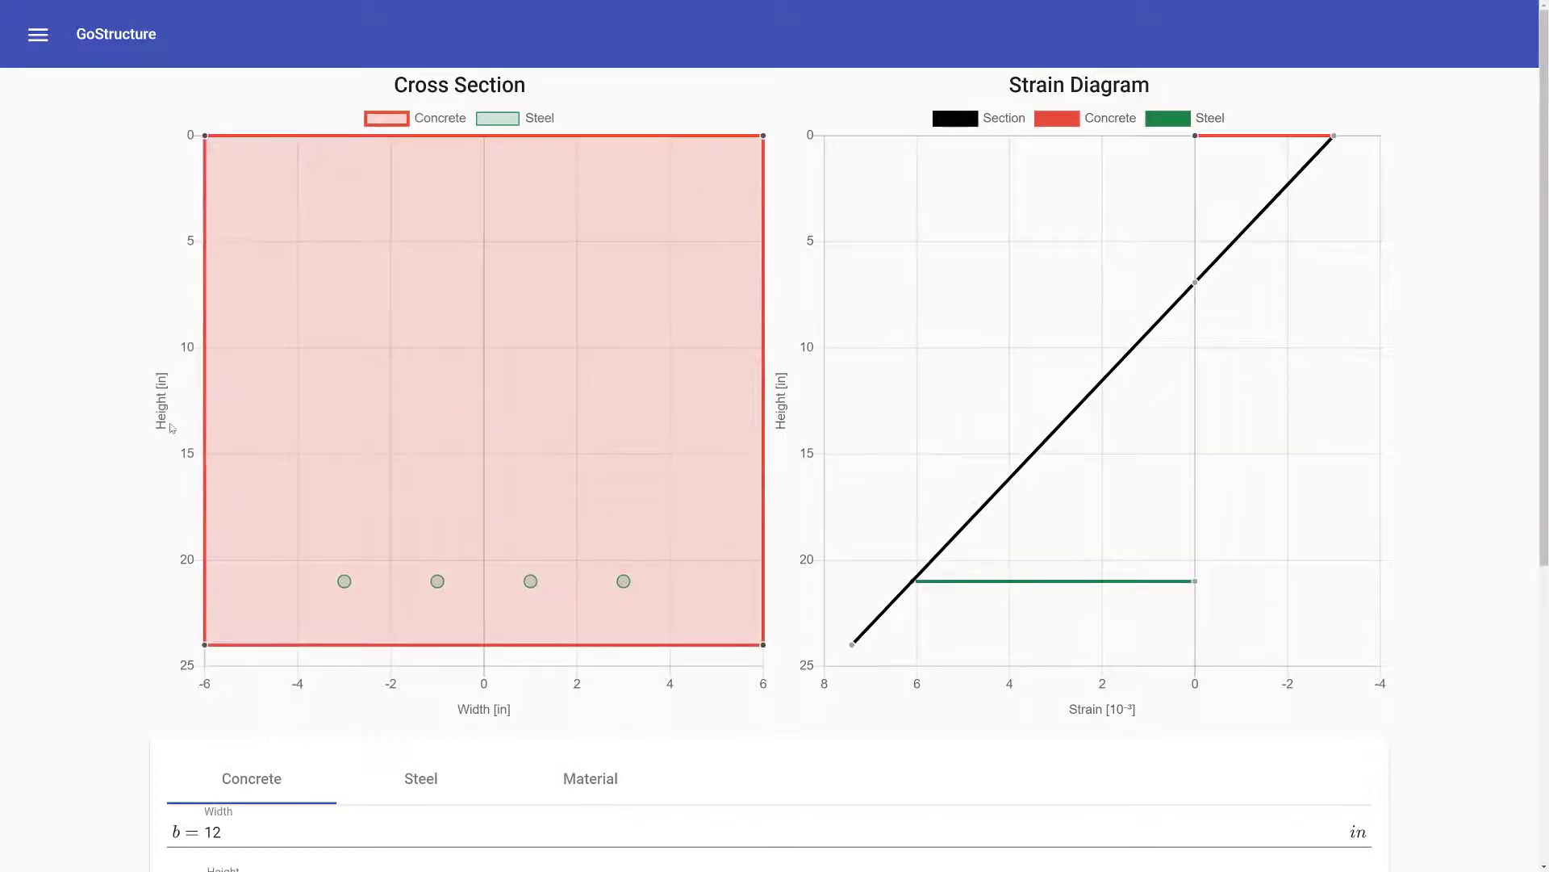
scroll(171, 427, down, 5)
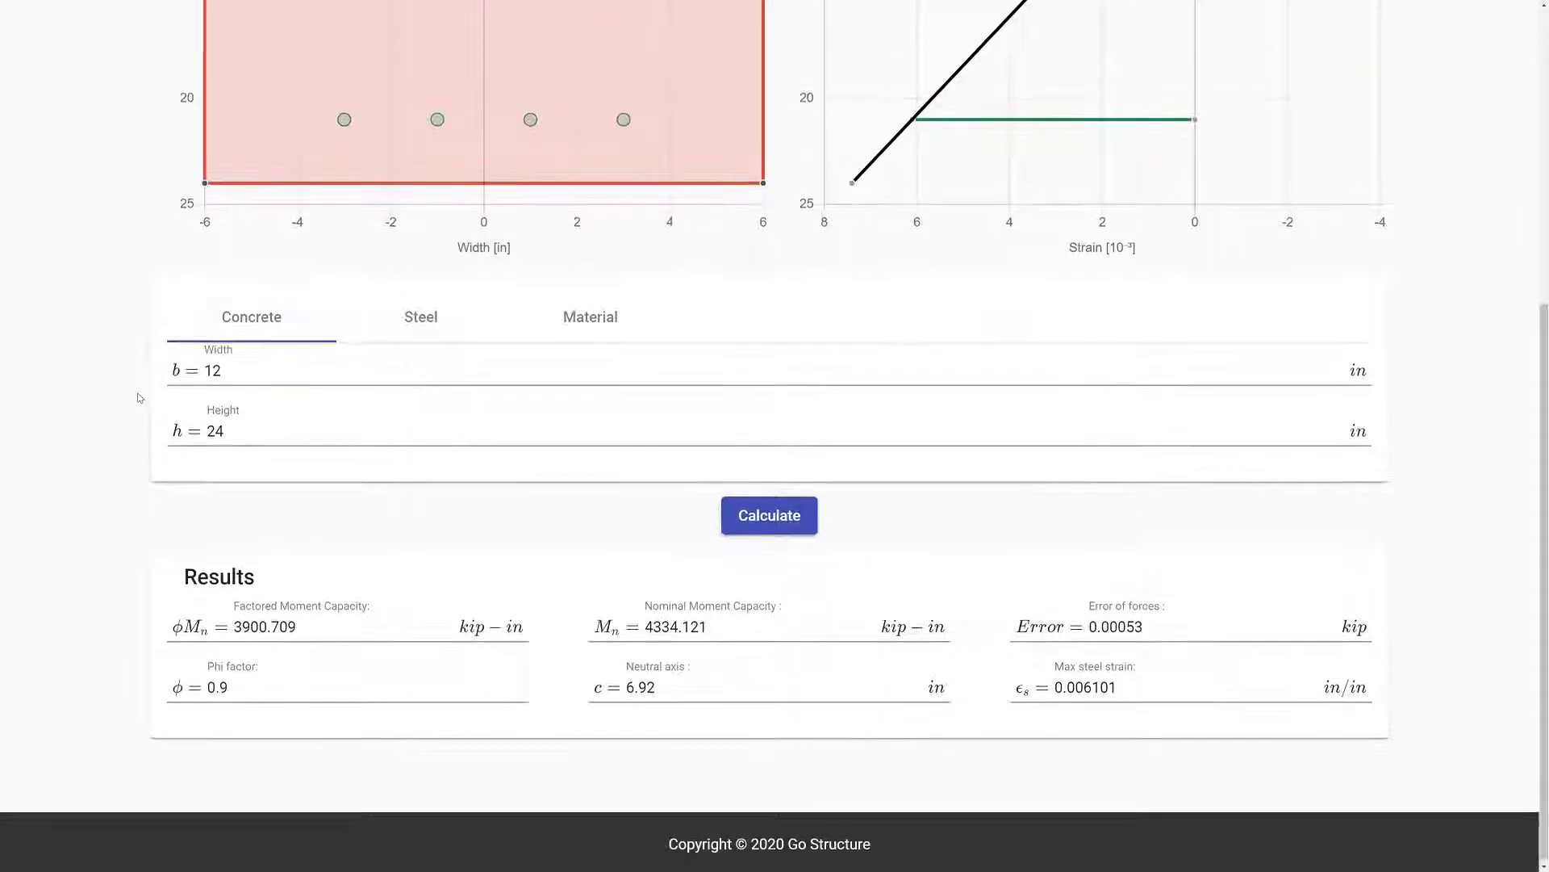
scroll(138, 398, up, 5)
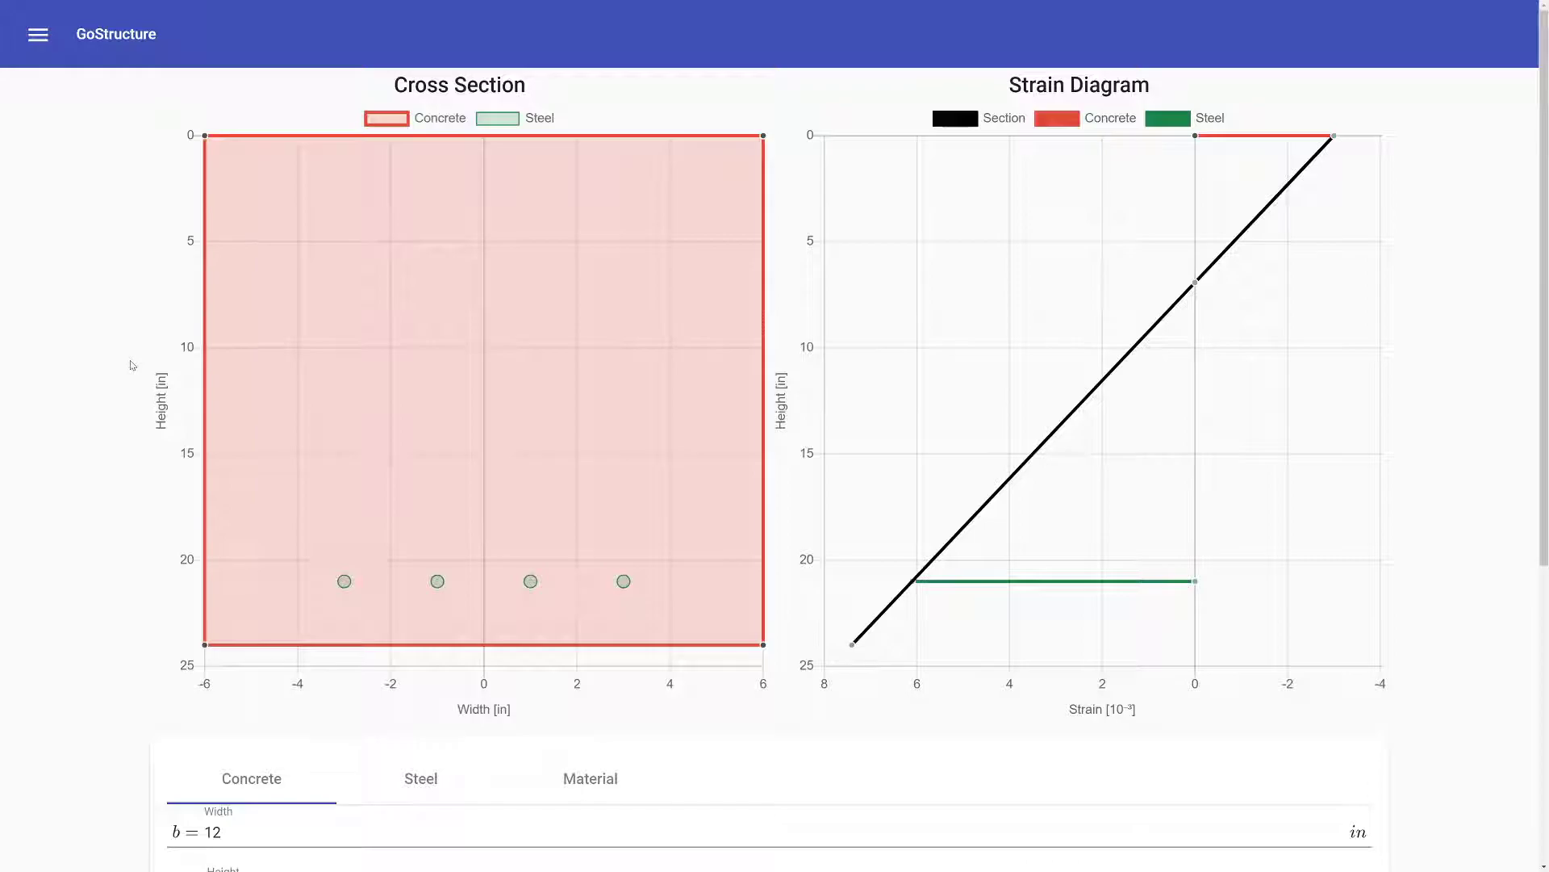
scroll(134, 364, down, 3)
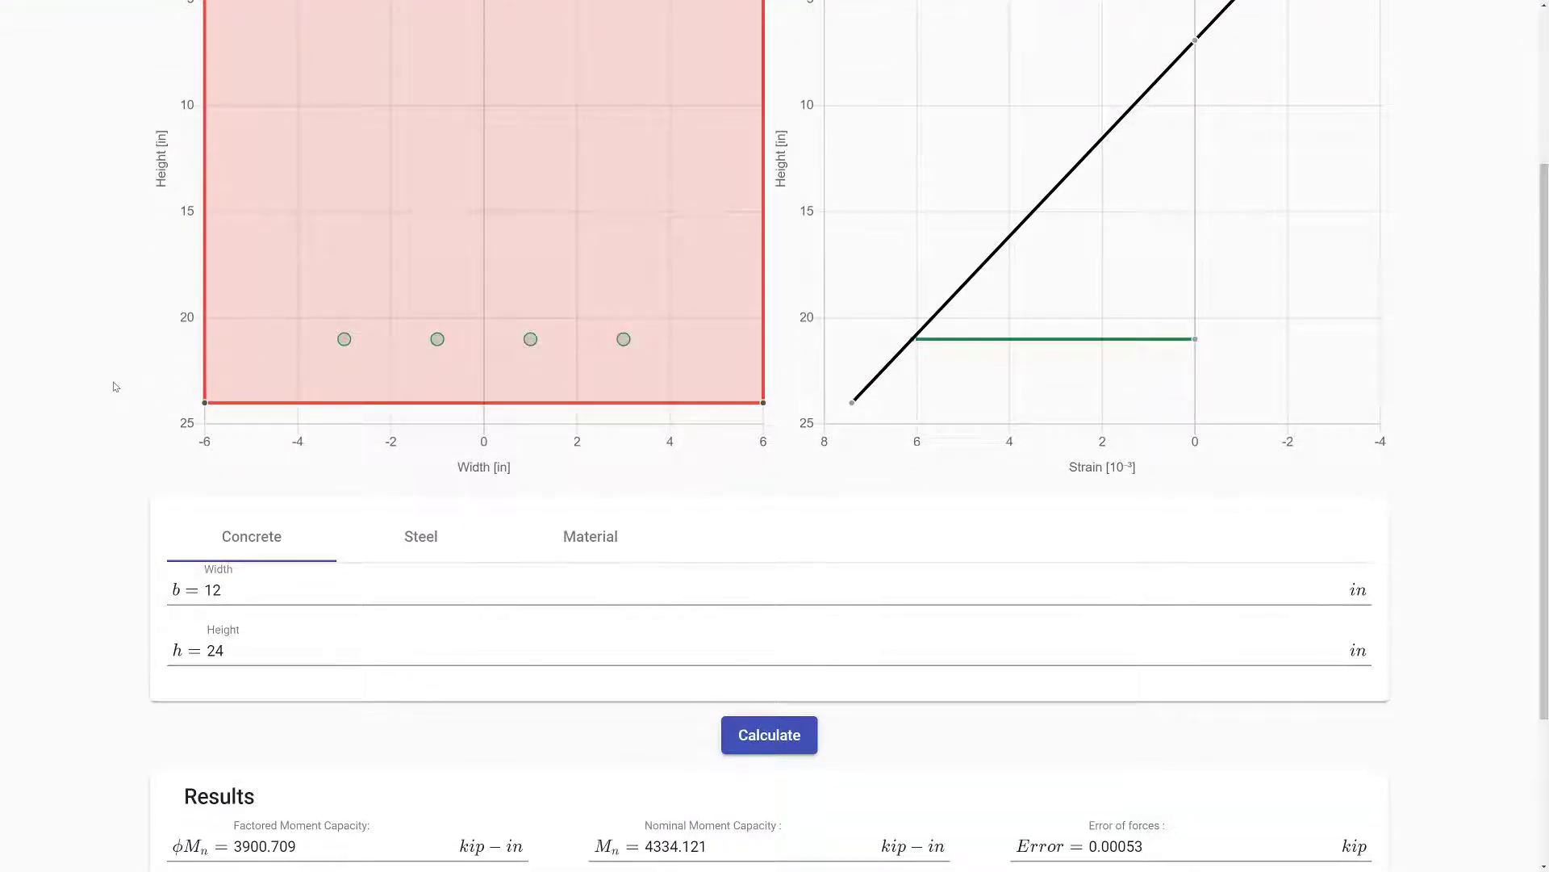
scroll(115, 387, up, 3)
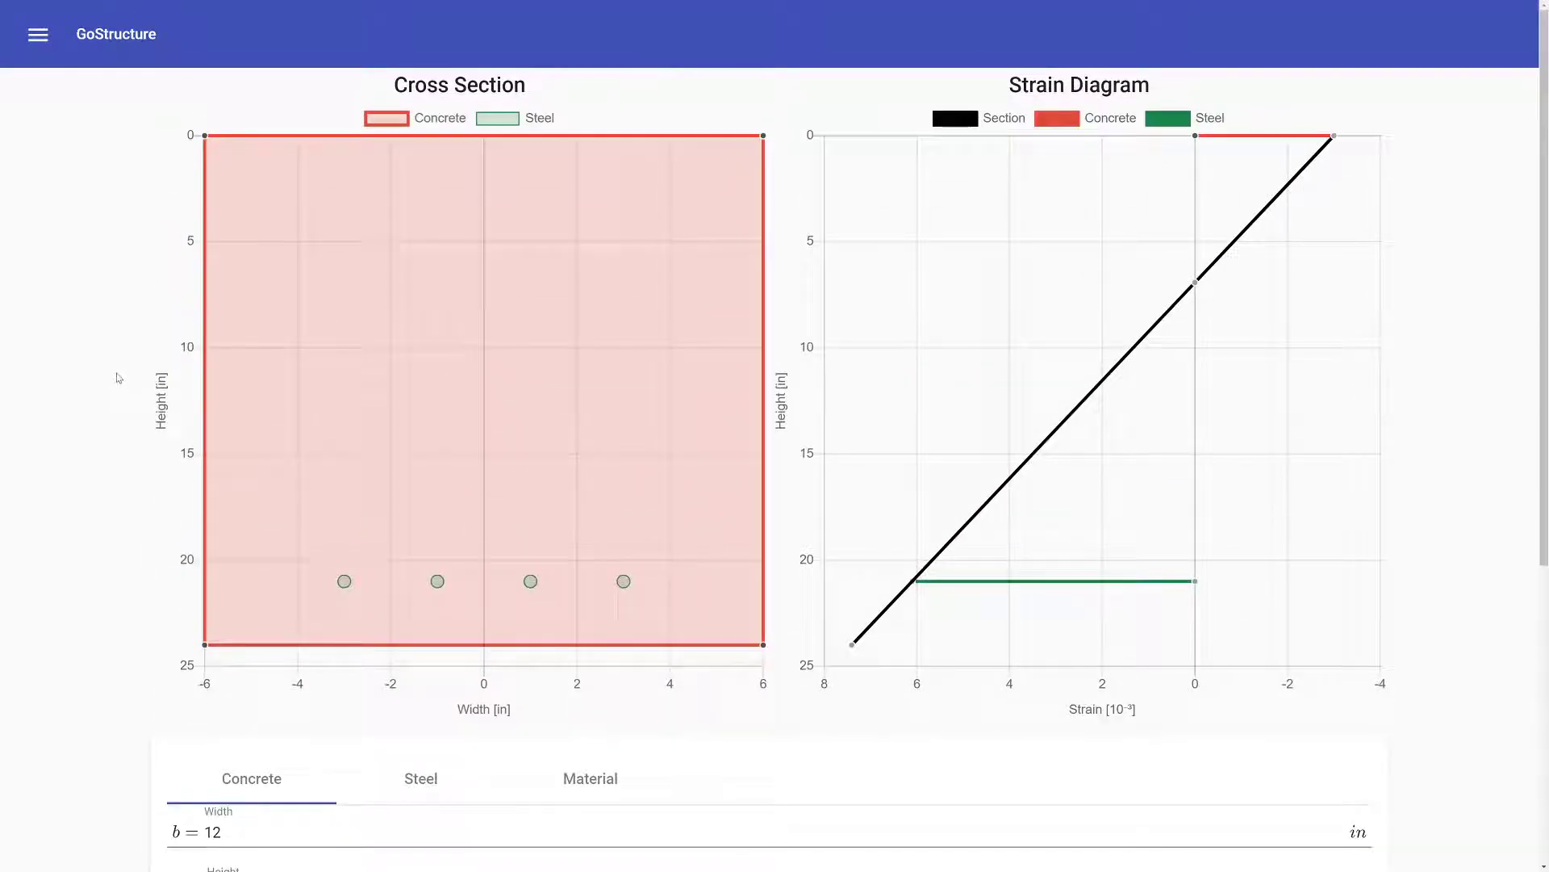
scroll(121, 371, down, 1)
scroll(121, 371, up, 1)
- Inspect the strain diagram's point values at the neutral axis, the top fibre, the steel layer and the section bottom
mouse_move(1196, 285)
mouse_move(1334, 138)
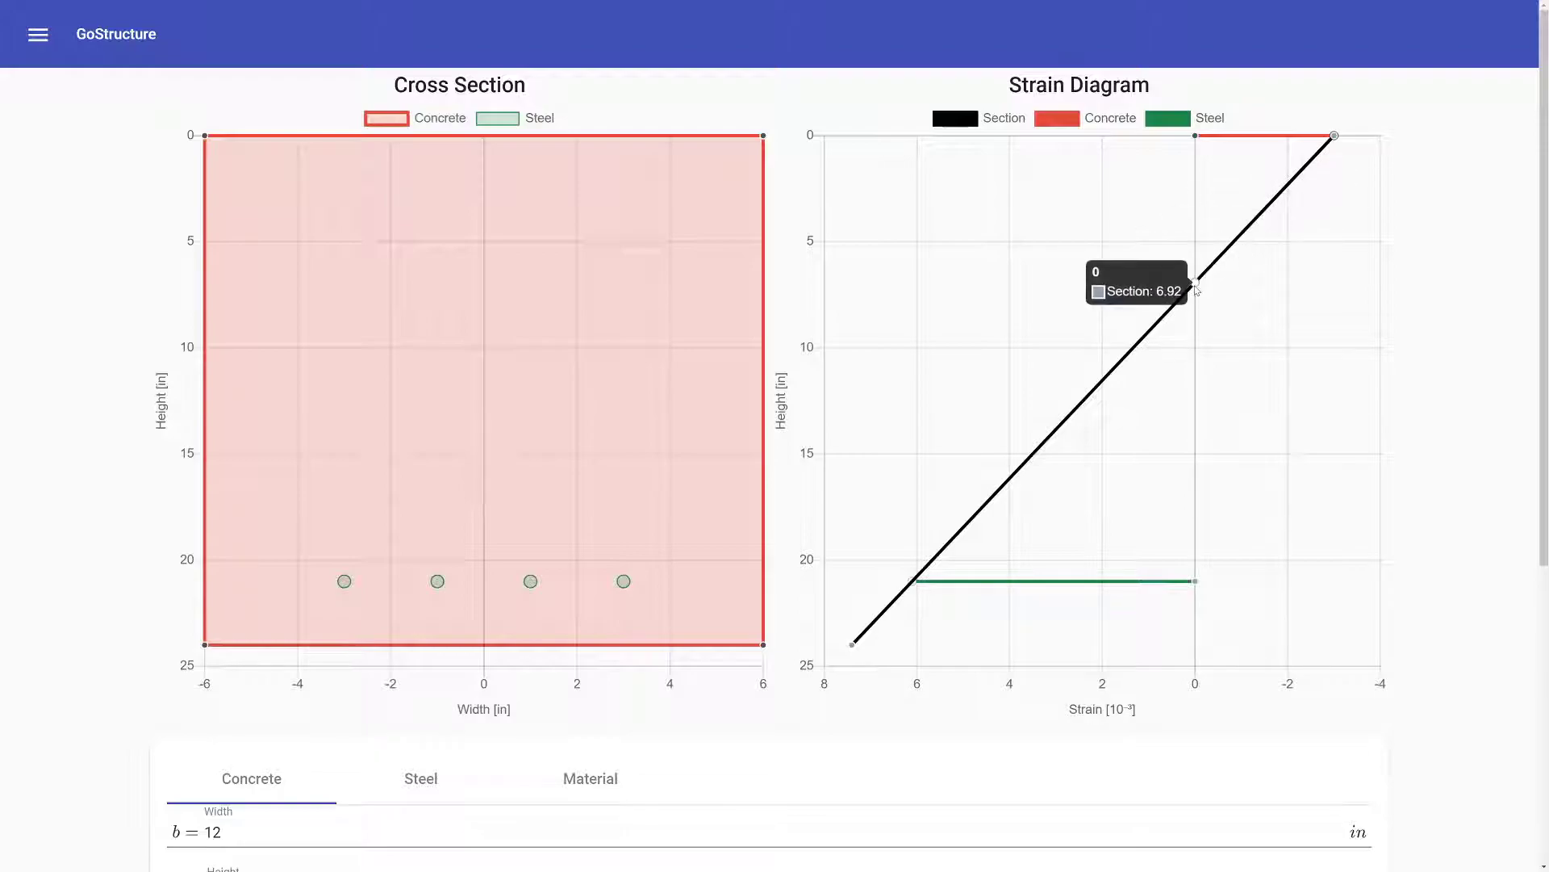
mouse_move(913, 582)
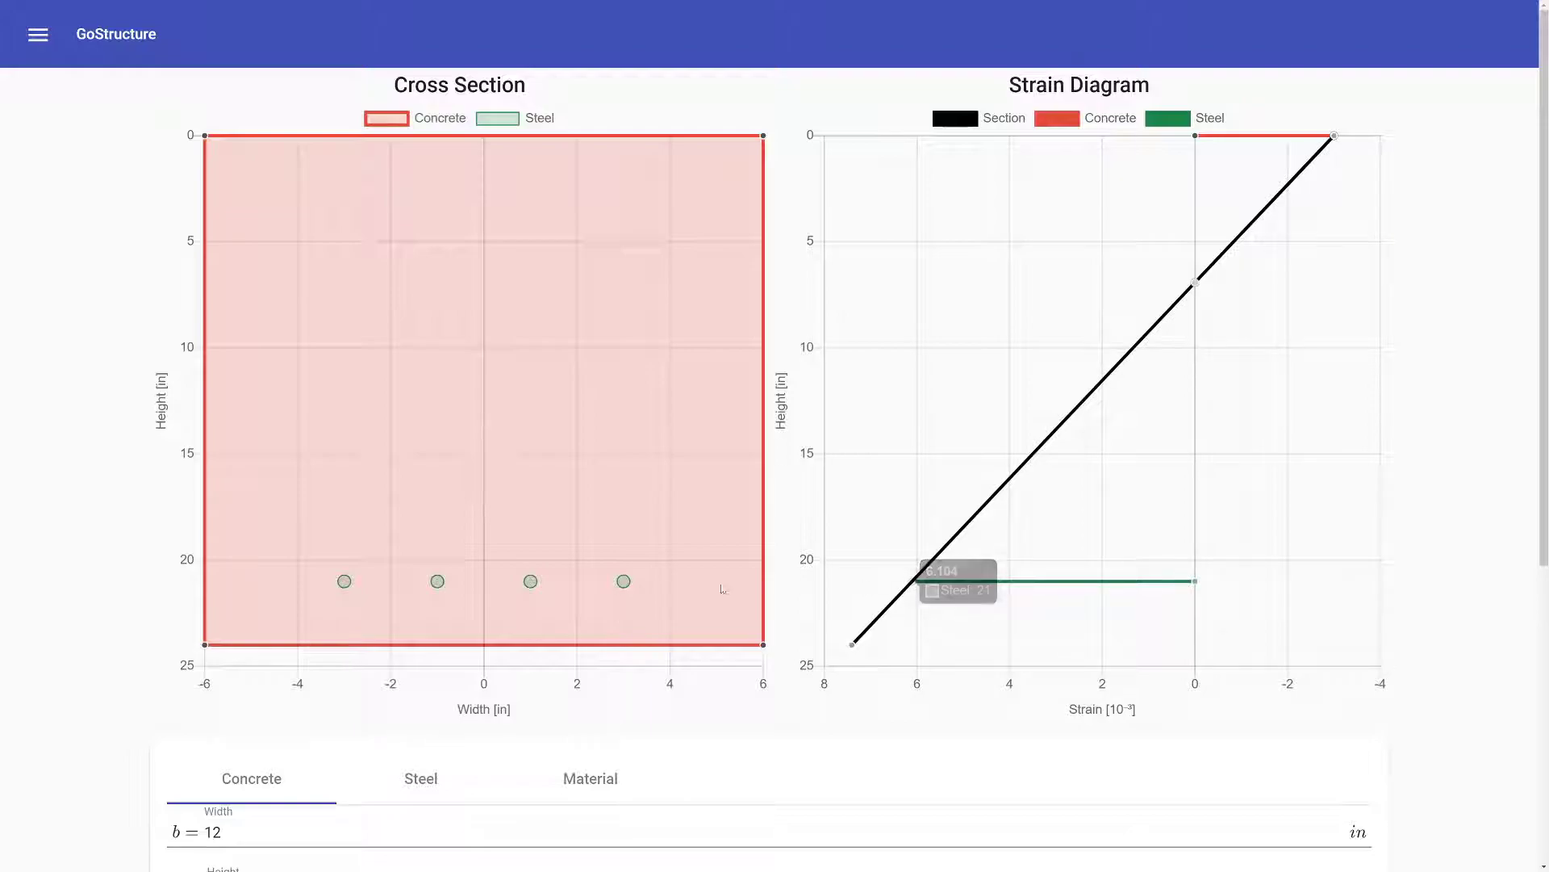
mouse_move(853, 649)
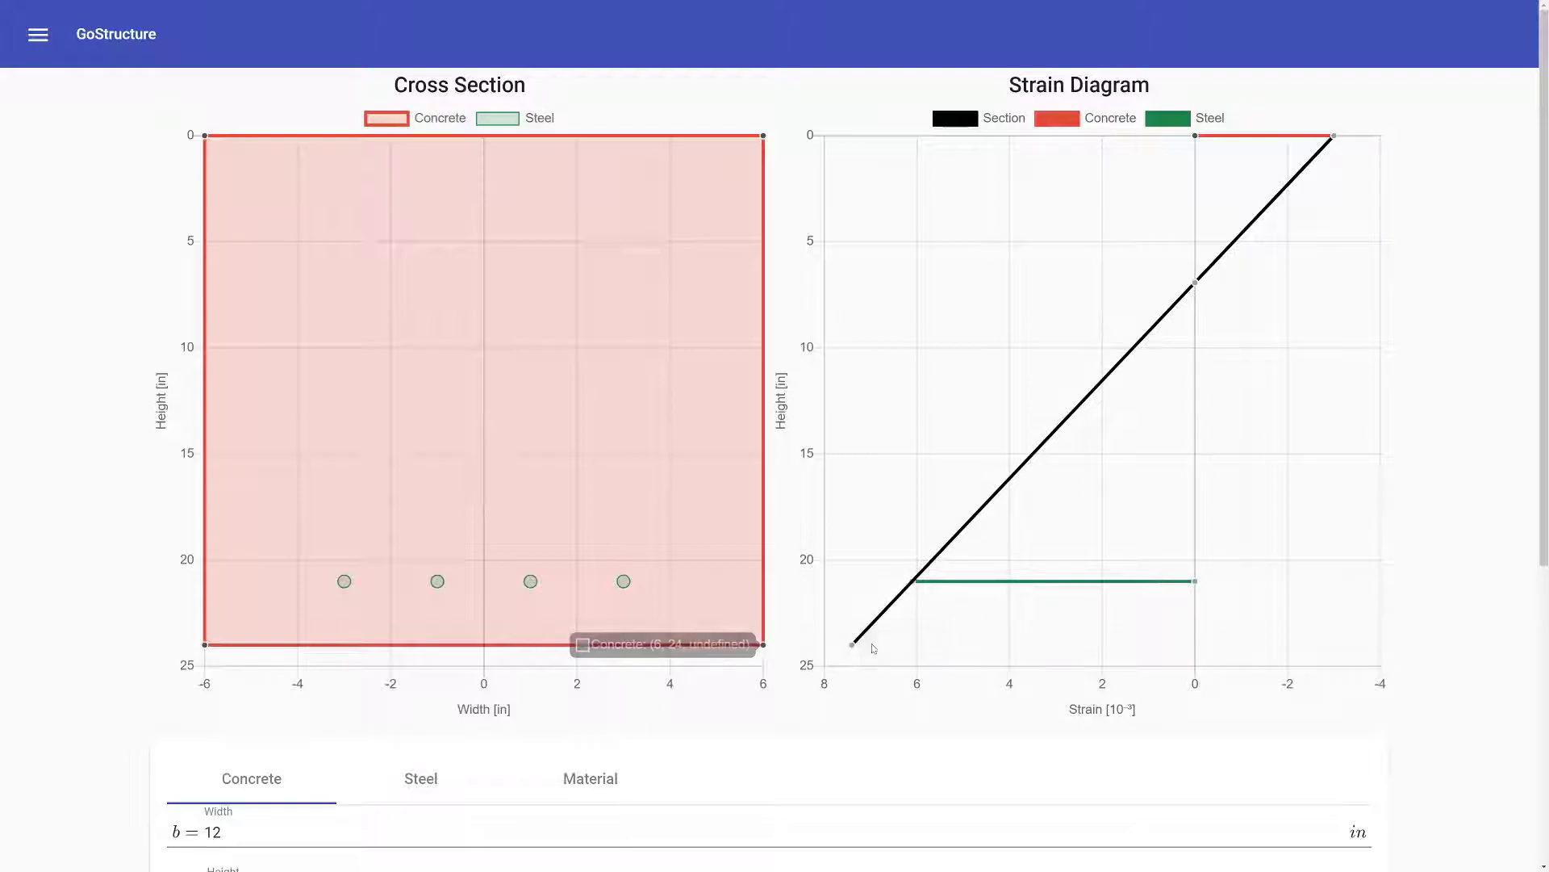
- Try concrete section widths of 15, 12 and 17 in by stepping the value up and down
scroll(522, 668, down, 2)
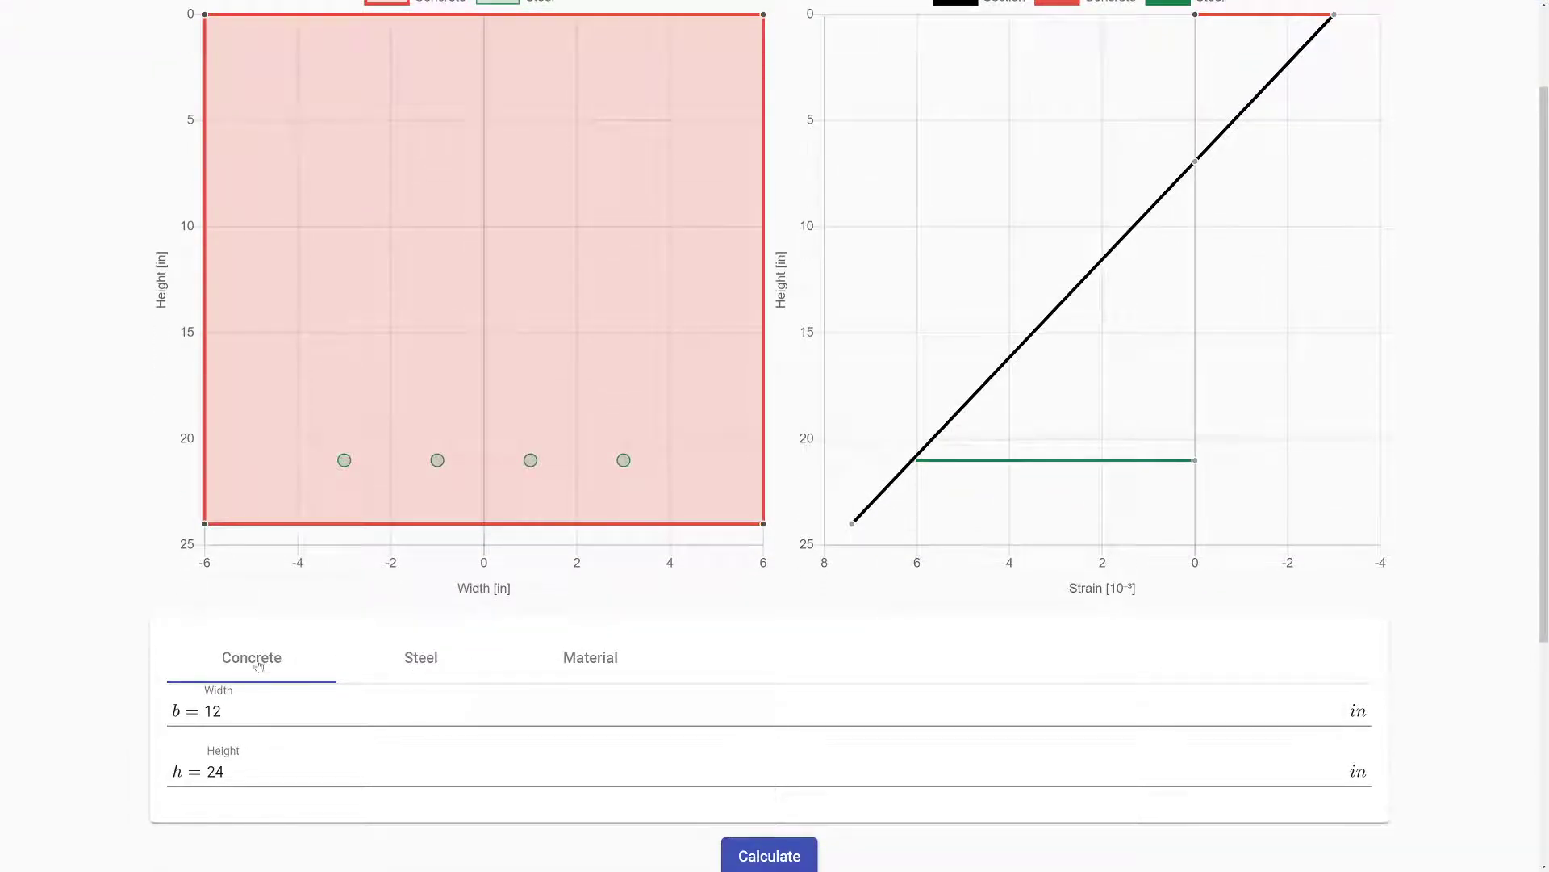
scroll(238, 665, down, 2)
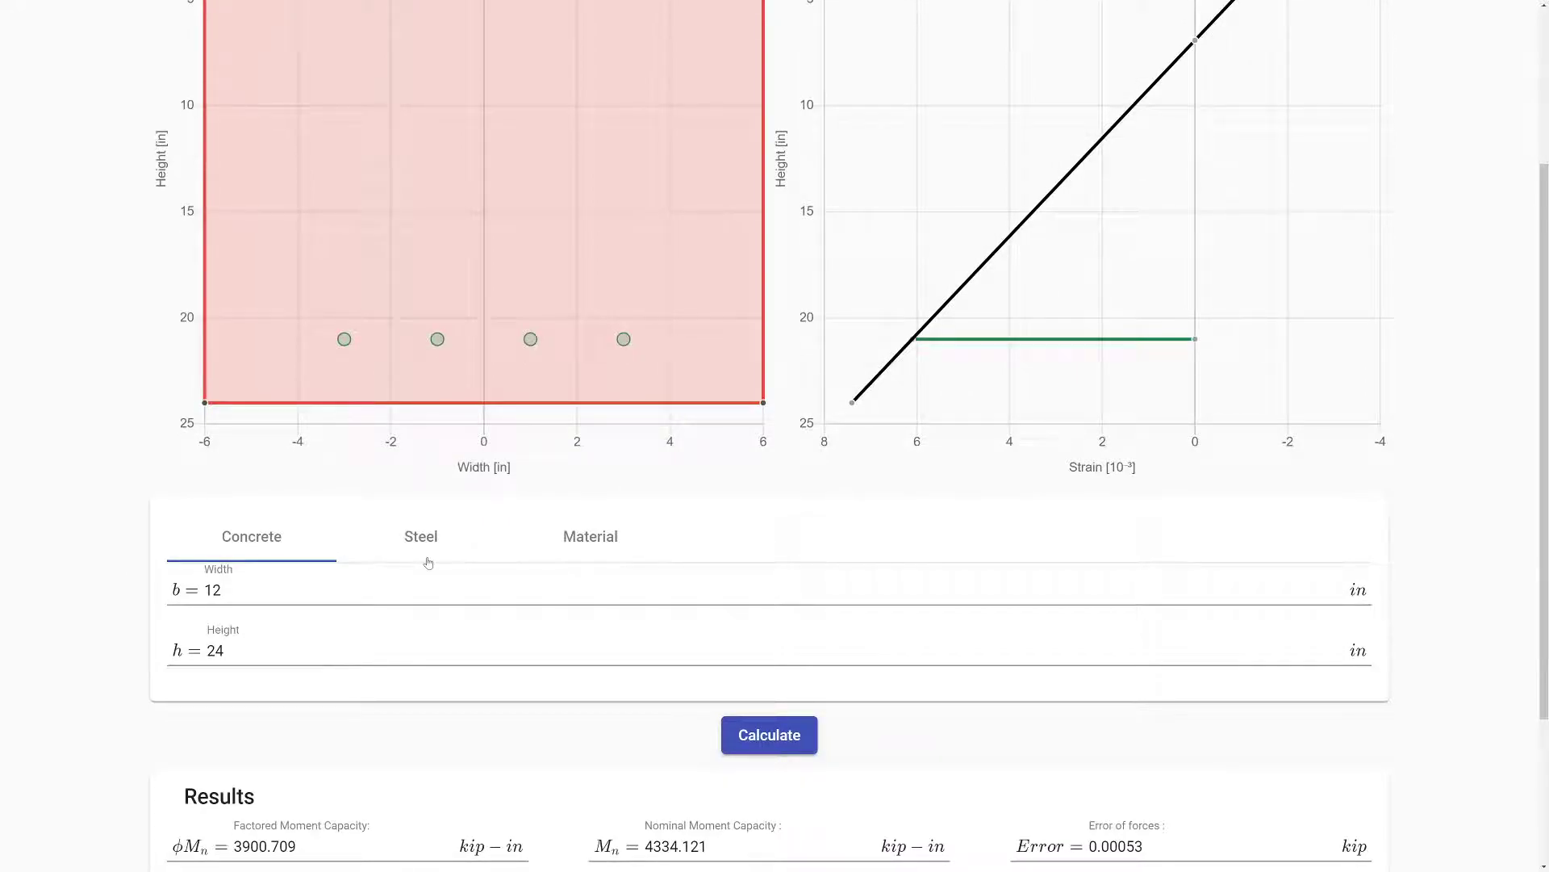
scroll(419, 565, up, 1)
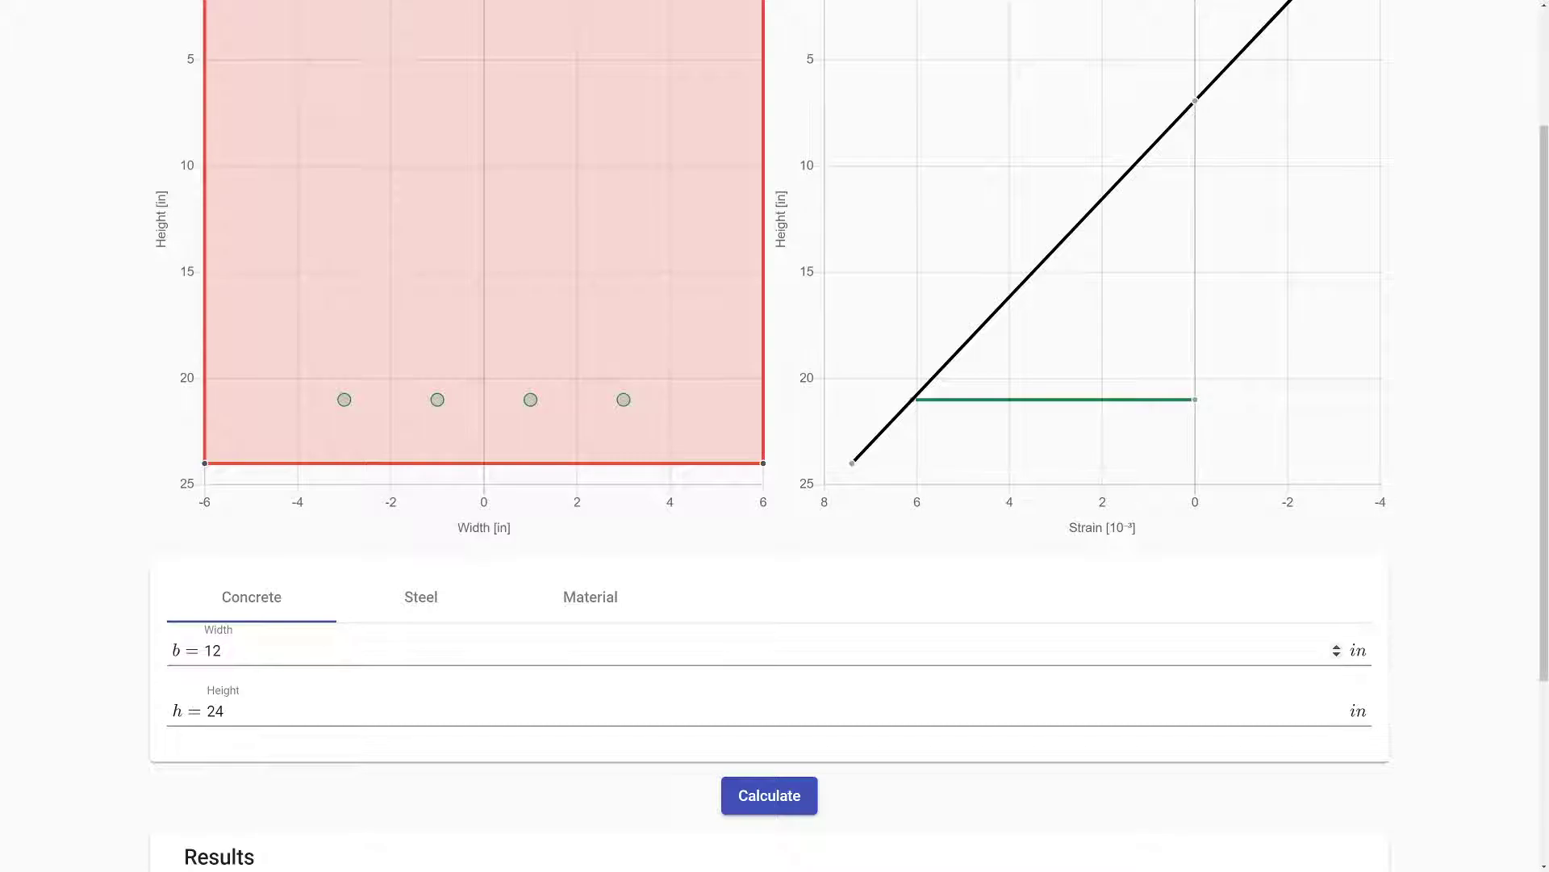
click(1336, 646)
click(1336, 647)
click(1336, 647)
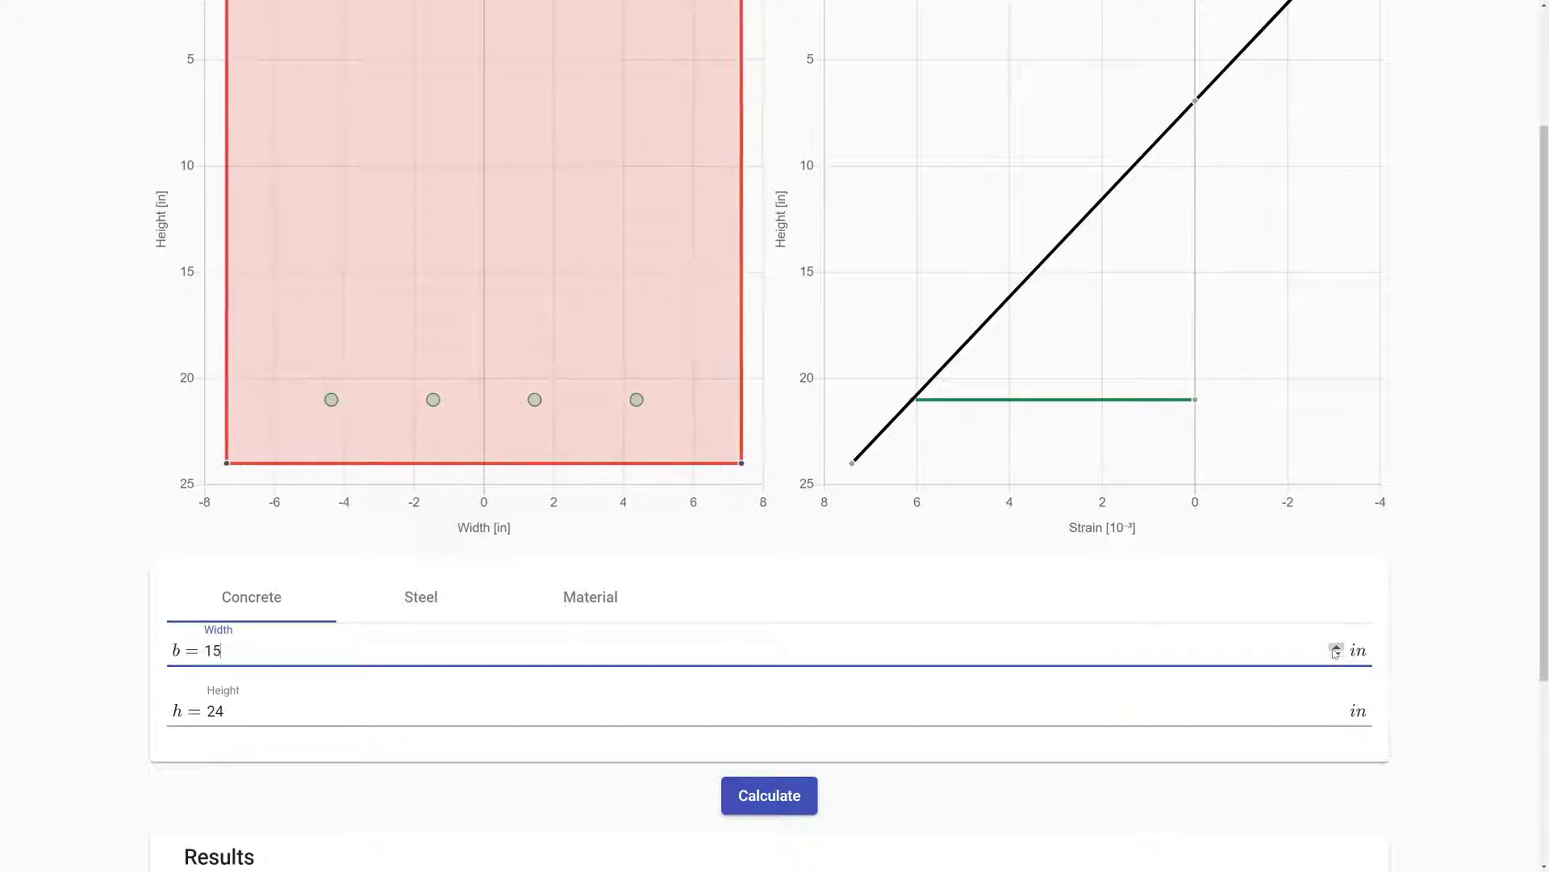
click(1337, 655)
click(1338, 655)
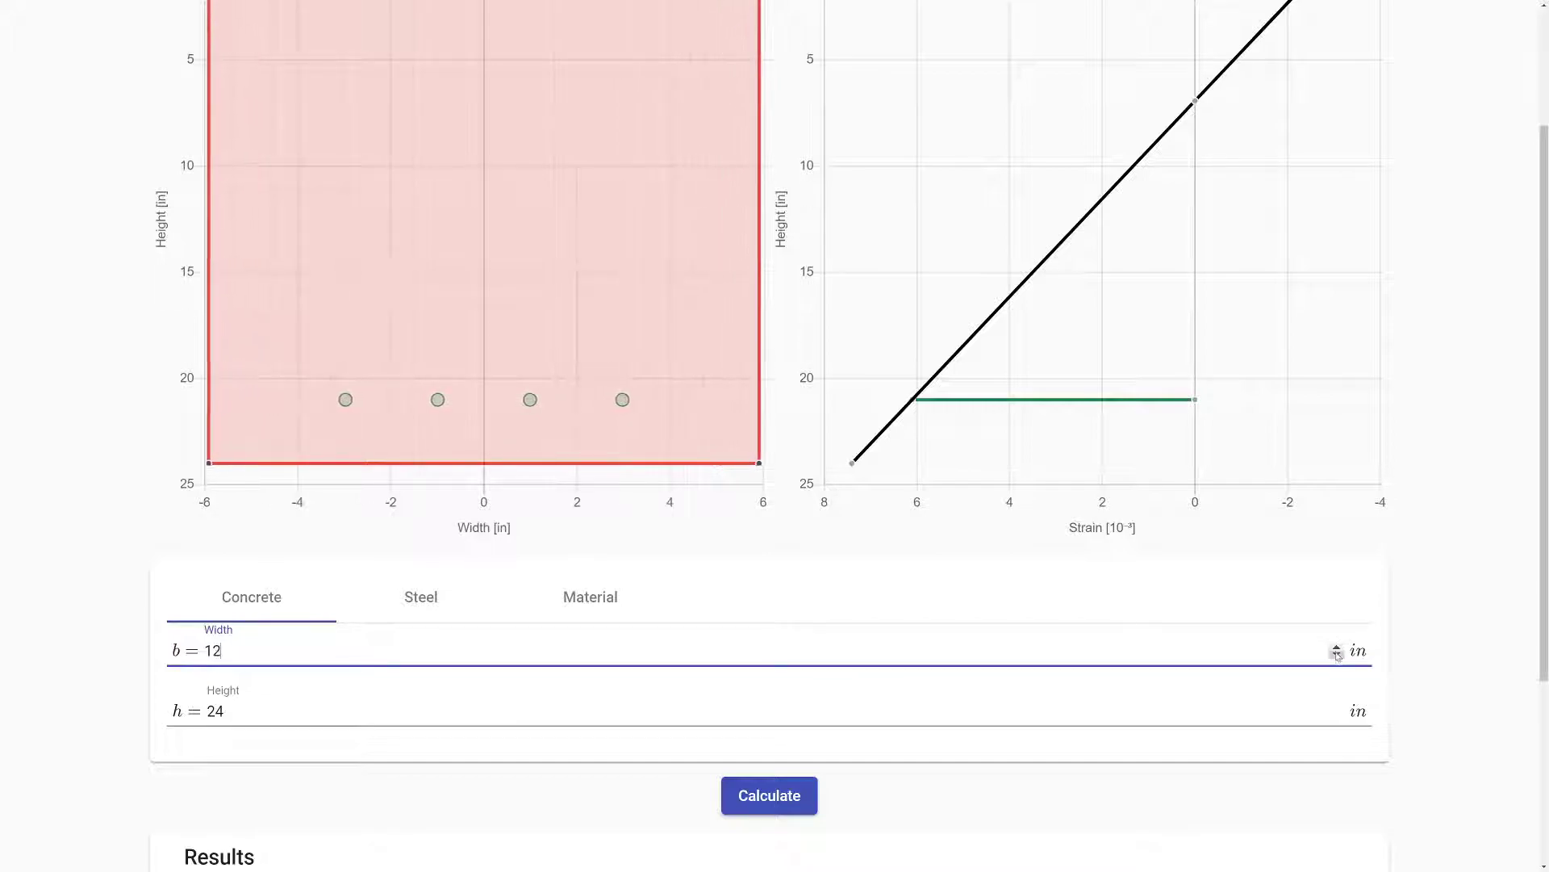
click(1337, 648)
click(1336, 648)
click(1337, 648)
click(1336, 648)
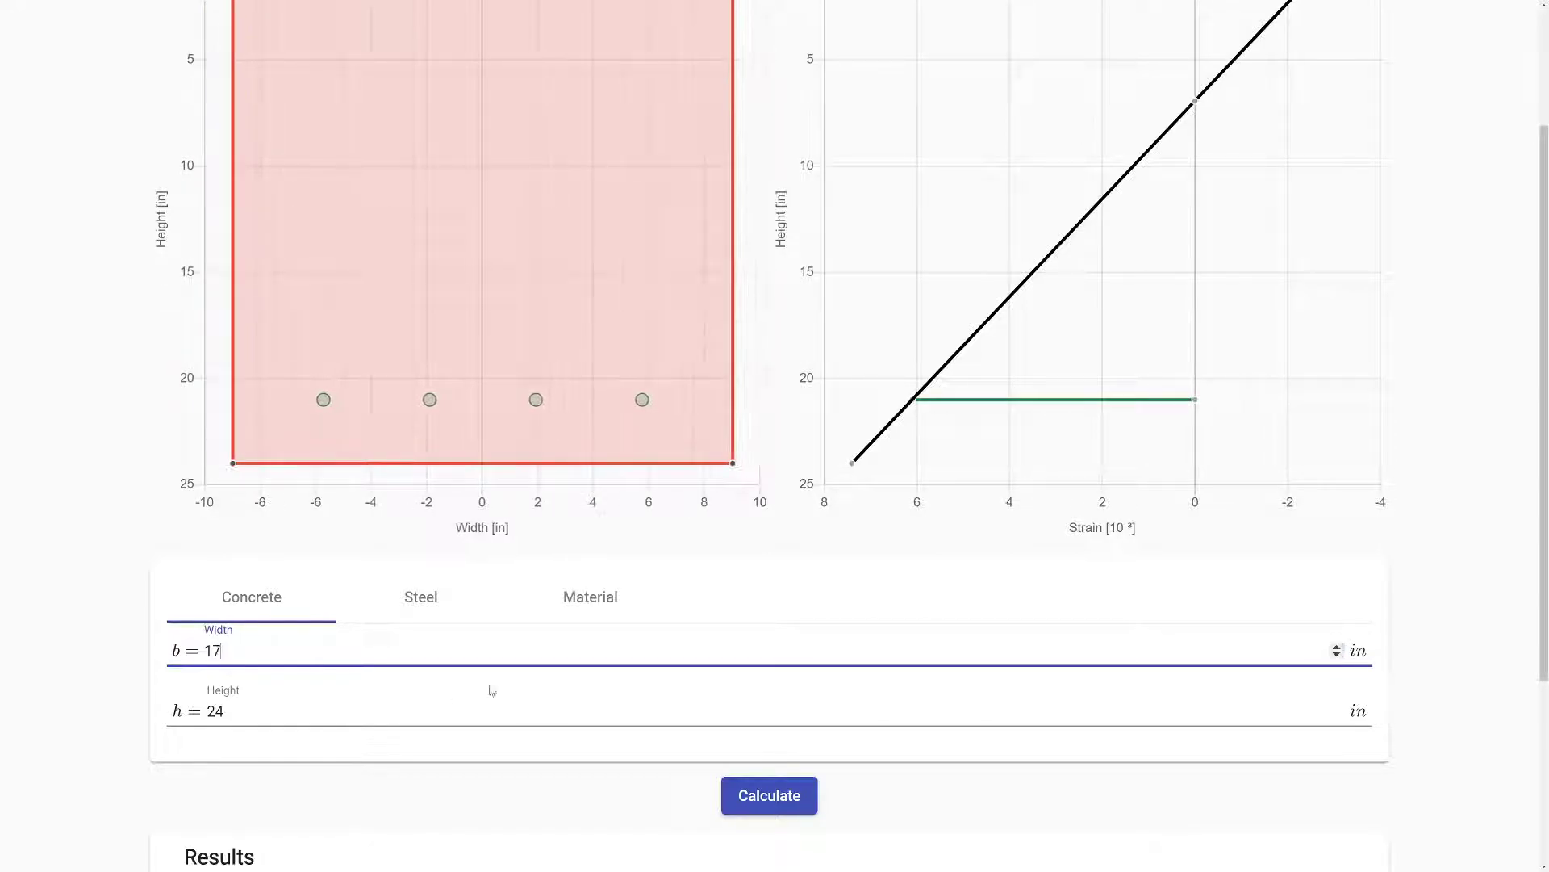
- Set the concrete section's width to 20 in and its height to 28 in
double_click(212, 650)
text(20)
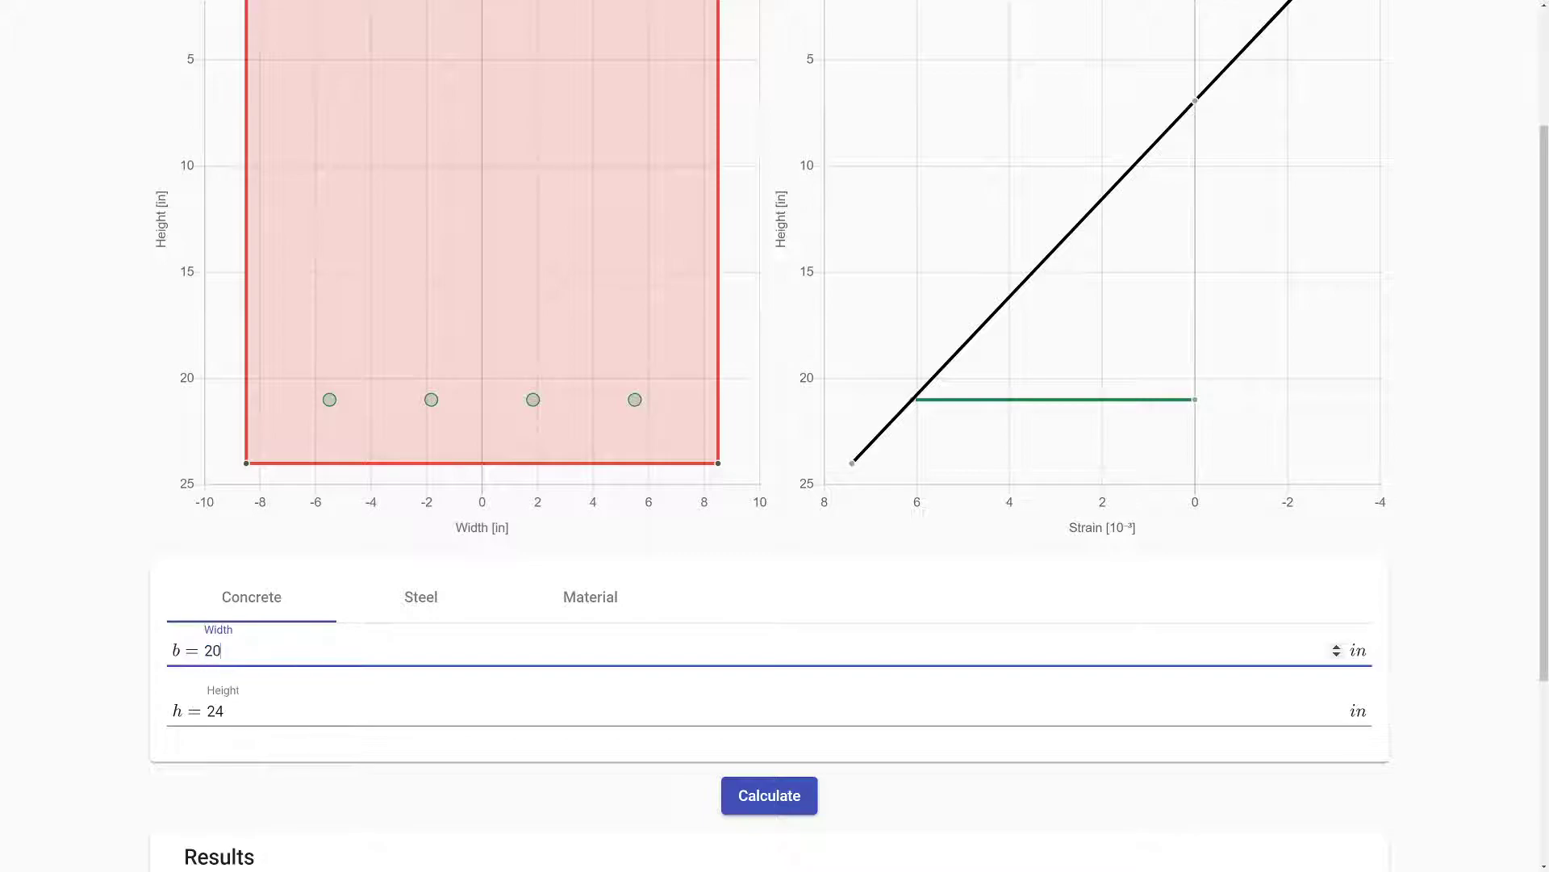
key(Tab)
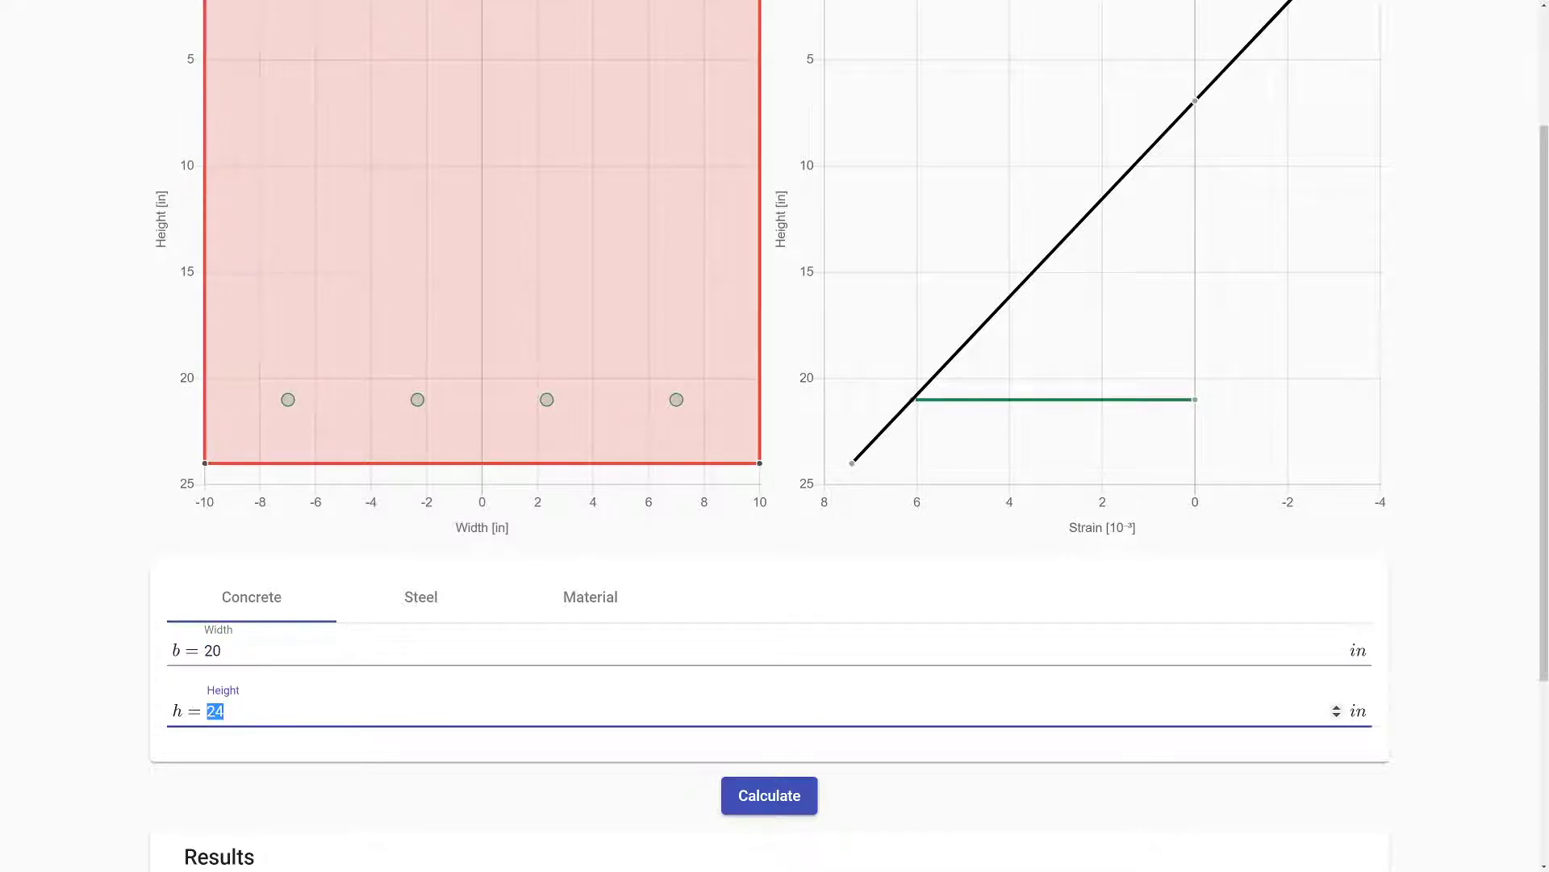
text(2)
click(110, 635)
scroll(415, 353, up, 2)
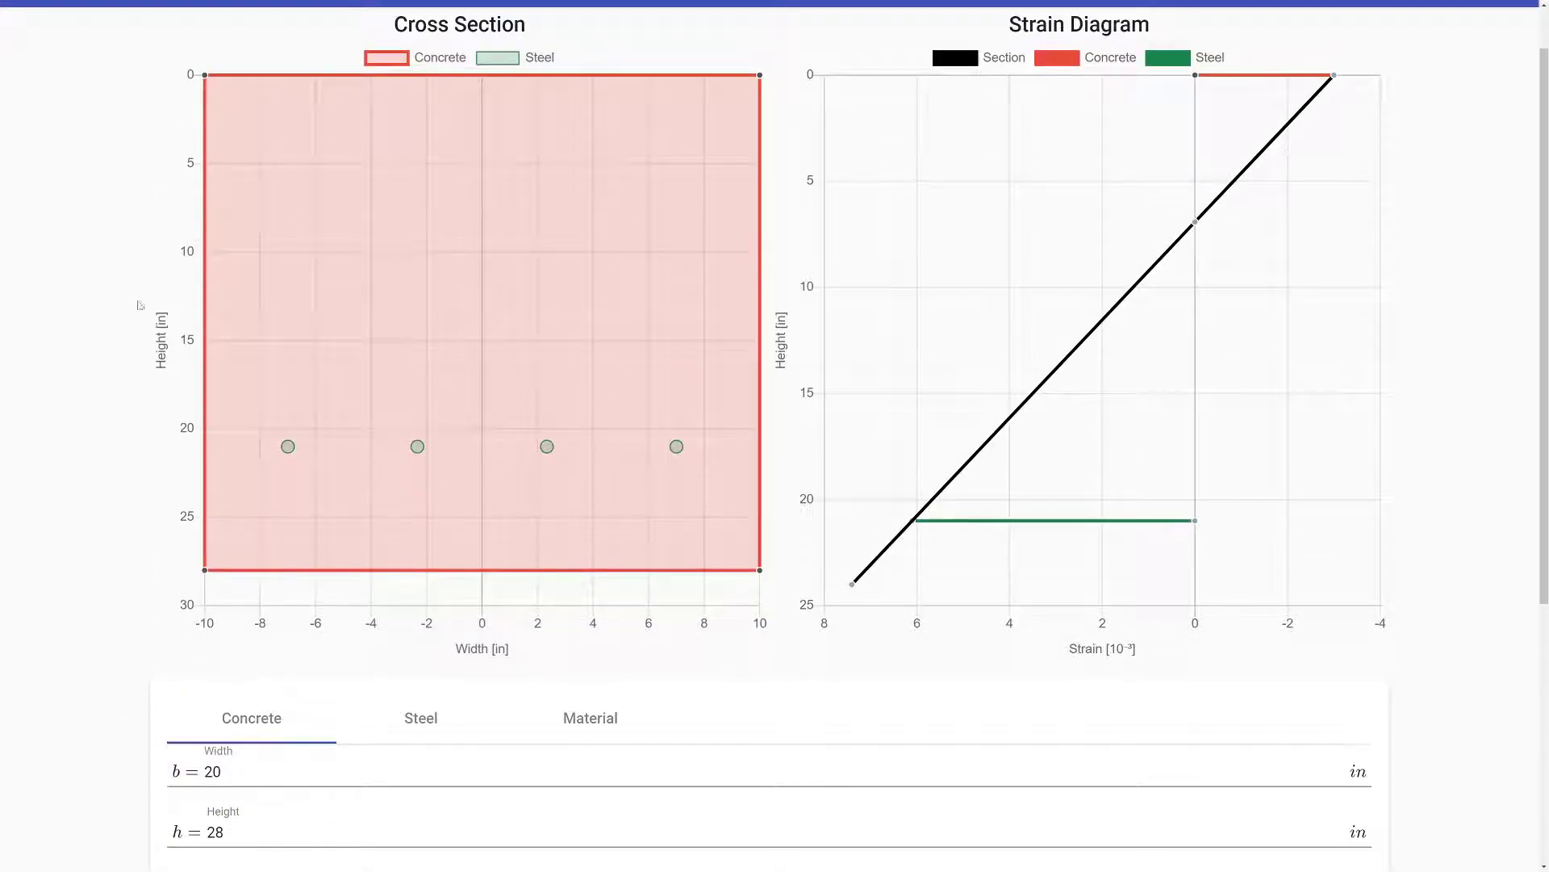
- Compare the resized cross section with the strain diagram, including the strain at the top concrete fibre
scroll(487, 371, down, 2)
scroll(1003, 328, up, 3)
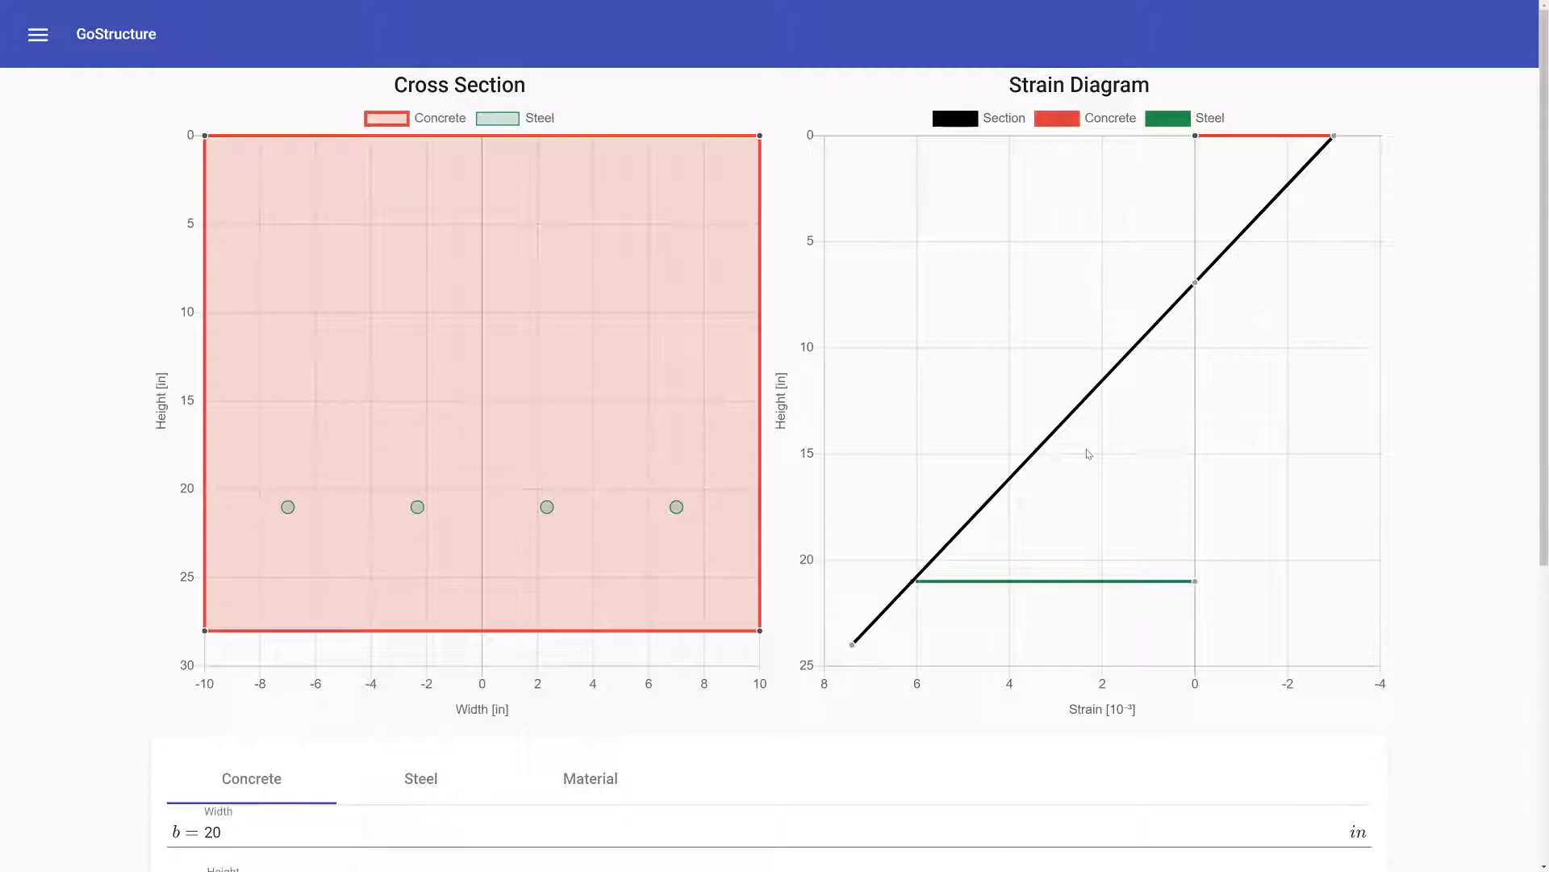
scroll(1089, 454, down, 1)
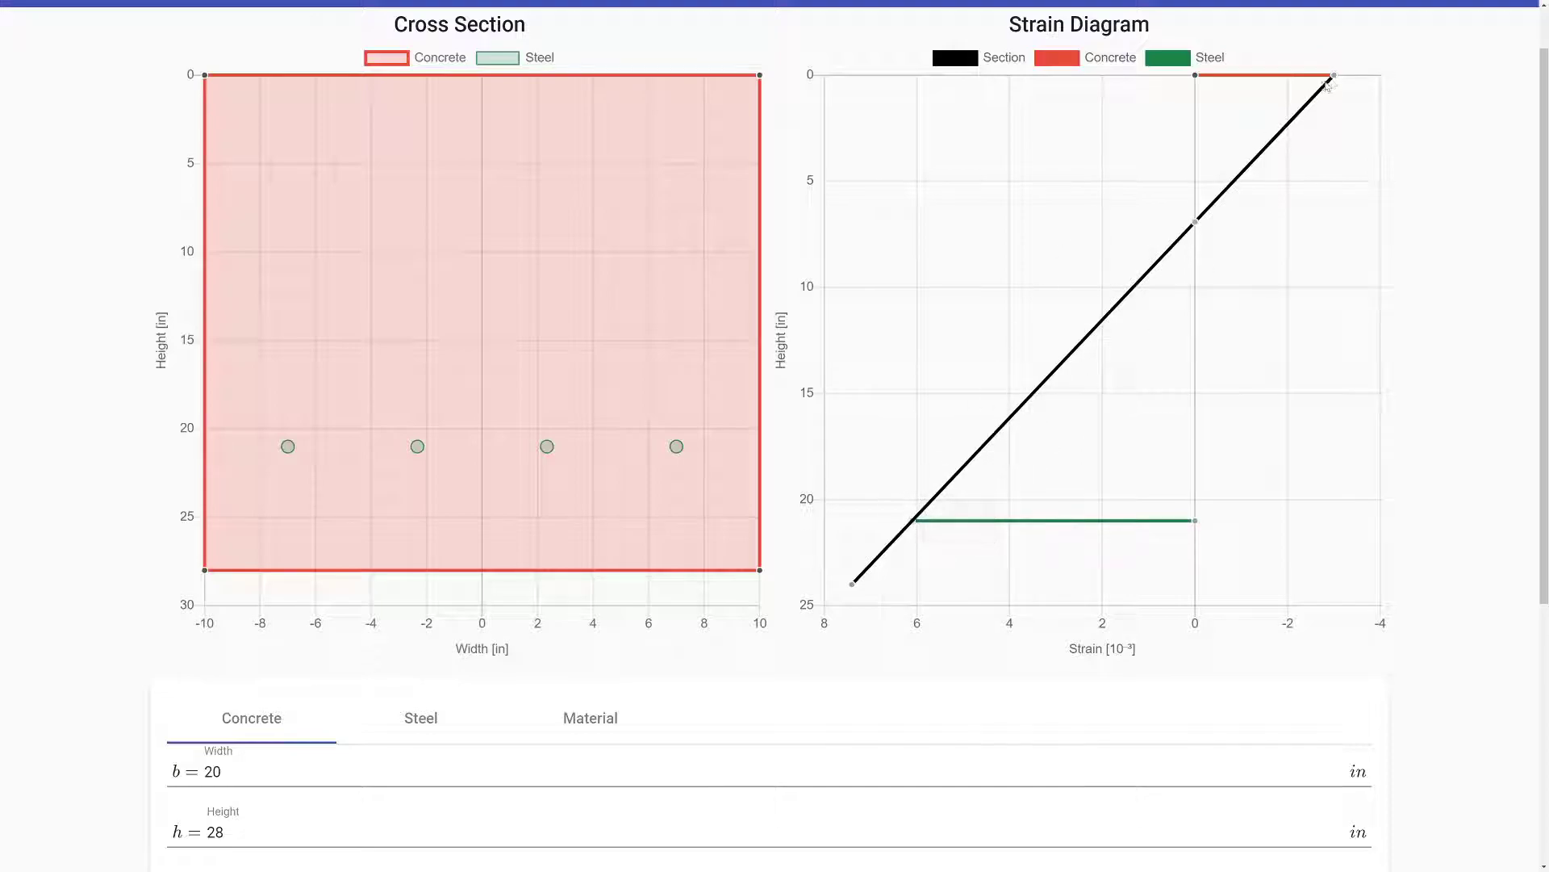
mouse_move(1334, 77)
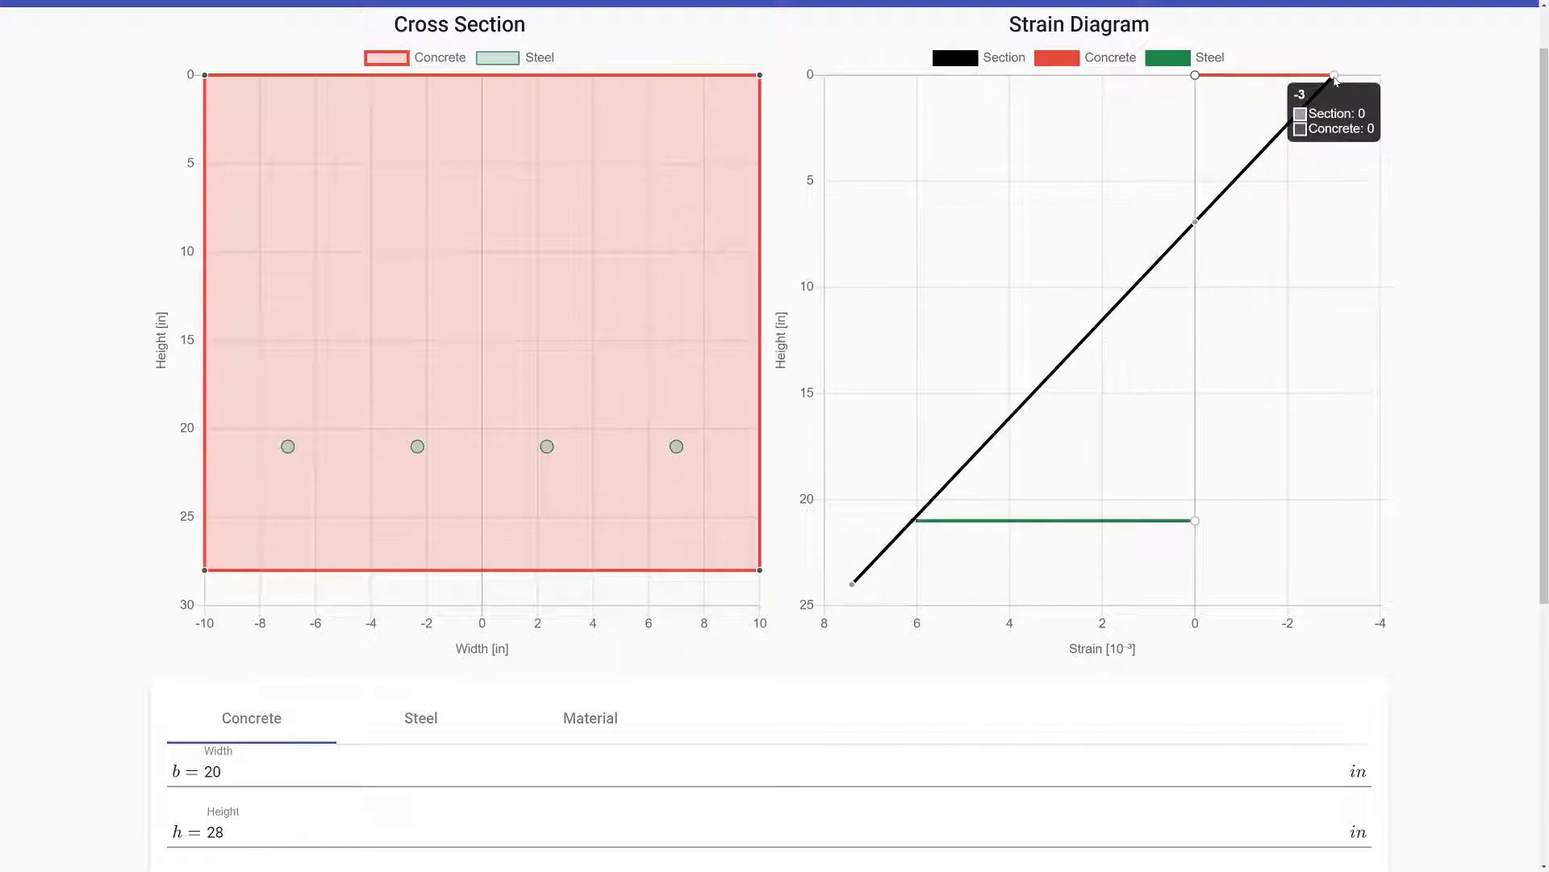
scroll(756, 562, down, 2)
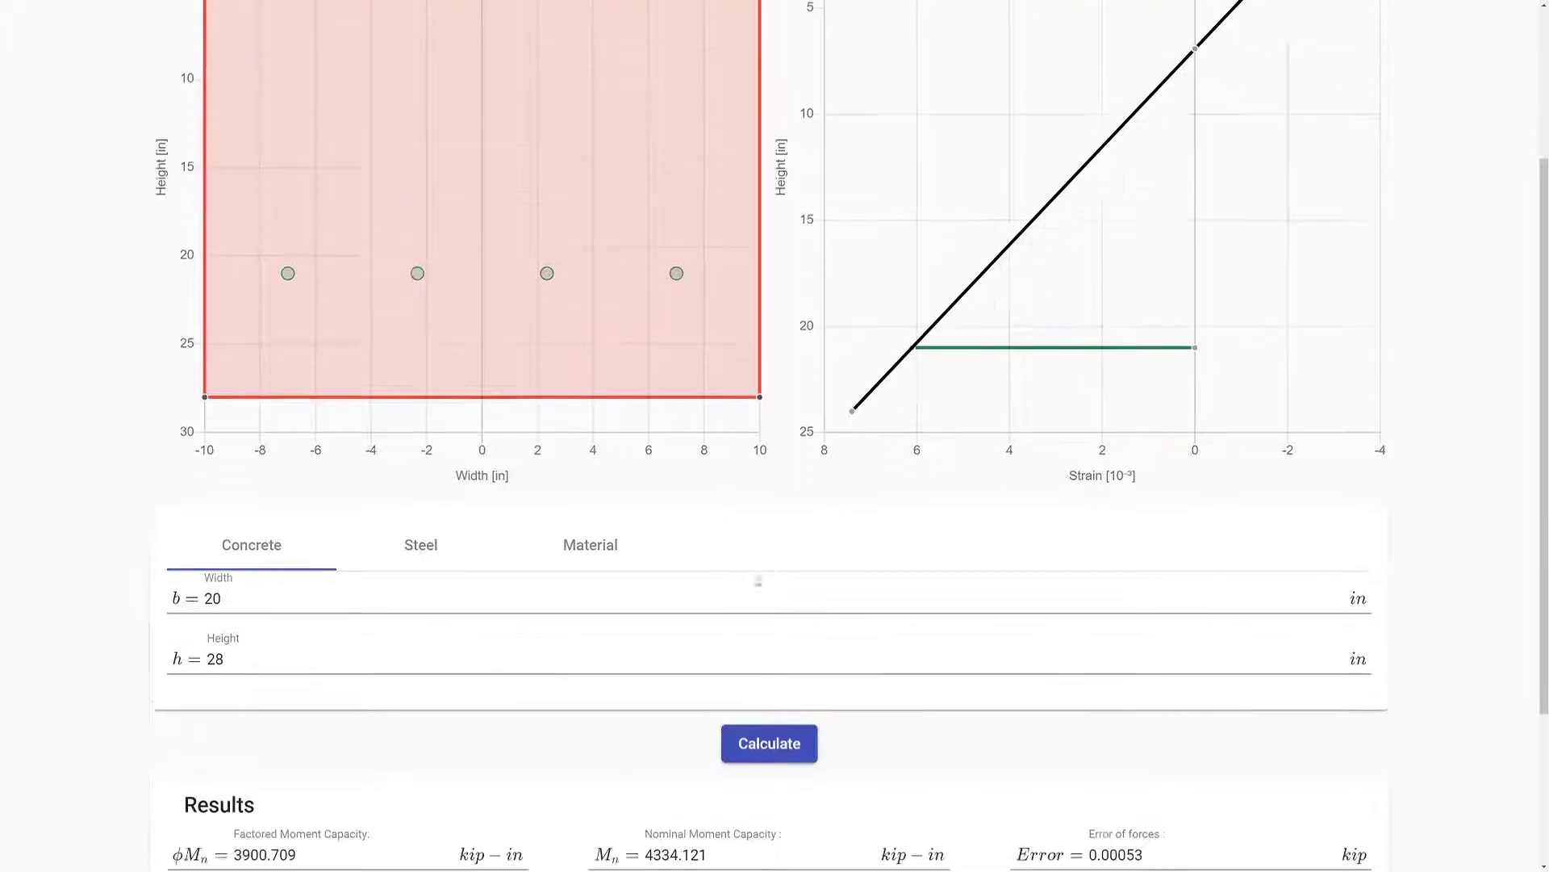
scroll(1072, 187, up, 1)
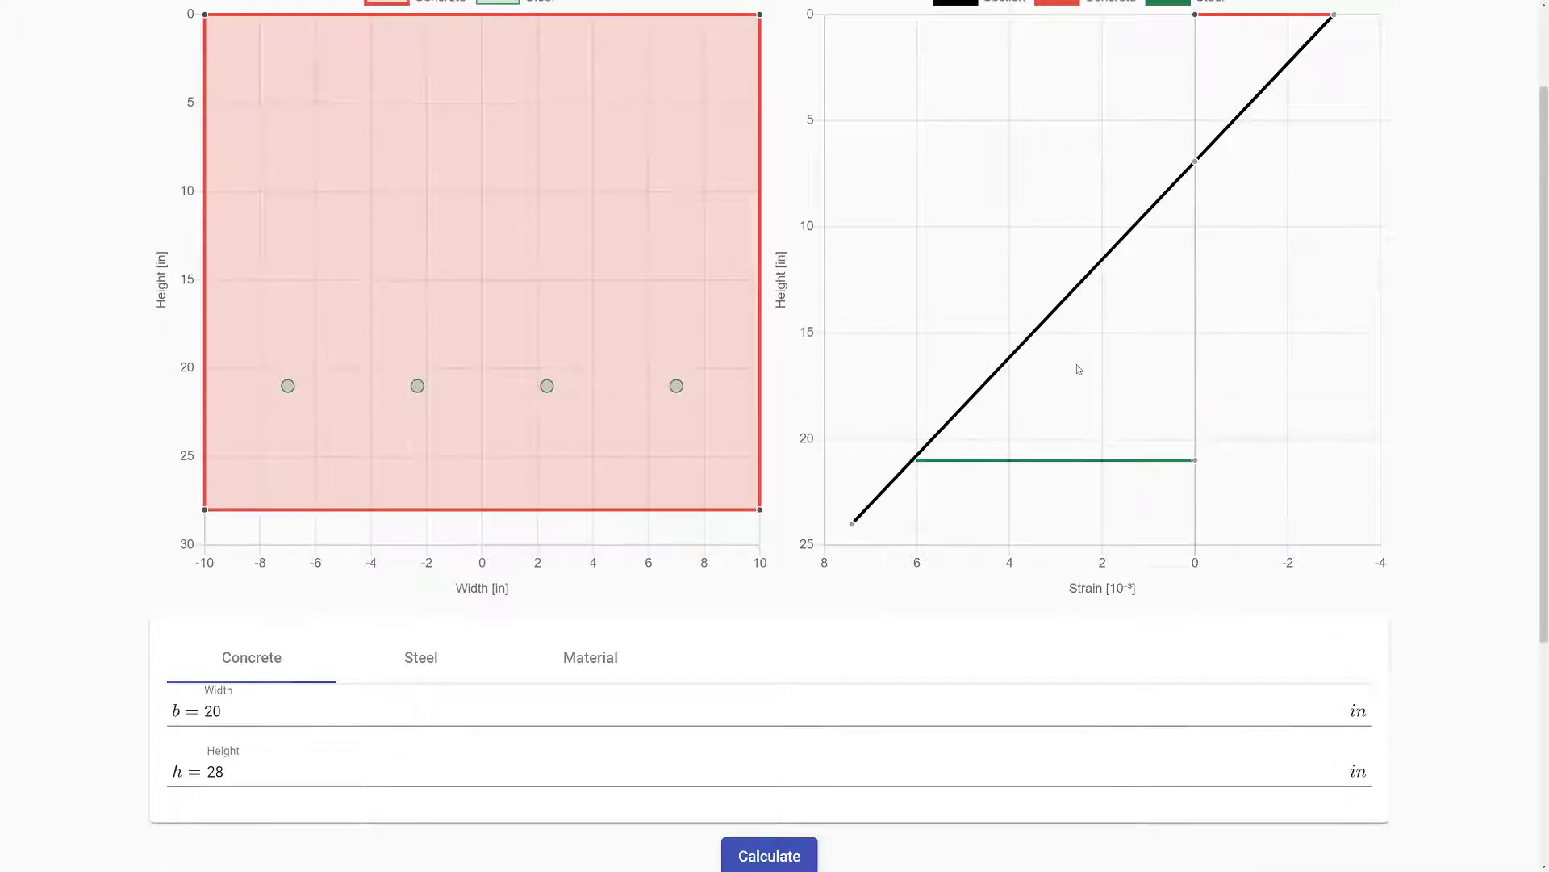
scroll(339, 228, up, 1)
scroll(436, 283, down, 1)
scroll(373, 647, down, 1)
- Open the steel reinforcement settings and set the number of steel layers to 2
click(417, 601)
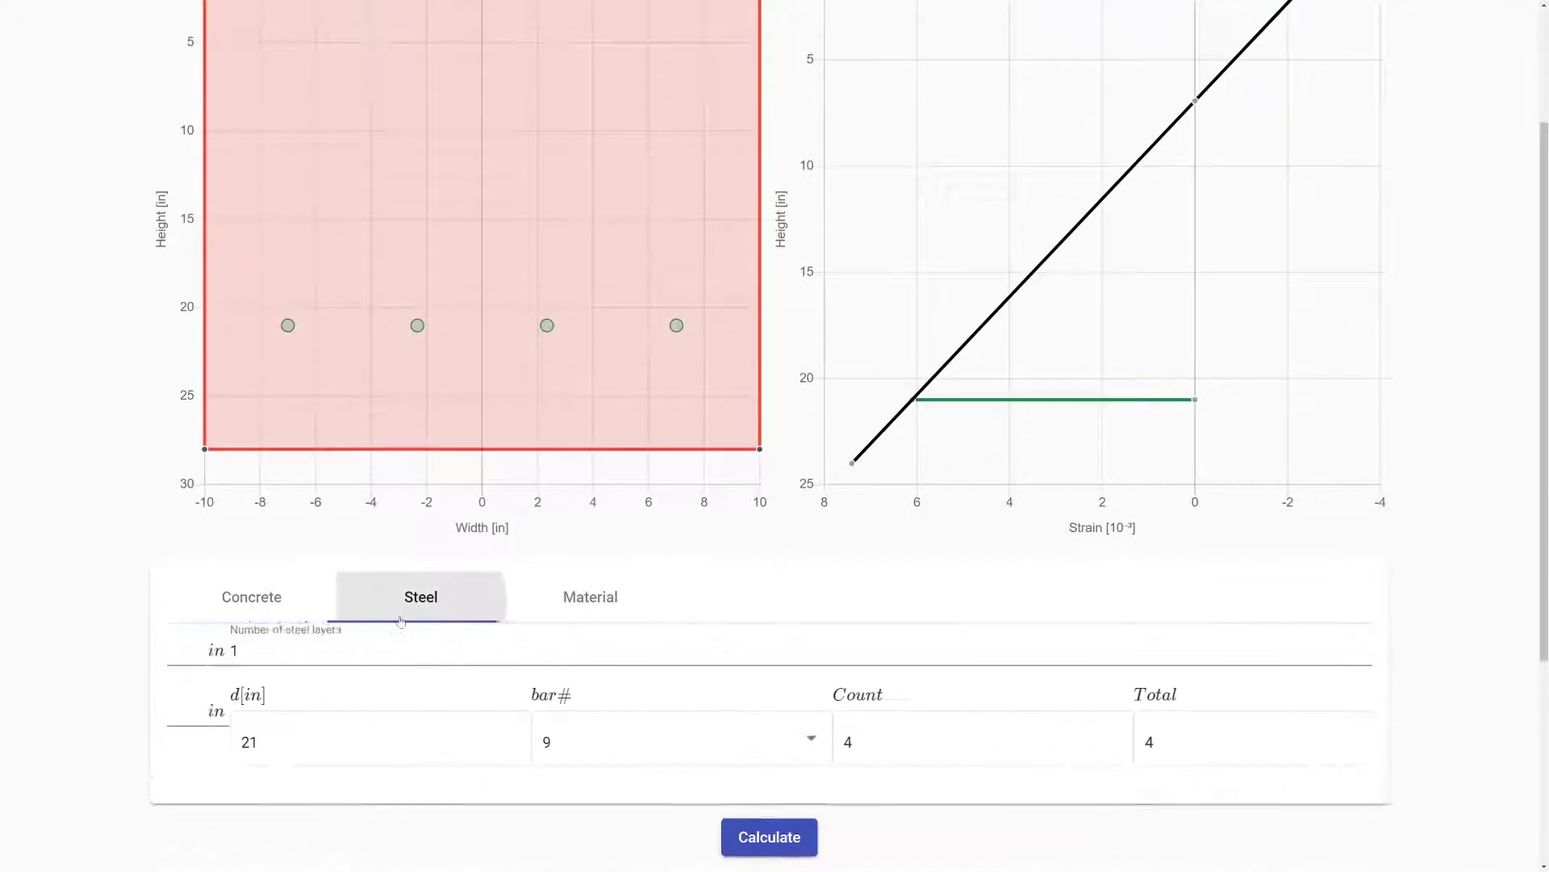
scroll(133, 617, down, 1)
scroll(414, 611, up, 2)
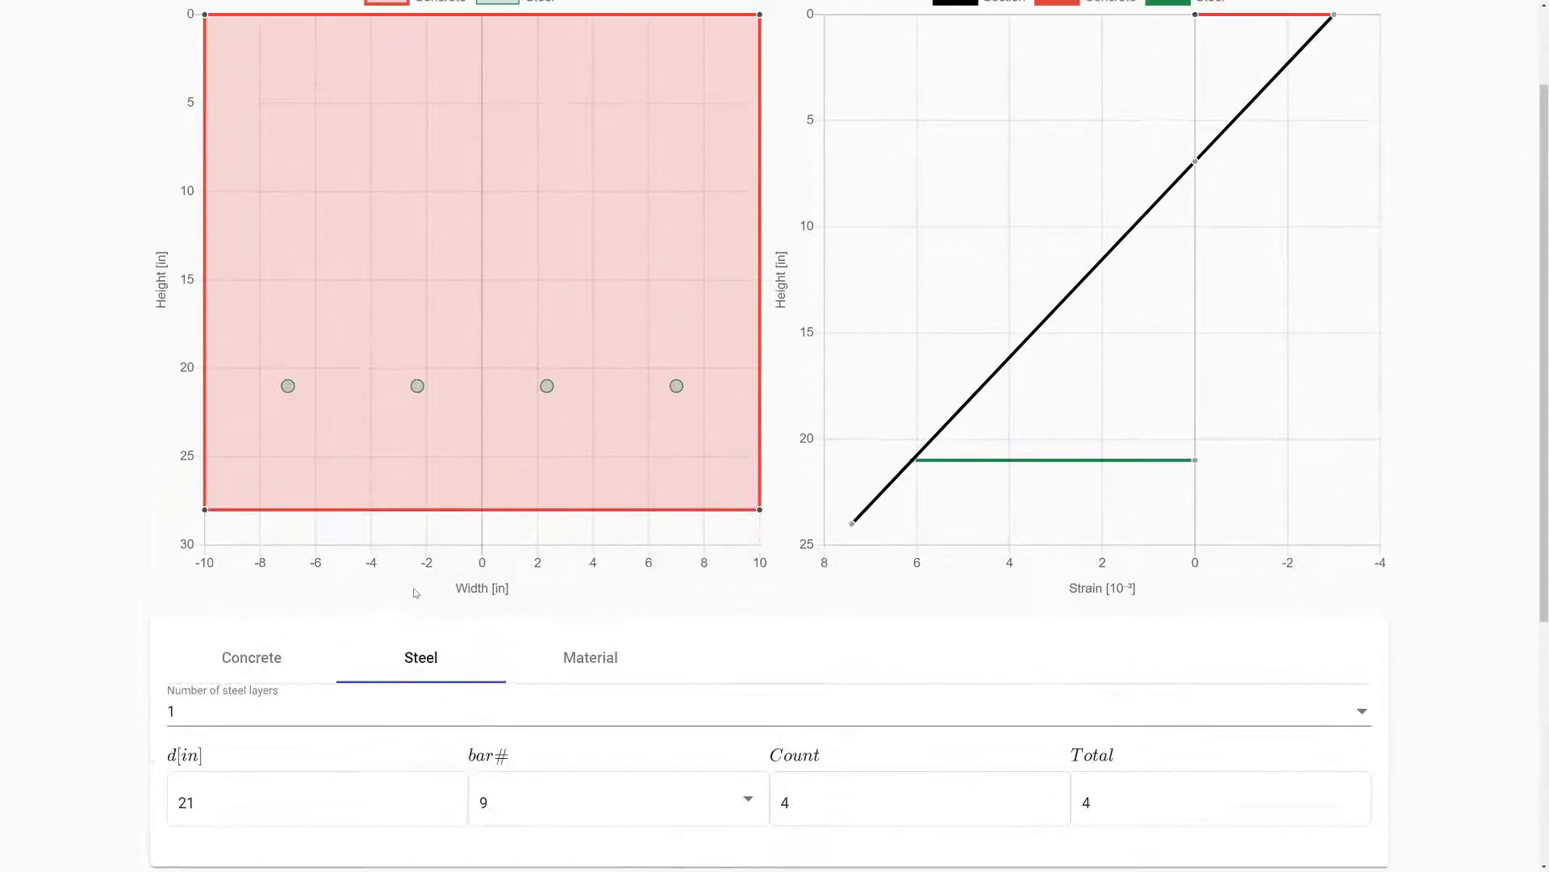
scroll(409, 670, down, 1)
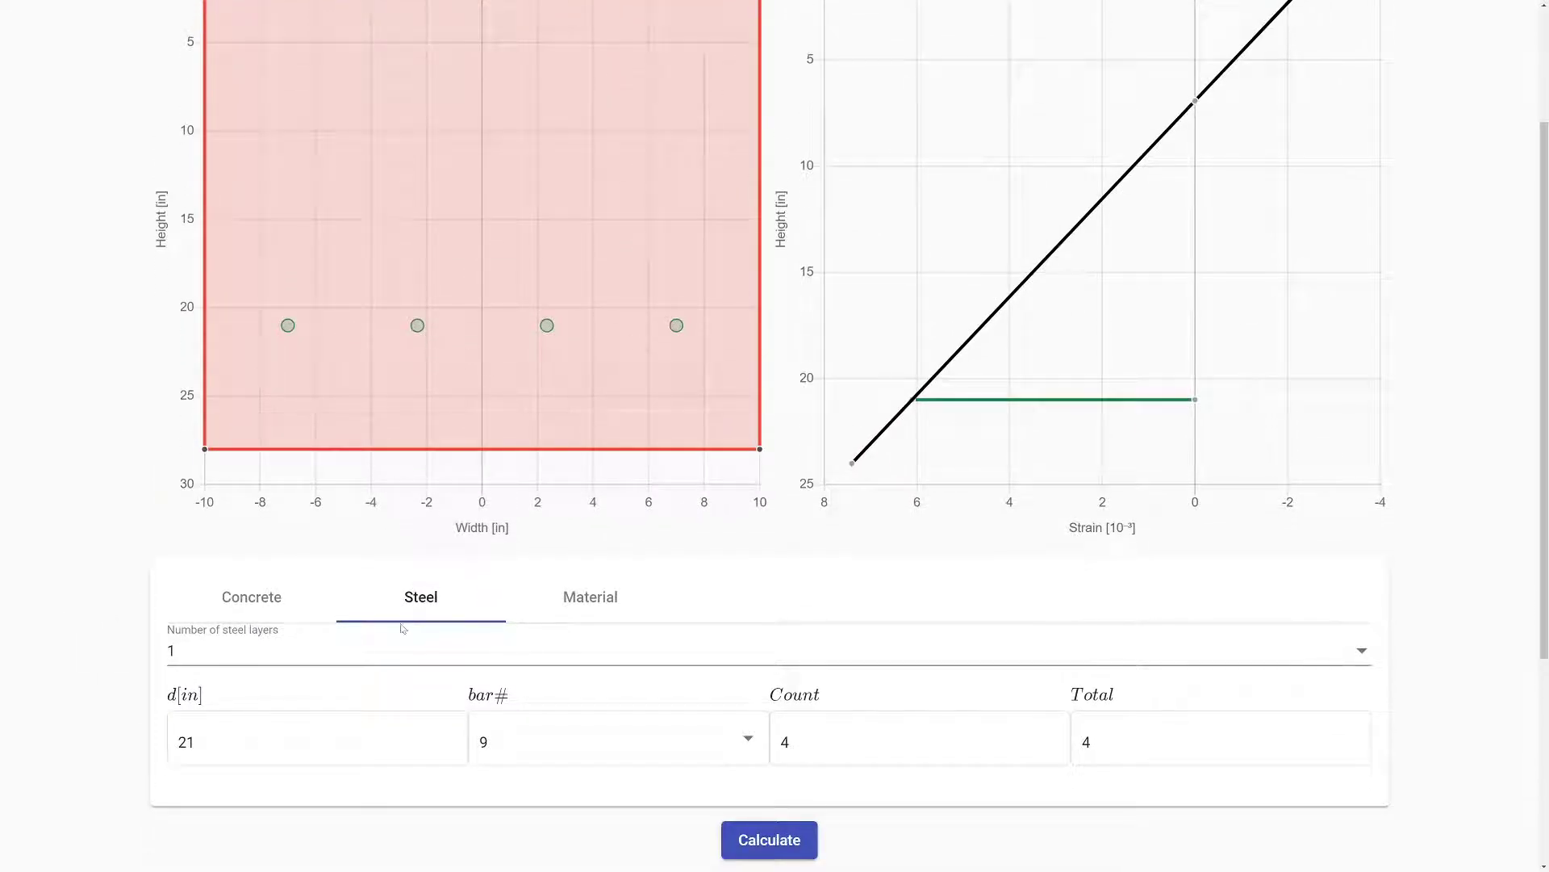
click(373, 658)
scroll(330, 557, down, 2)
scroll(328, 553, up, 2)
scroll(322, 512, down, 2)
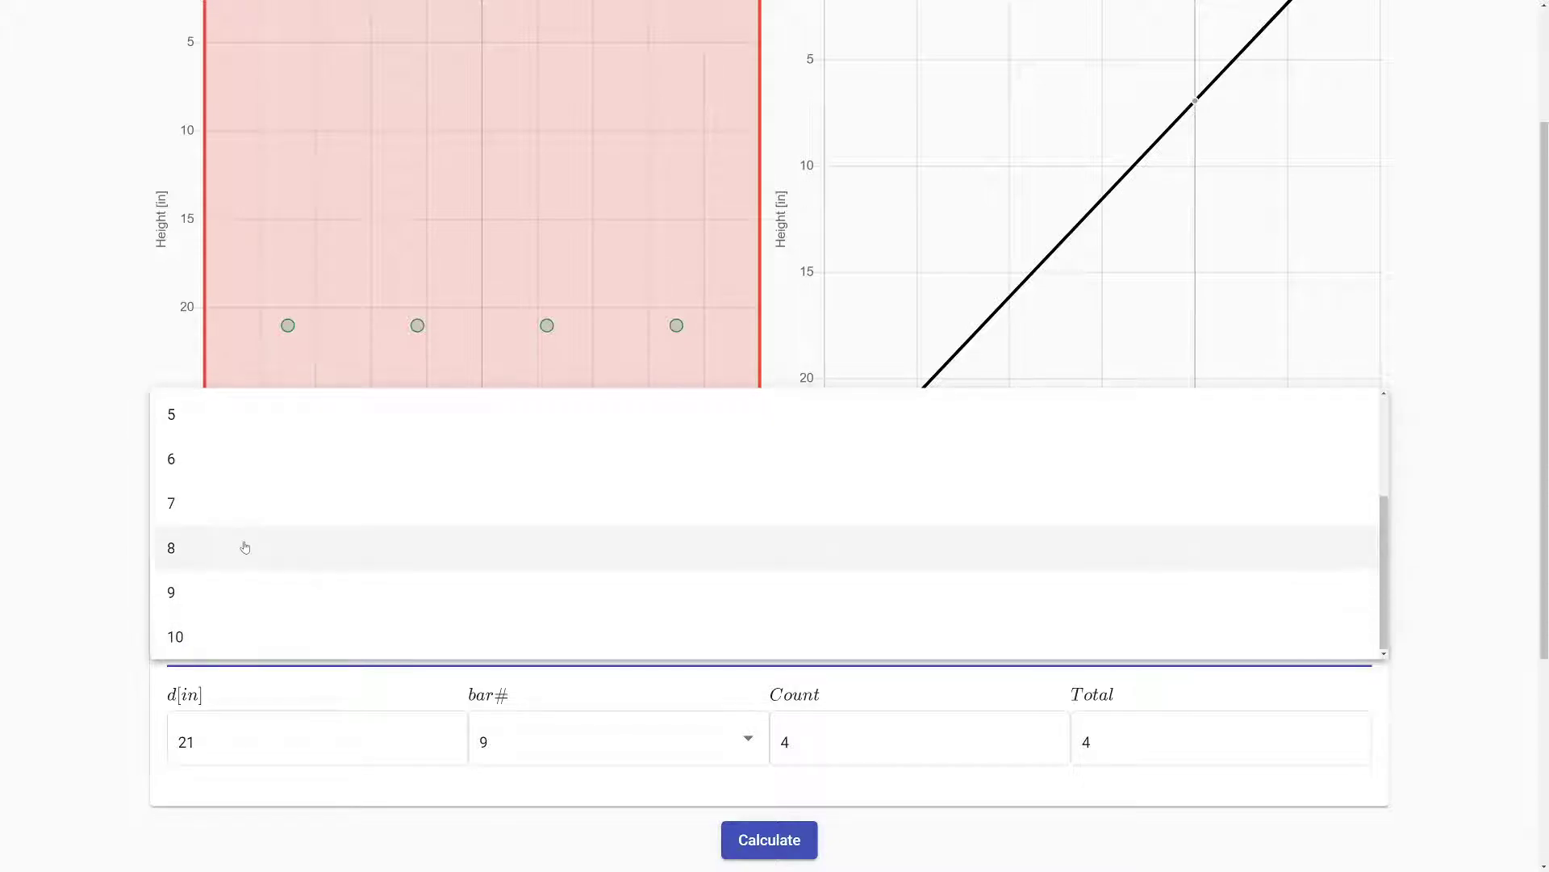
scroll(281, 533, up, 2)
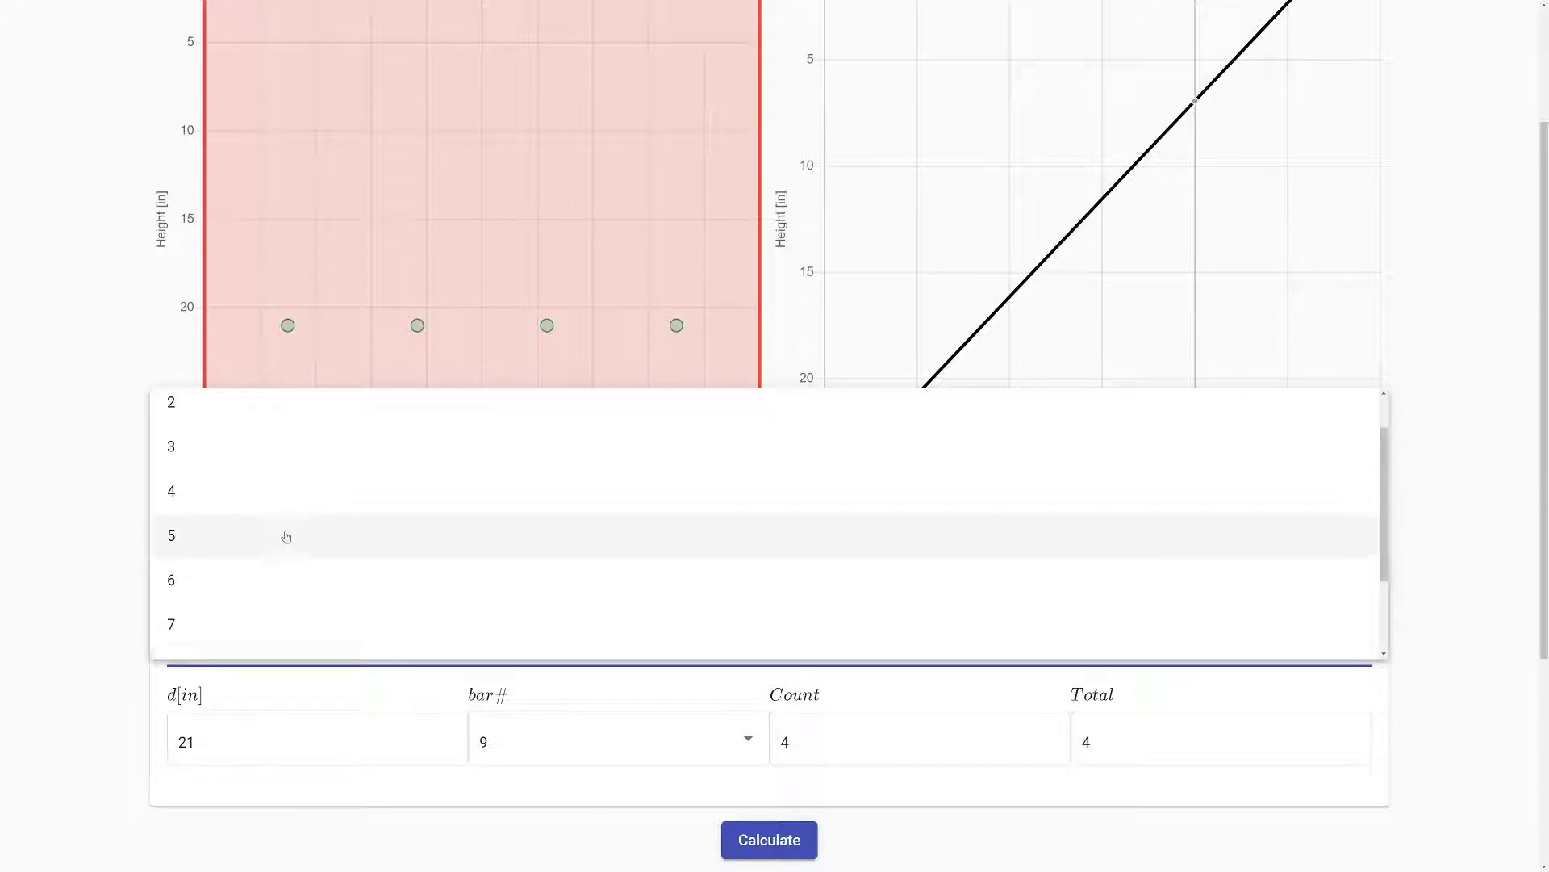
click(272, 422)
scroll(118, 579, up, 2)
scroll(108, 582, down, 2)
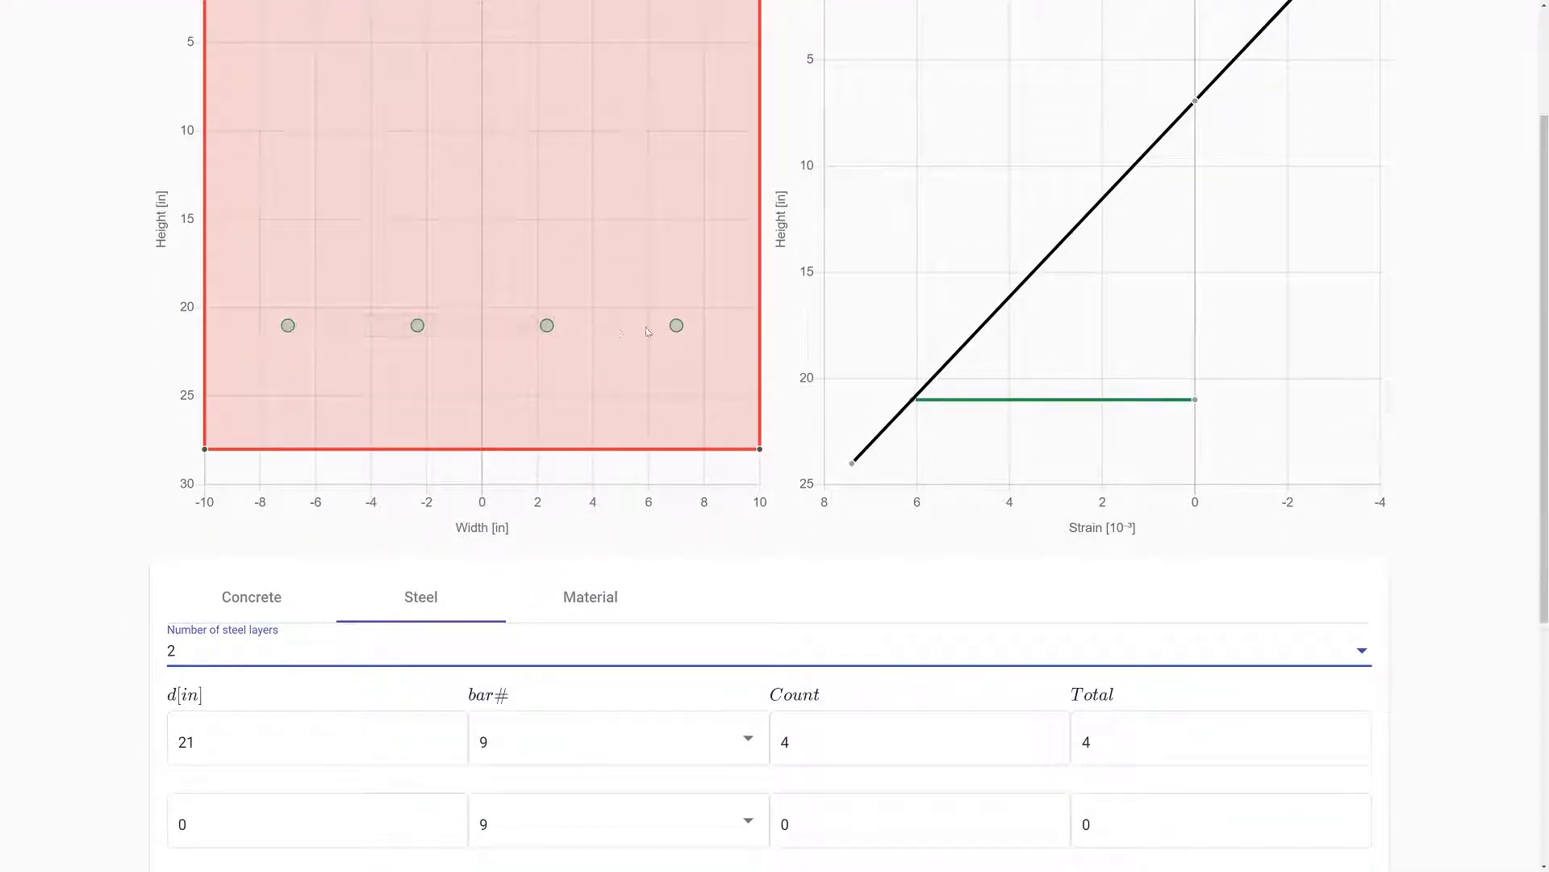
- Set the depth d of the first steel layer to 25 in
scroll(444, 524, down, 2)
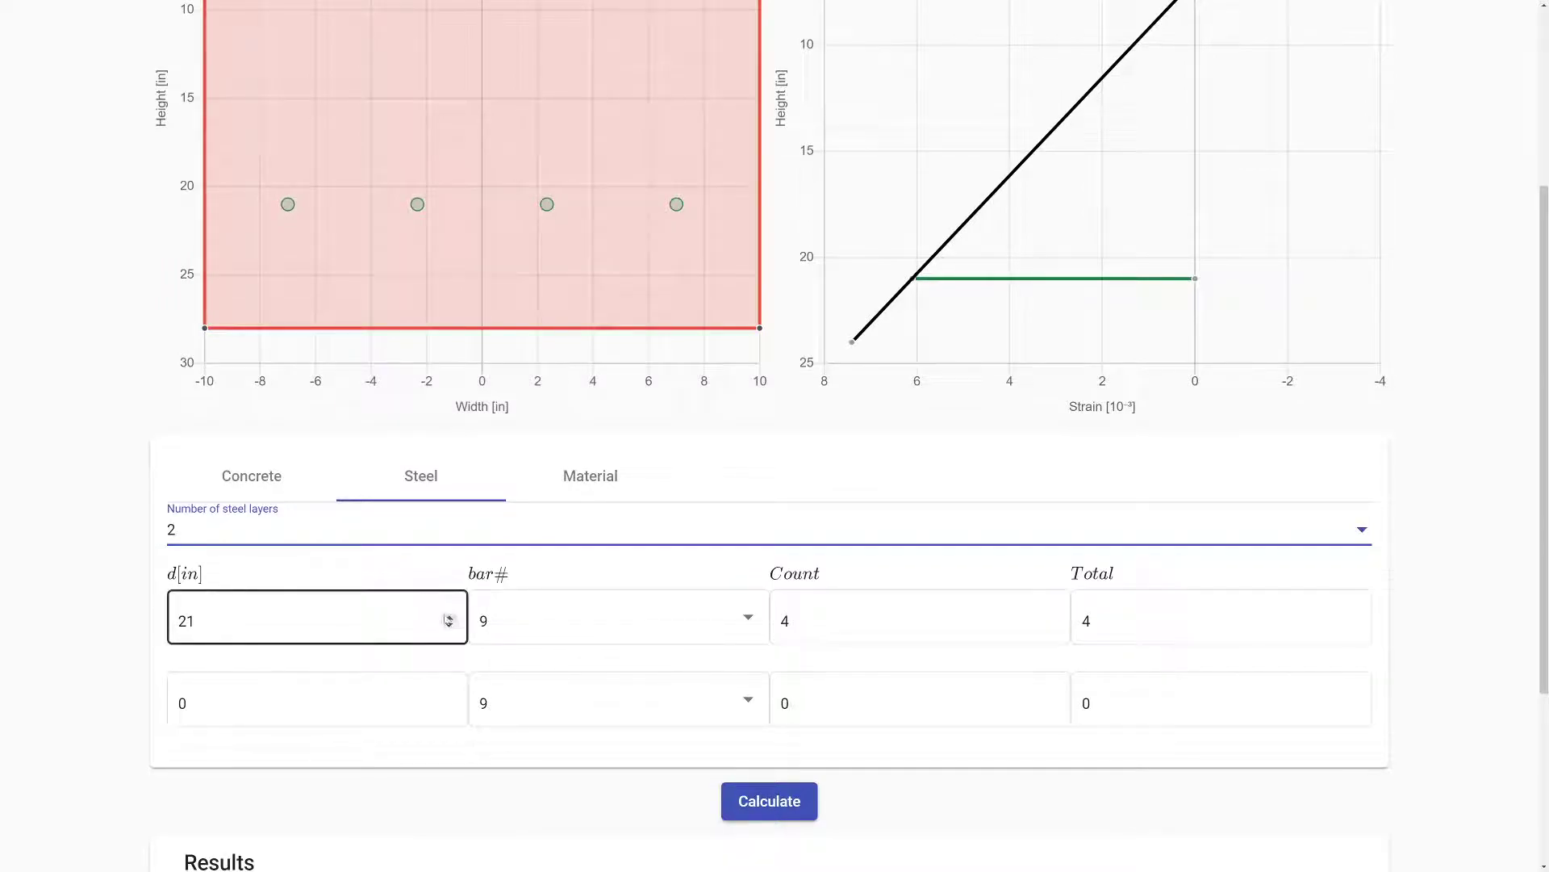
click(448, 616)
click(449, 616)
click(448, 616)
click(449, 616)
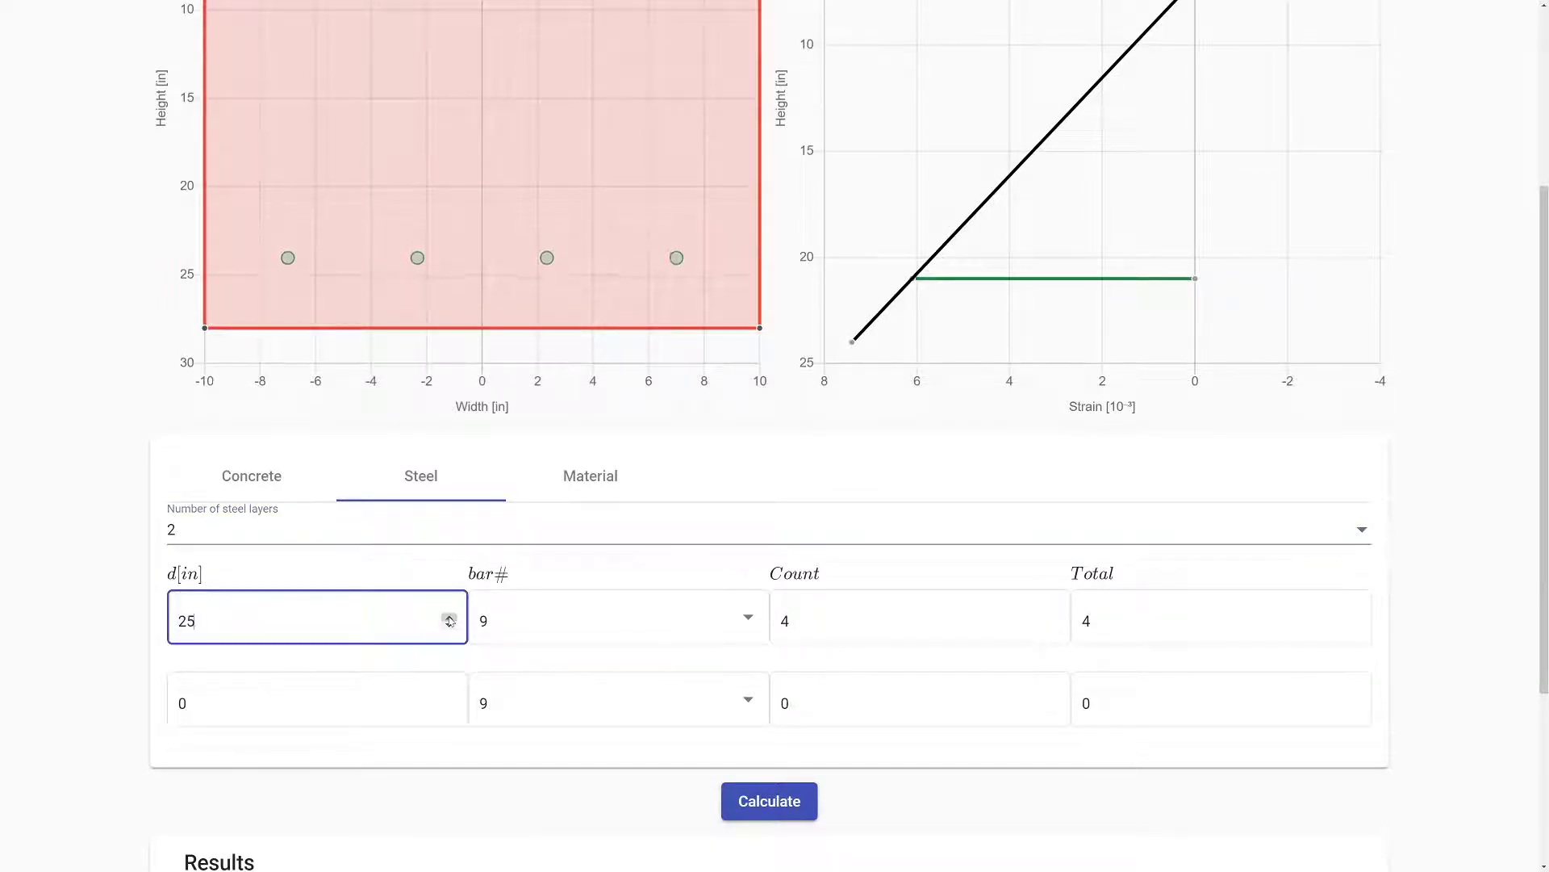
- Increase the depth d of the second steel layer and check the cross section
click(252, 685)
click(449, 702)
click(450, 703)
click(449, 702)
scroll(101, 533, up, 3)
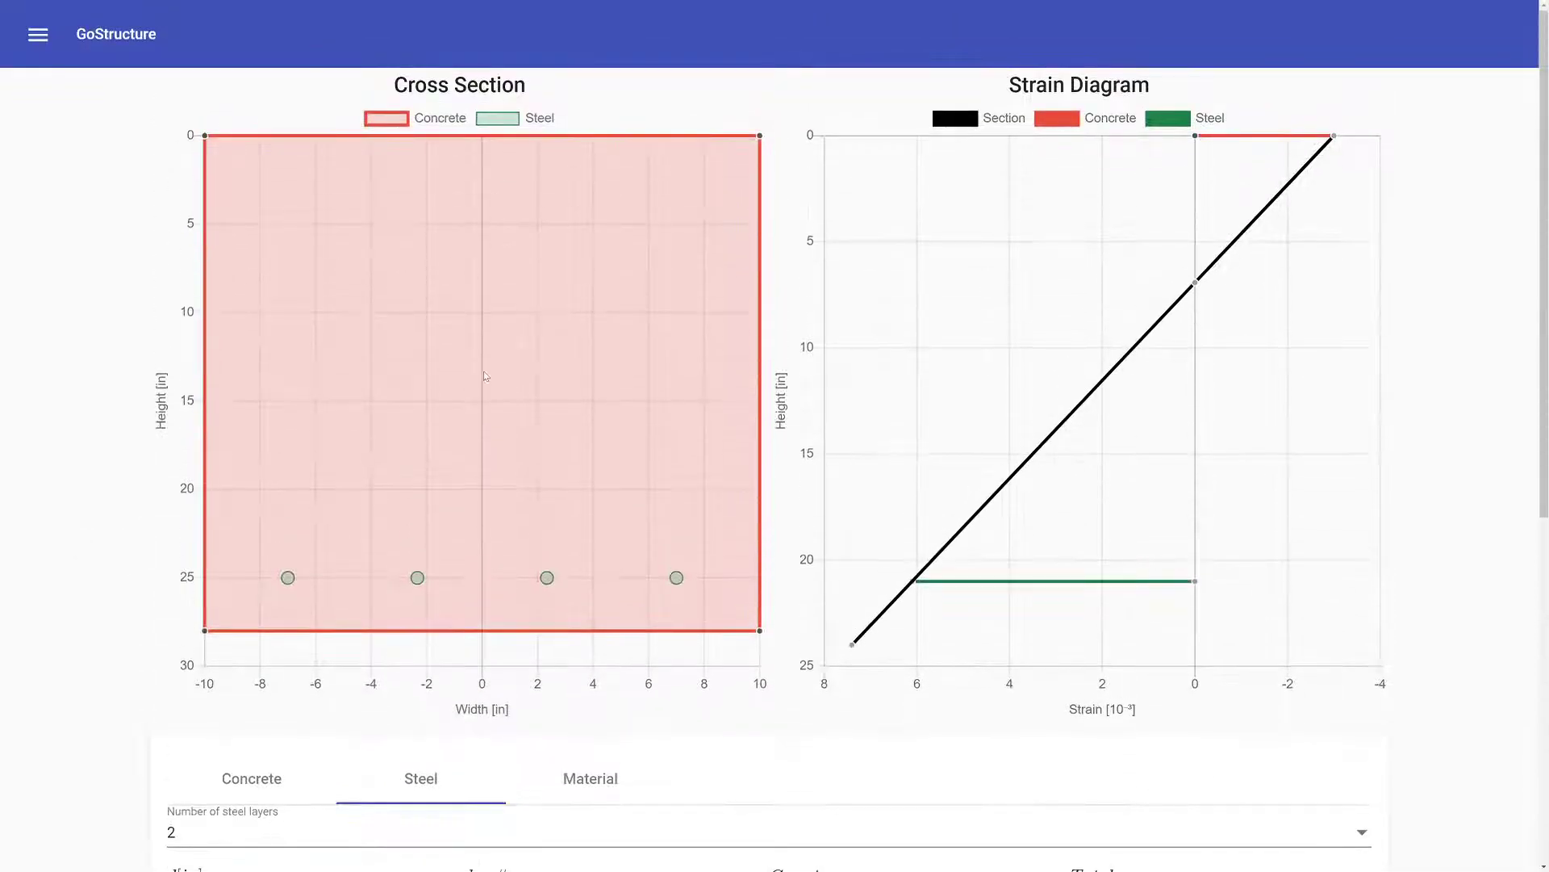
- Set the bar count of the second steel layer to 4 and check its row in the cross section
scroll(484, 375, down, 3)
click(1052, 757)
click(1052, 758)
click(1052, 758)
scroll(449, 630, up, 3)
scroll(632, 290, down, 2)
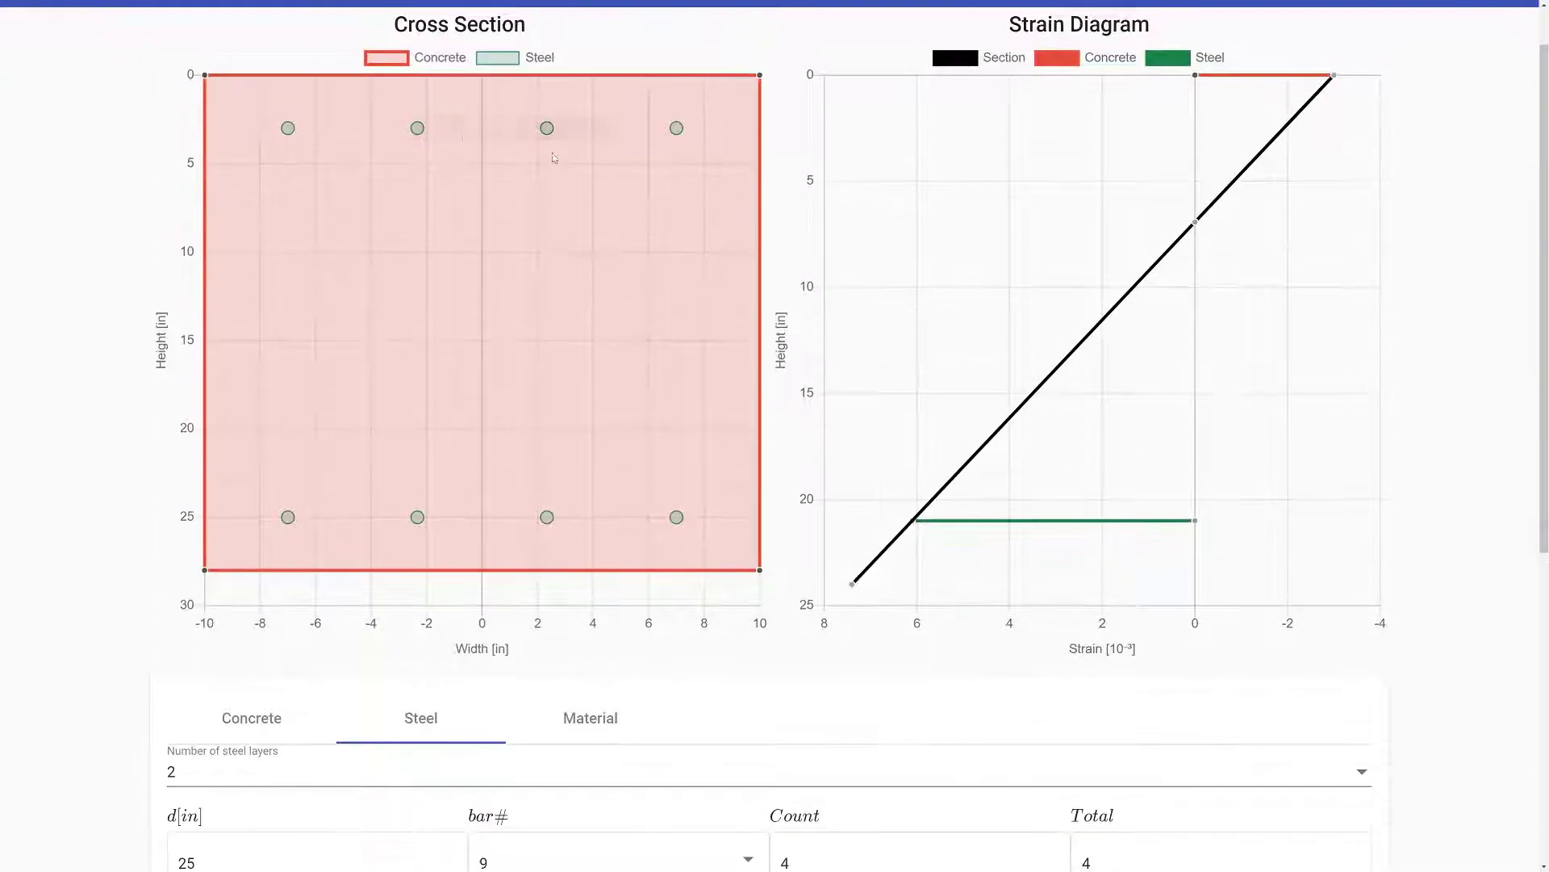
- Set the bar count of the first steel layer to 6 and check the bar rows in the cross section
click(1050, 797)
click(1051, 798)
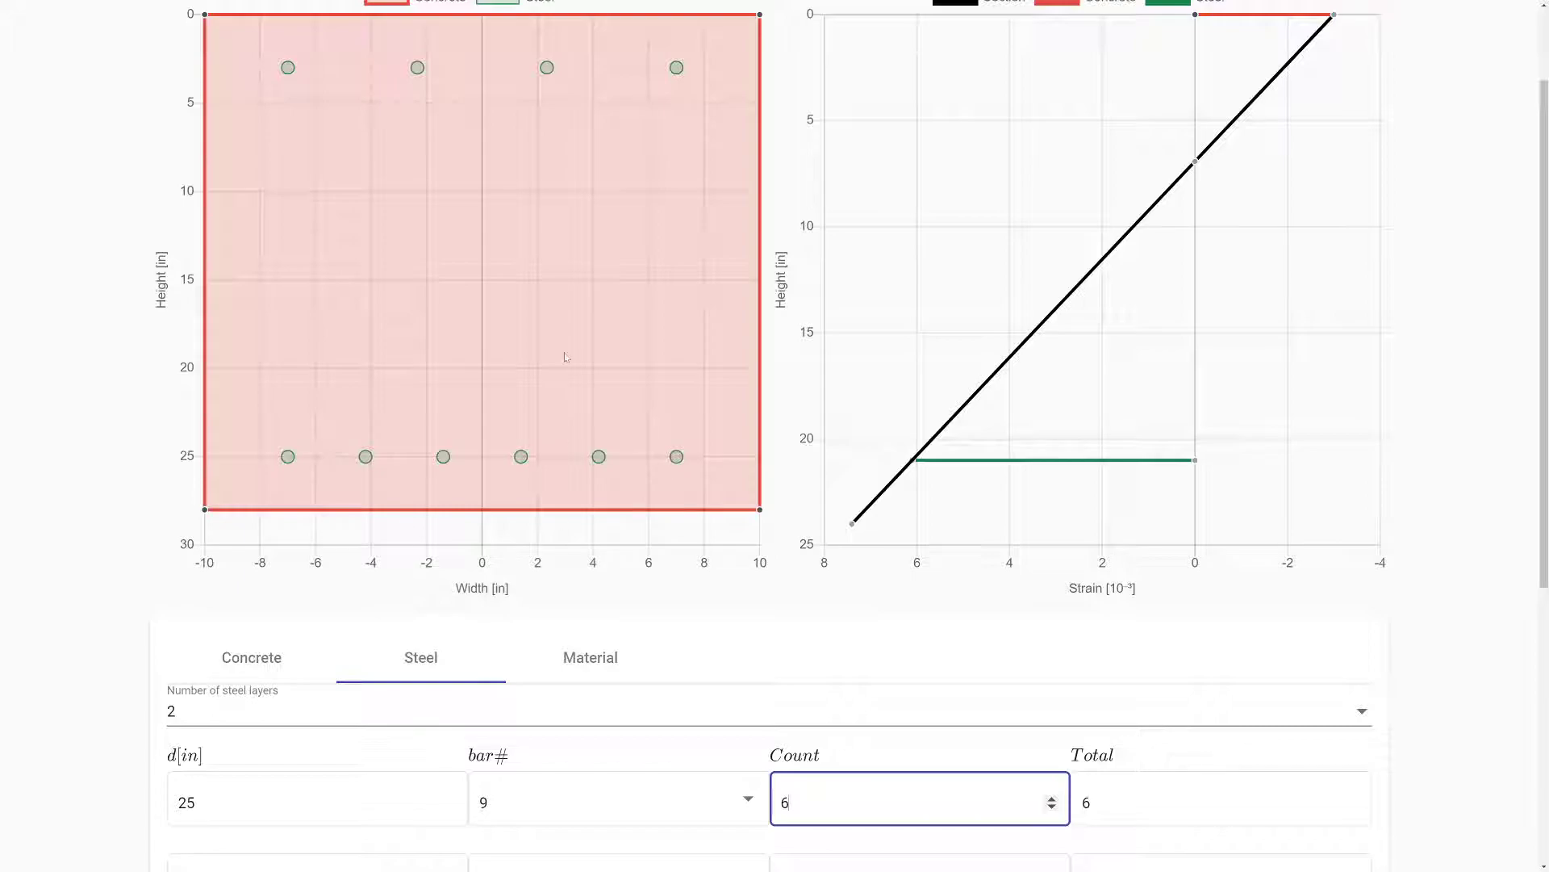
scroll(85, 451, down, 1)
scroll(85, 450, up, 2)
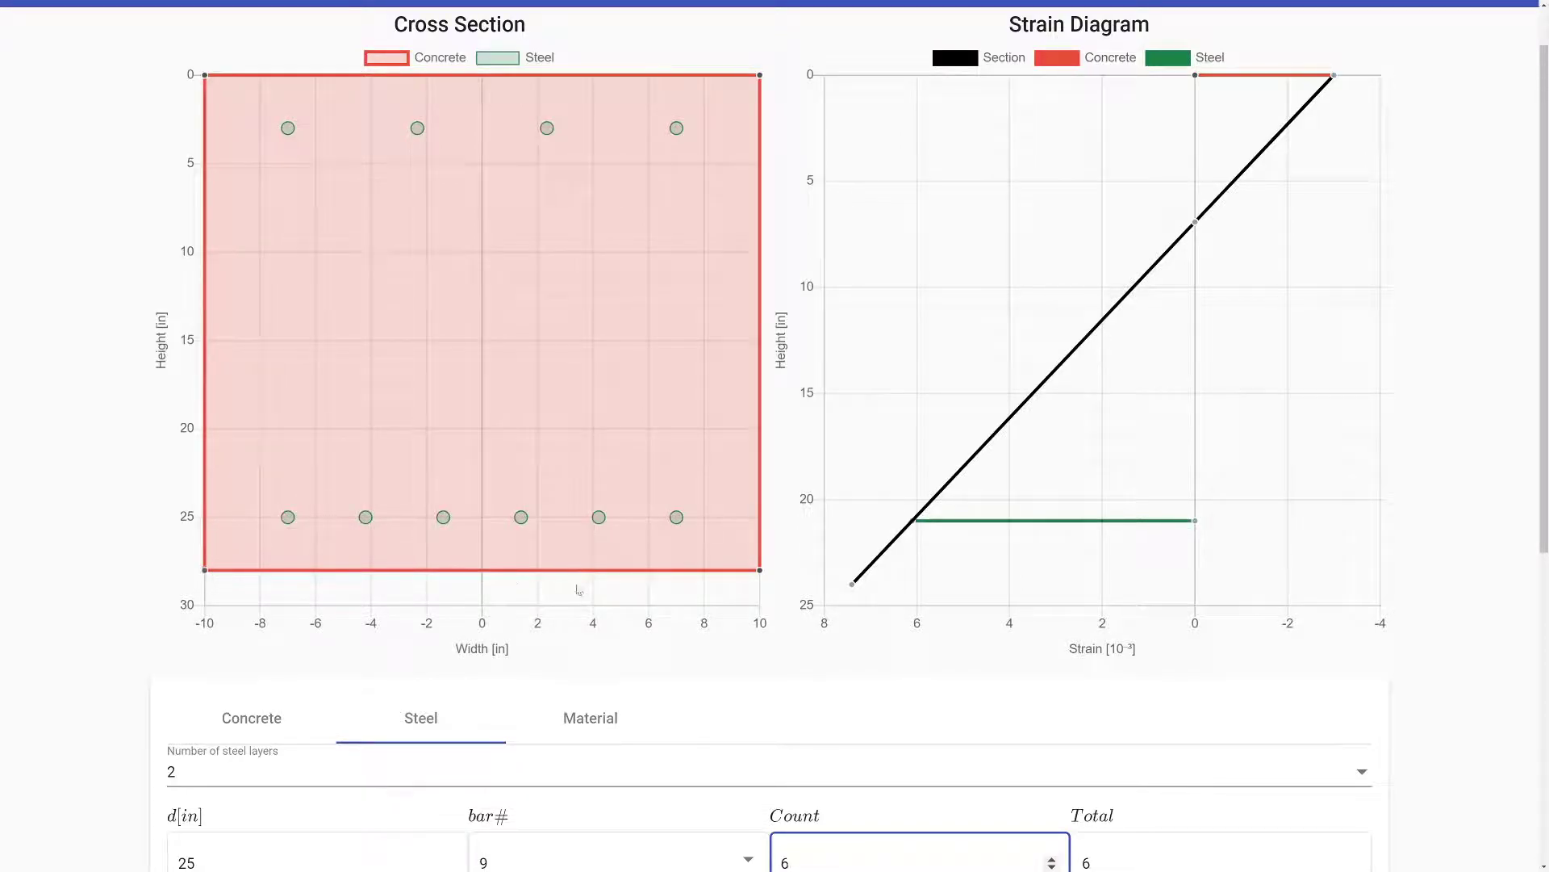
scroll(480, 658, down, 1)
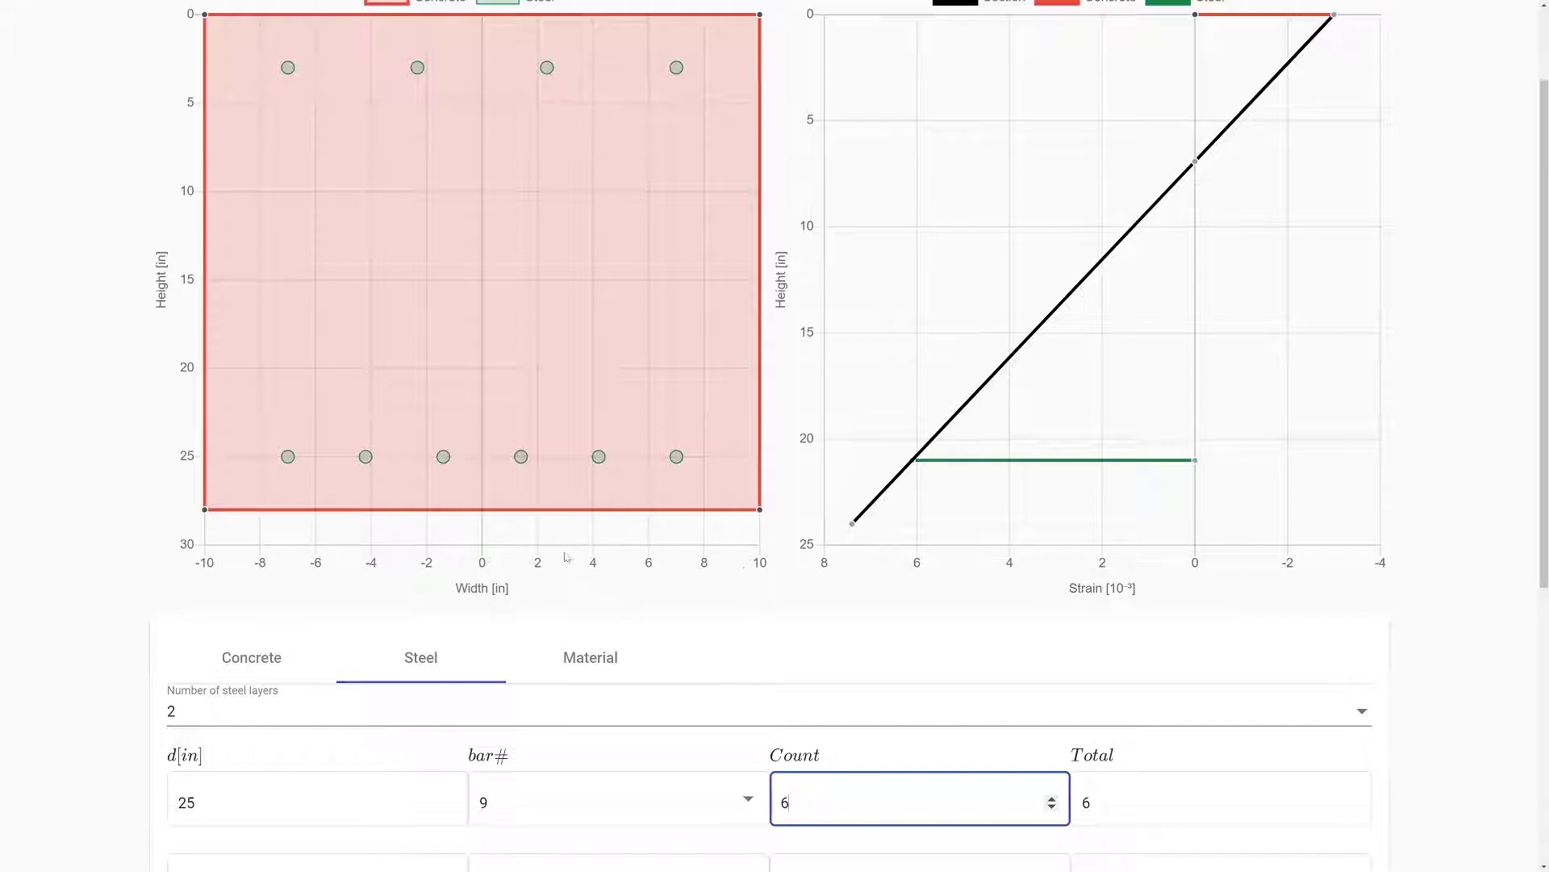
scroll(568, 557, up, 1)
mouse_move(291, 520)
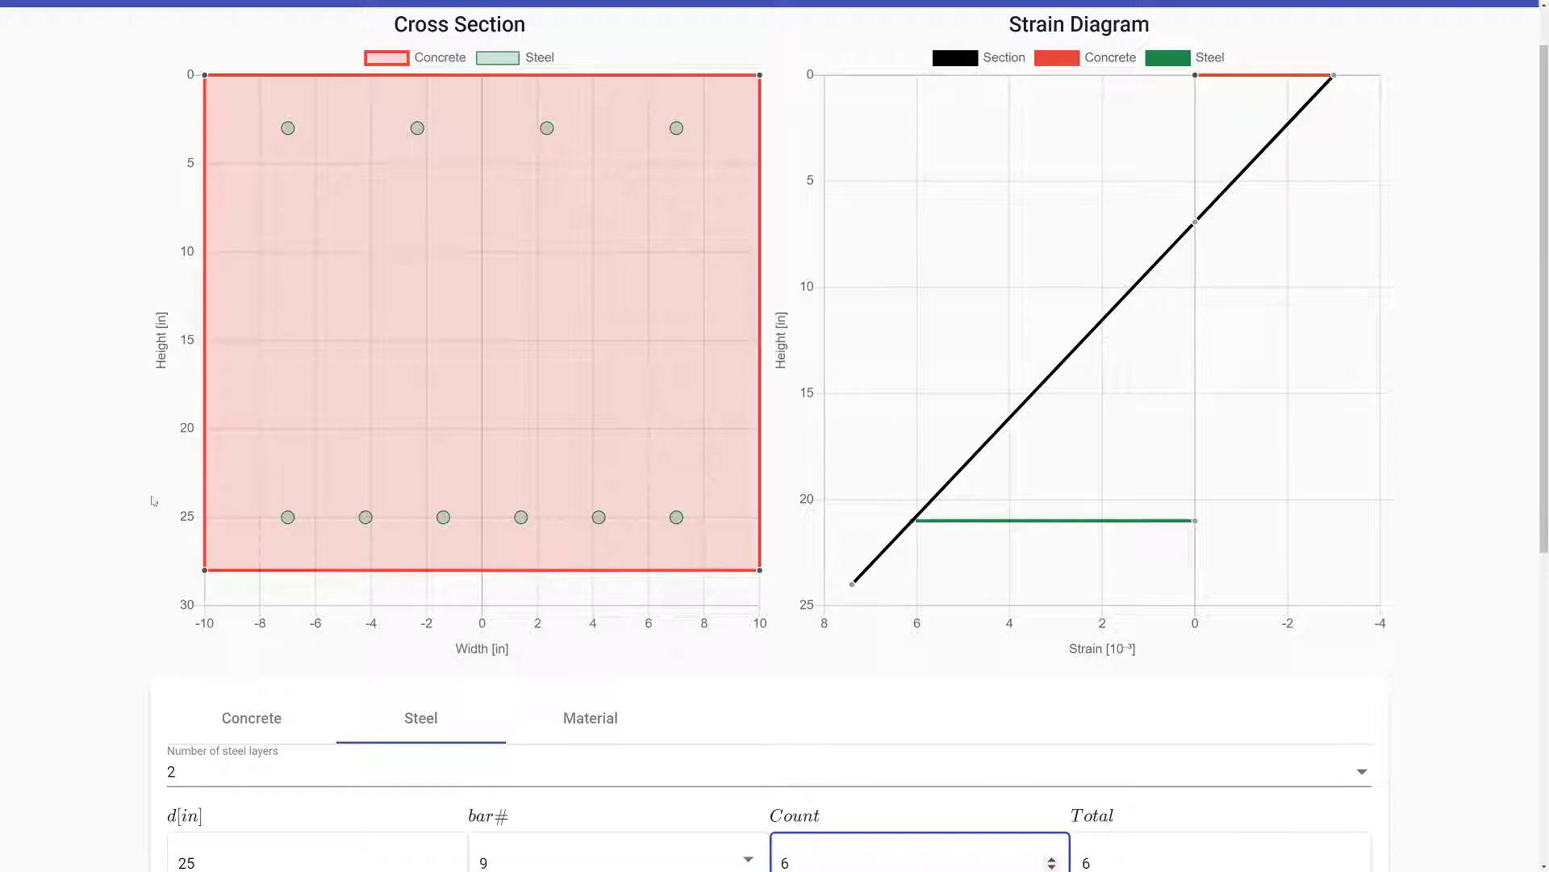
- Try a total of 10 bars for the first steel layer, then bring its count back to 6
scroll(155, 489, down, 1)
scroll(155, 487, down, 3)
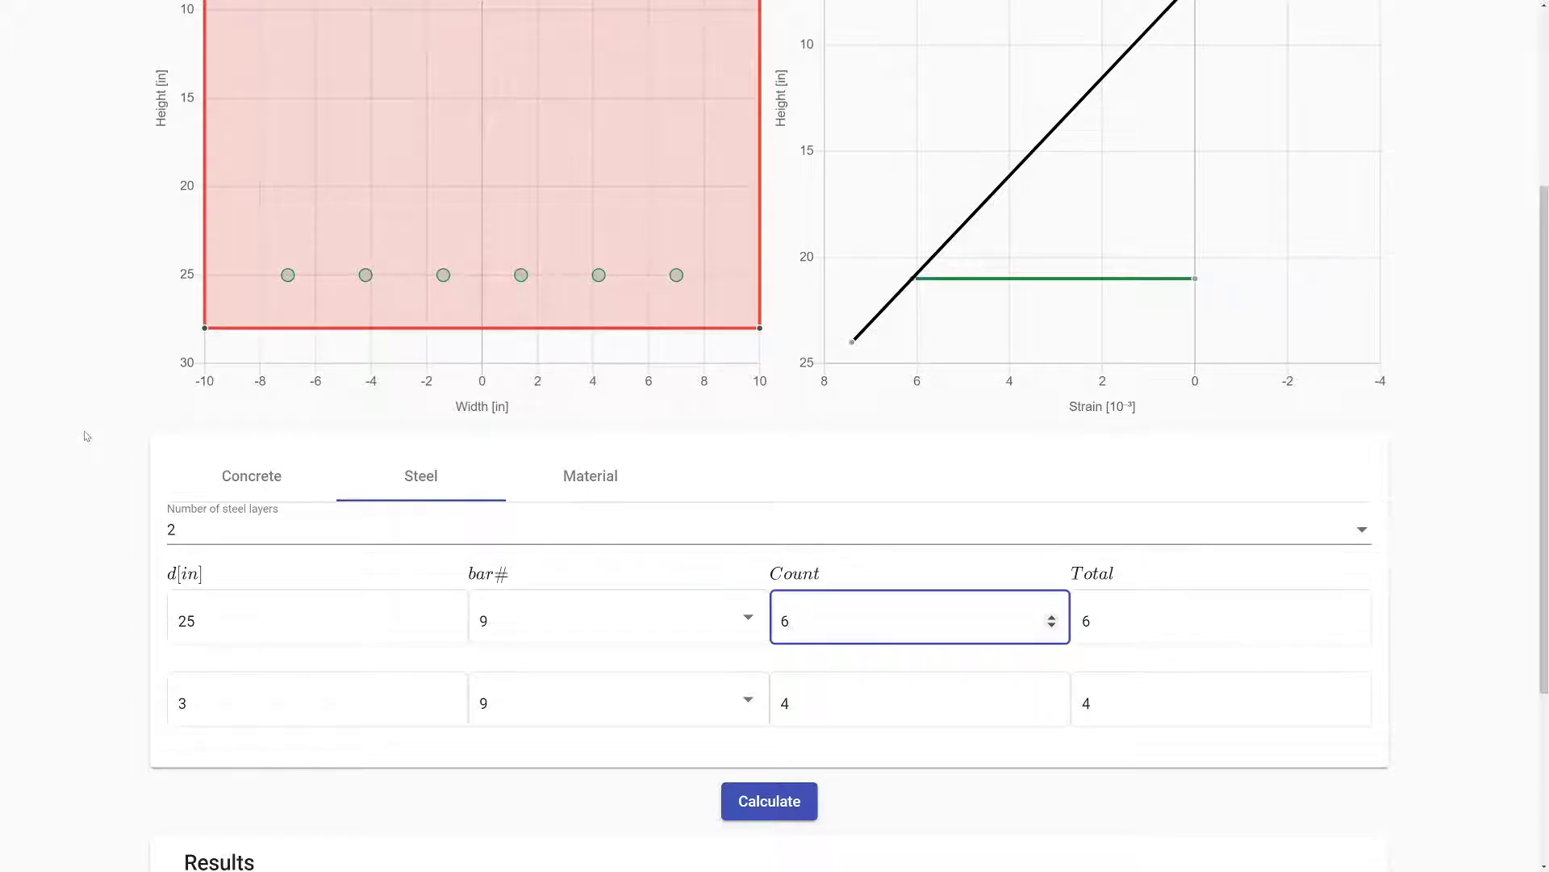
scroll(95, 462, down, 1)
scroll(97, 456, up, 1)
scroll(81, 472, up, 2)
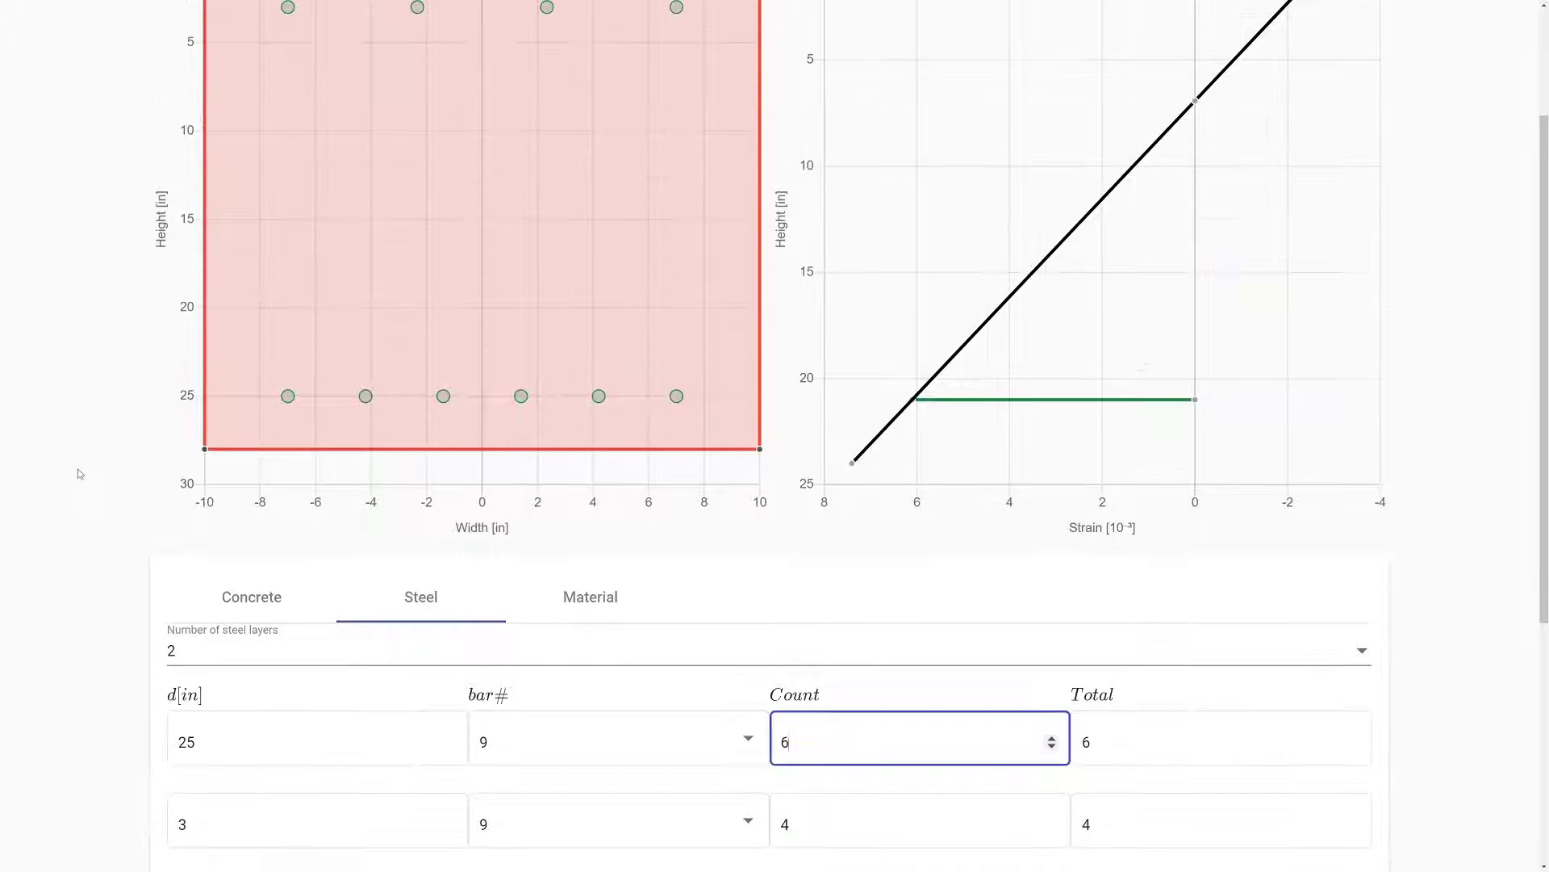
scroll(77, 474, down, 1)
click(1158, 687)
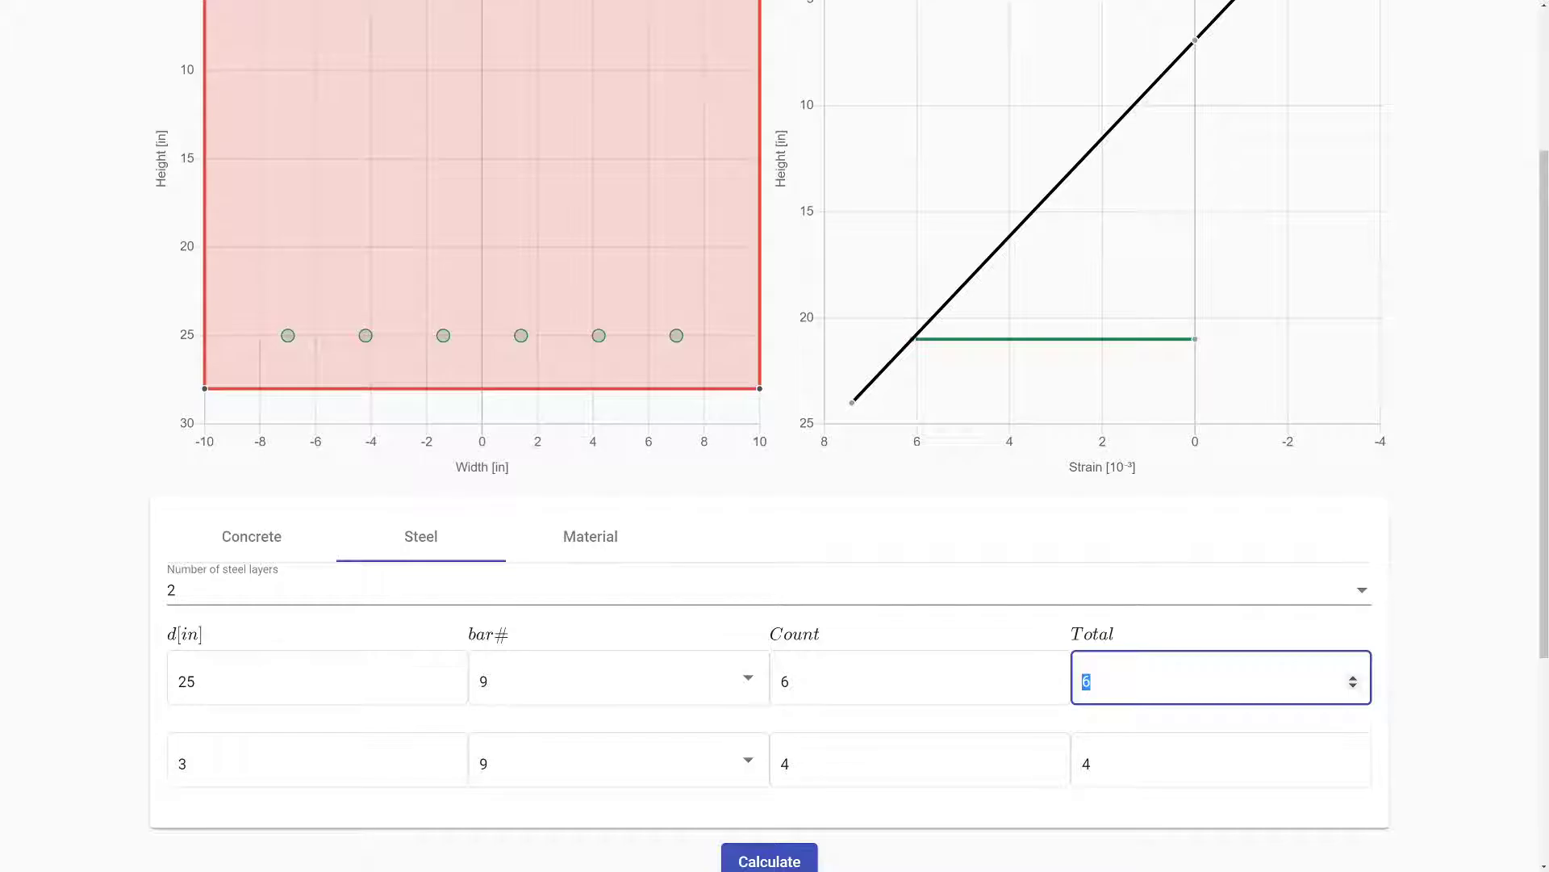
click(1050, 643)
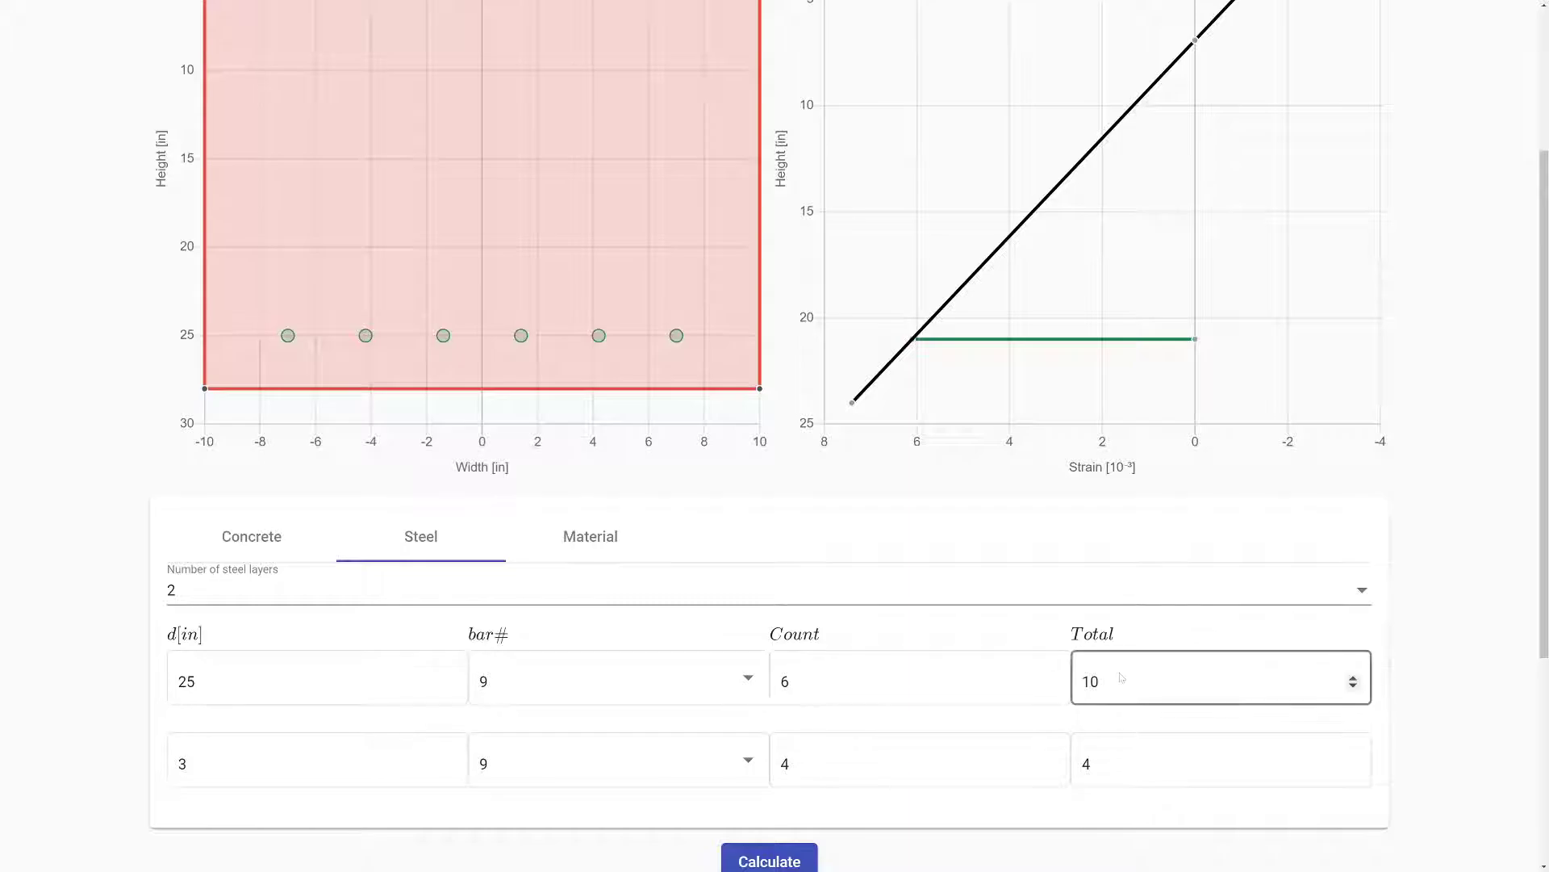
drag(1108, 682, 1091, 682)
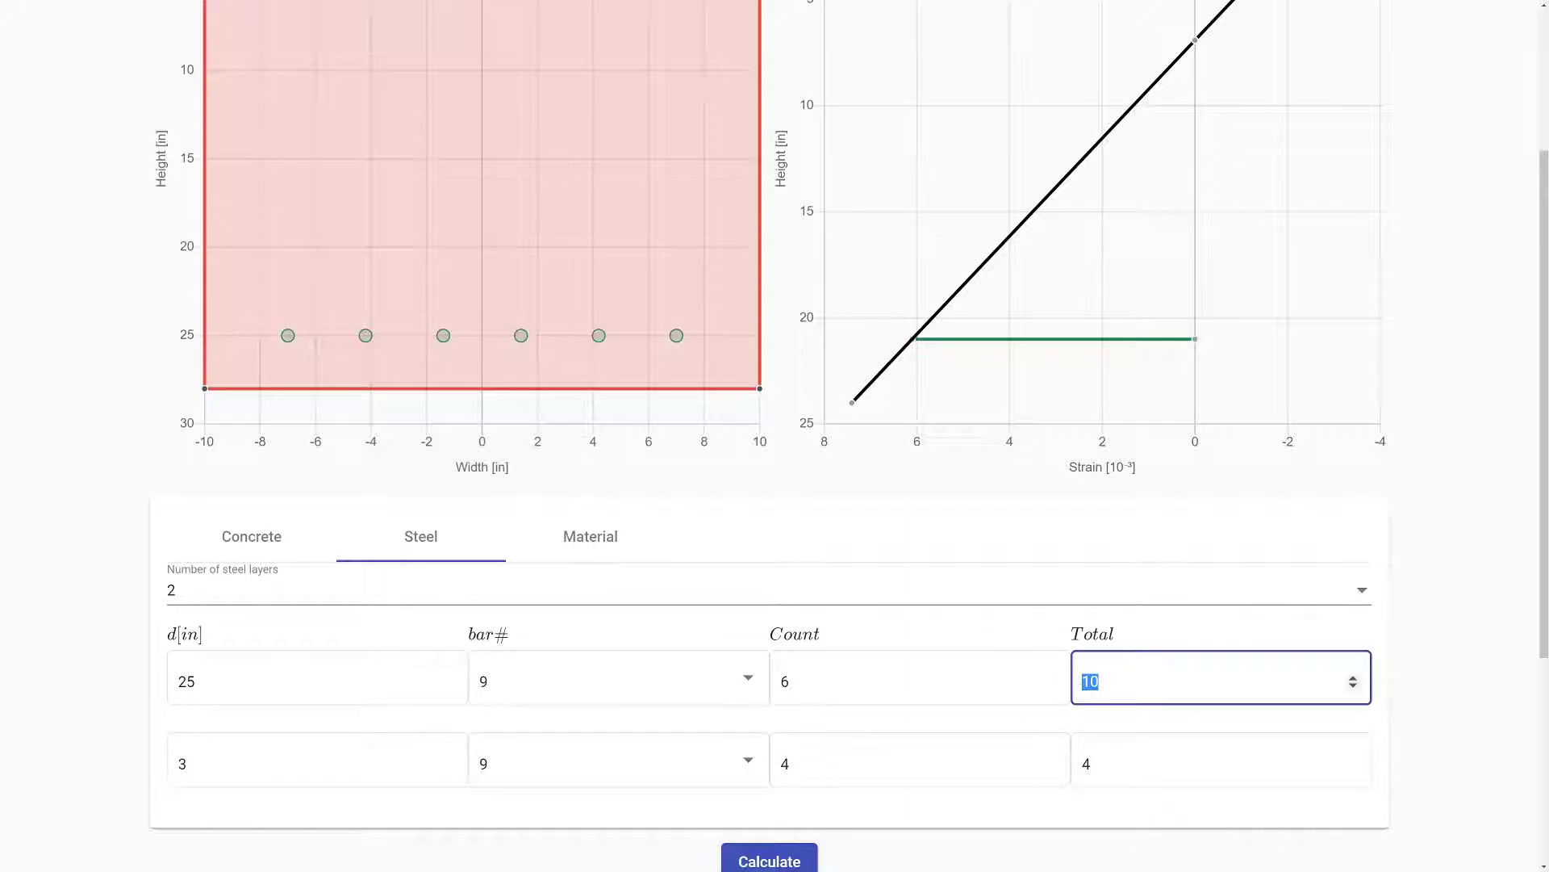
click(1052, 677)
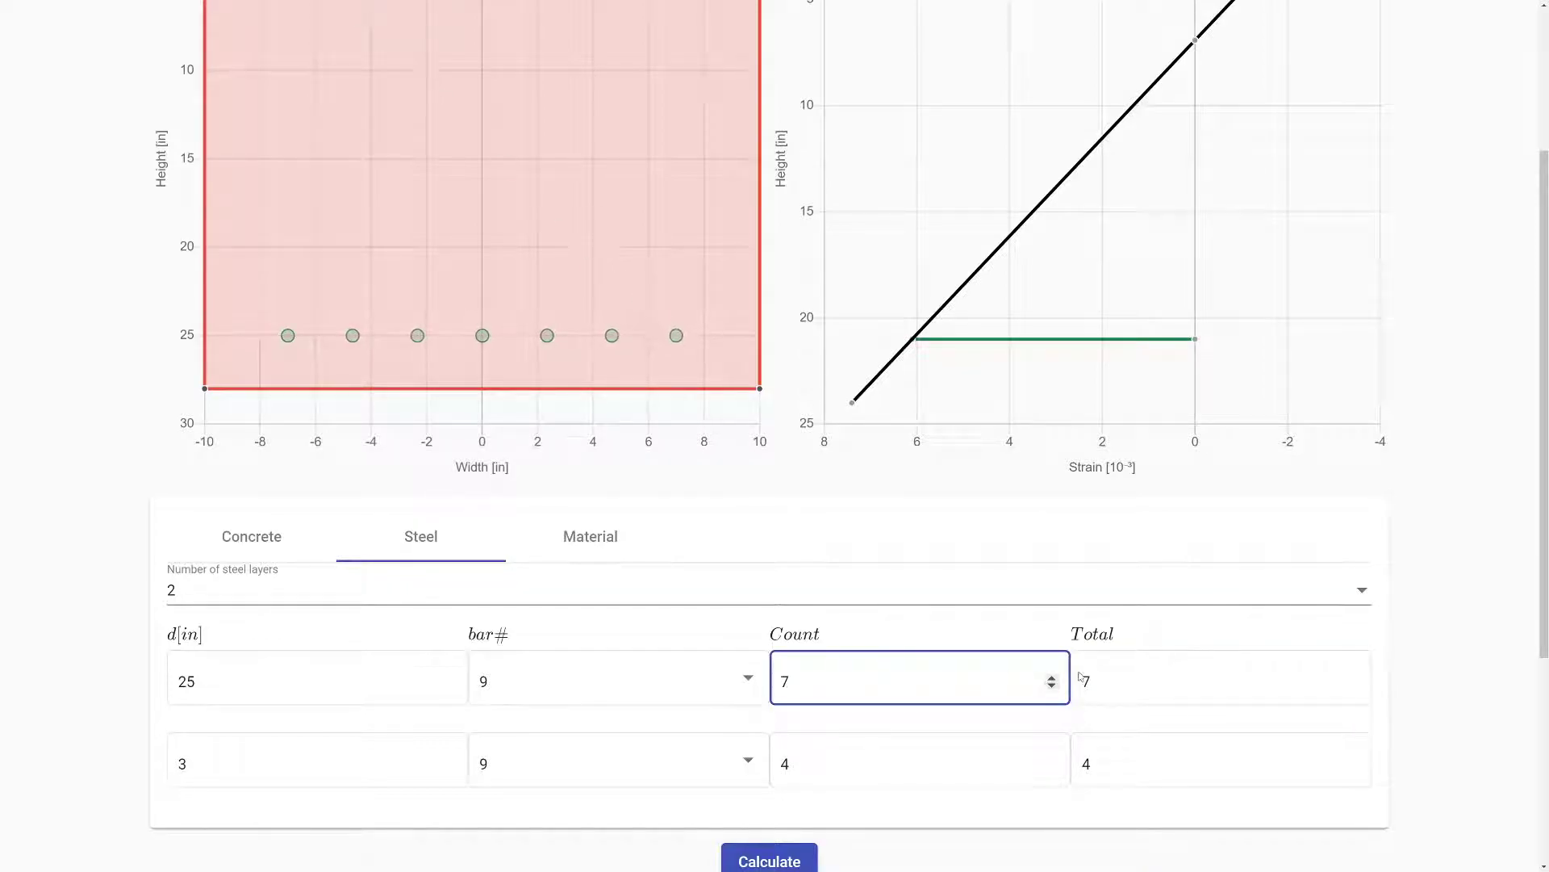
click(1051, 686)
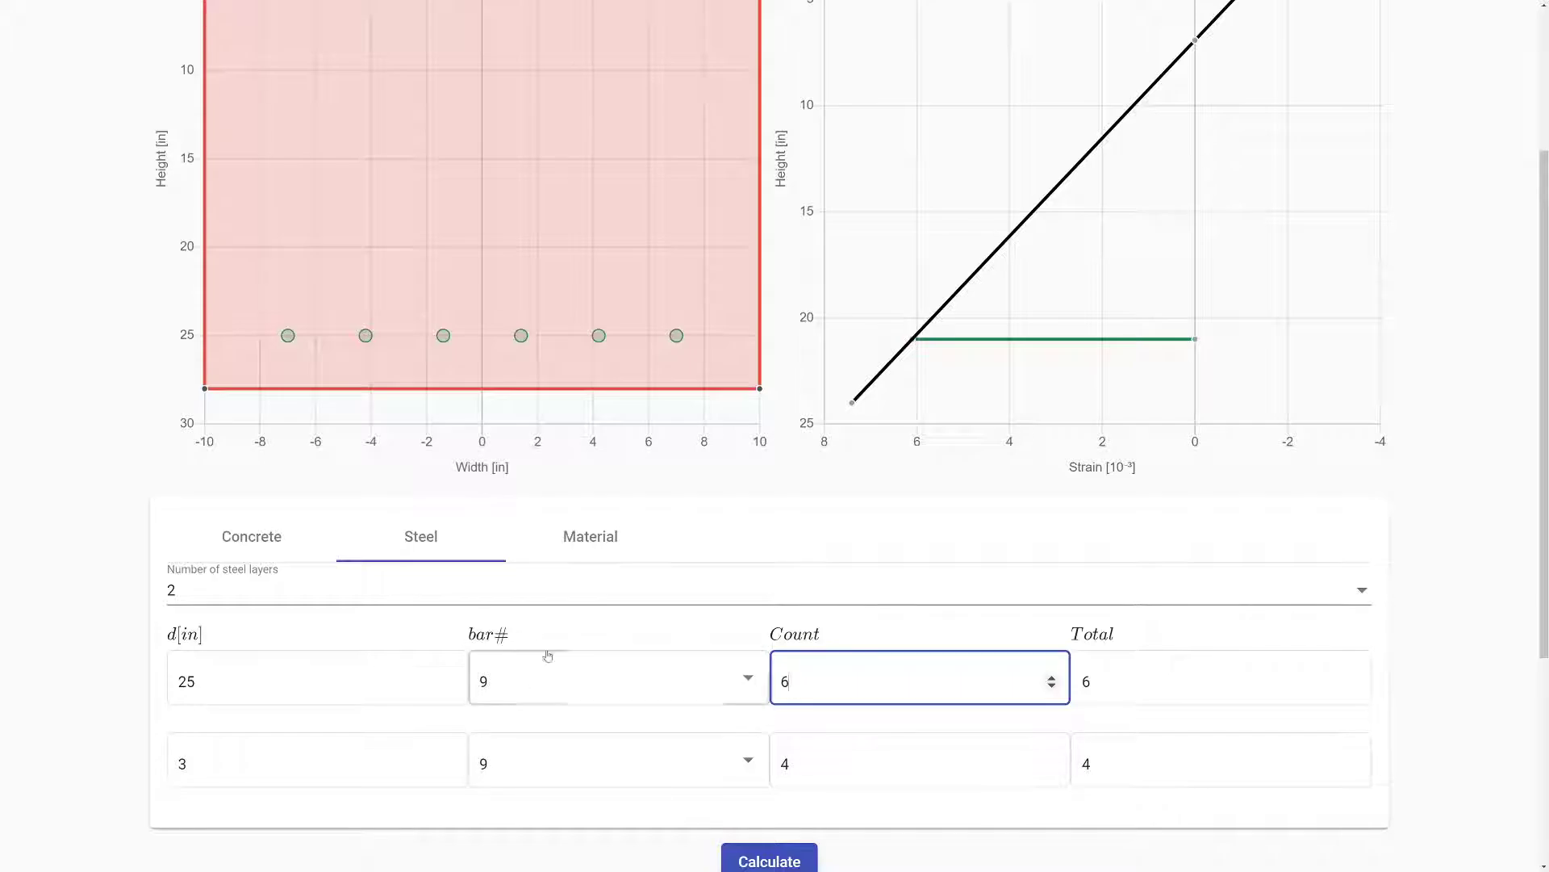
- Browse the bar sizes available for the first steel layer and choose size 9
click(695, 684)
scroll(621, 673, down, 2)
scroll(630, 702, down, 2)
scroll(622, 685, up, 6)
scroll(581, 601, down, 6)
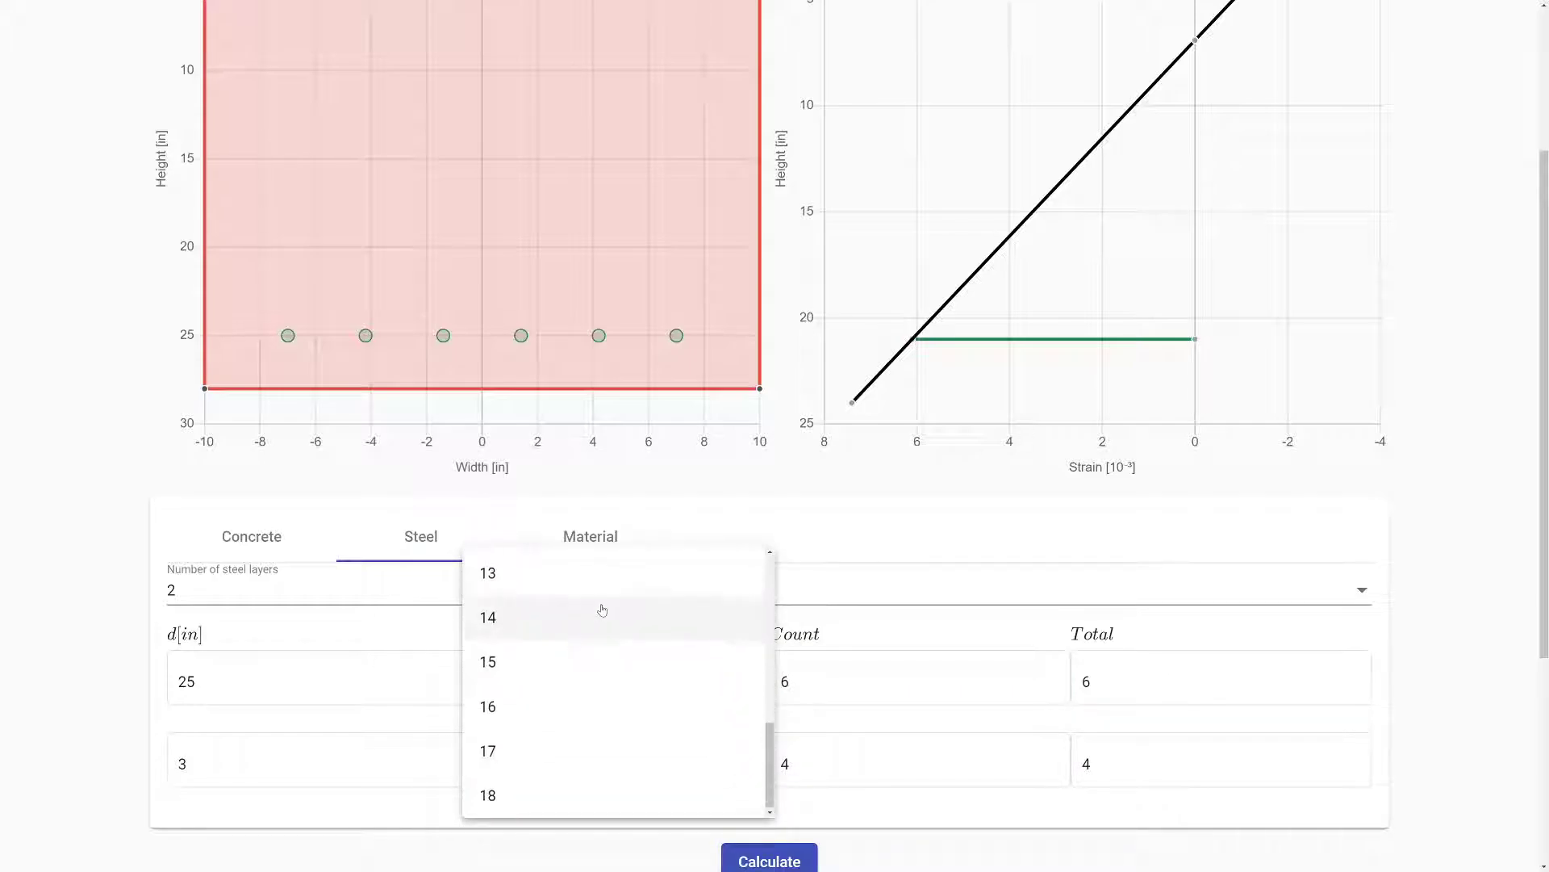
scroll(564, 662, up, 2)
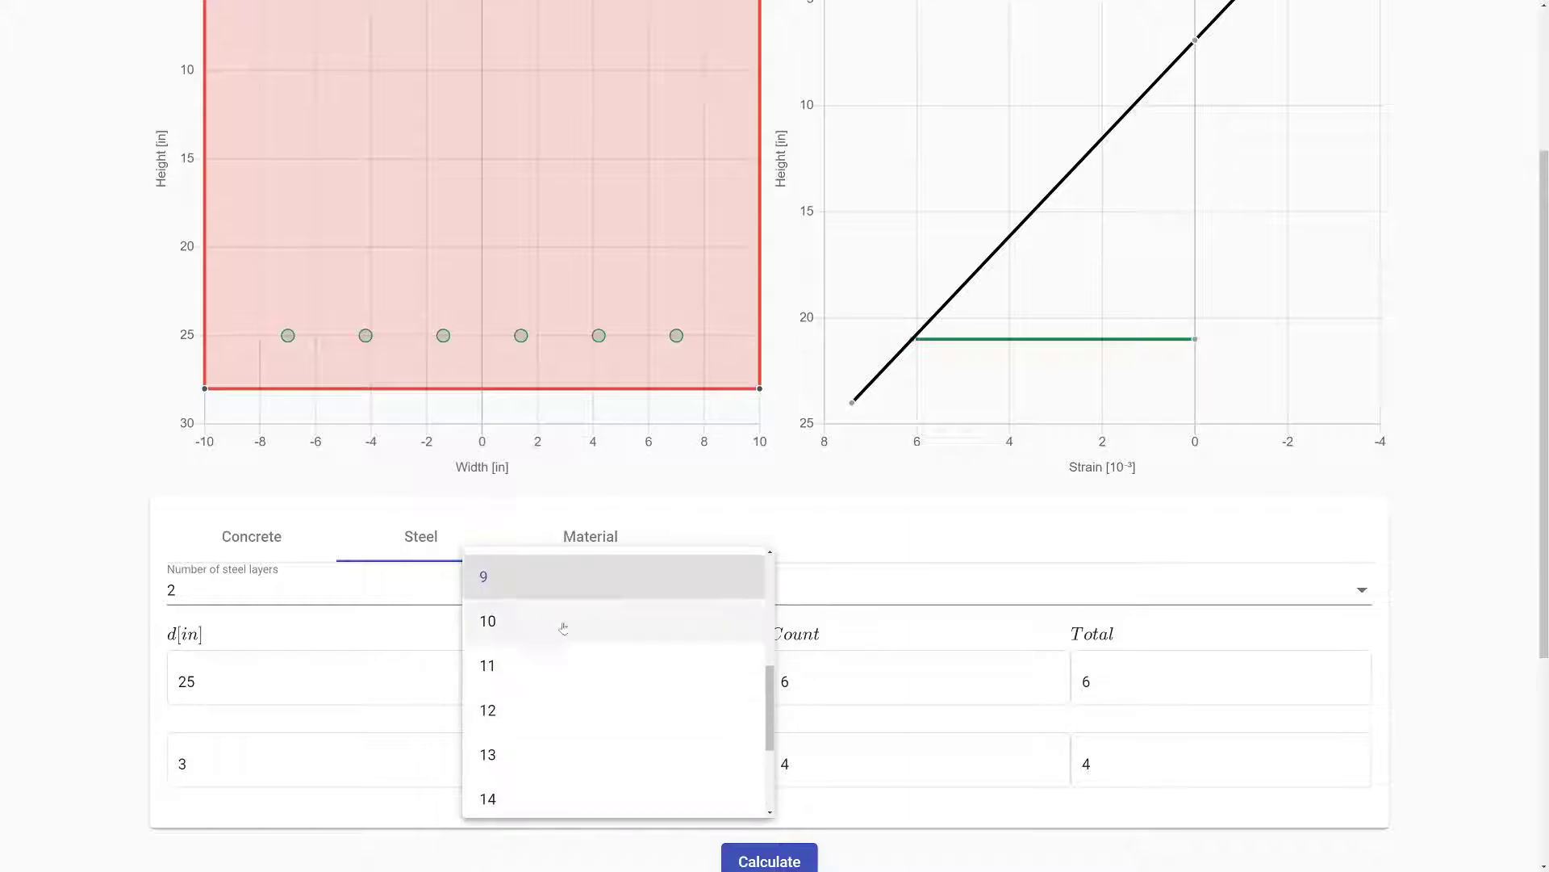
click(575, 578)
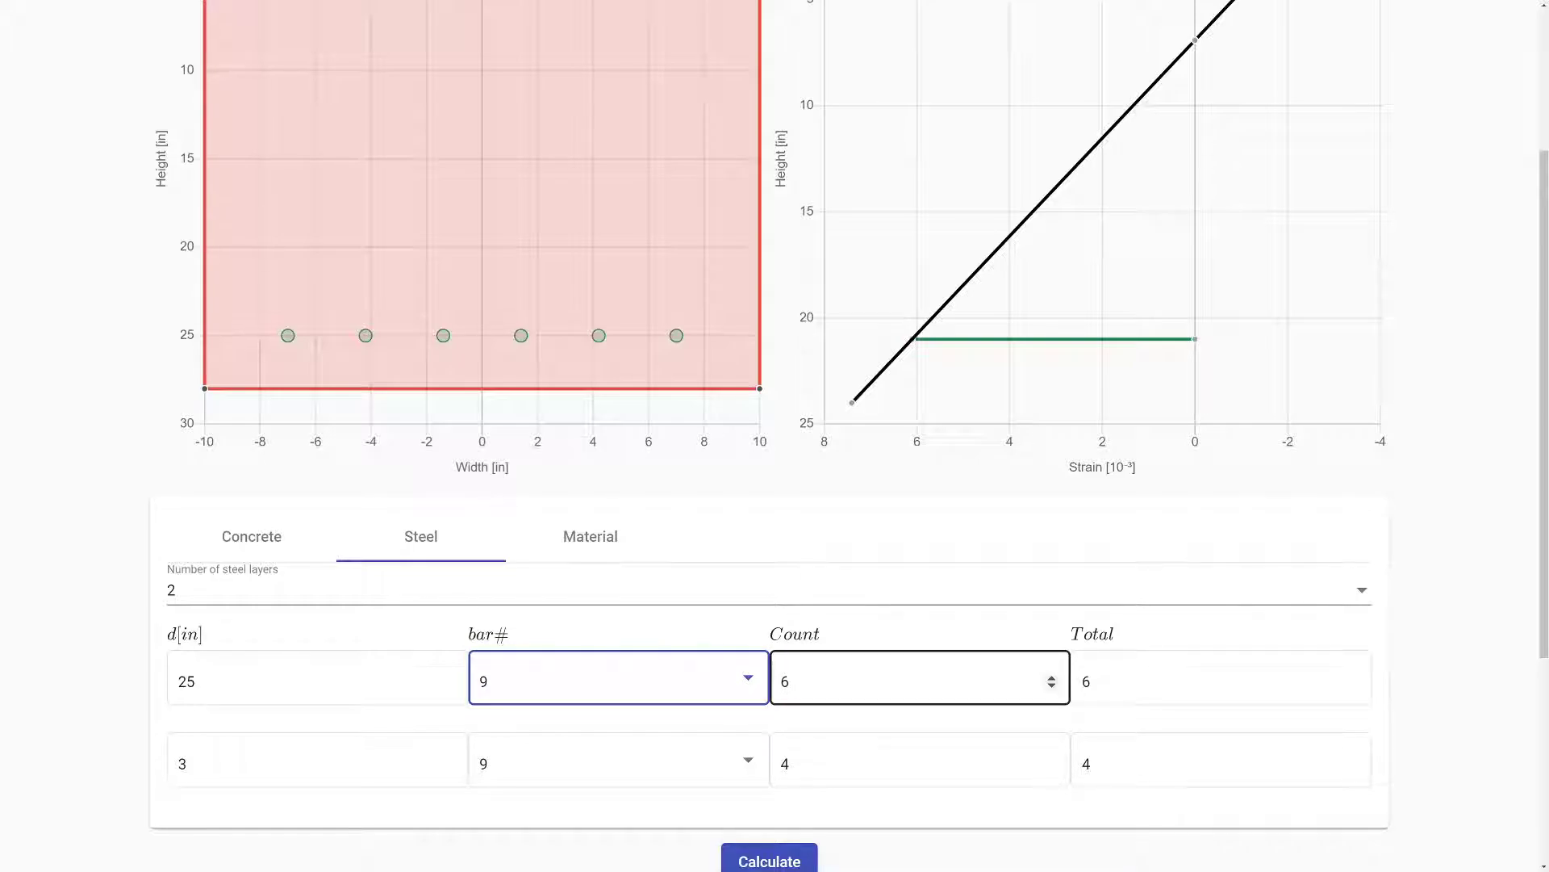
- Try 4 steel layers and then 1, and set the number of steel layers back to 2
scroll(429, 671, down, 1)
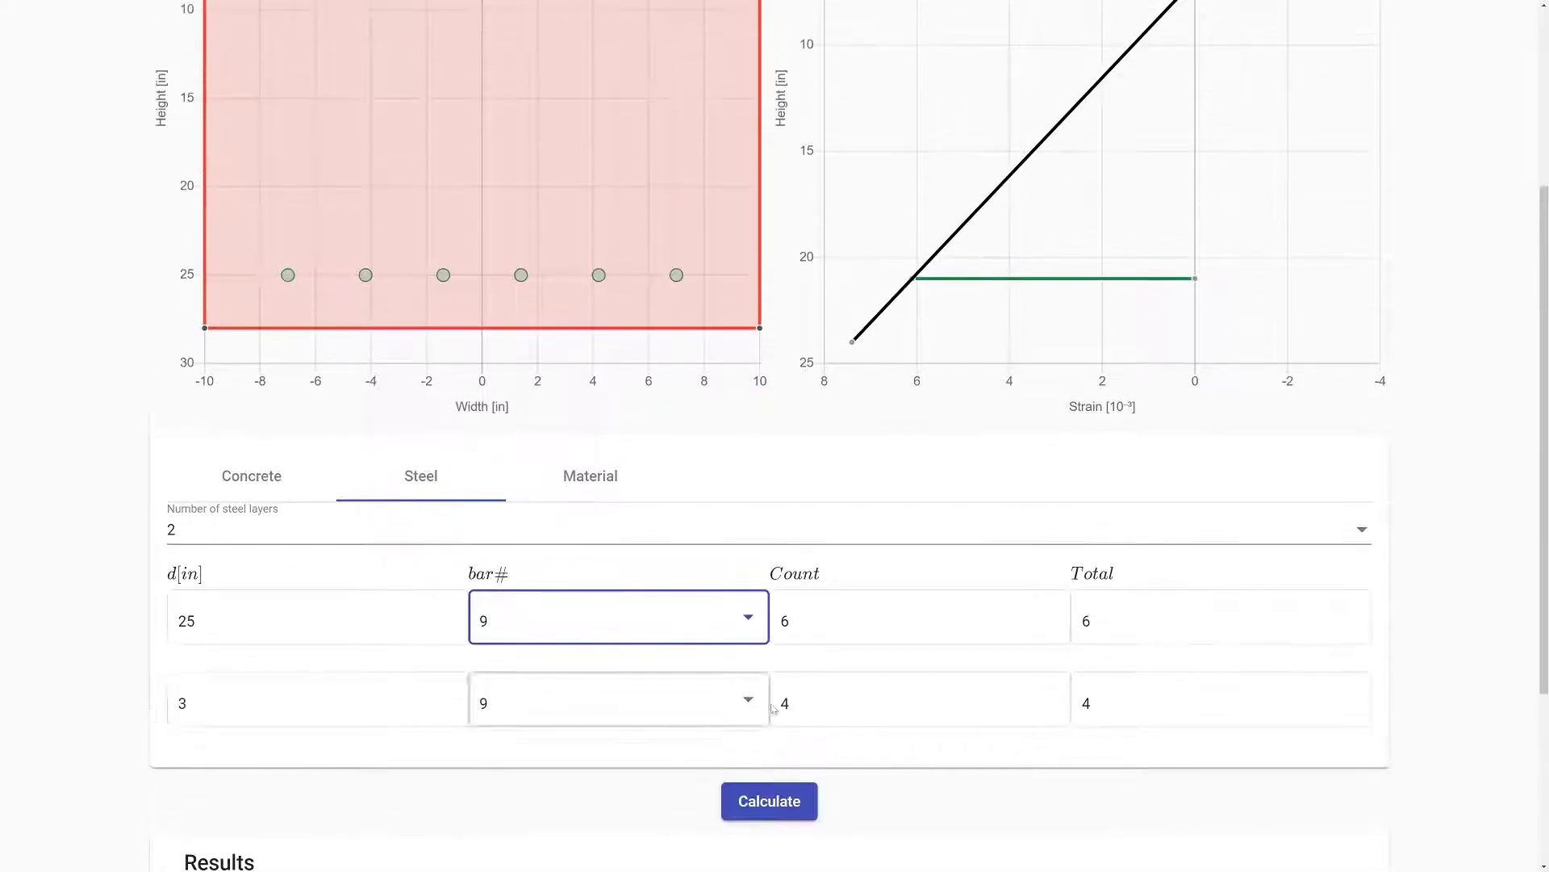
click(433, 534)
click(422, 615)
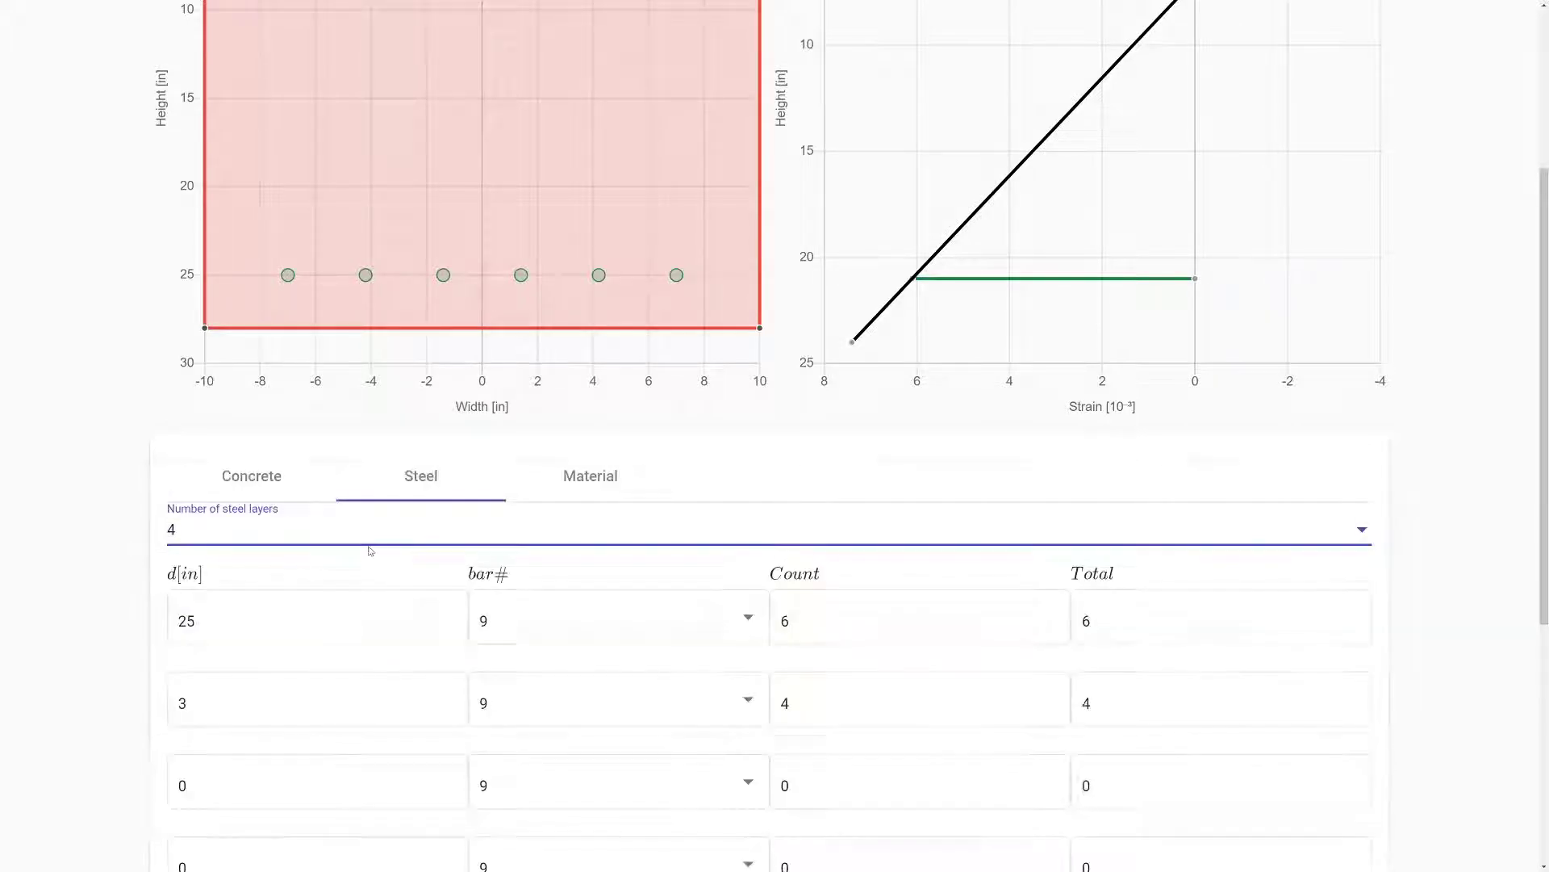
scroll(421, 613, down, 3)
scroll(422, 613, up, 1)
click(373, 410)
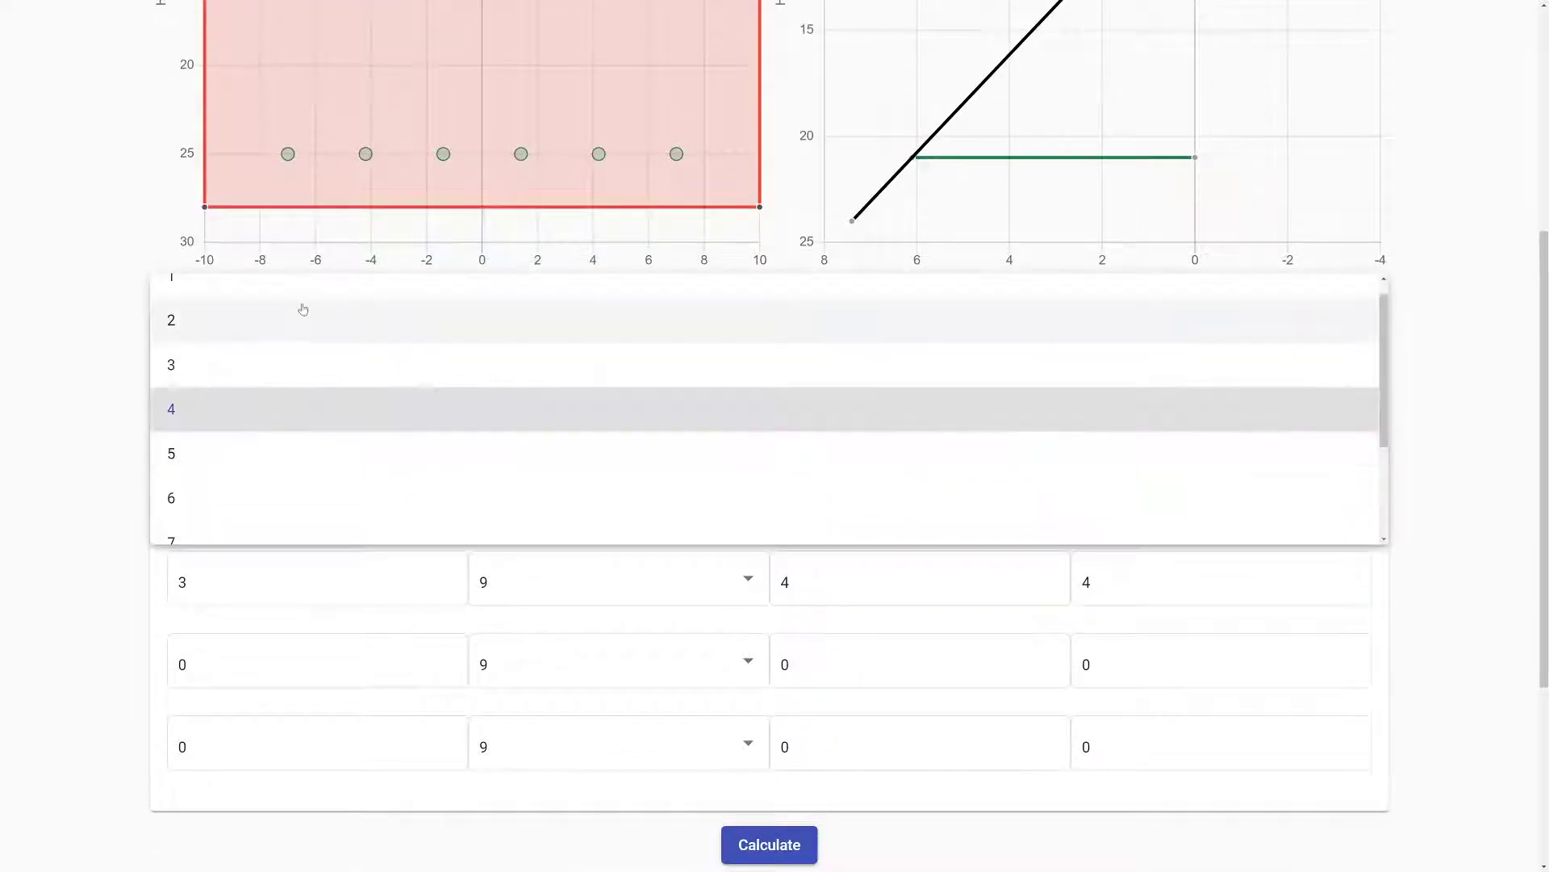
click(295, 297)
click(323, 408)
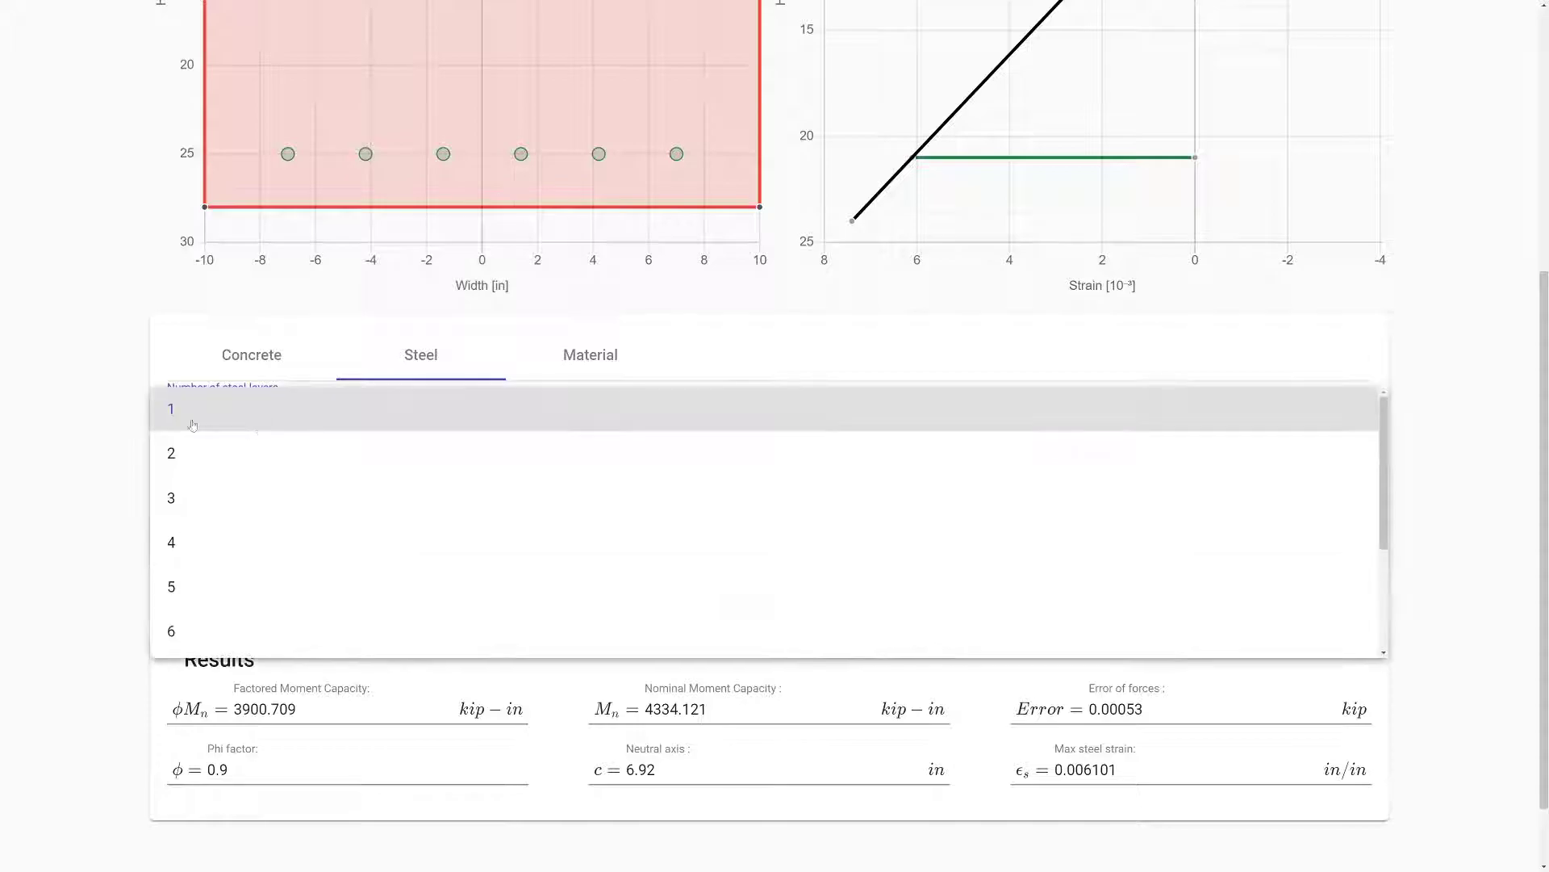
click(194, 455)
scroll(118, 495, up, 1)
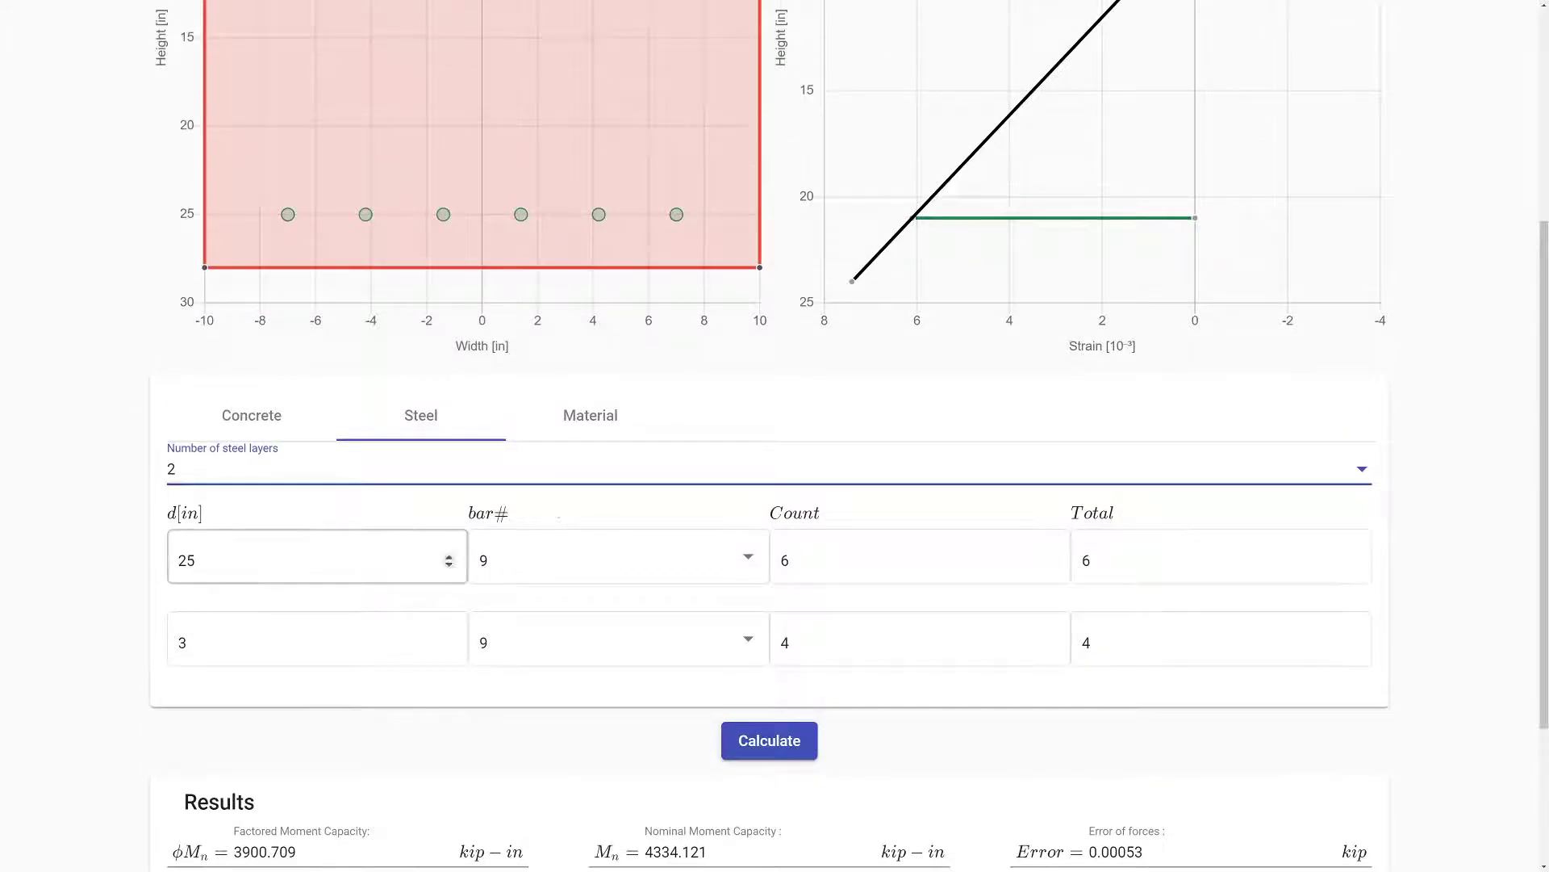
- Open the material settings and review the concrete compression strength and max compression strain alongside the strain diagram
click(598, 416)
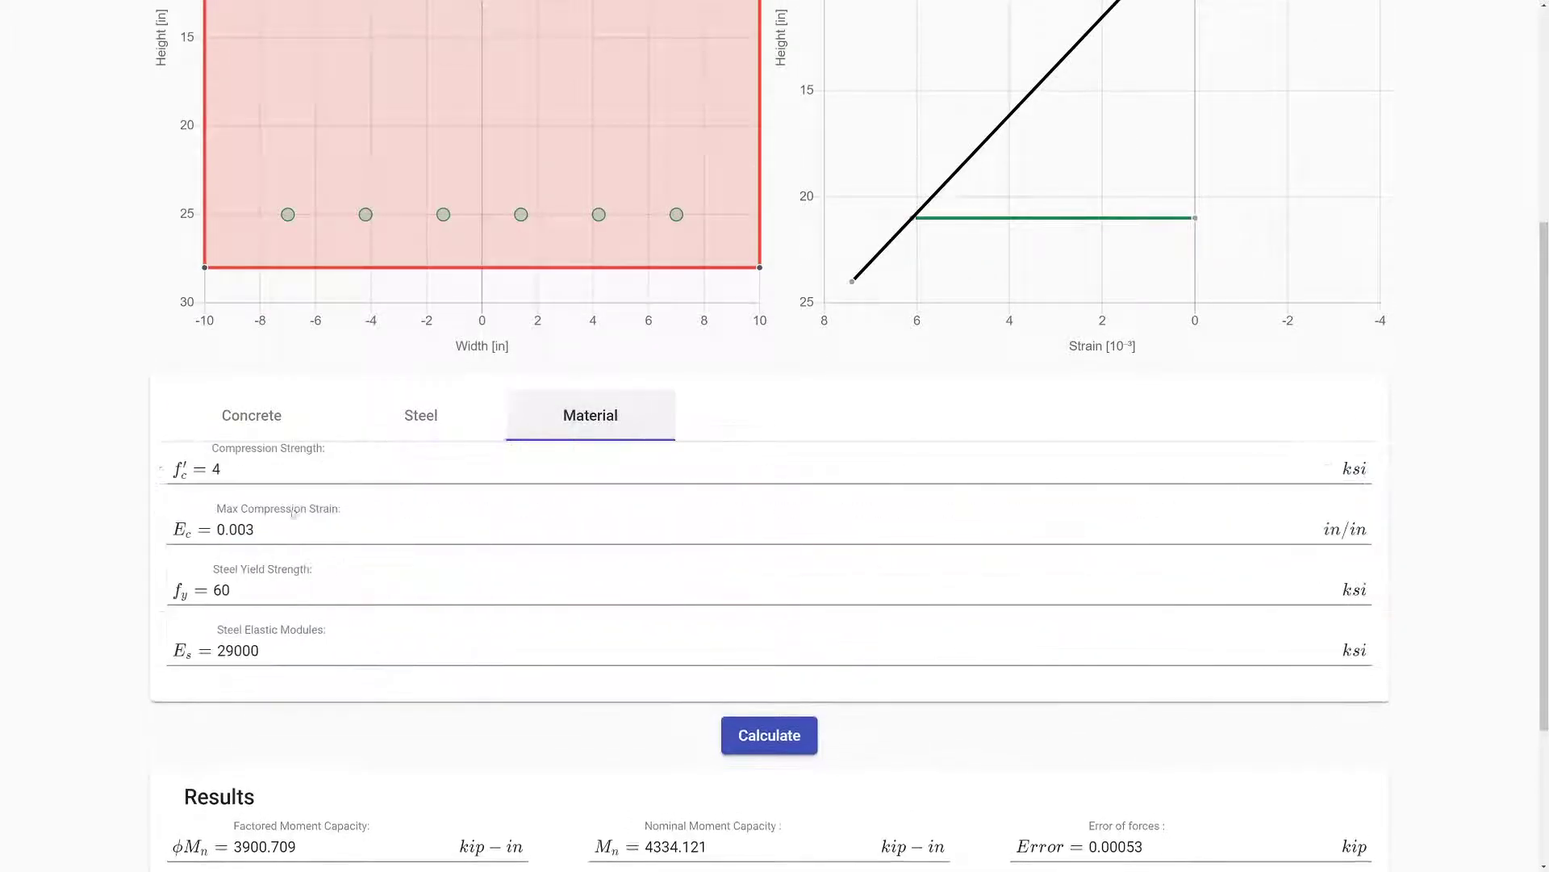
scroll(127, 495, up, 1)
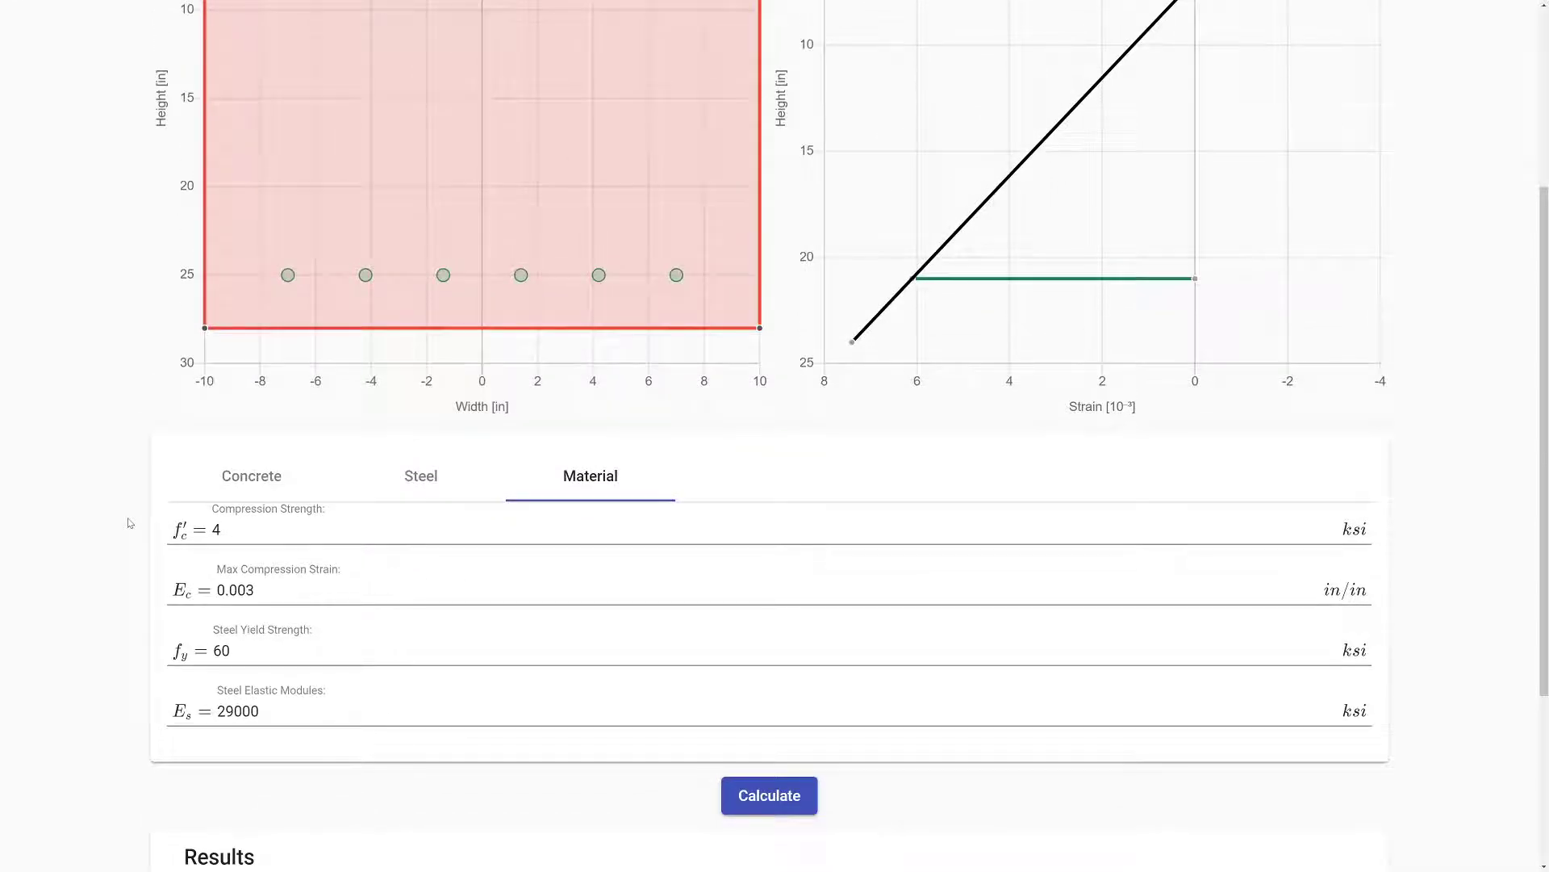
click(220, 530)
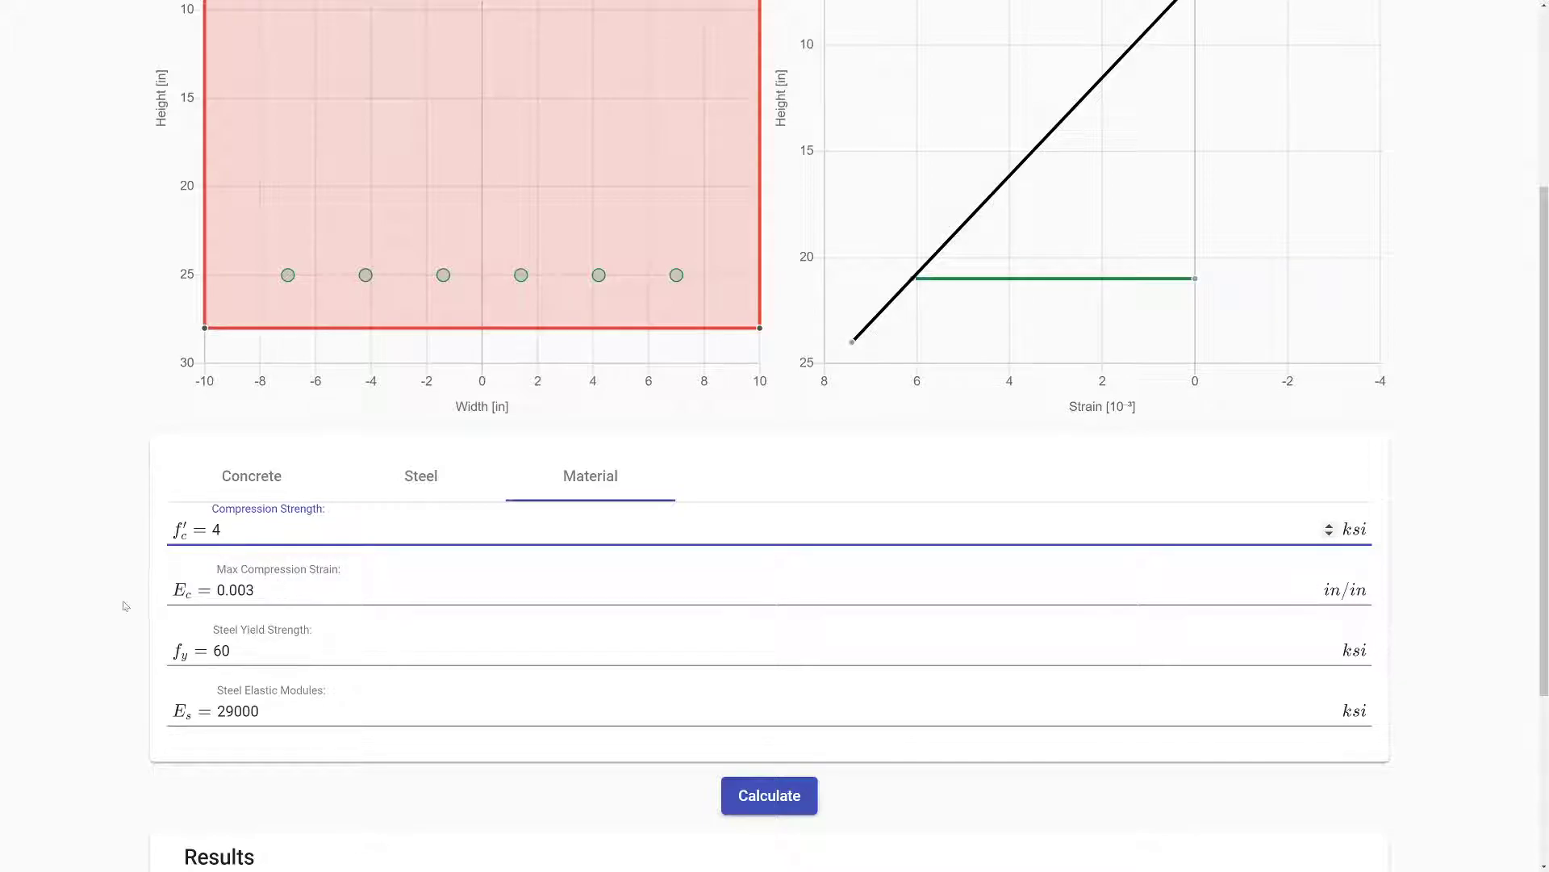
click(255, 590)
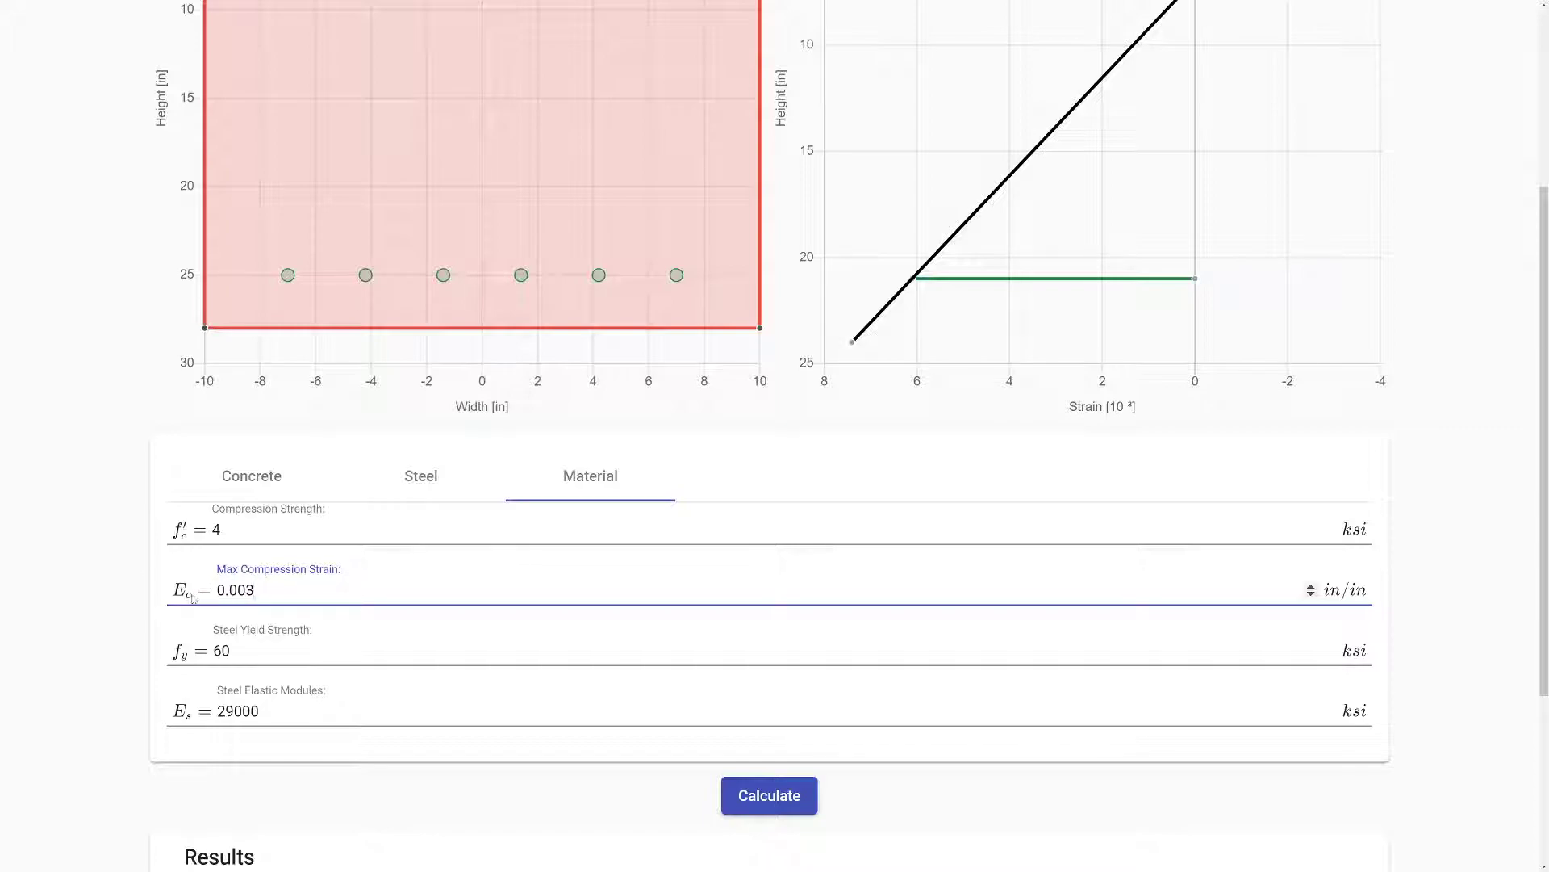
click(130, 593)
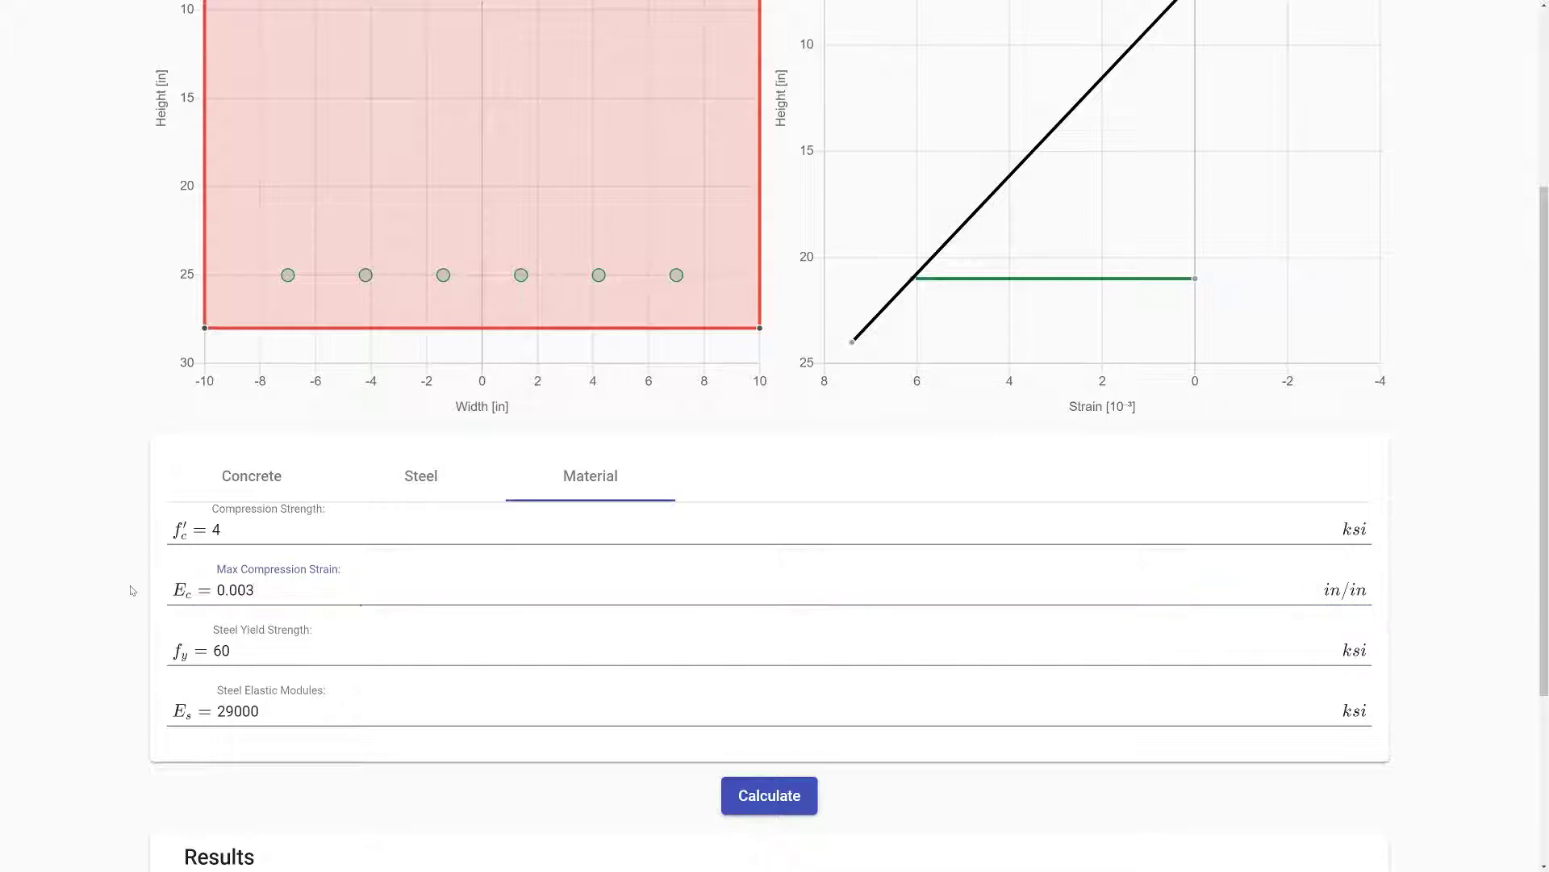
scroll(129, 598, up, 2)
scroll(130, 599, up, 3)
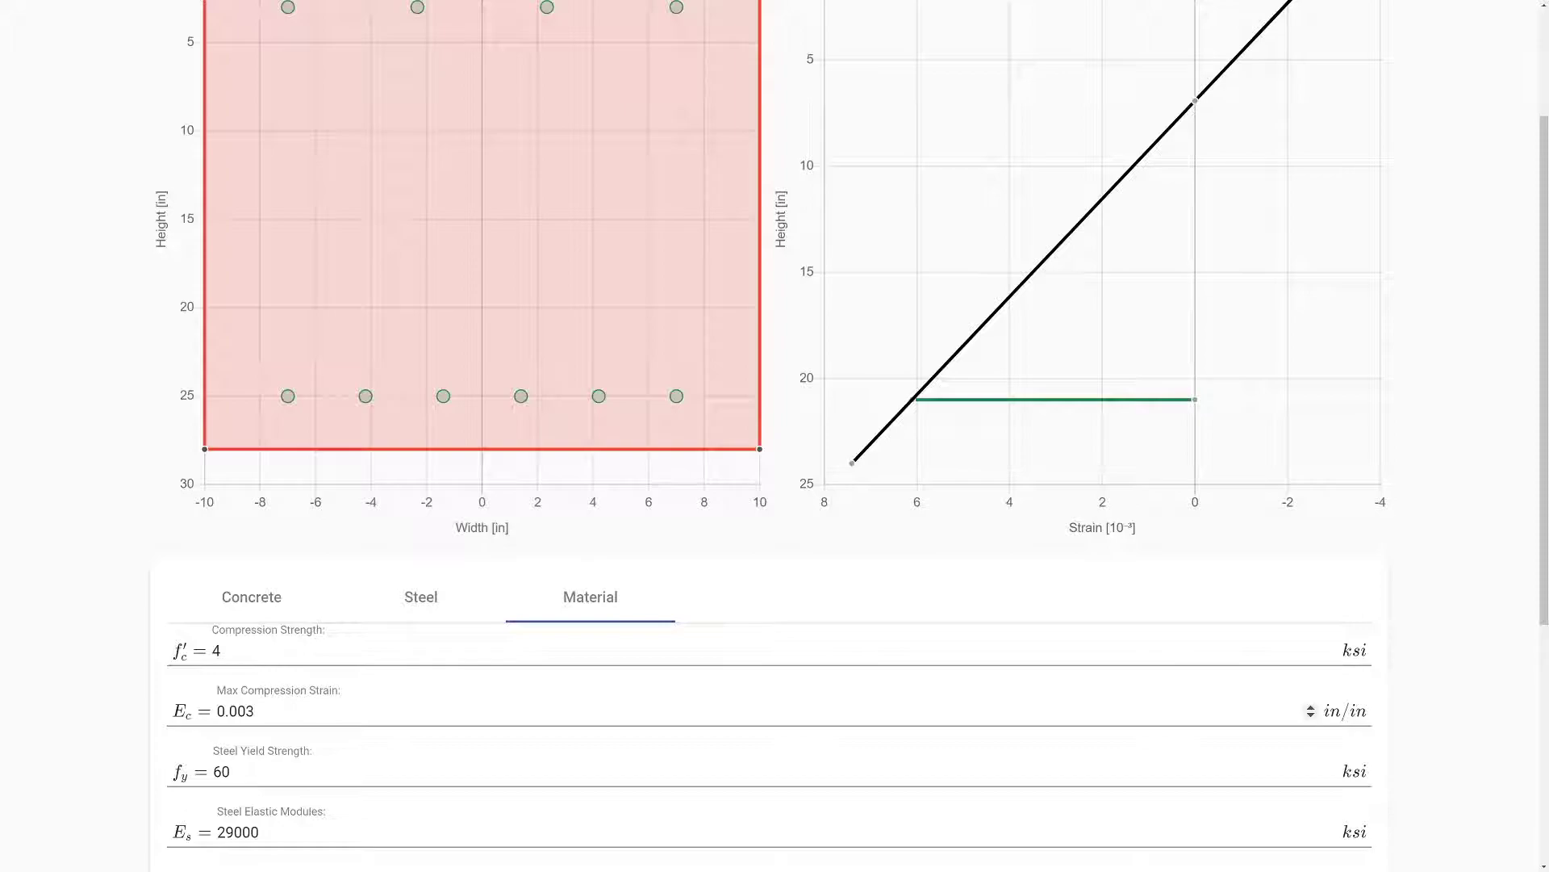
scroll(275, 721, up, 3)
- Review the steel yield strength and steel elastic modulus in the material settings without editing them
scroll(197, 763, down, 3)
scroll(265, 731, down, 1)
double_click(1307, 650)
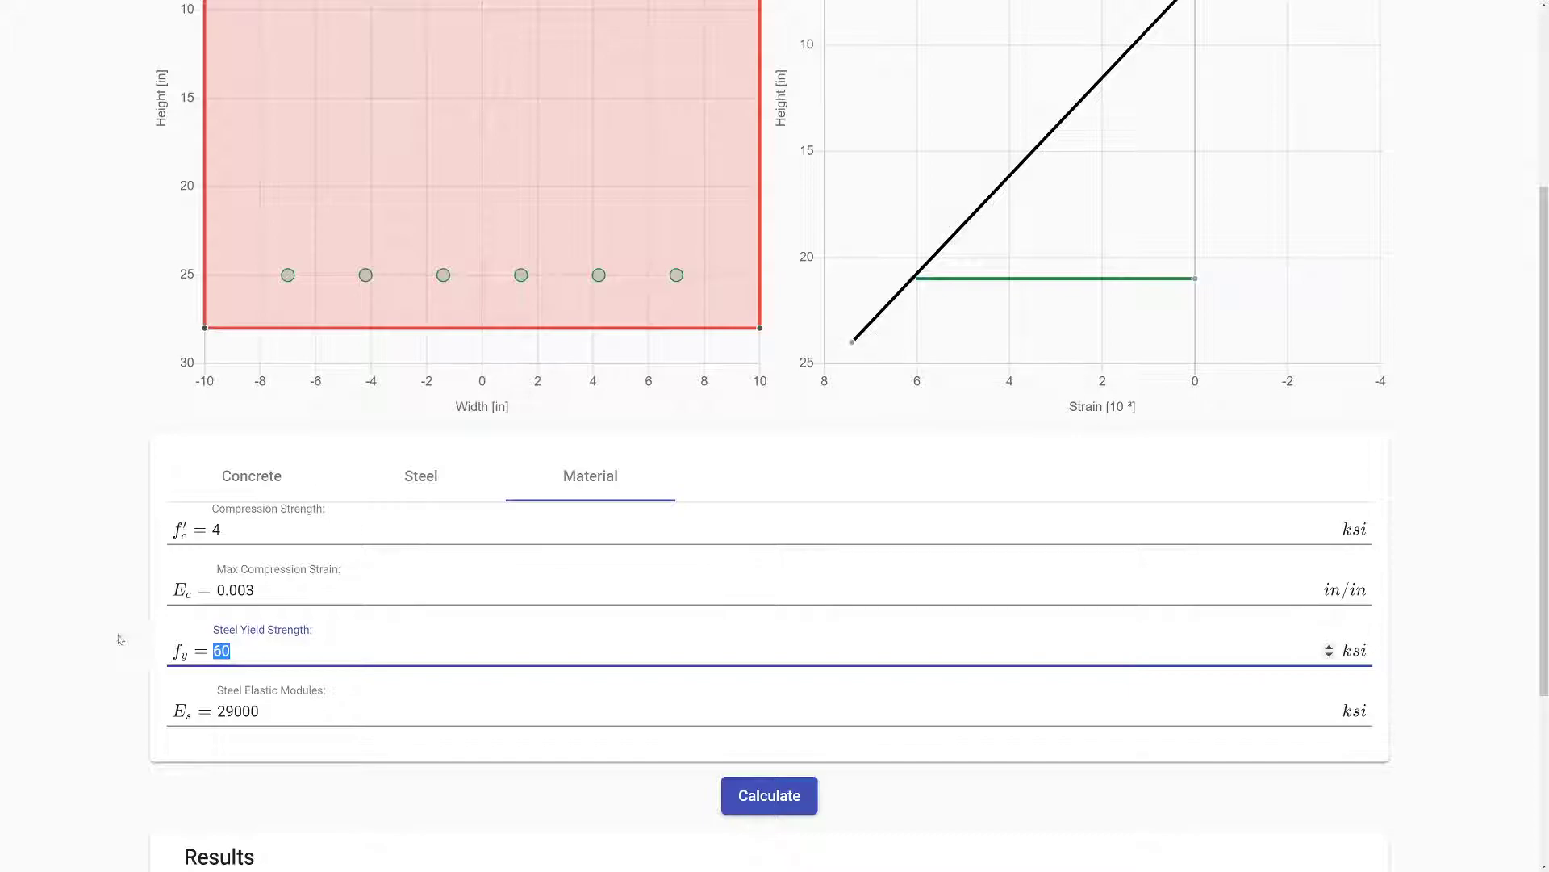
scroll(124, 639, down, 1)
drag(268, 655, 131, 614)
click(118, 607)
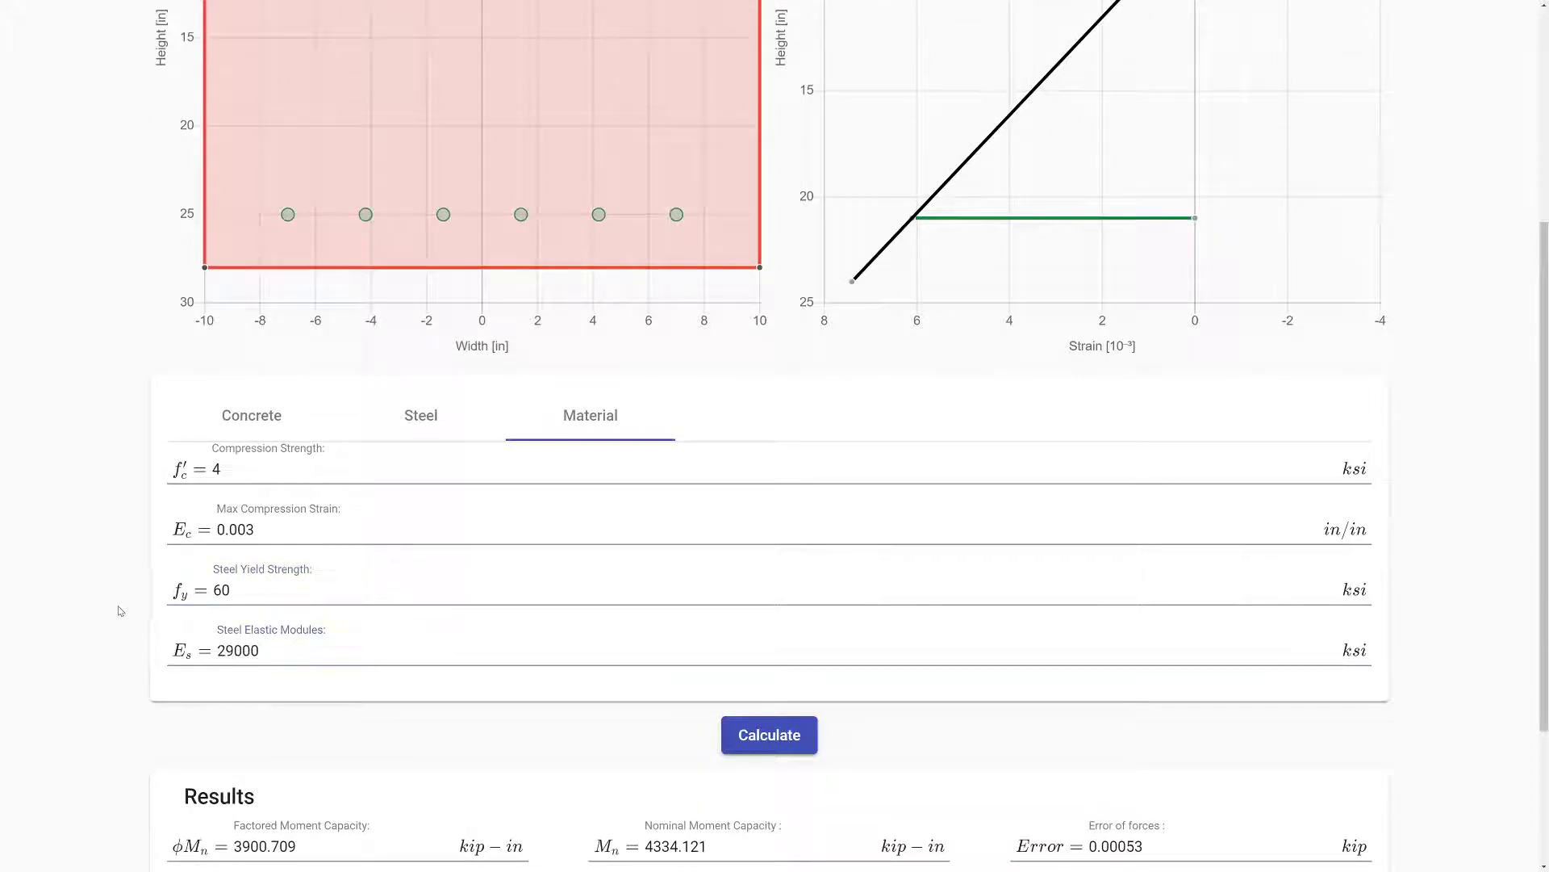
drag(269, 653, 29, 574)
click(62, 564)
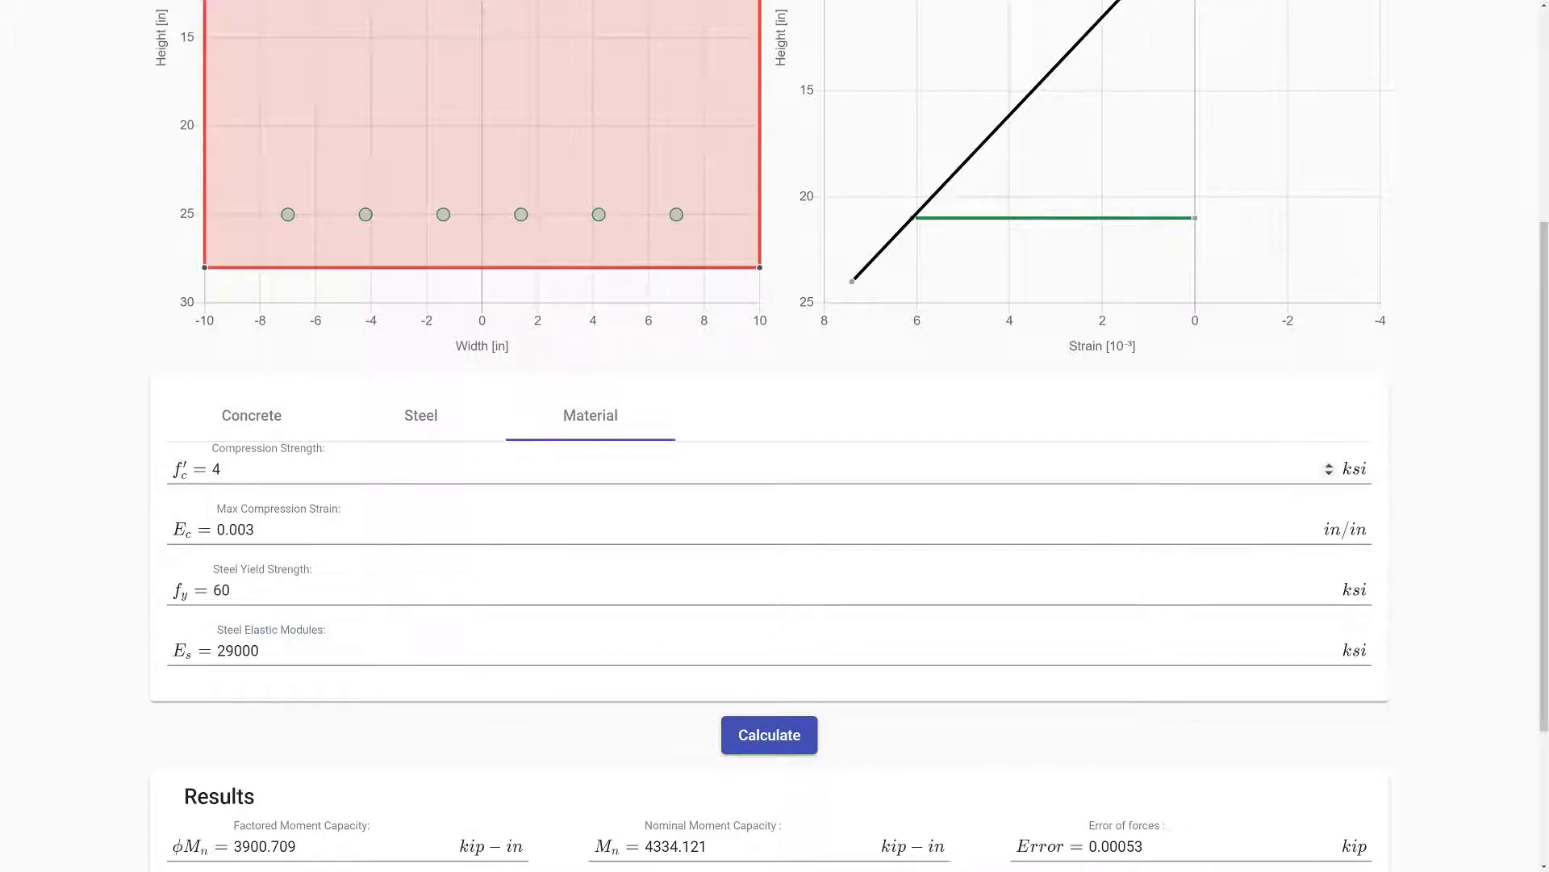
- Return to the concrete dimensions and calculate the moment capacity of the two-layer beam
click(419, 417)
click(243, 419)
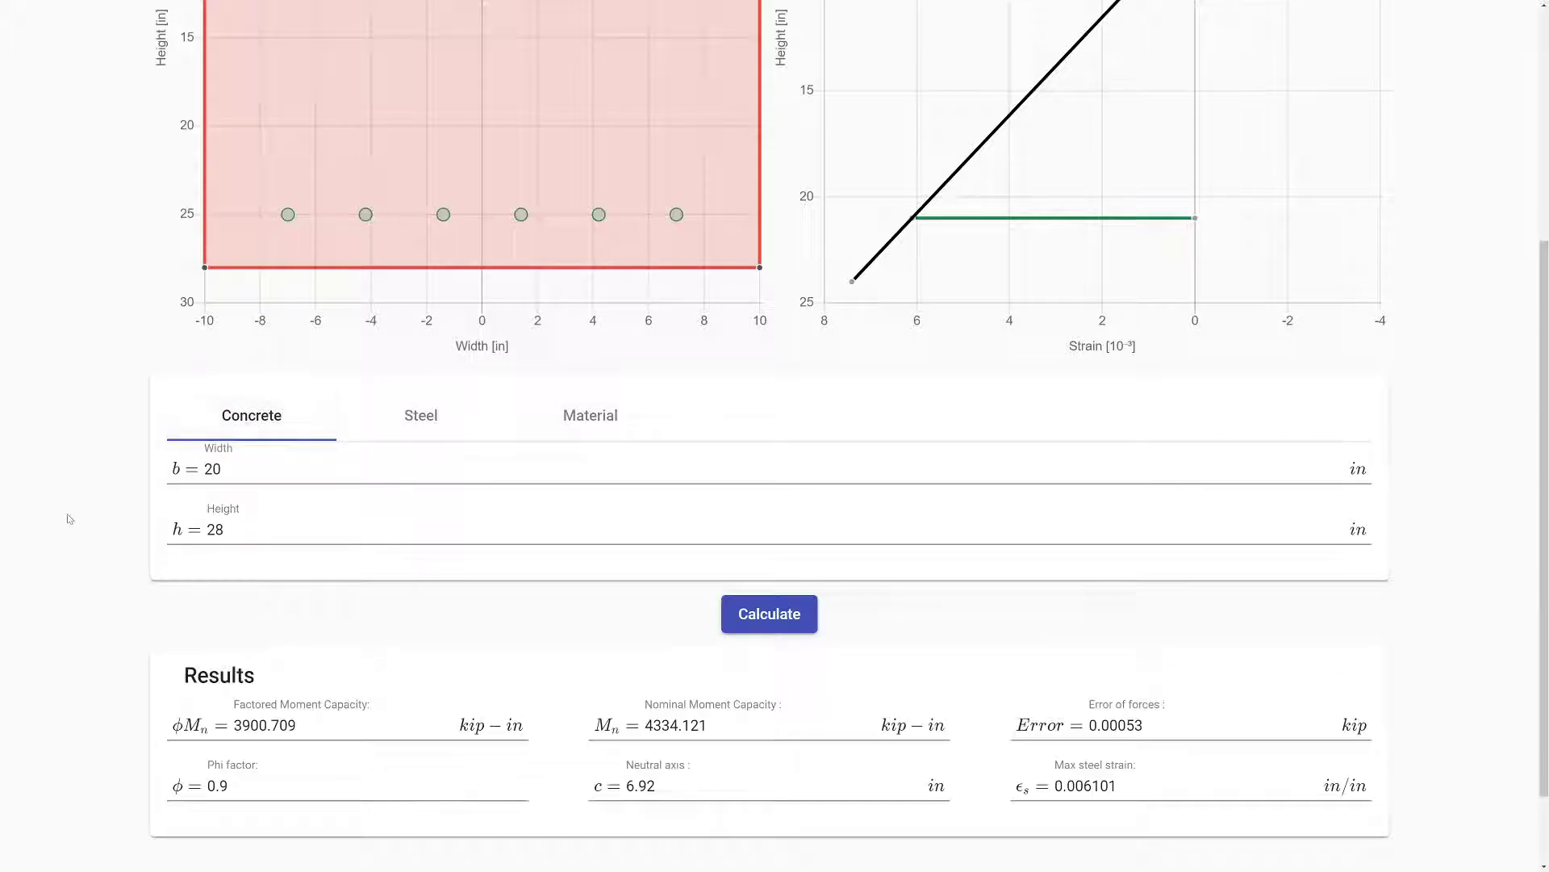
scroll(94, 508, up, 4)
scroll(94, 508, down, 2)
click(764, 732)
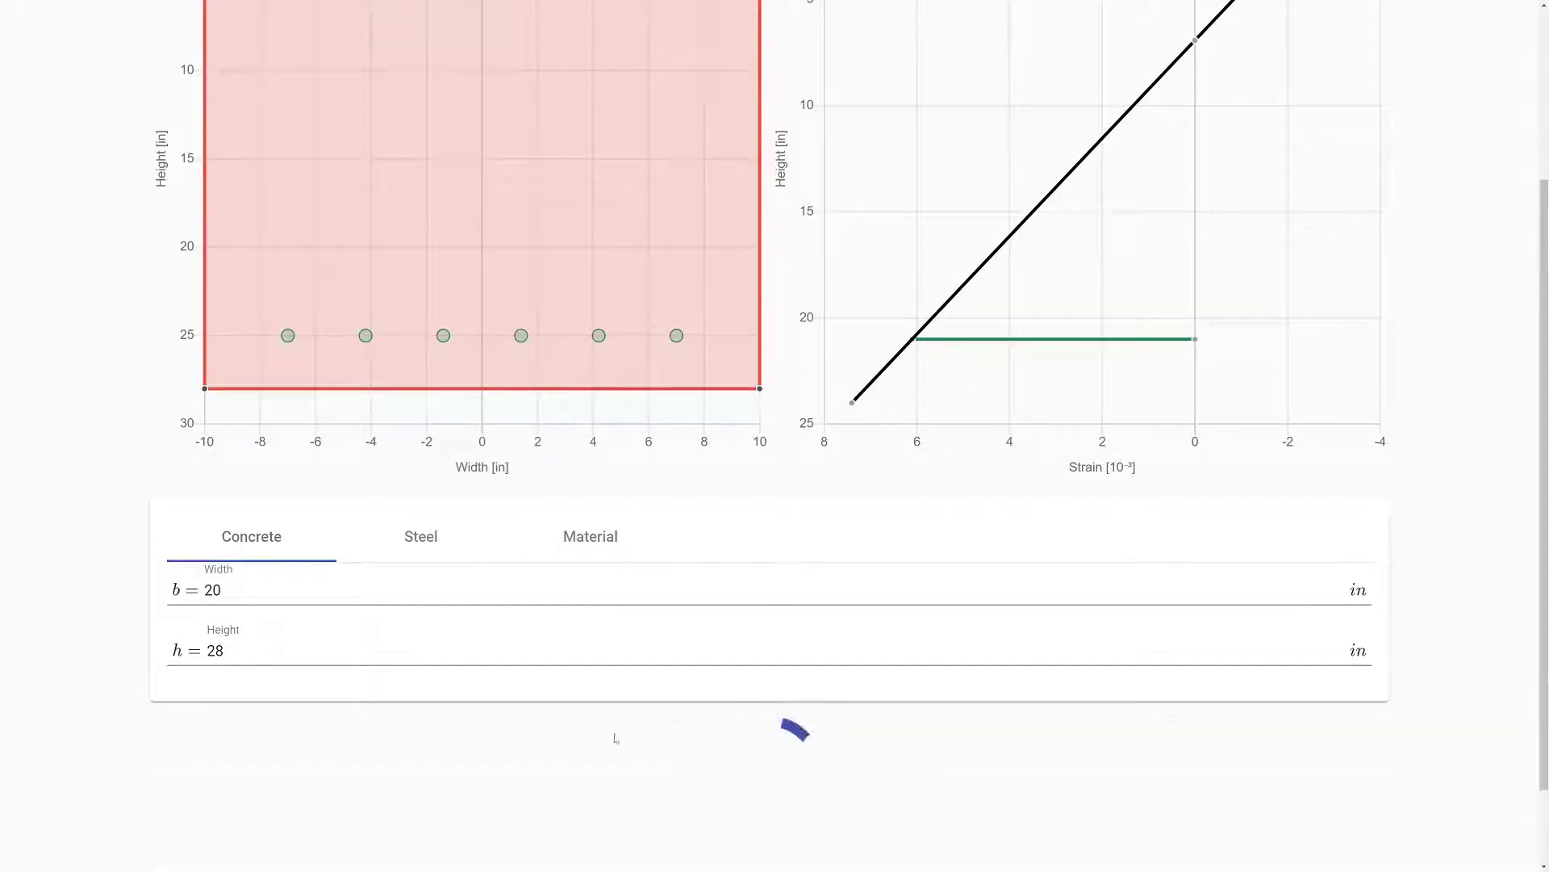
scroll(484, 726, down, 1)
scroll(355, 672, down, 2)
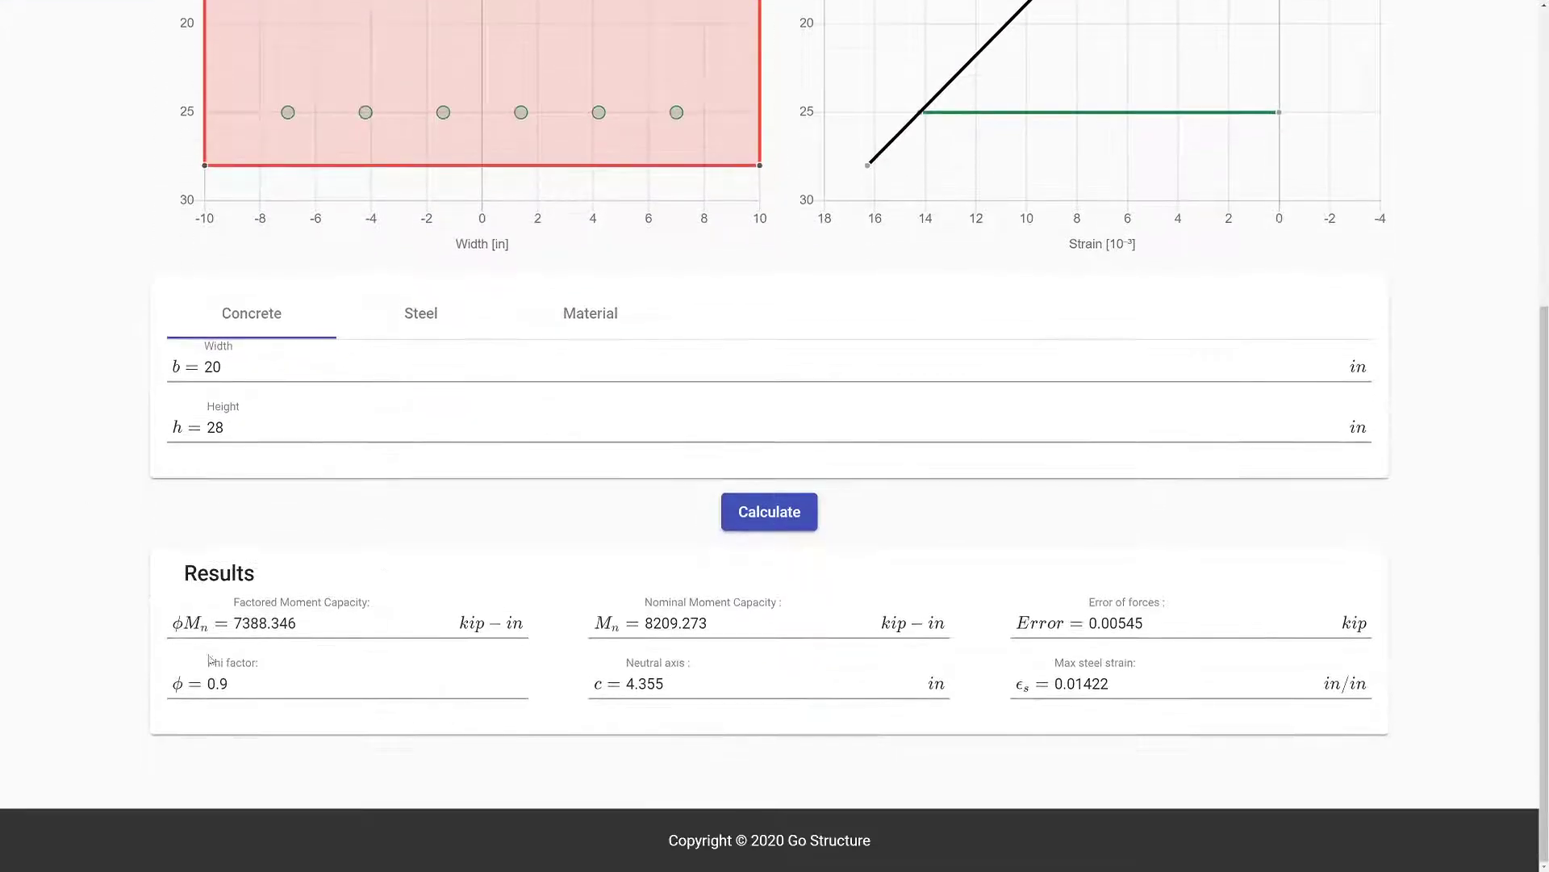
- Examine the recalculated strain diagram and the factored and nominal moment capacities in the results
scroll(1103, 421, up, 4)
scroll(1102, 422, up, 2)
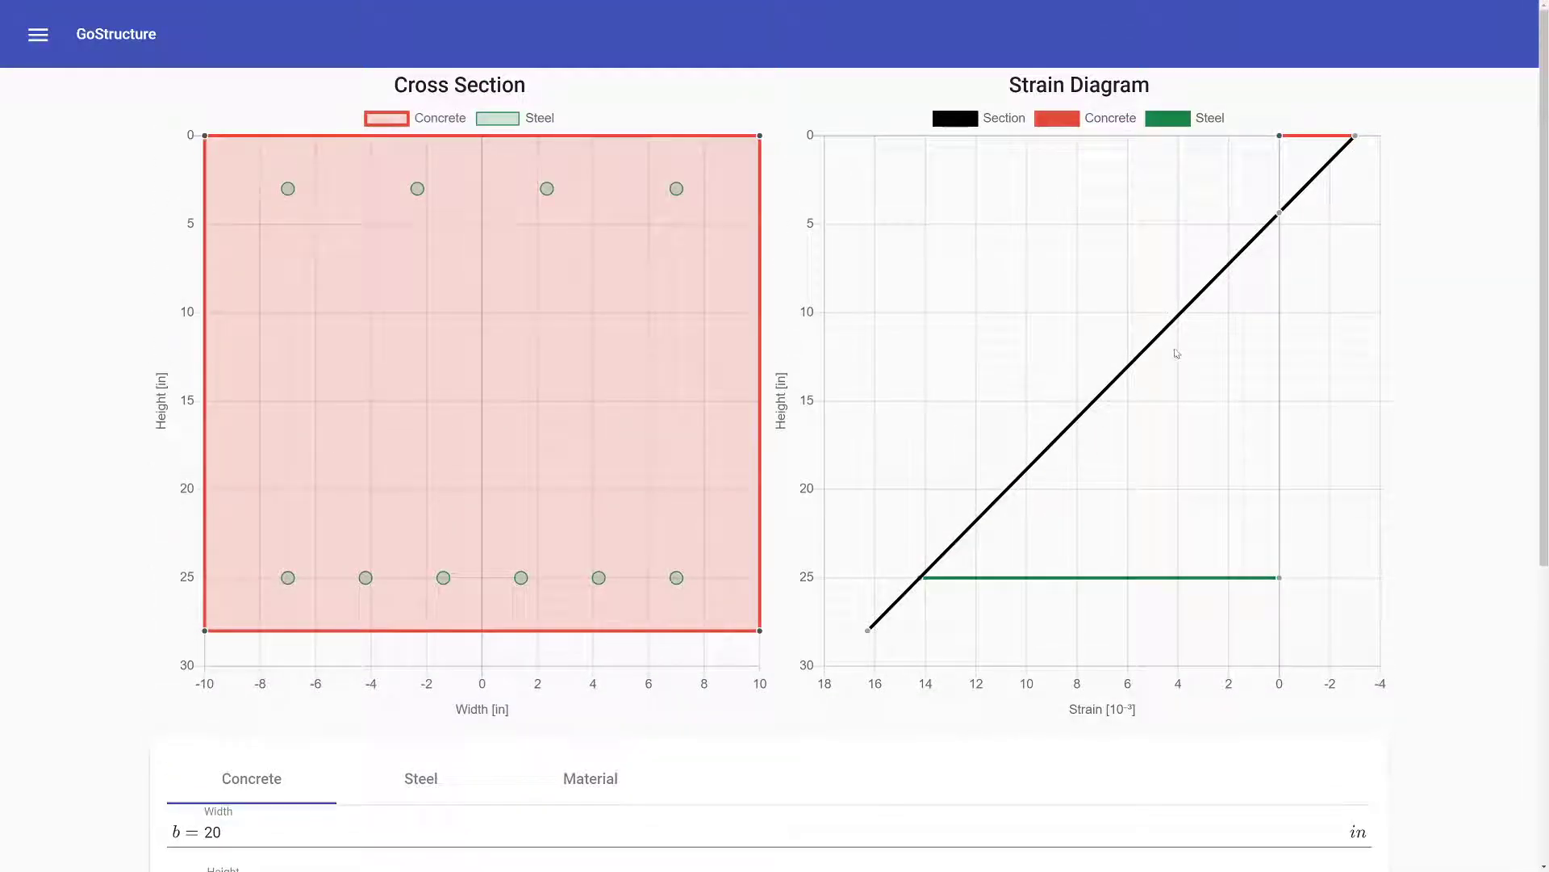
scroll(1146, 387, down, 1)
scroll(950, 436, down, 3)
scroll(950, 436, down, 2)
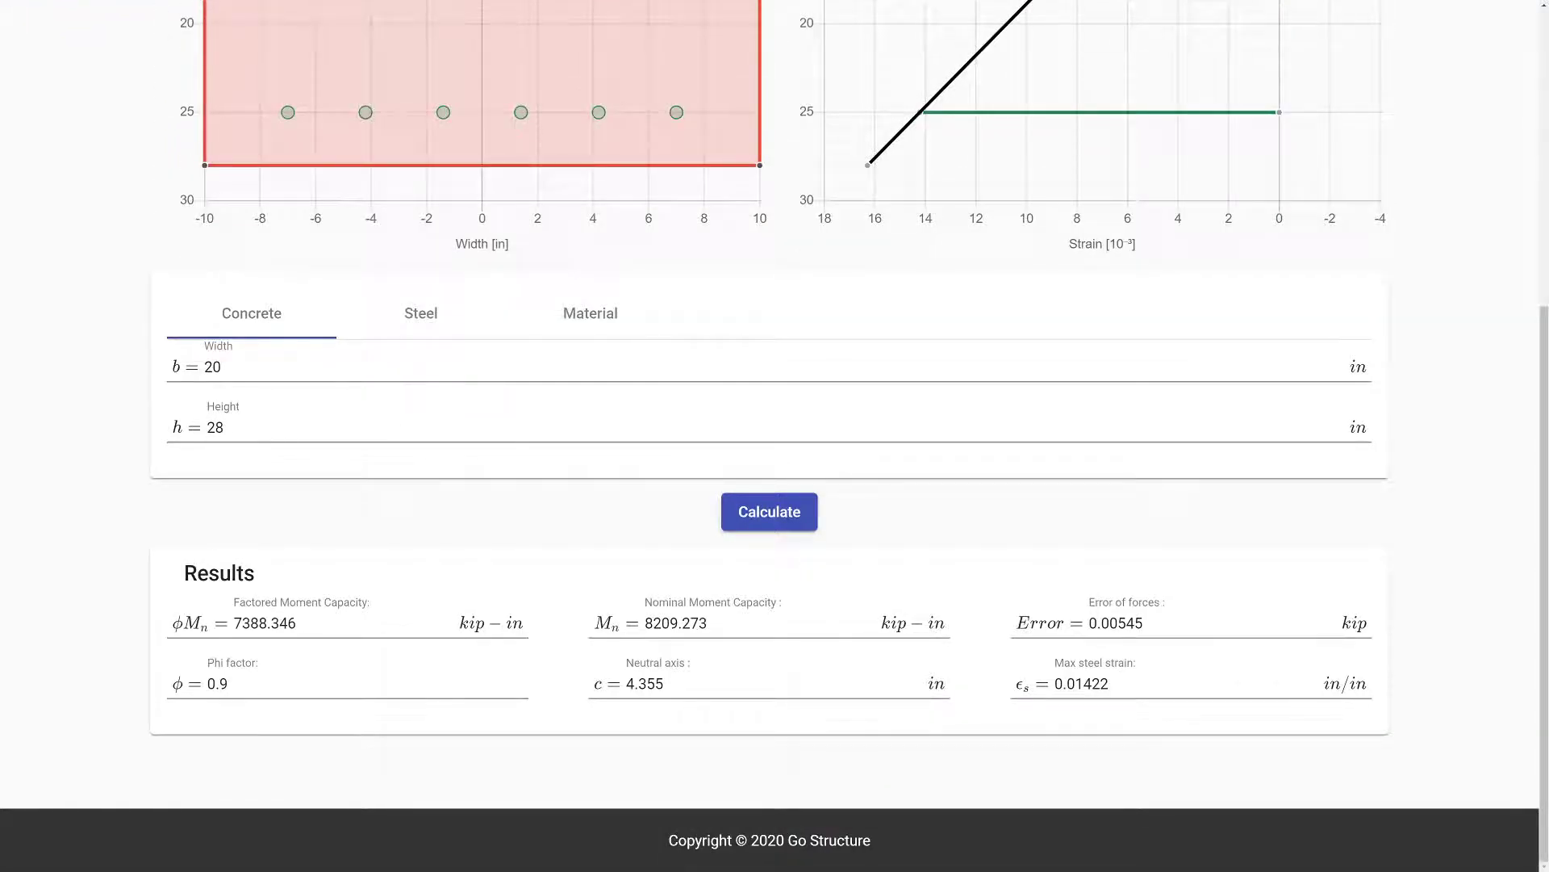
double_click(252, 624)
double_click(252, 624)
click(670, 623)
double_click(670, 623)
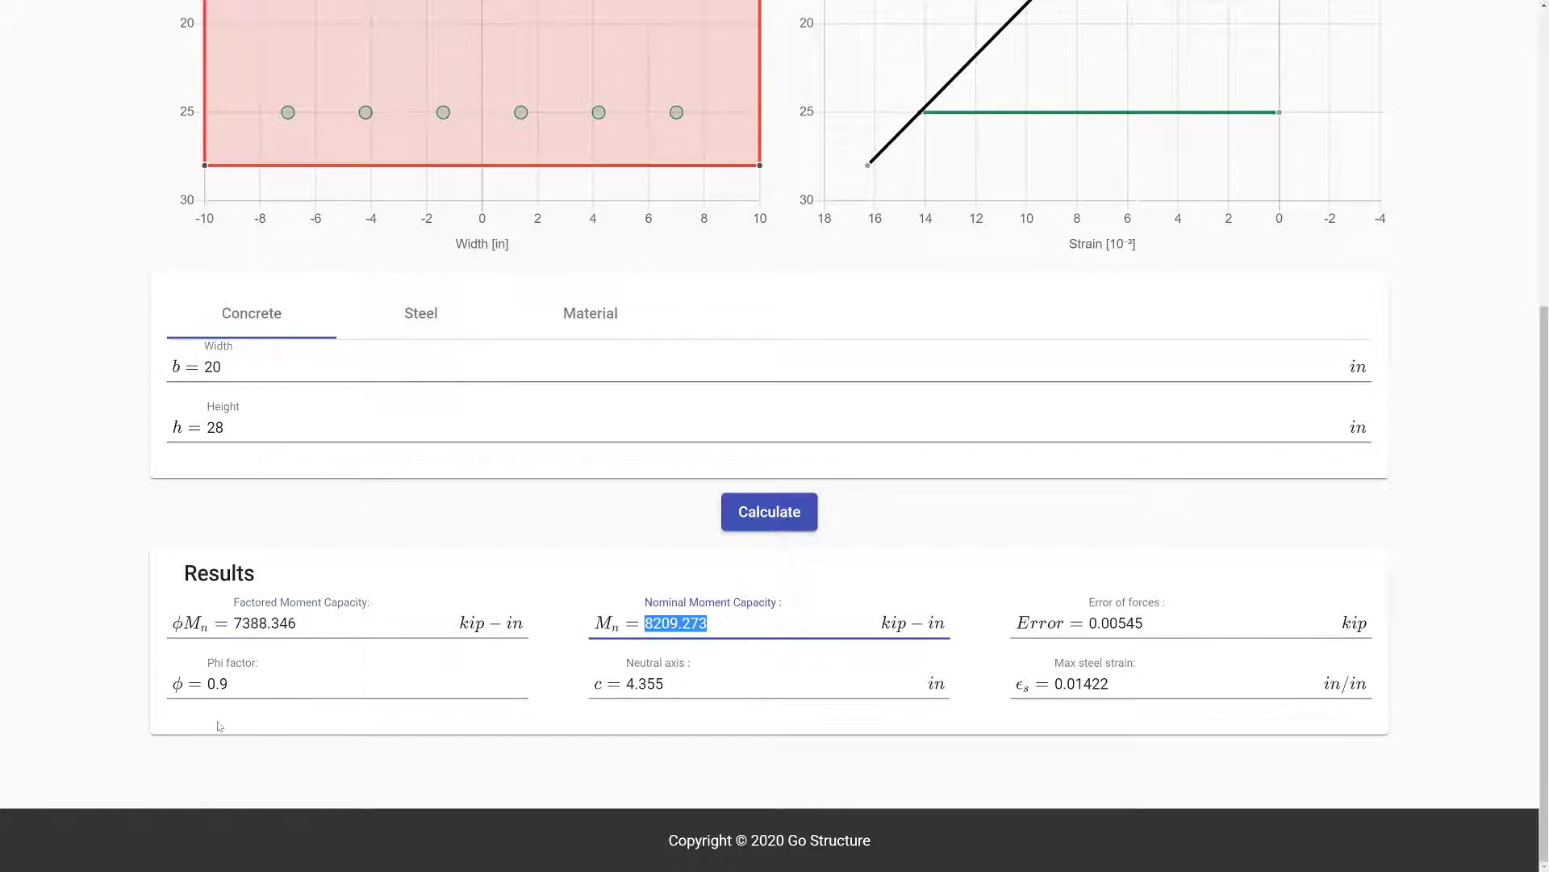
- Read the phi factor and neutral axis results and compare the neutral axis with the strain diagram
double_click(216, 684)
click(229, 684)
double_click(670, 682)
scroll(976, 311, up, 5)
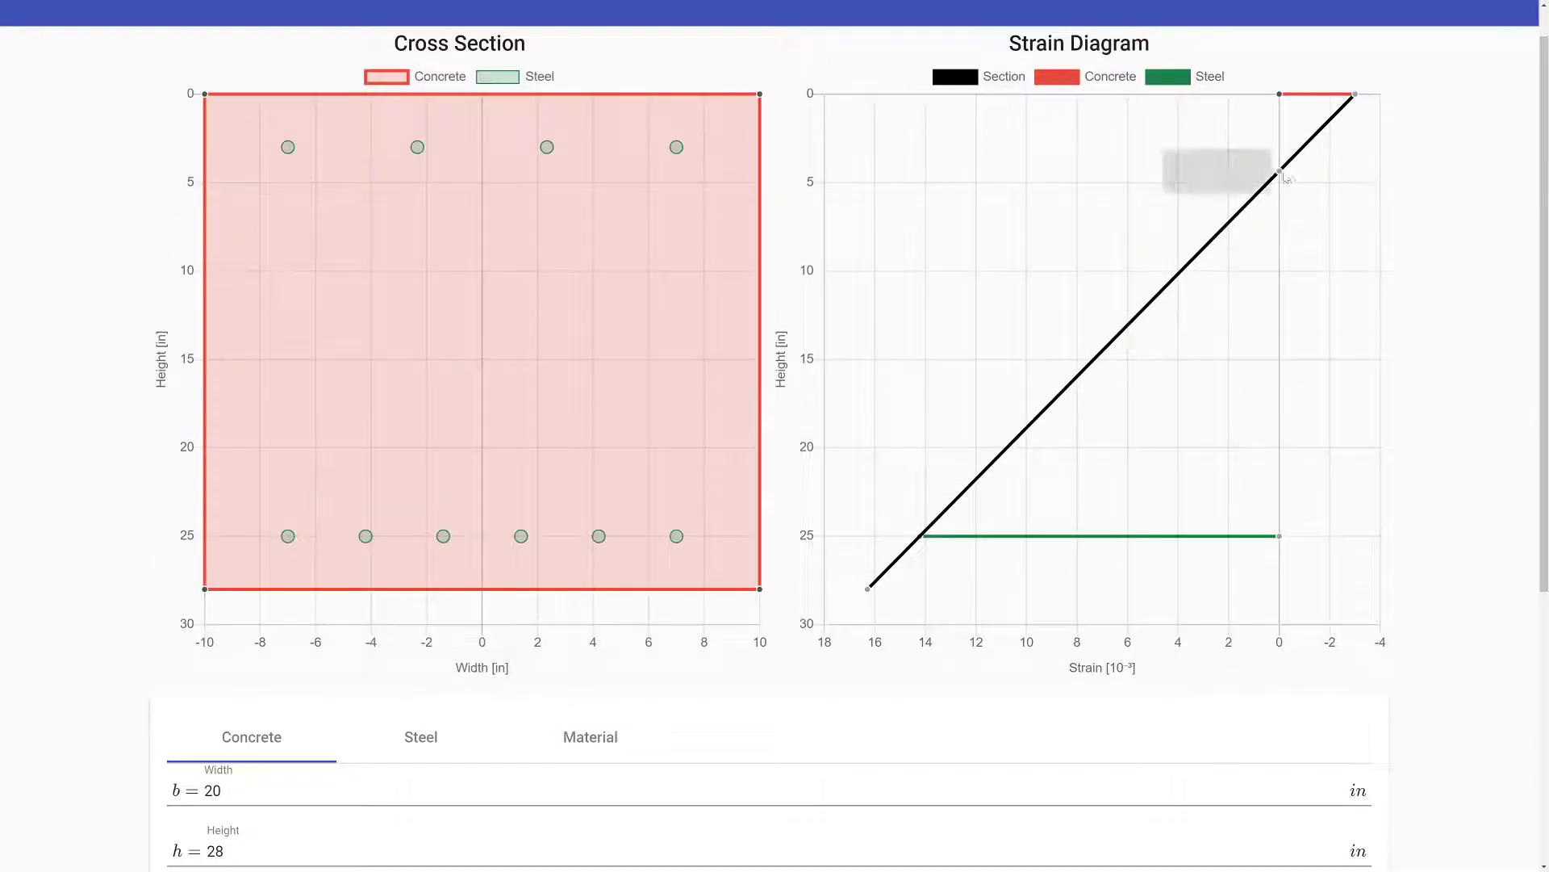
scroll(719, 565, down, 5)
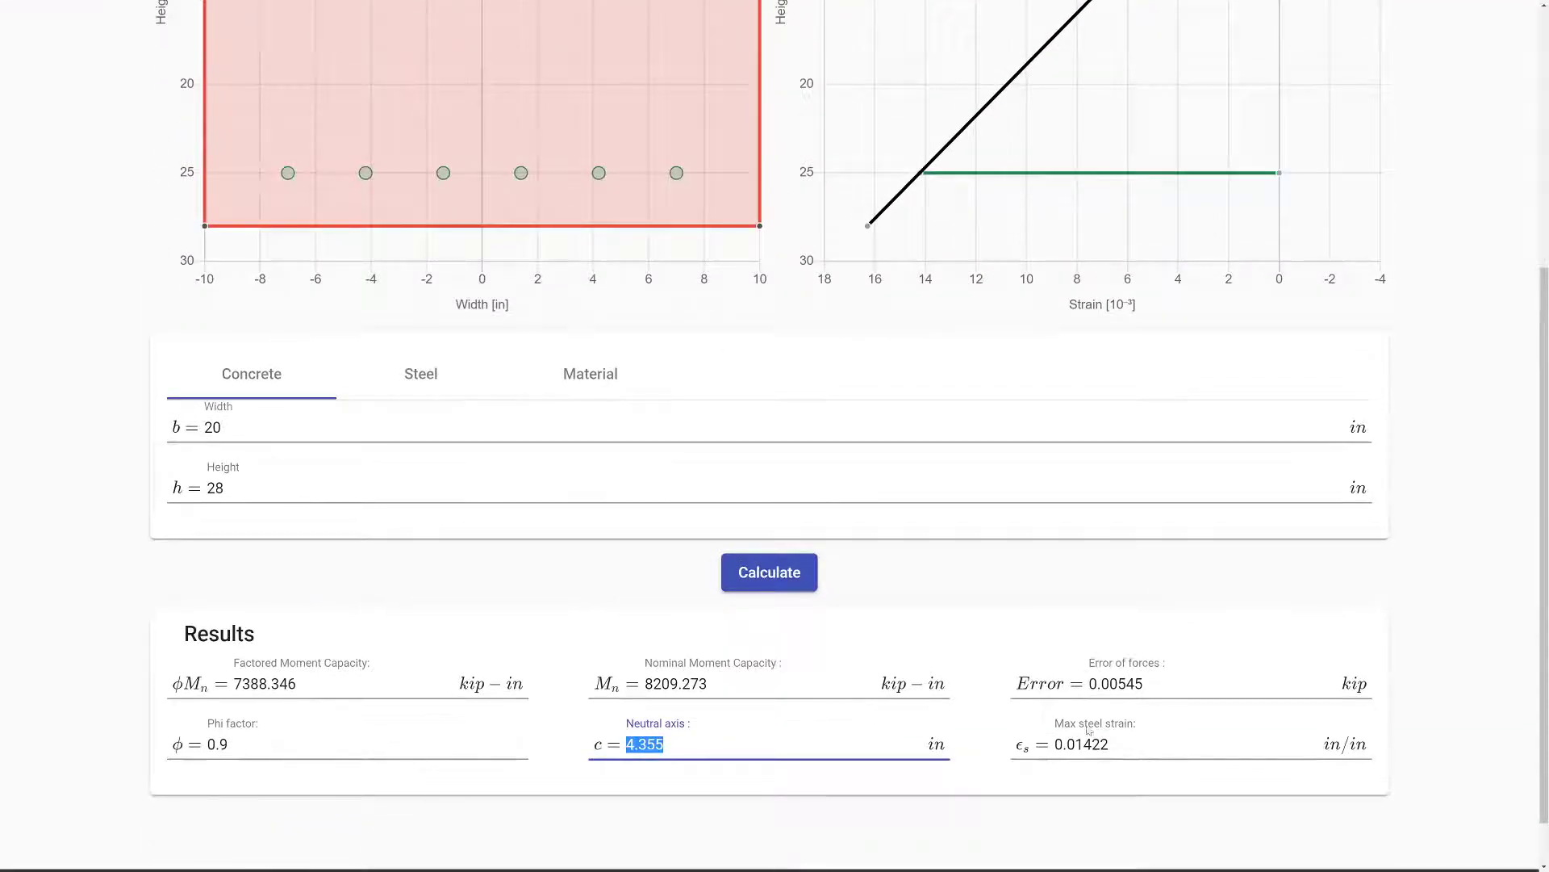
- Read the error of forces and max steel strain, and check the strain against the lower steel layer in the strain diagram
double_click(1125, 699)
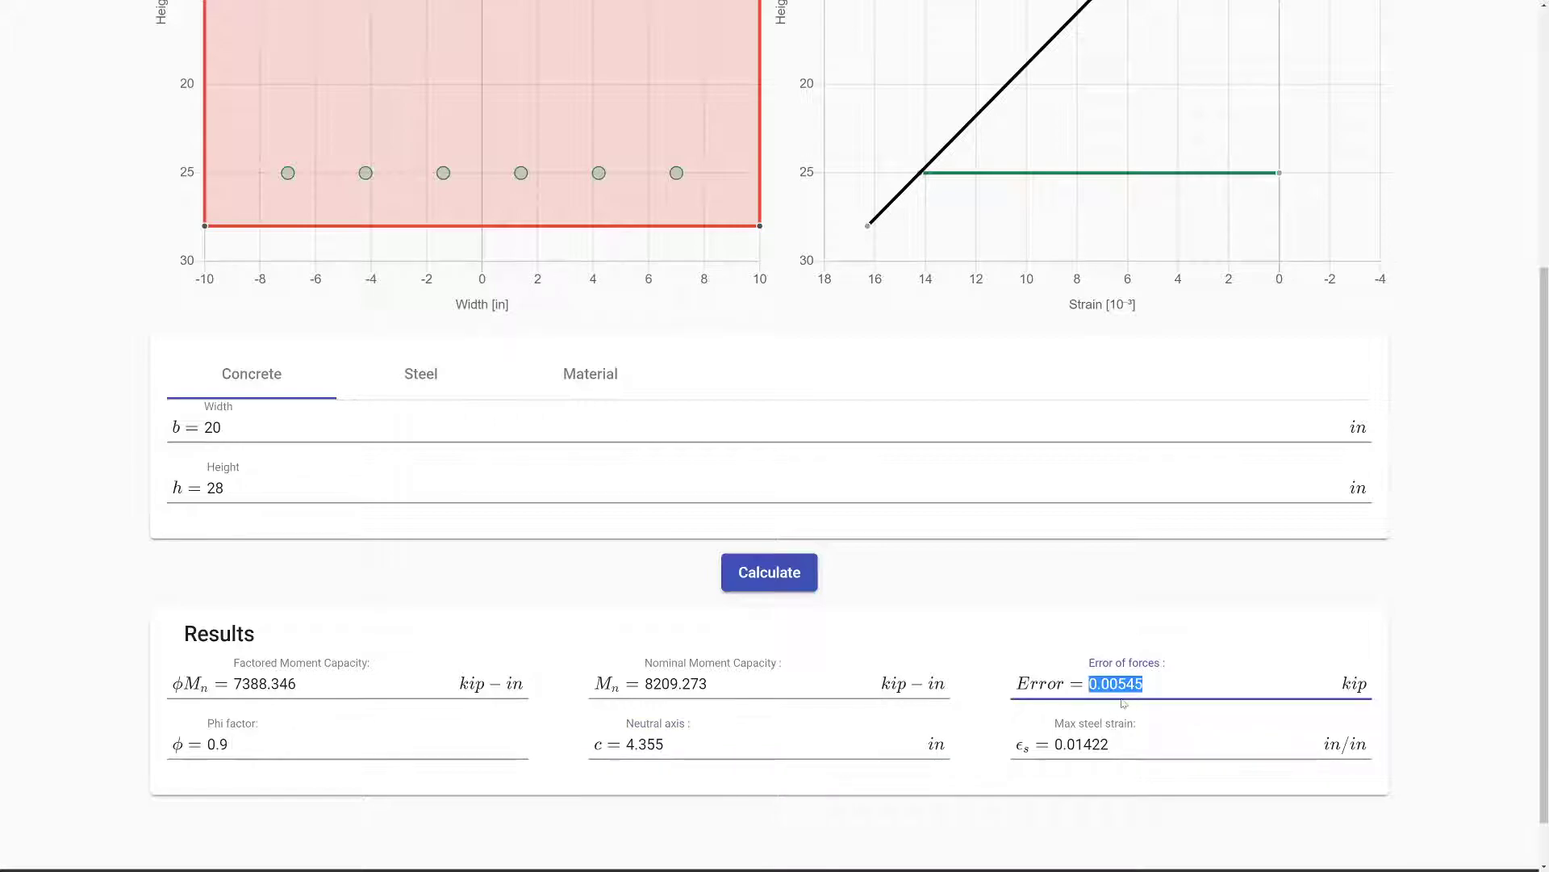
double_click(1089, 760)
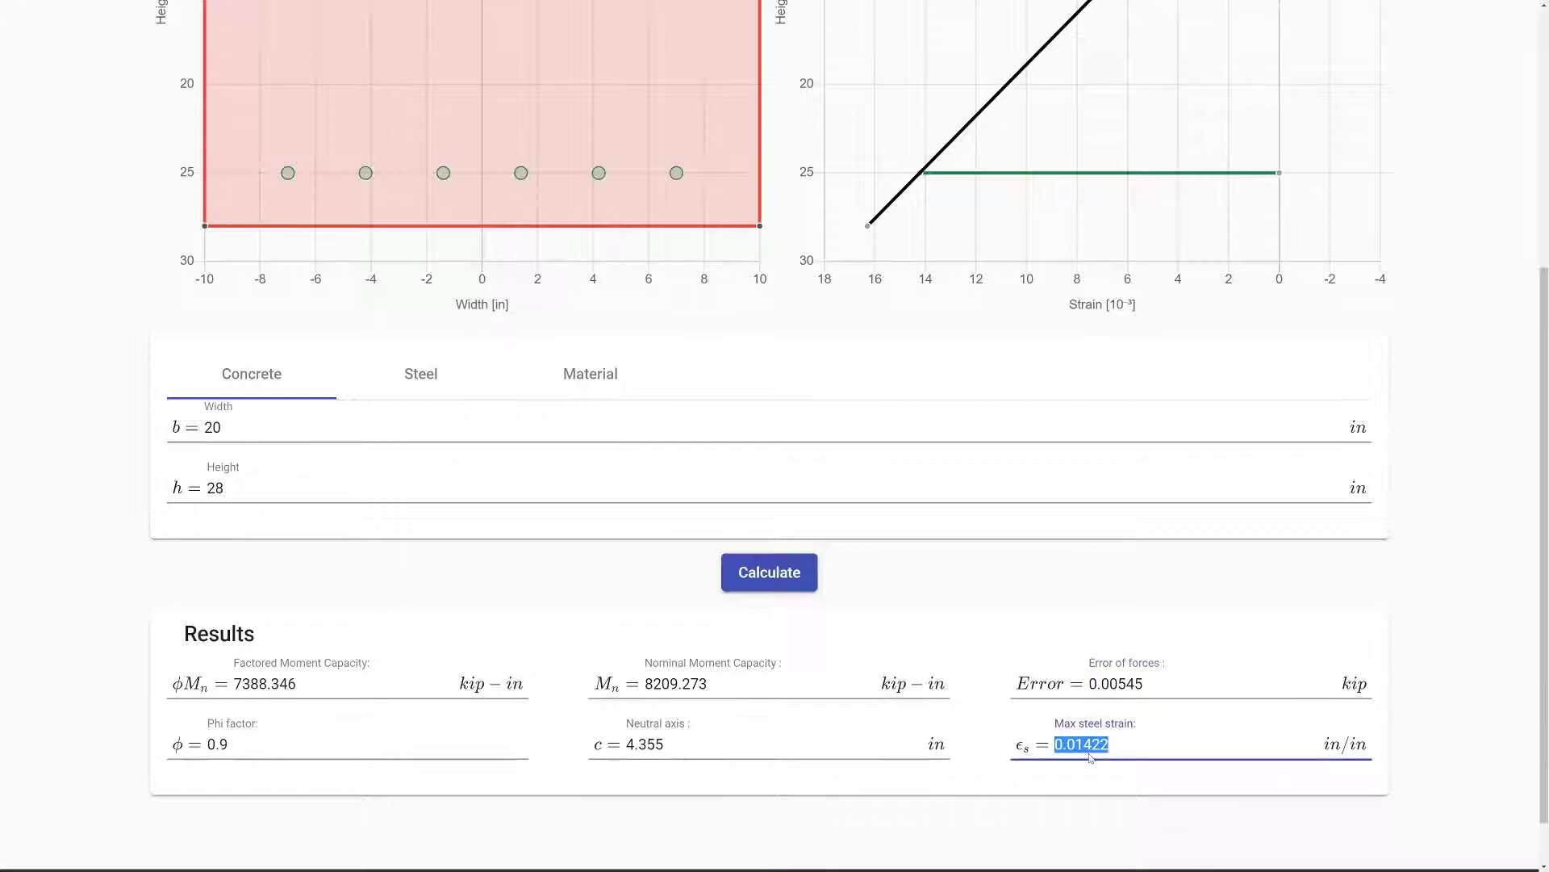
scroll(775, 436, up, 1)
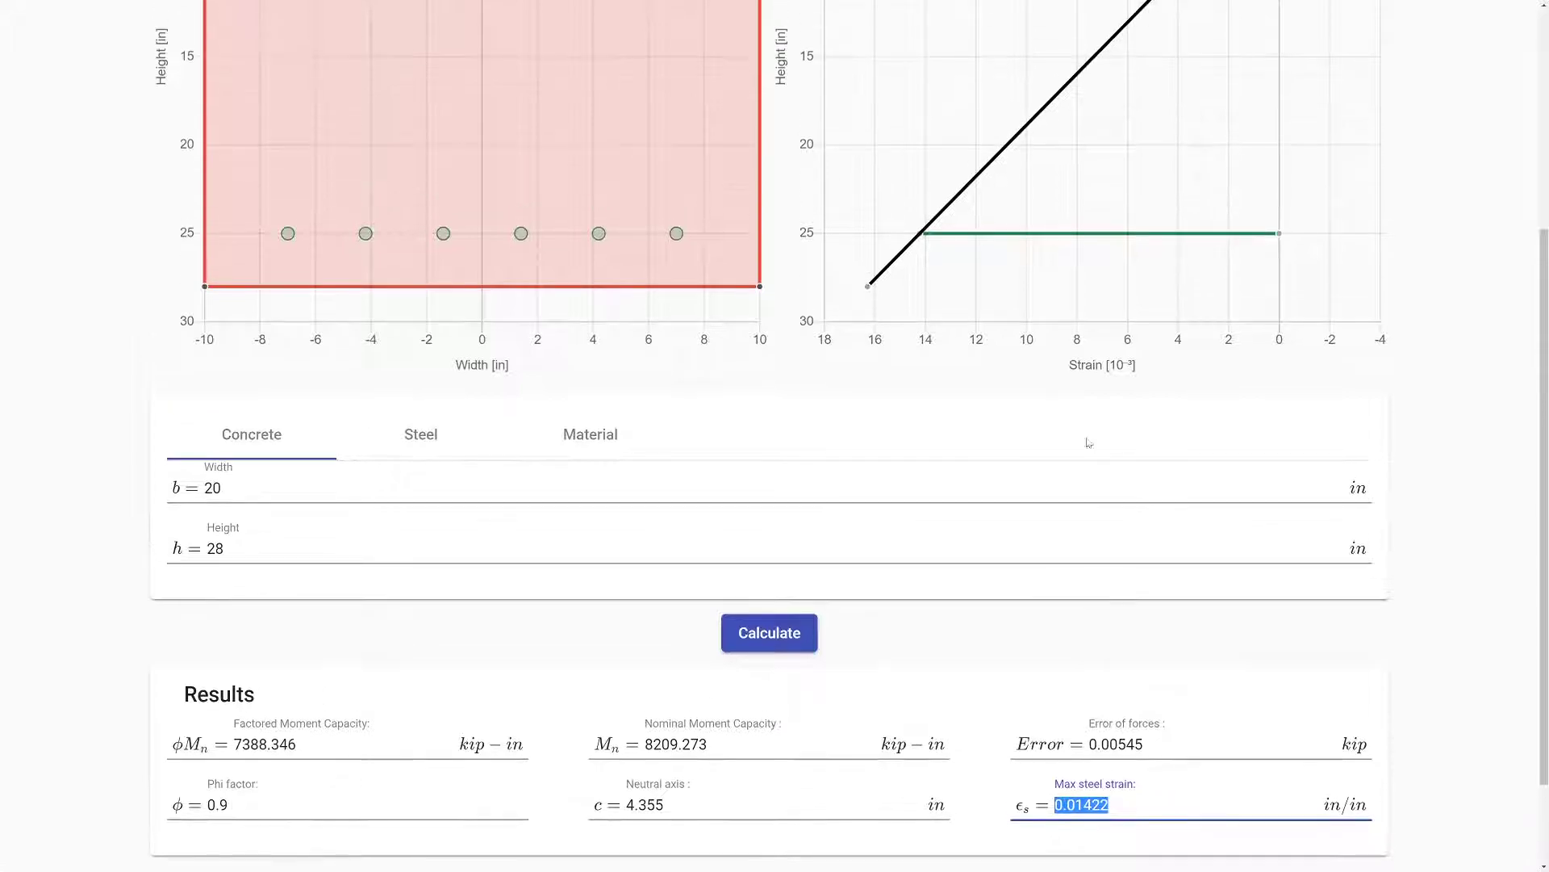
mouse_move(922, 238)
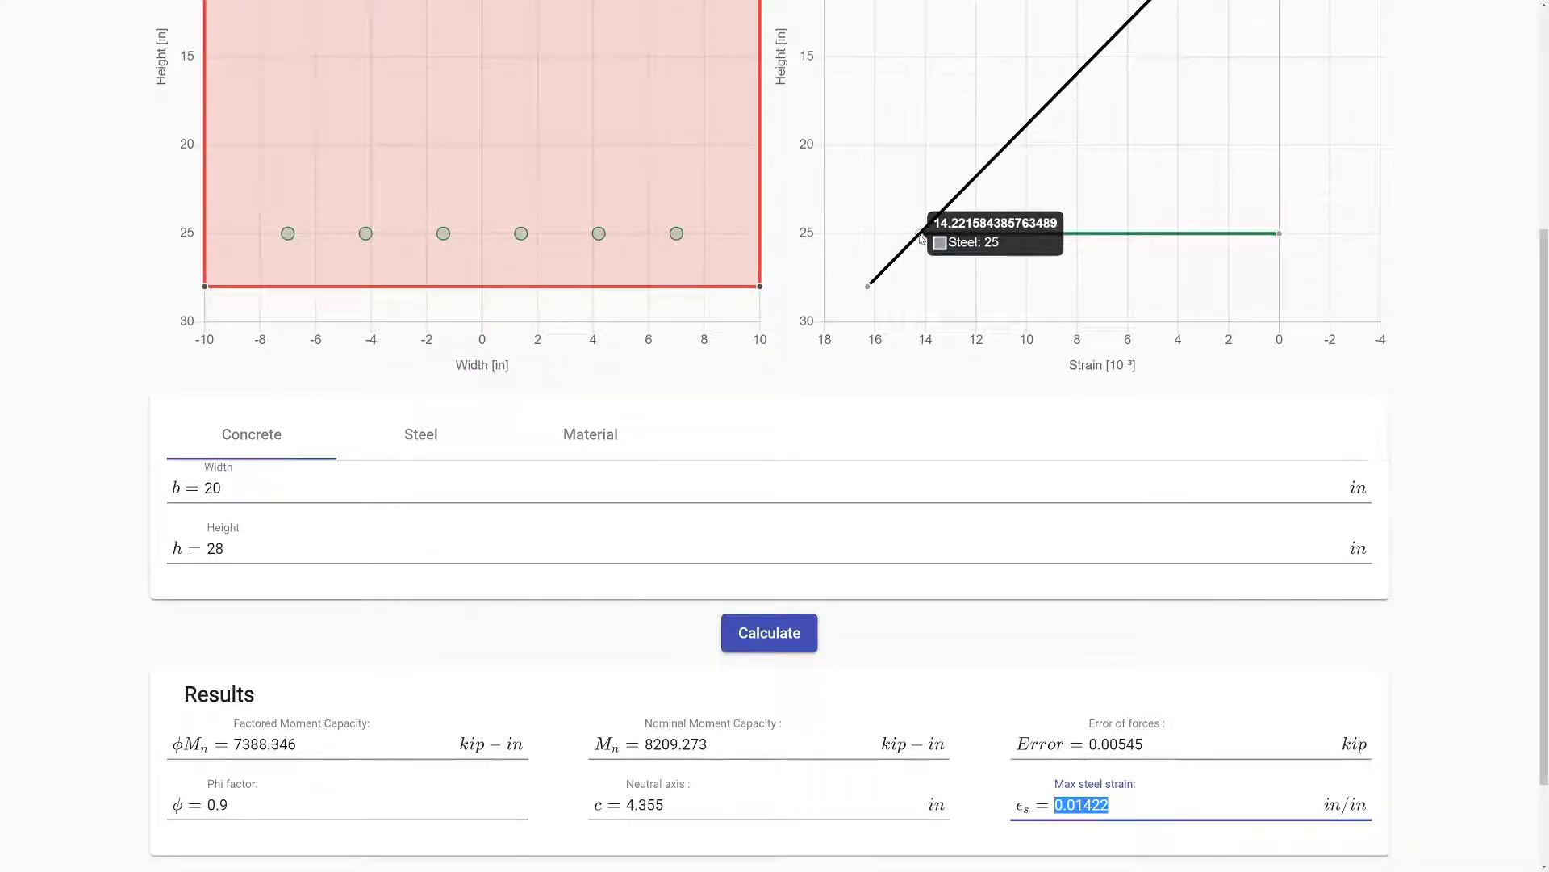
scroll(922, 238, down, 2)
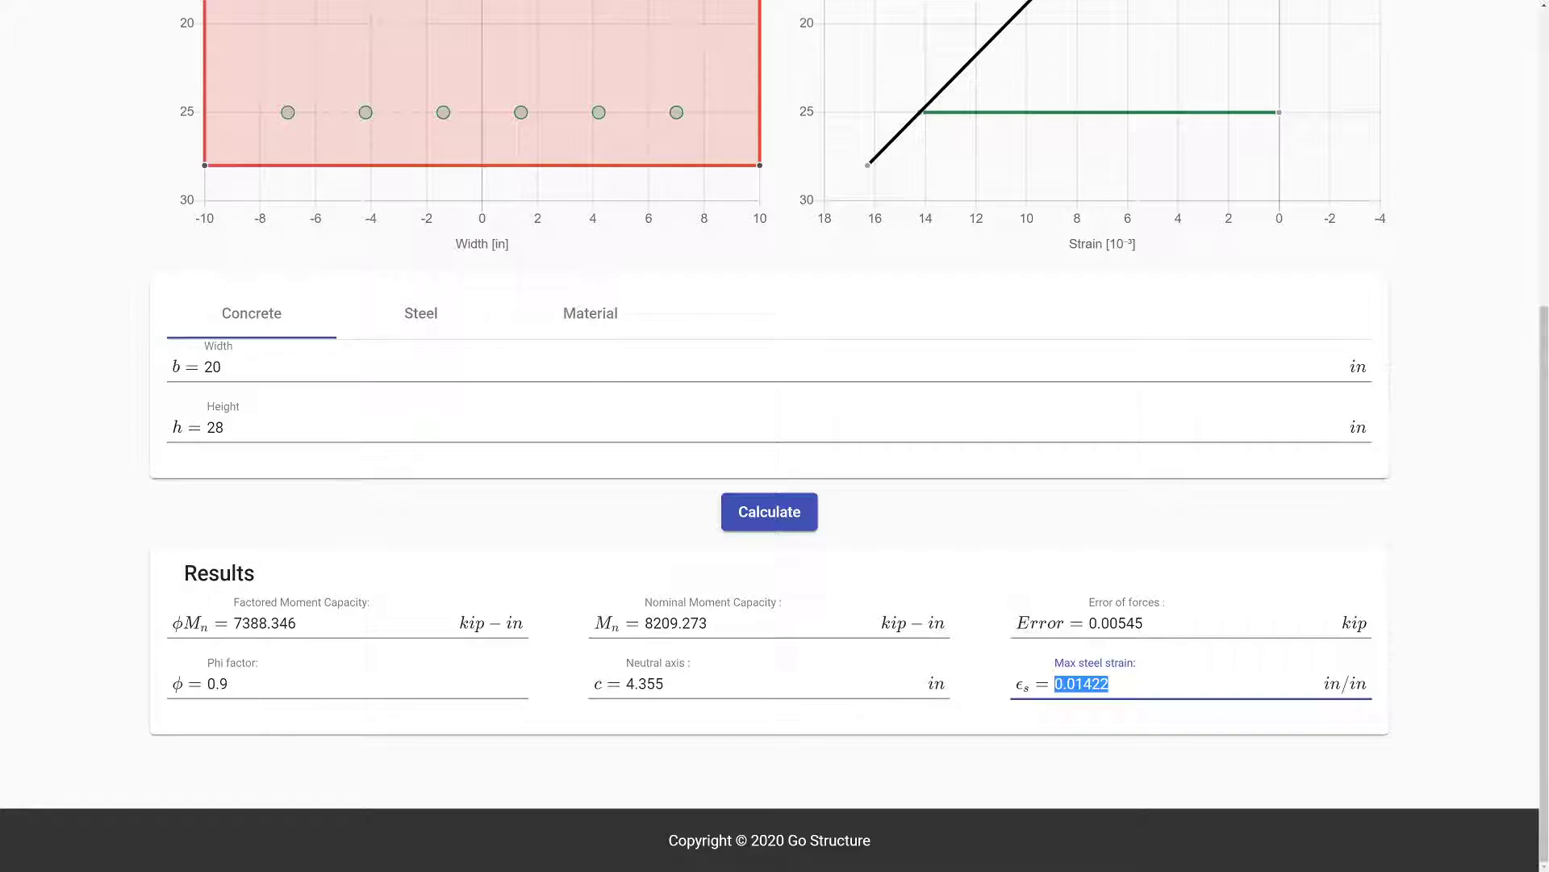
click(1079, 732)
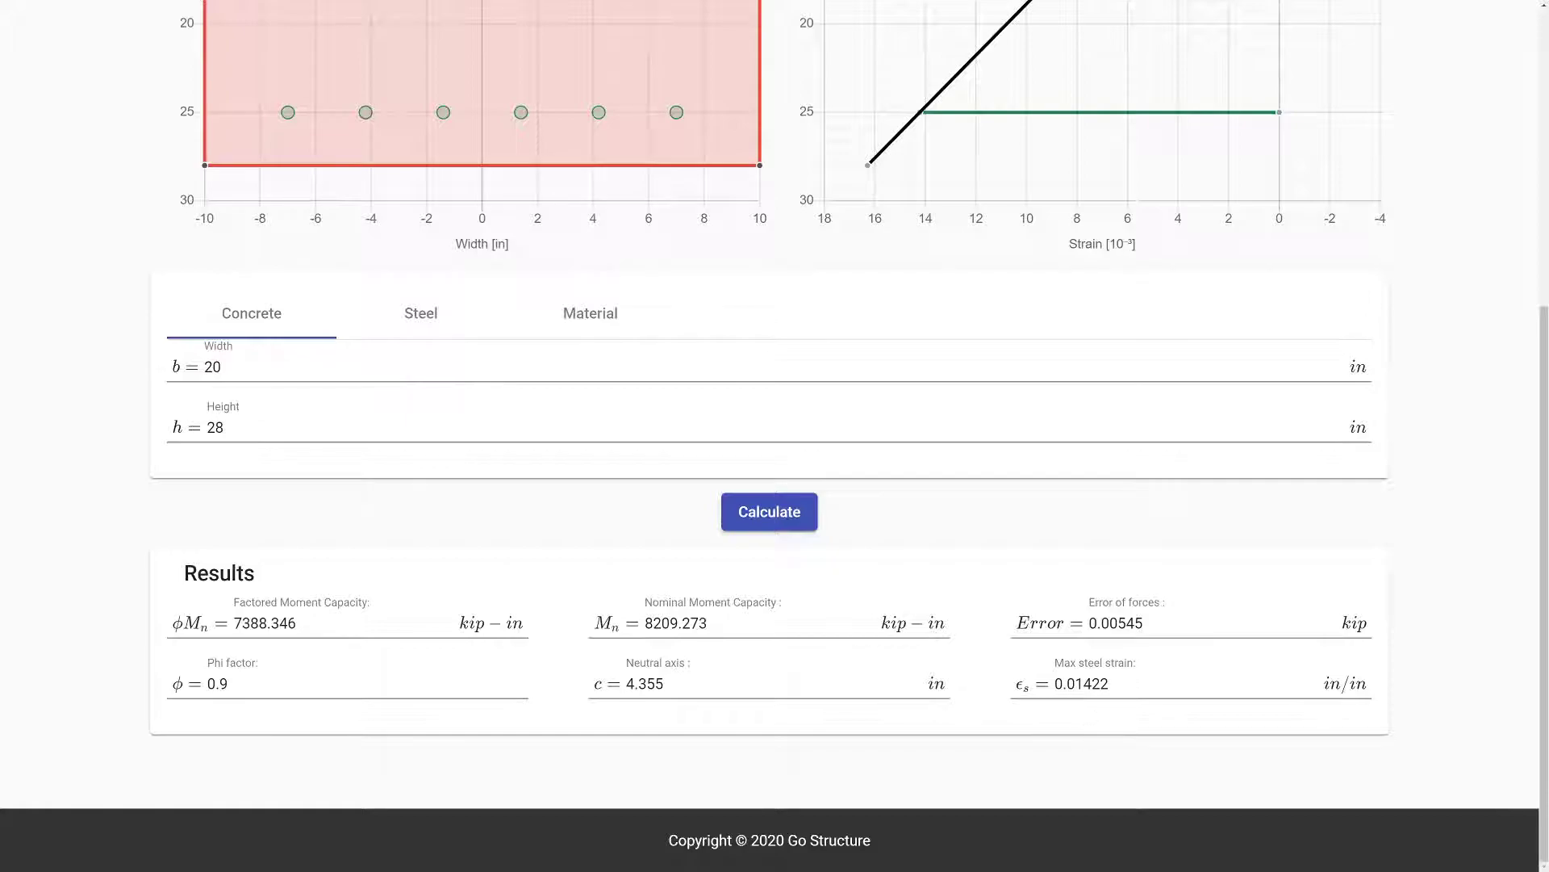
- Review the max steel strain result again along with the error of forces
scroll(1107, 797, up, 2)
double_click(1086, 805)
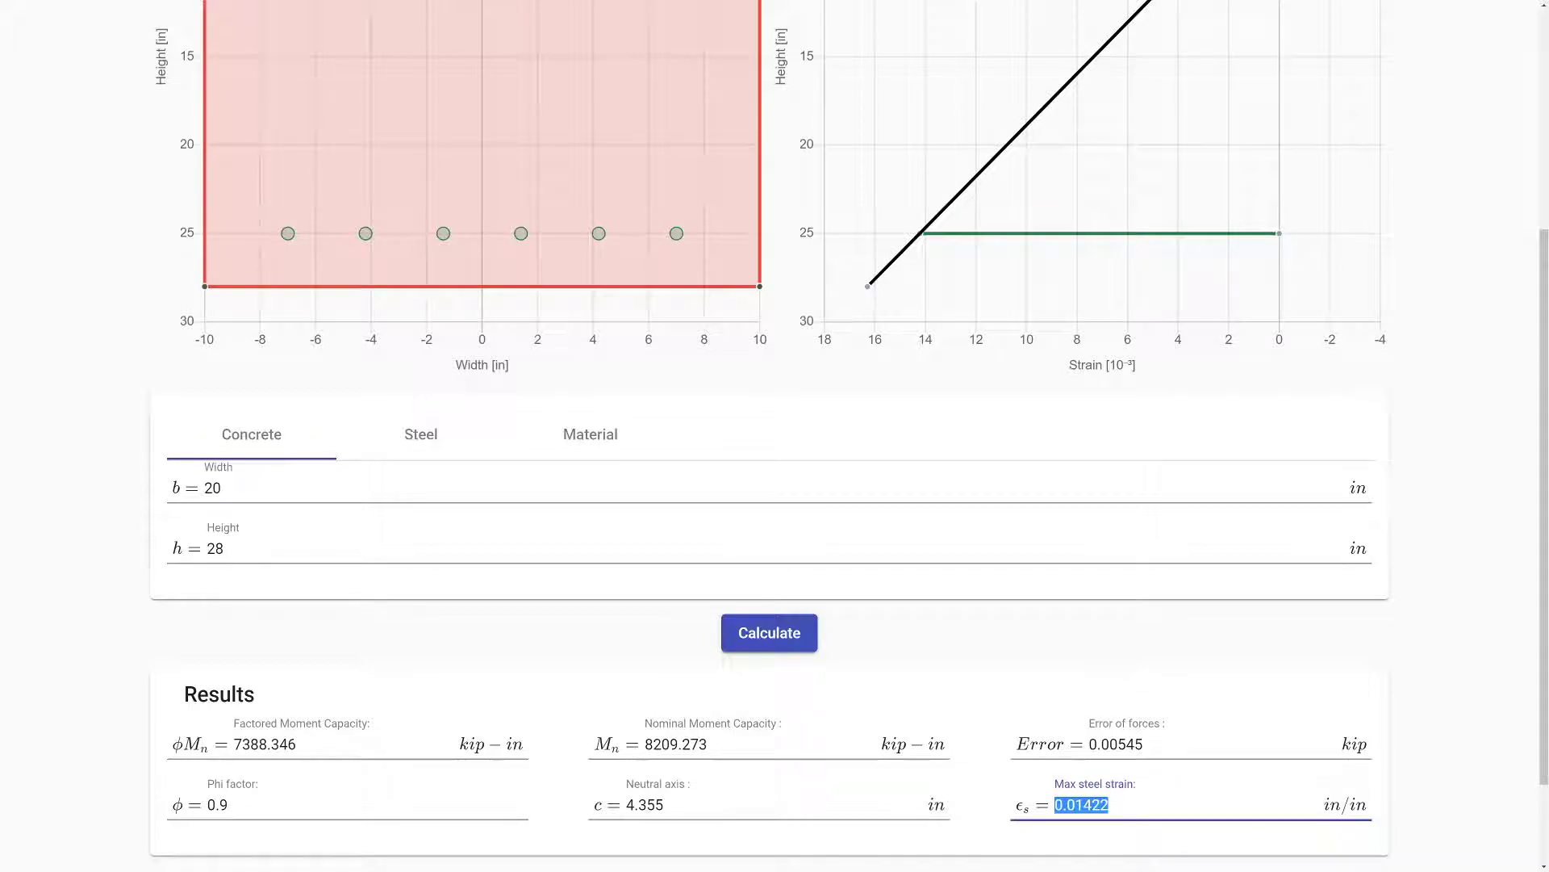
scroll(1106, 775, up, 3)
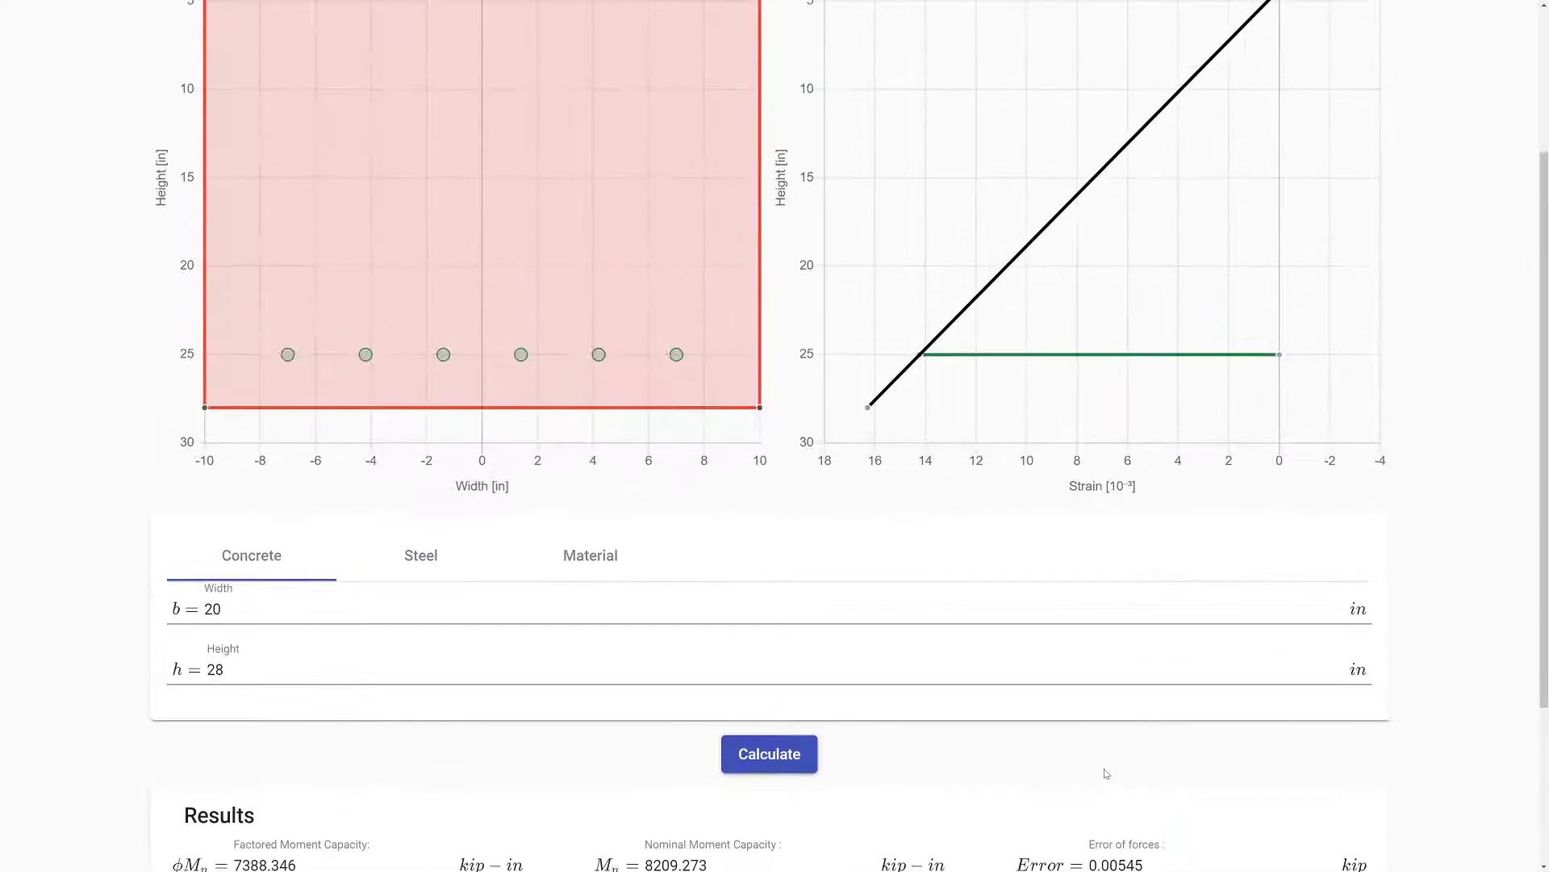
scroll(1078, 738, down, 3)
double_click(1115, 744)
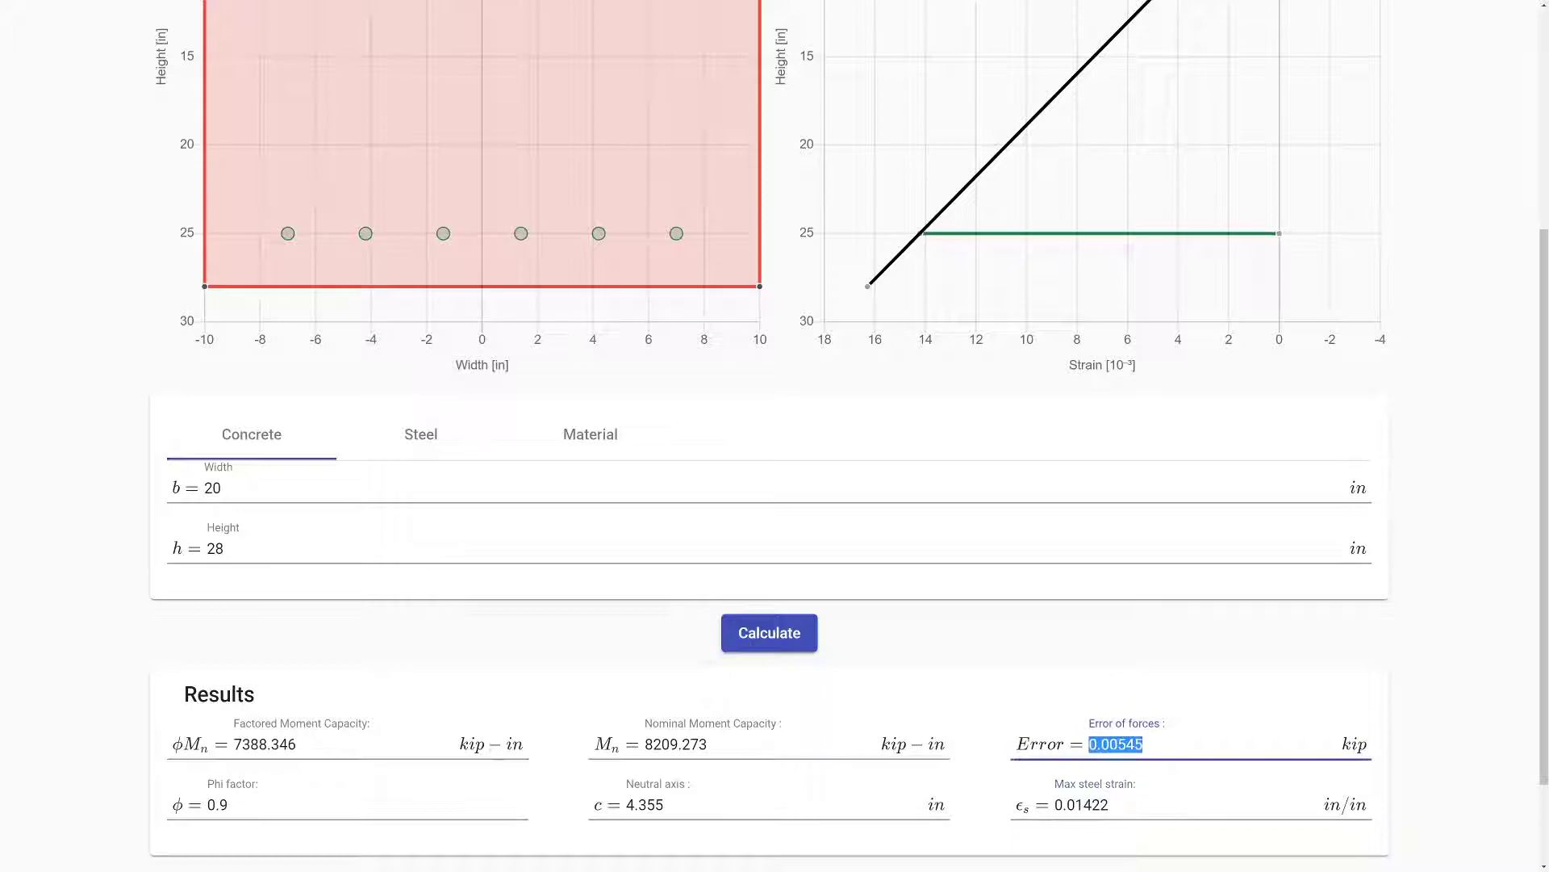
scroll(1130, 758, up, 1)
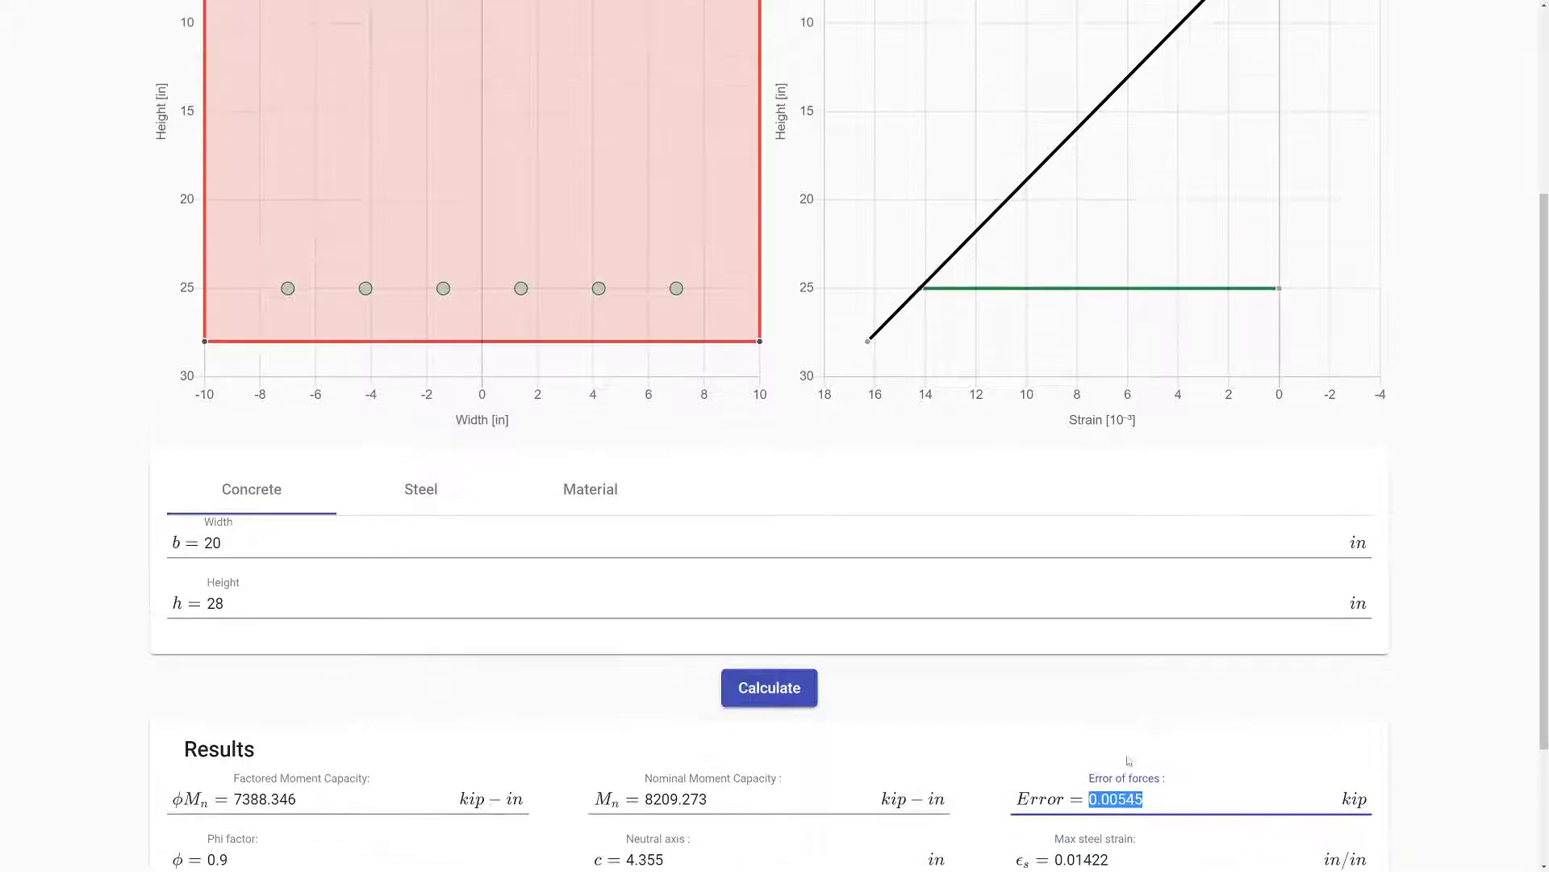
scroll(887, 747, down, 2)
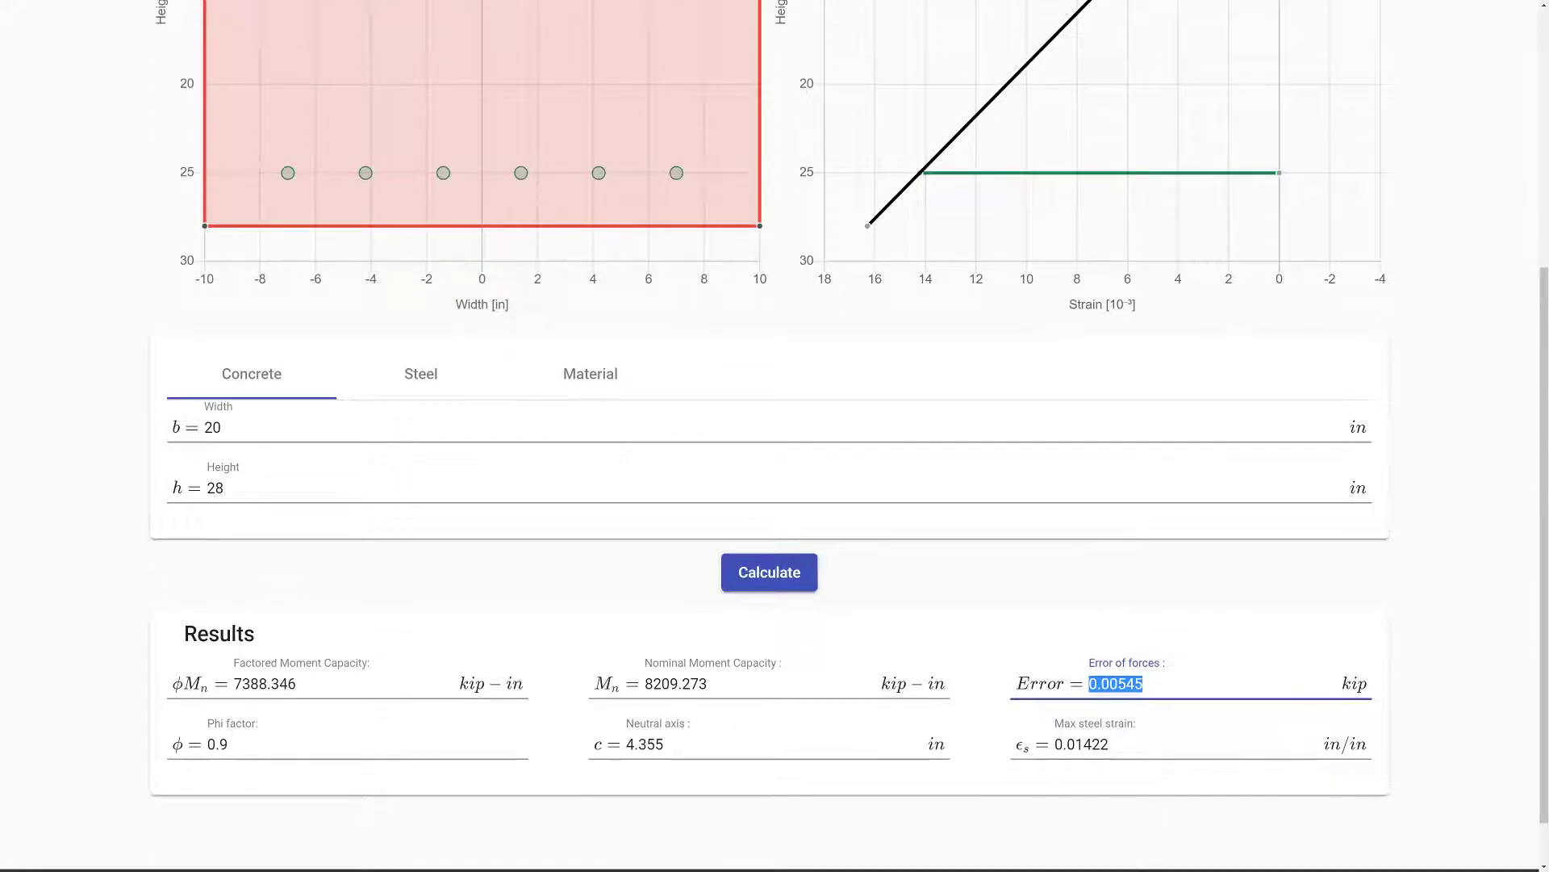
- Relate the neutral axis result to the error of forces and locate the zero-strain point in the strain diagram
double_click(646, 744)
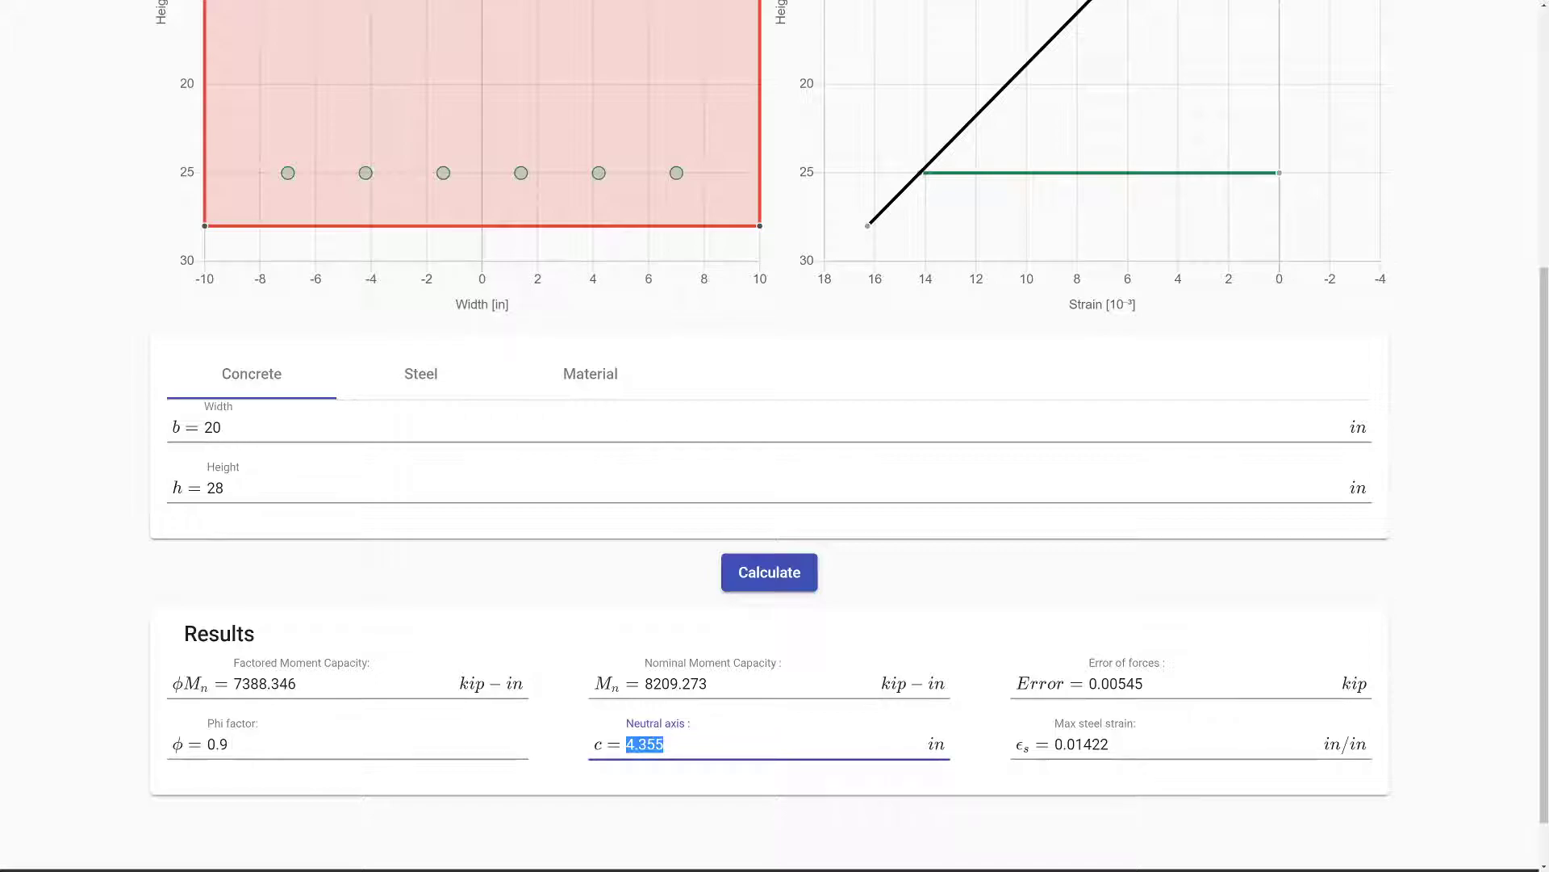
click(665, 744)
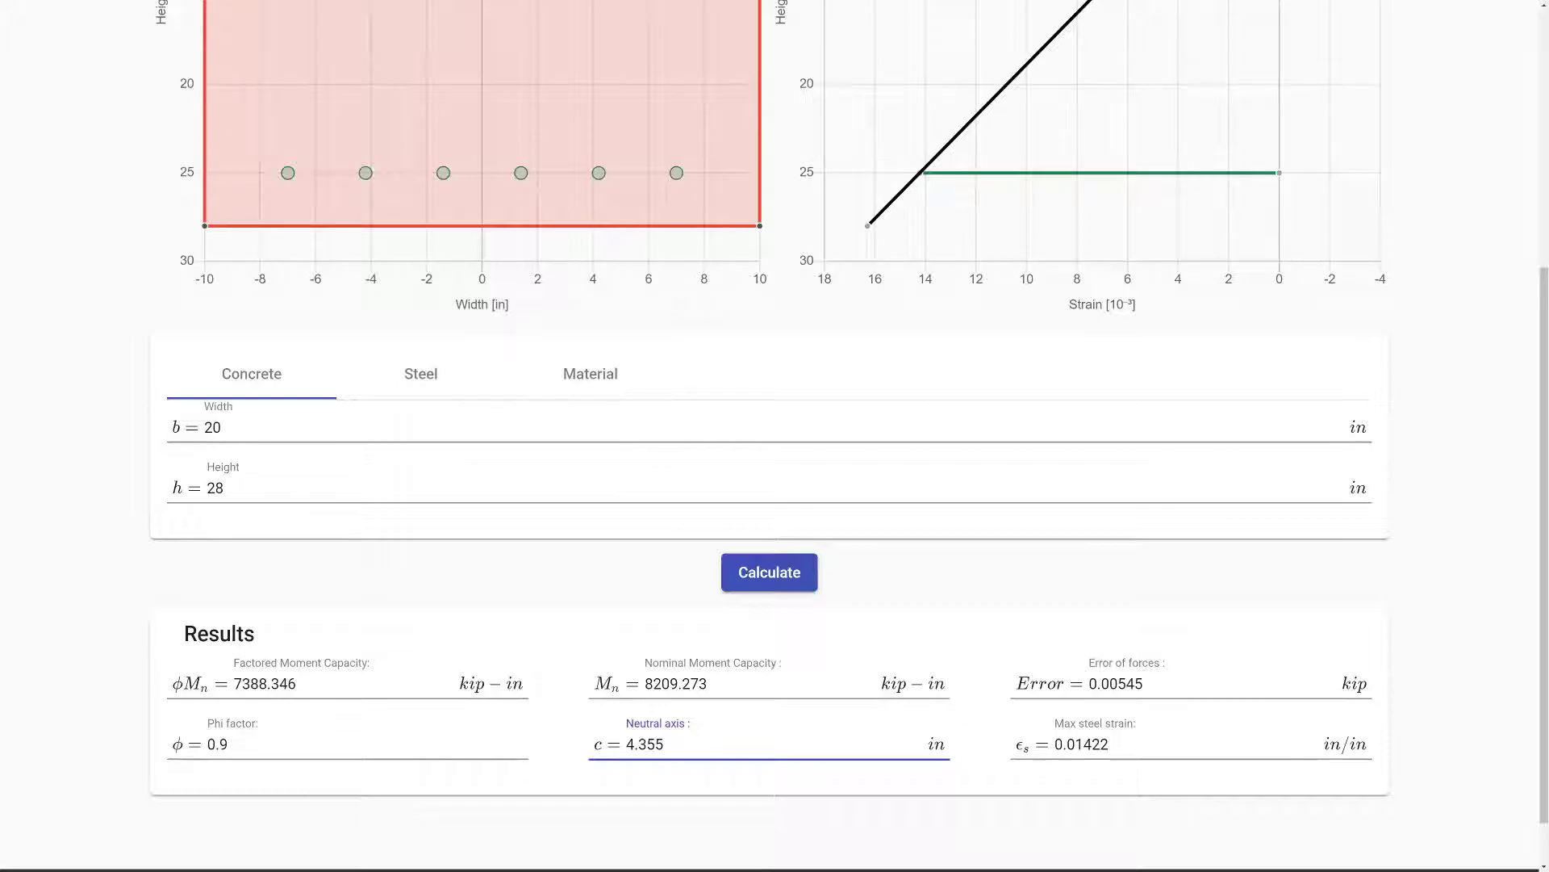
double_click(1115, 683)
click(740, 760)
scroll(1161, 701, up, 5)
mouse_move(1283, 175)
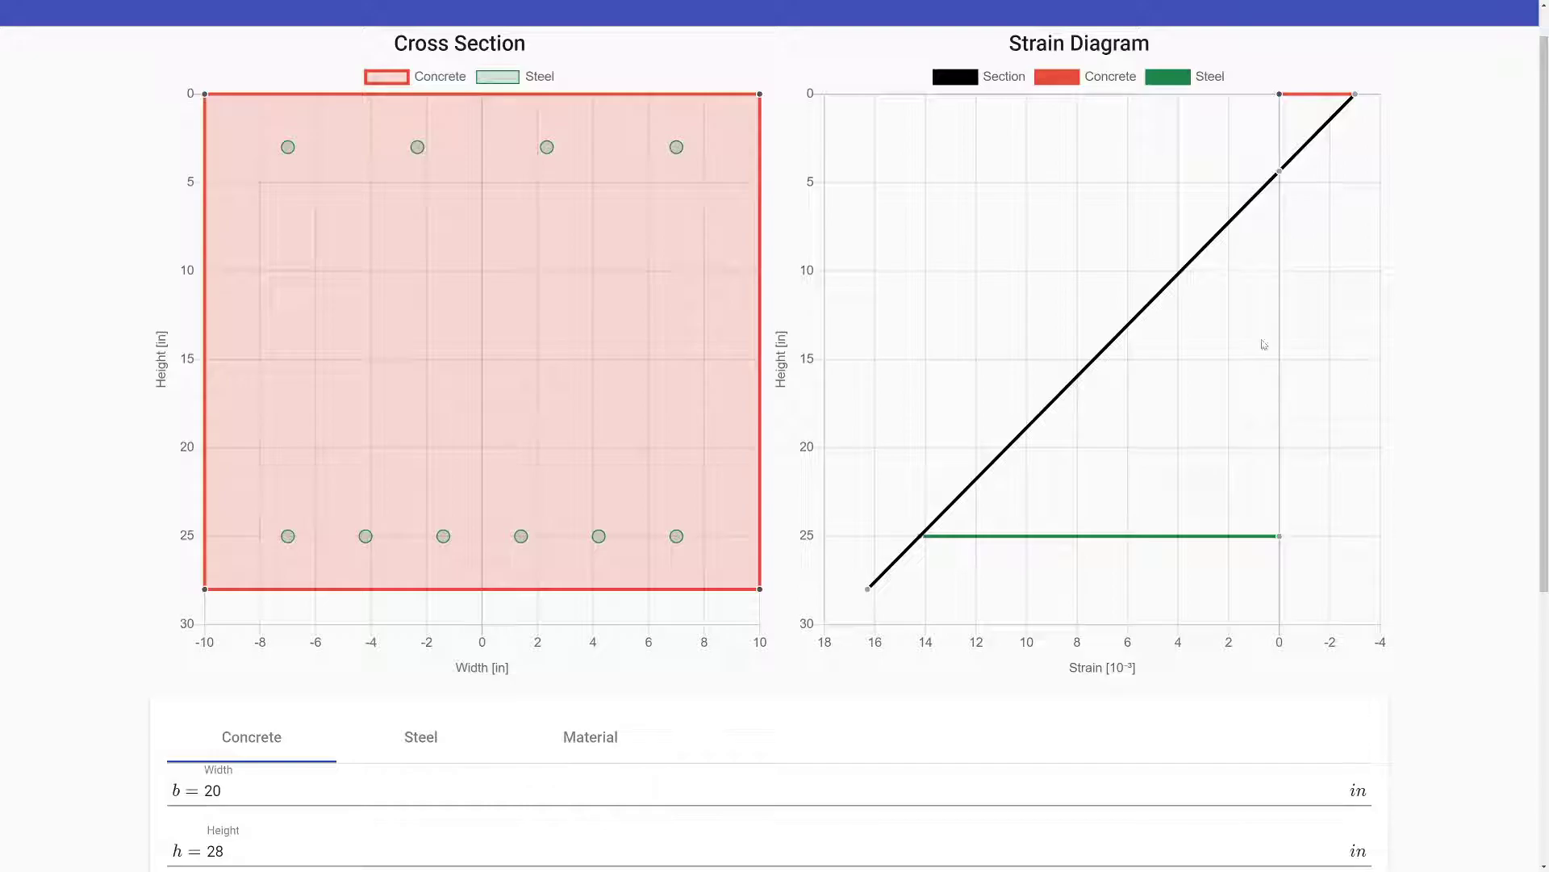
scroll(1247, 353, down, 5)
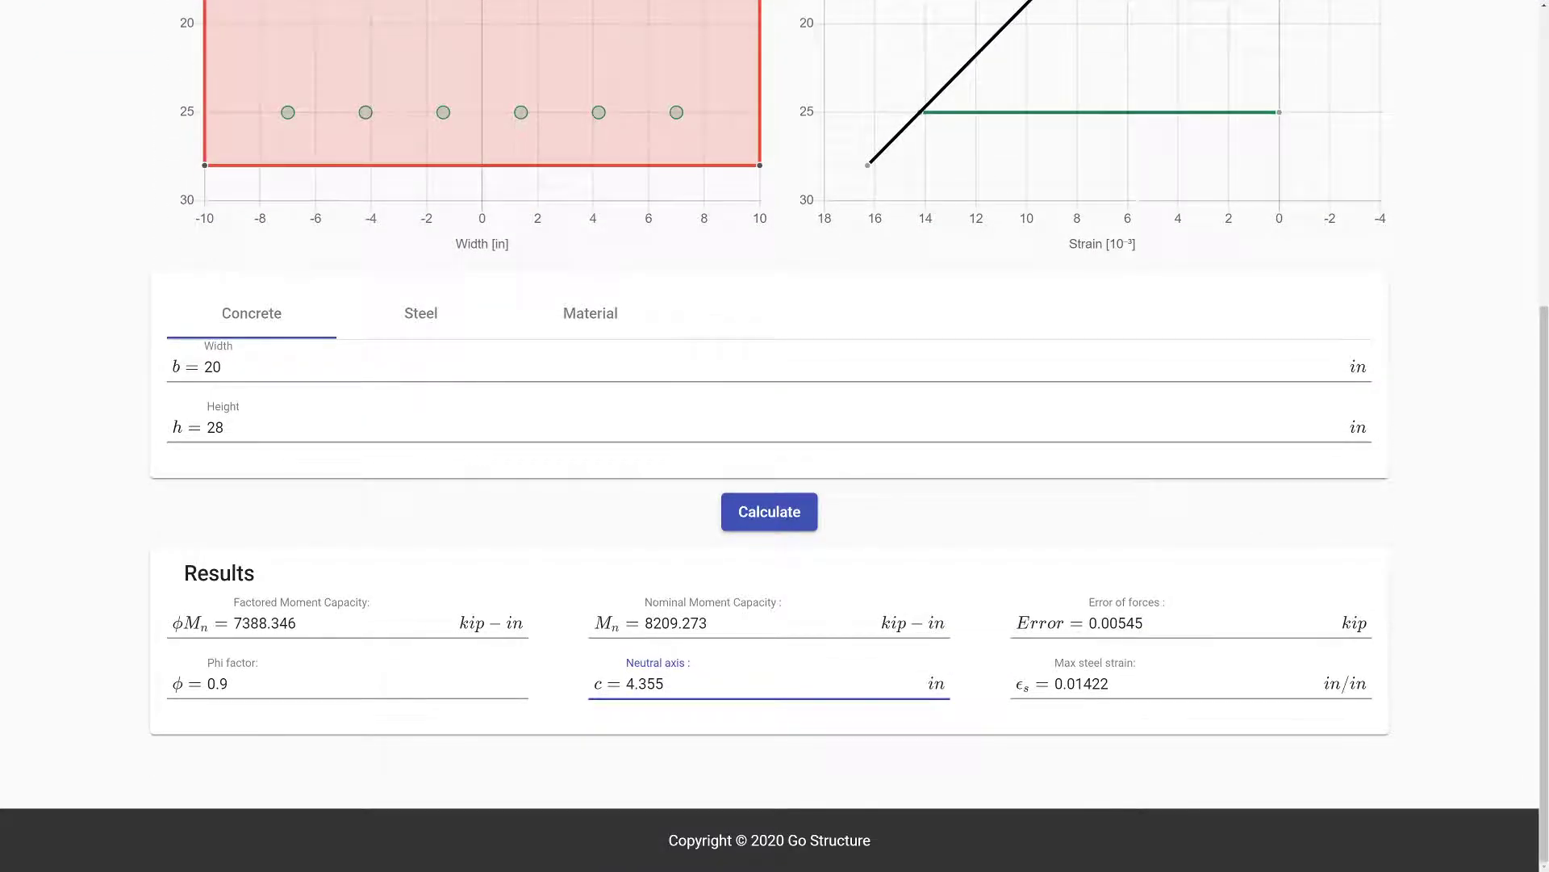
- Examine the error of forces result alongside the section's strain diagram
double_click(1117, 623)
click(1130, 623)
scroll(1190, 648, up, 6)
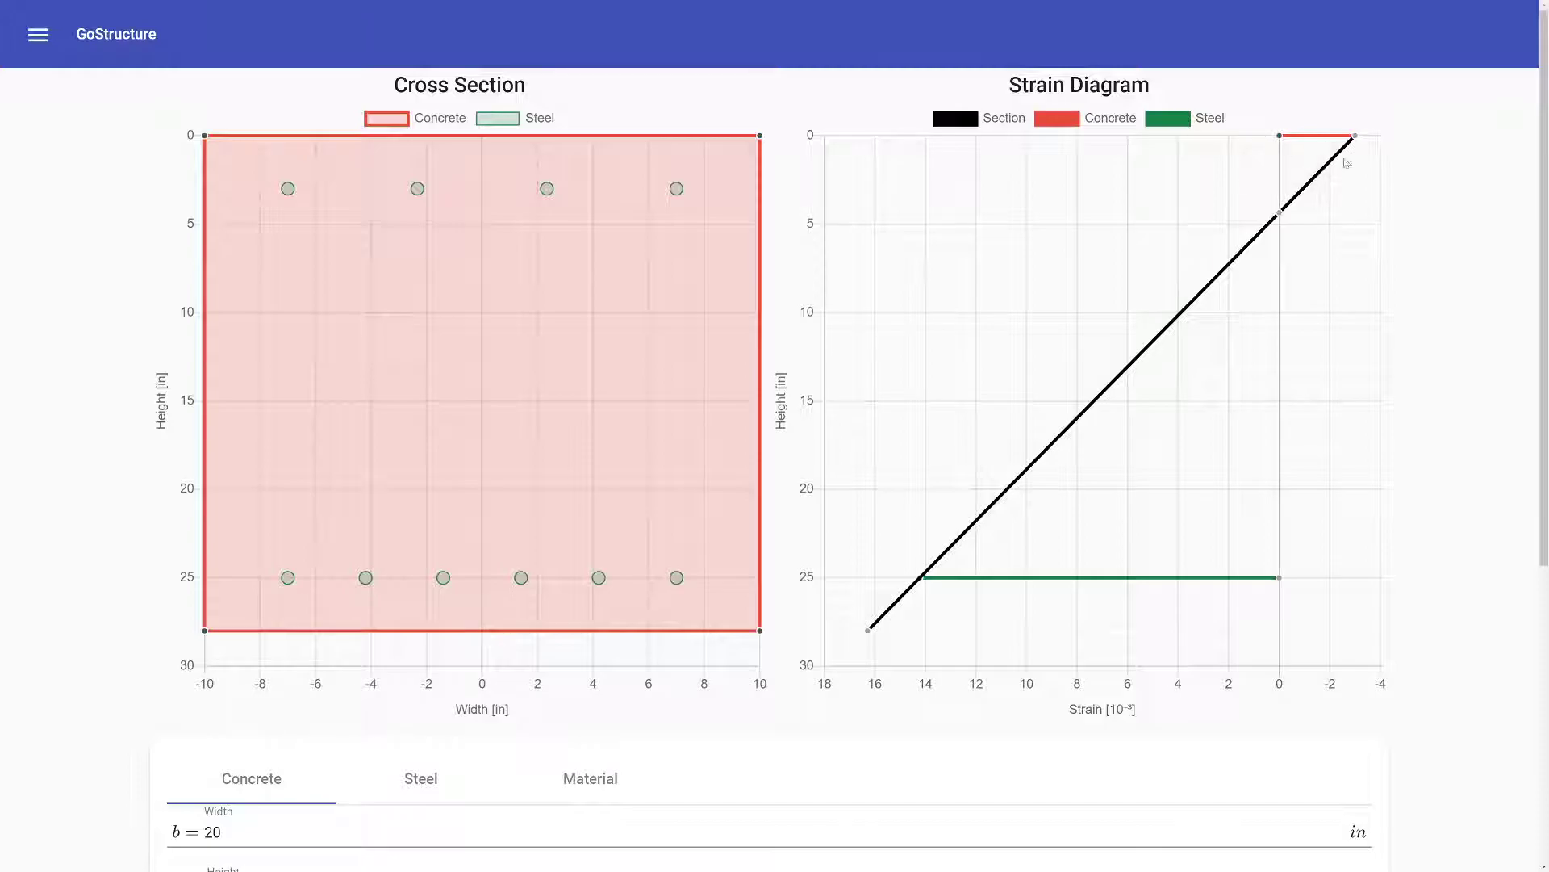
scroll(1121, 539, down, 5)
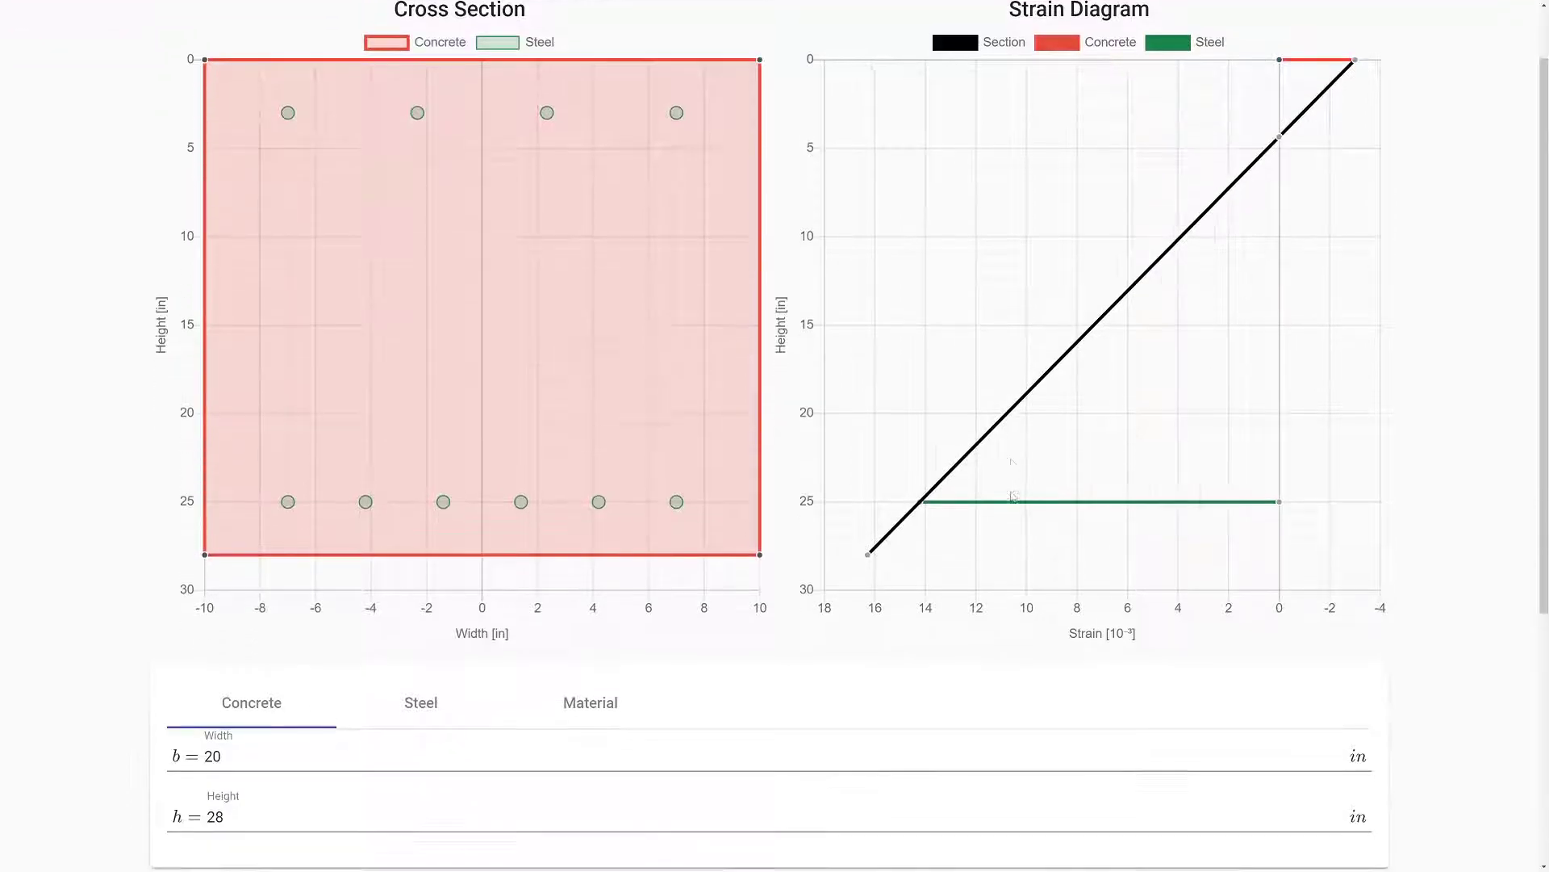
double_click(1117, 665)
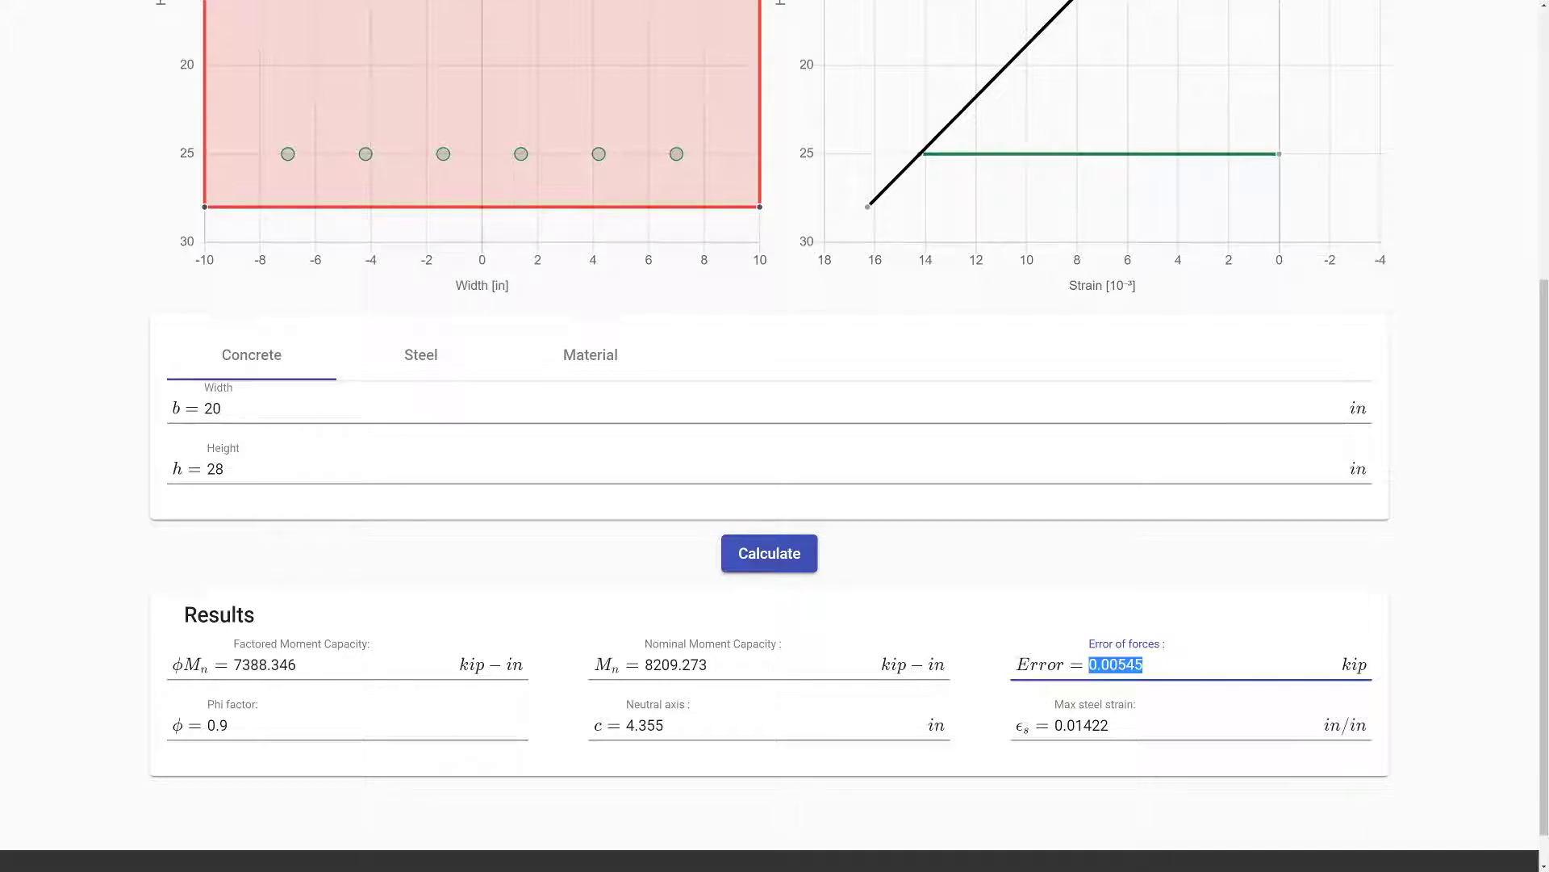
click(1162, 683)
double_click(1136, 666)
click(1126, 664)
click(1055, 572)
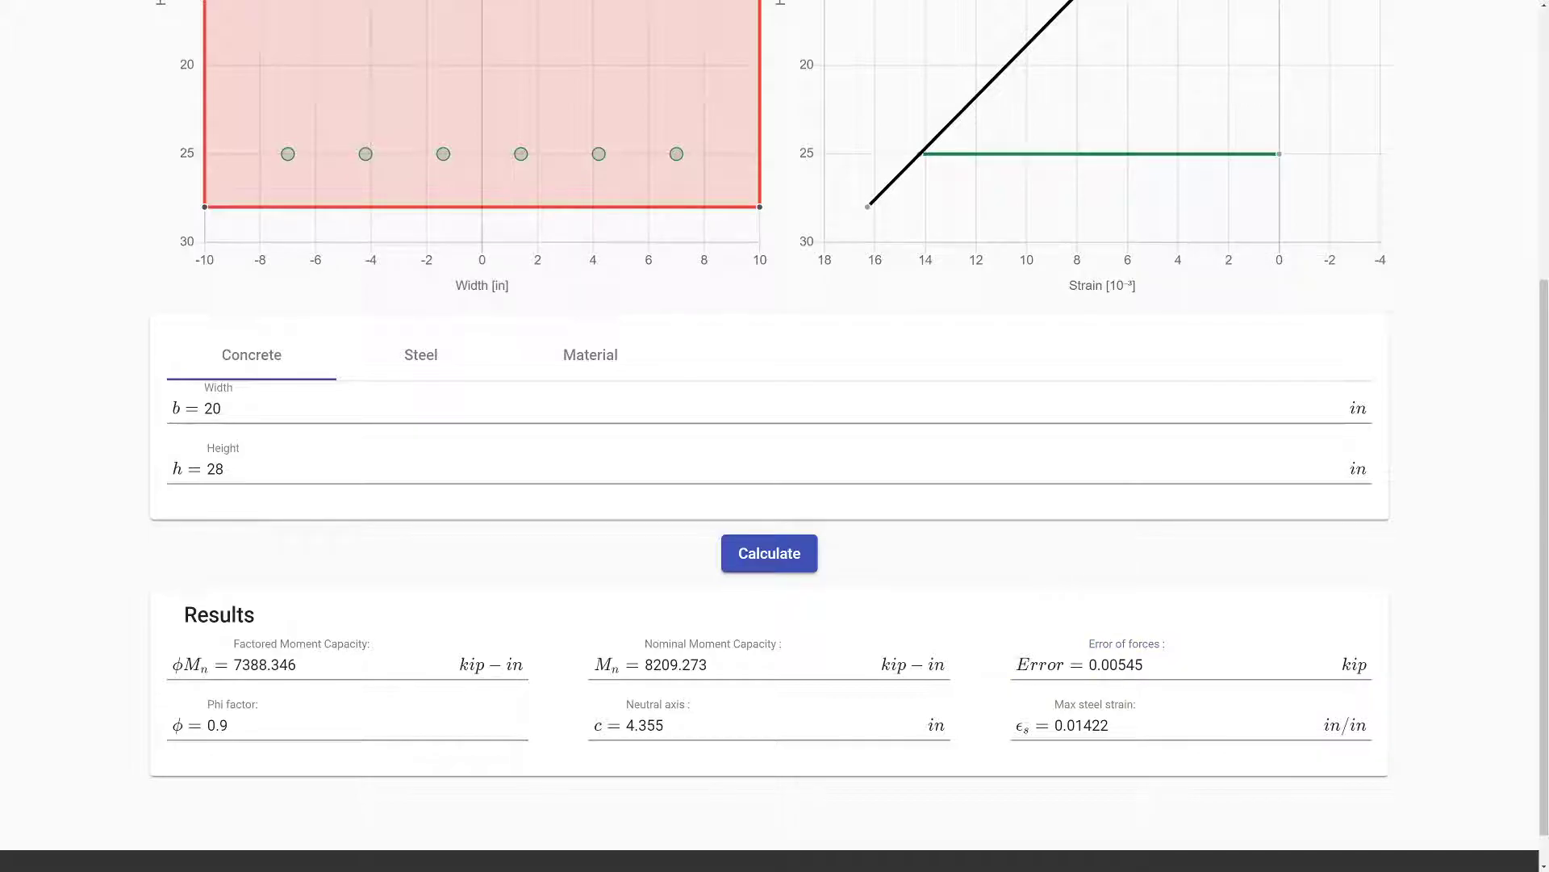
- Compare the neutral axis result with the error of forces without editing either value
scroll(1164, 646, up, 5)
scroll(1164, 646, down, 5)
click(665, 725)
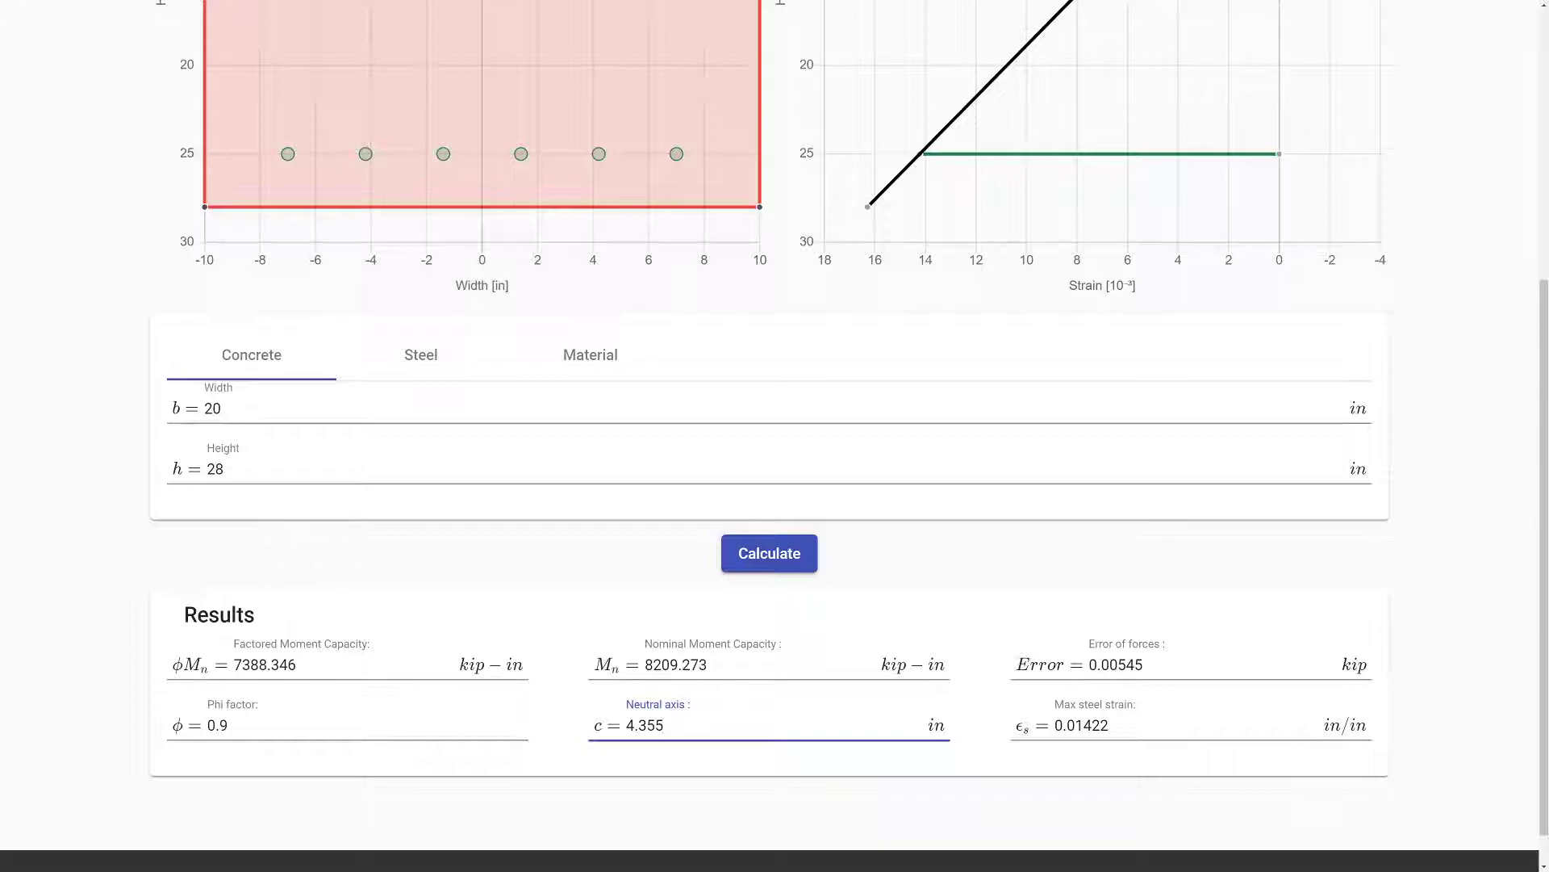
key(Tab)
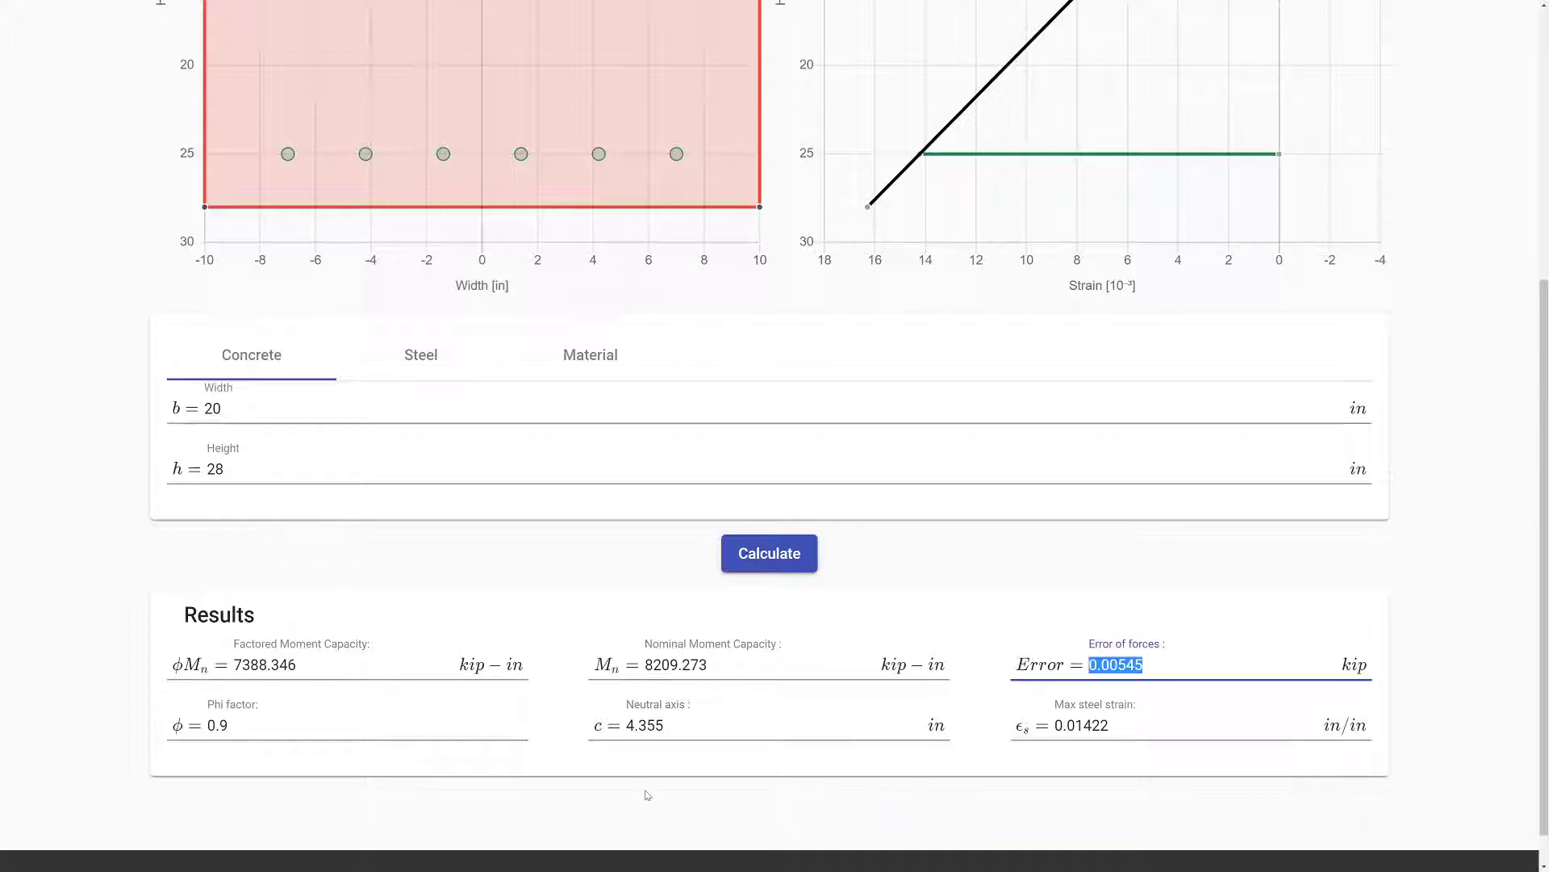
click(664, 724)
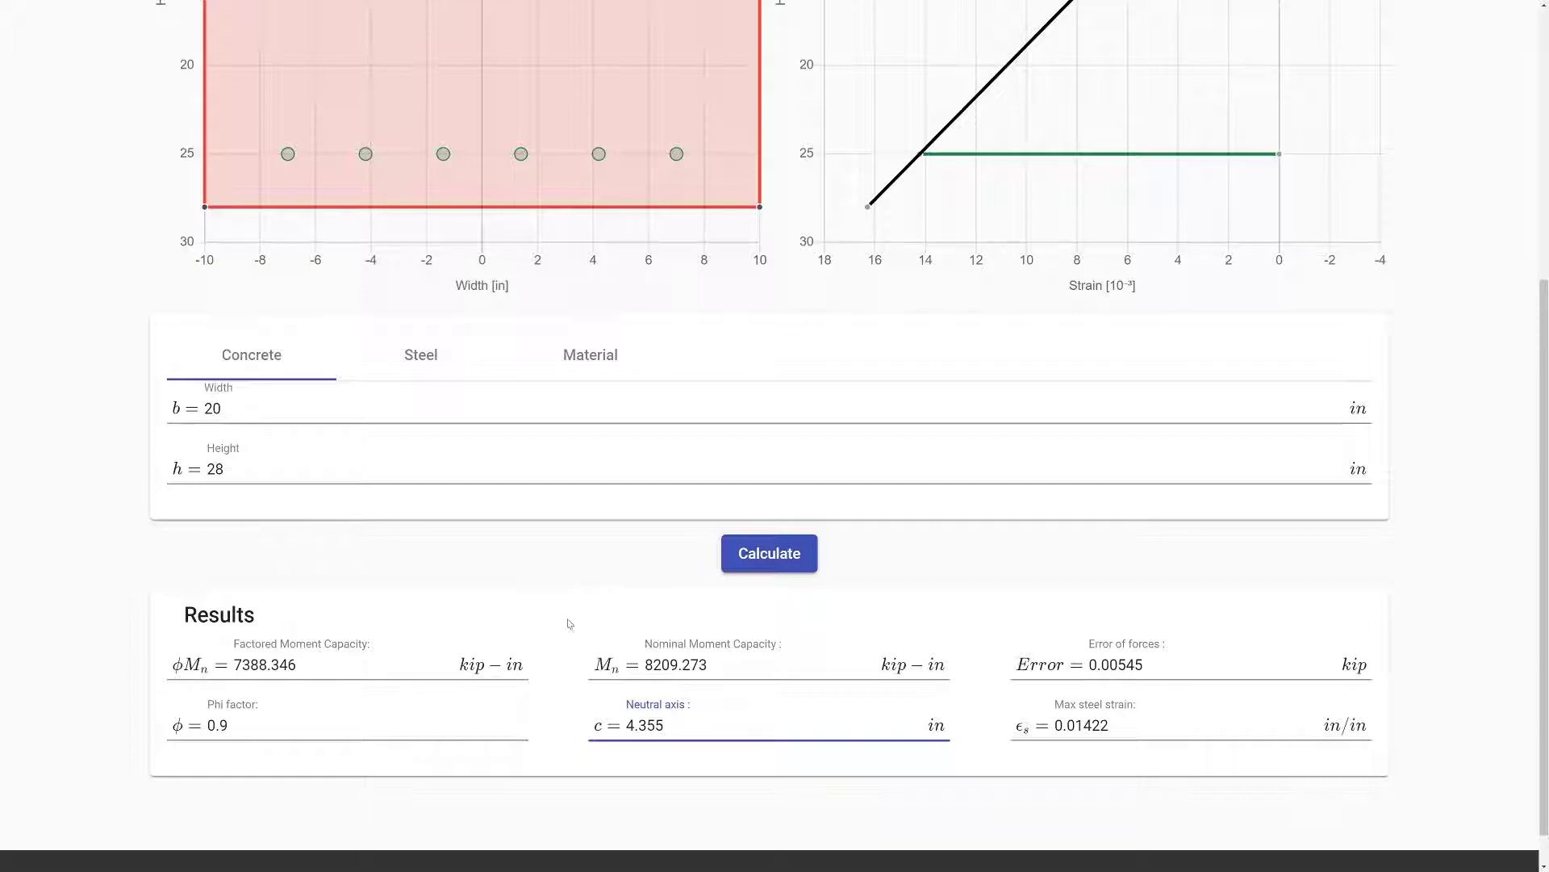
key(ctrl+a)
key(Tab)
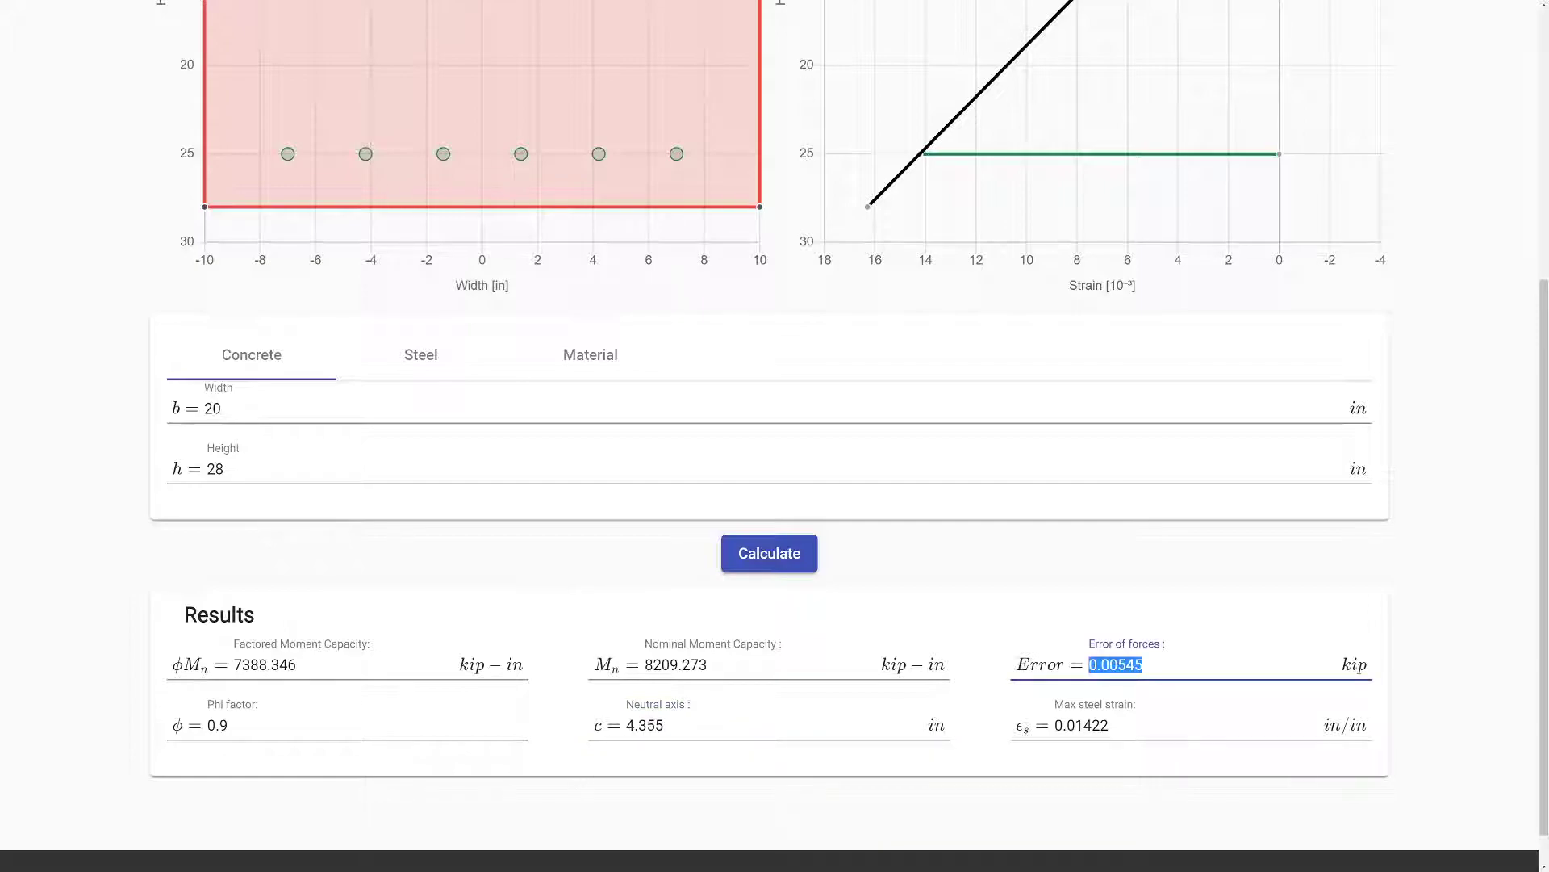
click(956, 571)
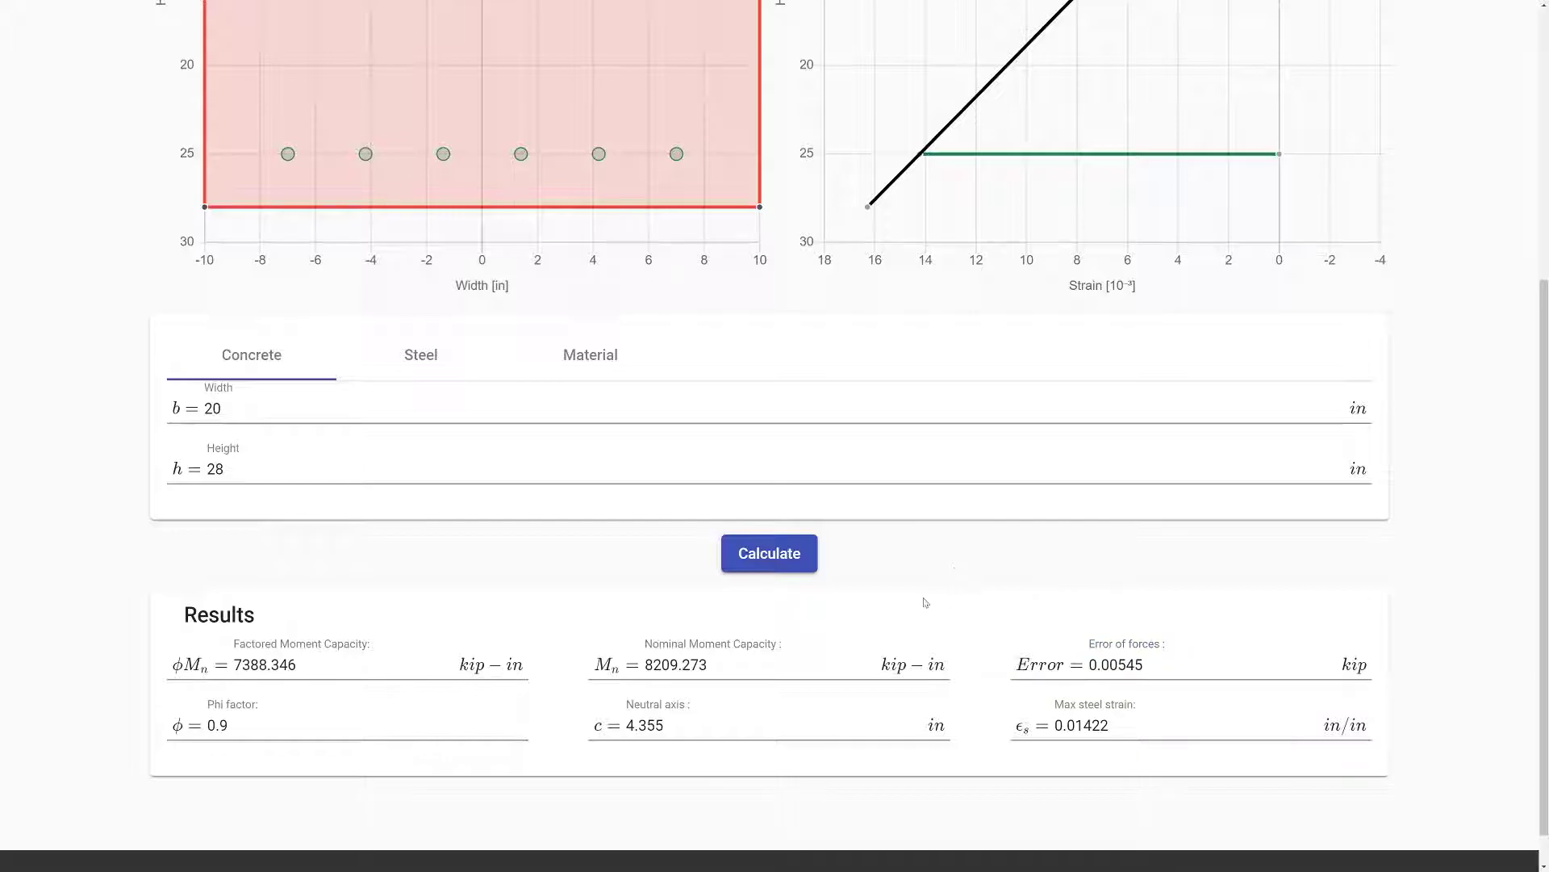
- Switch from the rectangular beam to the T-shaped beam calculator
scroll(926, 603, up, 3)
scroll(64, 536, up, 2)
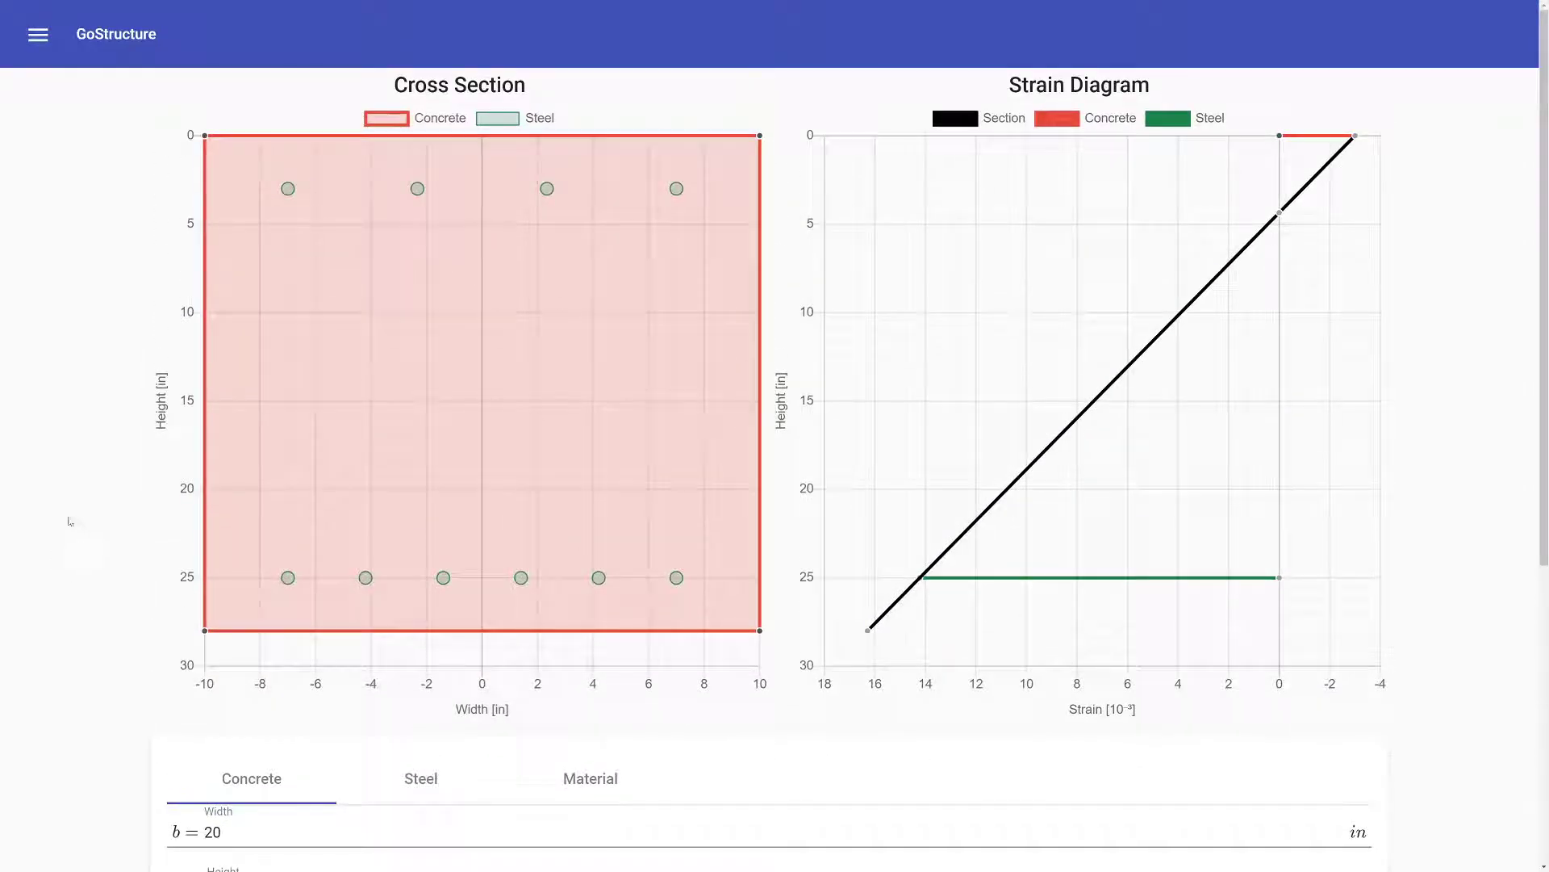
scroll(55, 513, down, 5)
scroll(65, 525, up, 5)
click(50, 39)
click(191, 139)
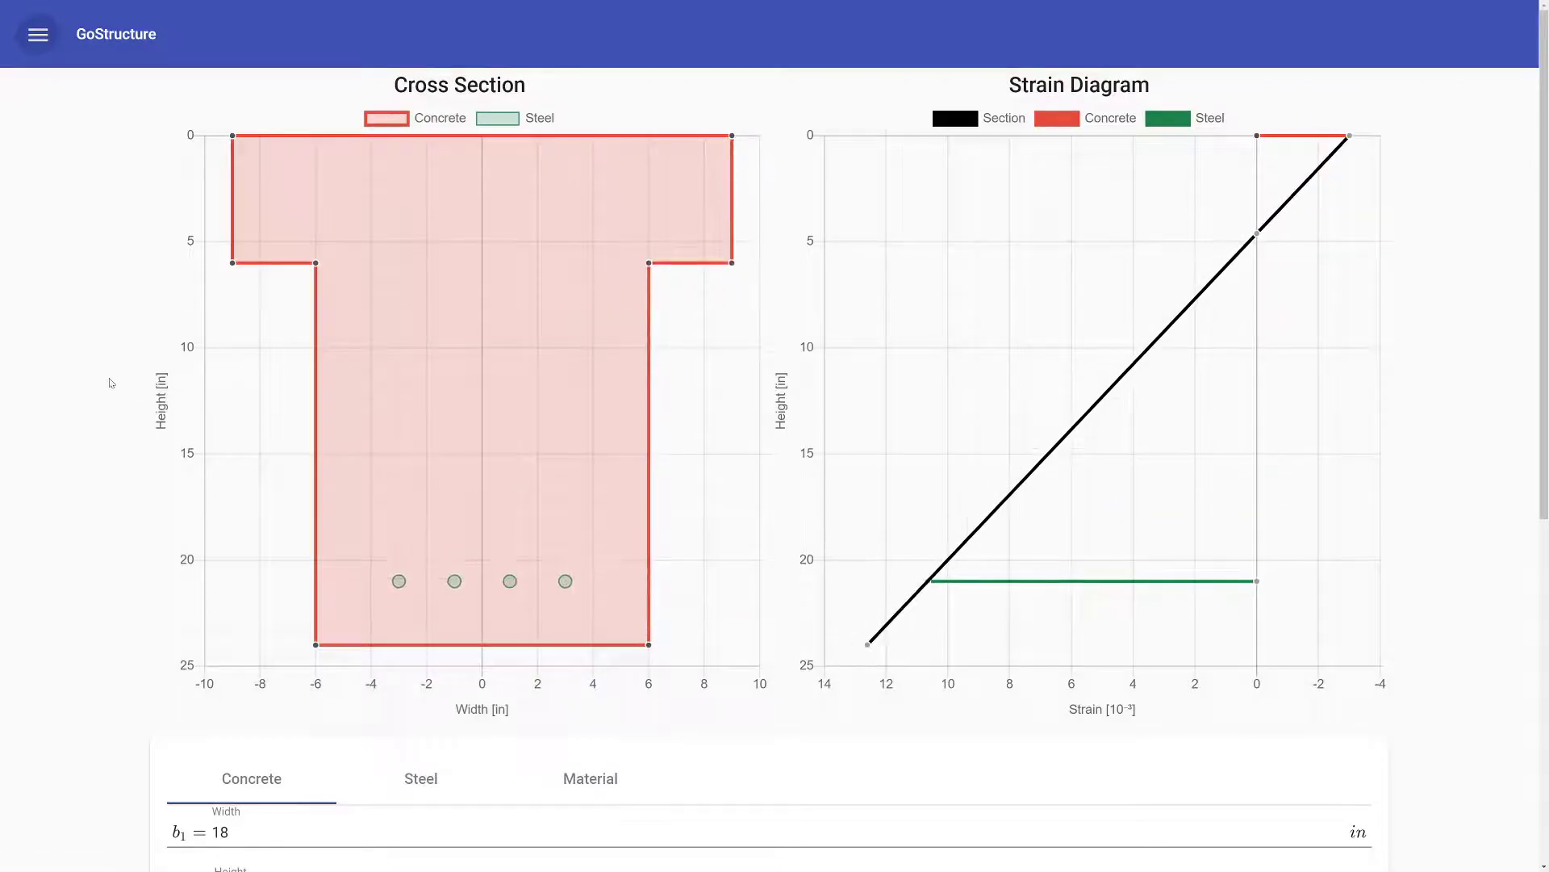
- Examine how the flange and web widths and heights of the T-beam correspond to its cross-section drawing
scroll(110, 380, down, 2)
scroll(111, 380, up, 2)
scroll(165, 332, down, 4)
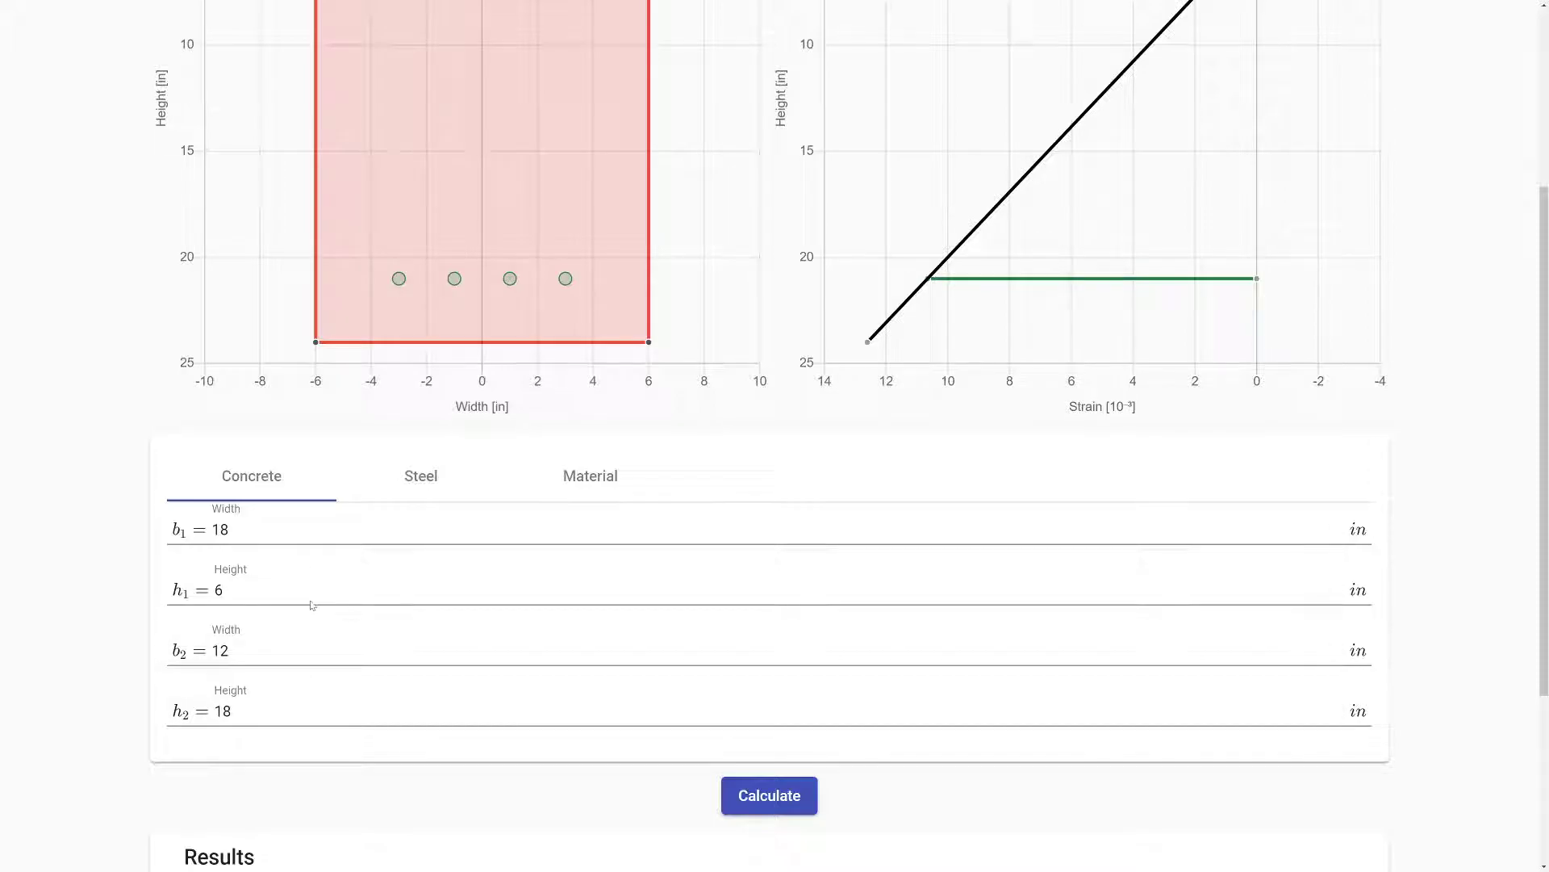
scroll(314, 585, up, 4)
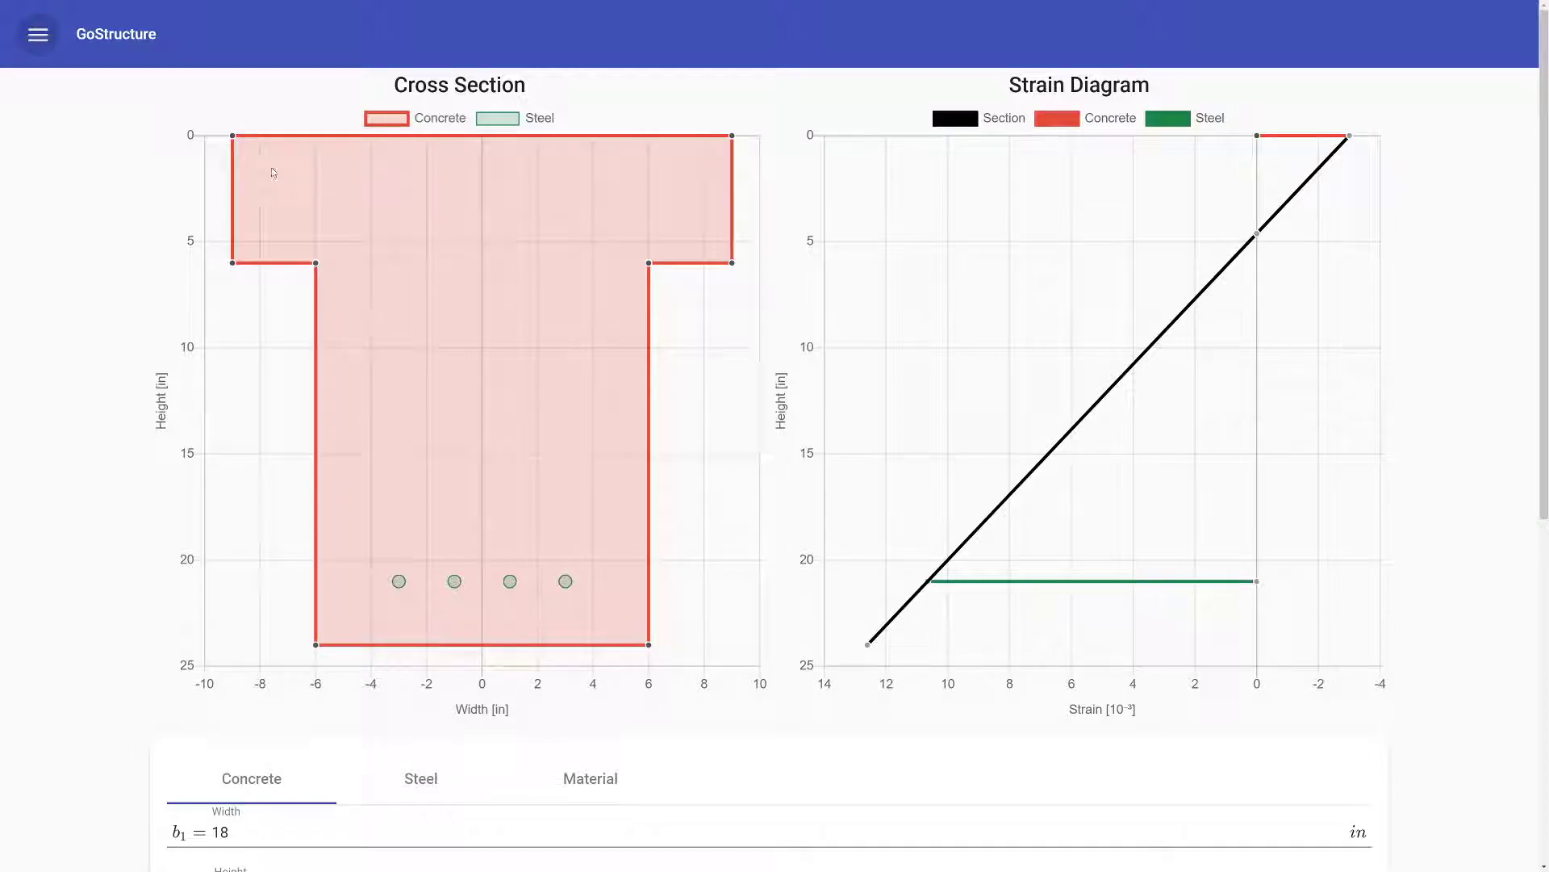
scroll(193, 723, down, 4)
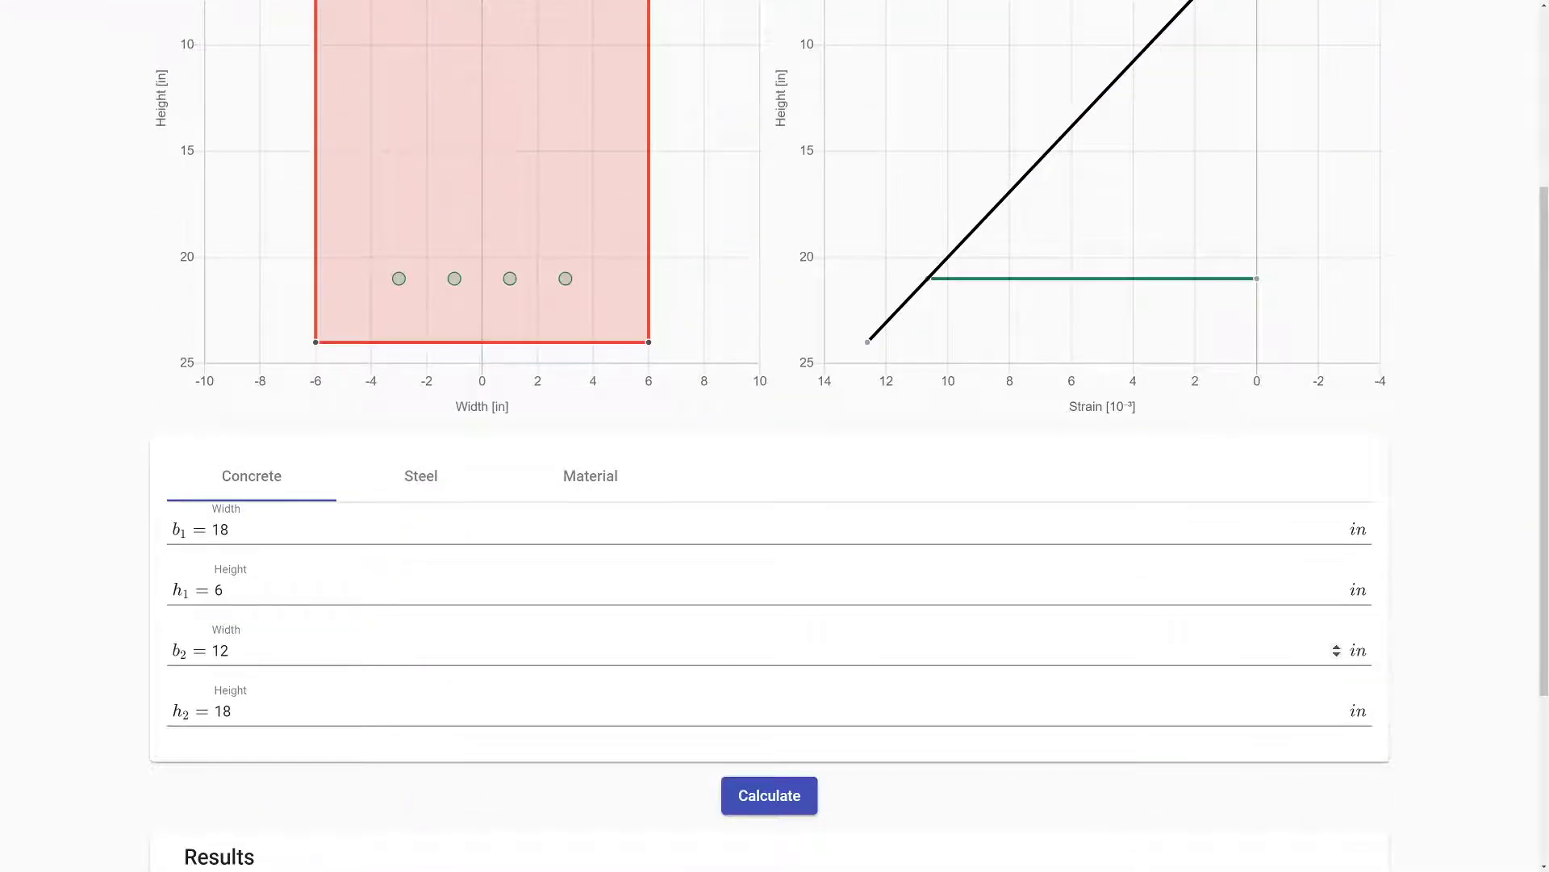
scroll(385, 579, up, 4)
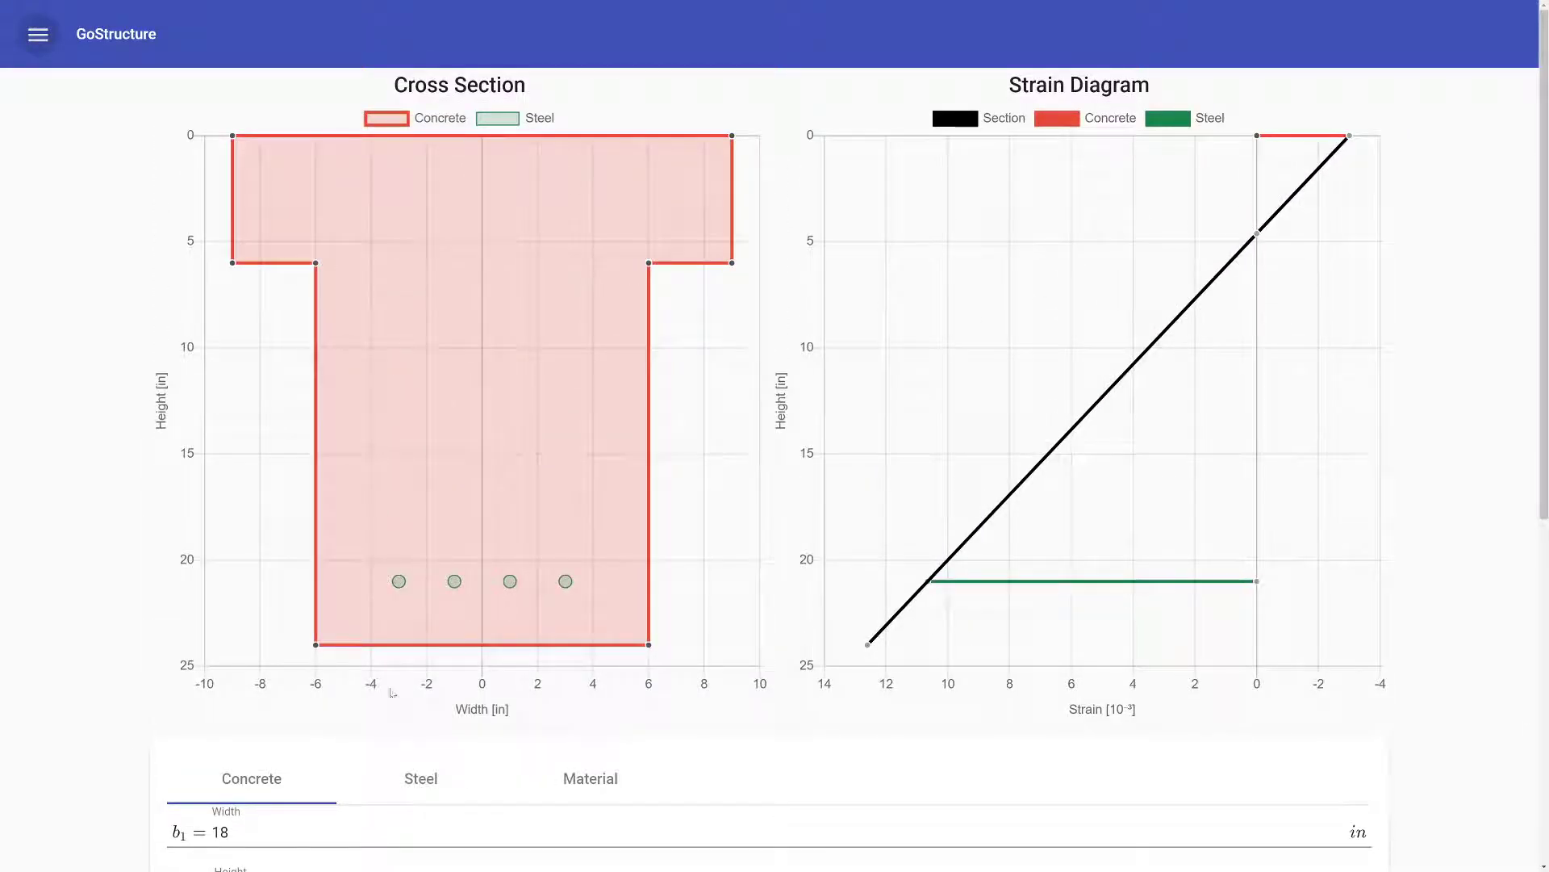
scroll(392, 693, down, 4)
scroll(1336, 622, up, 1)
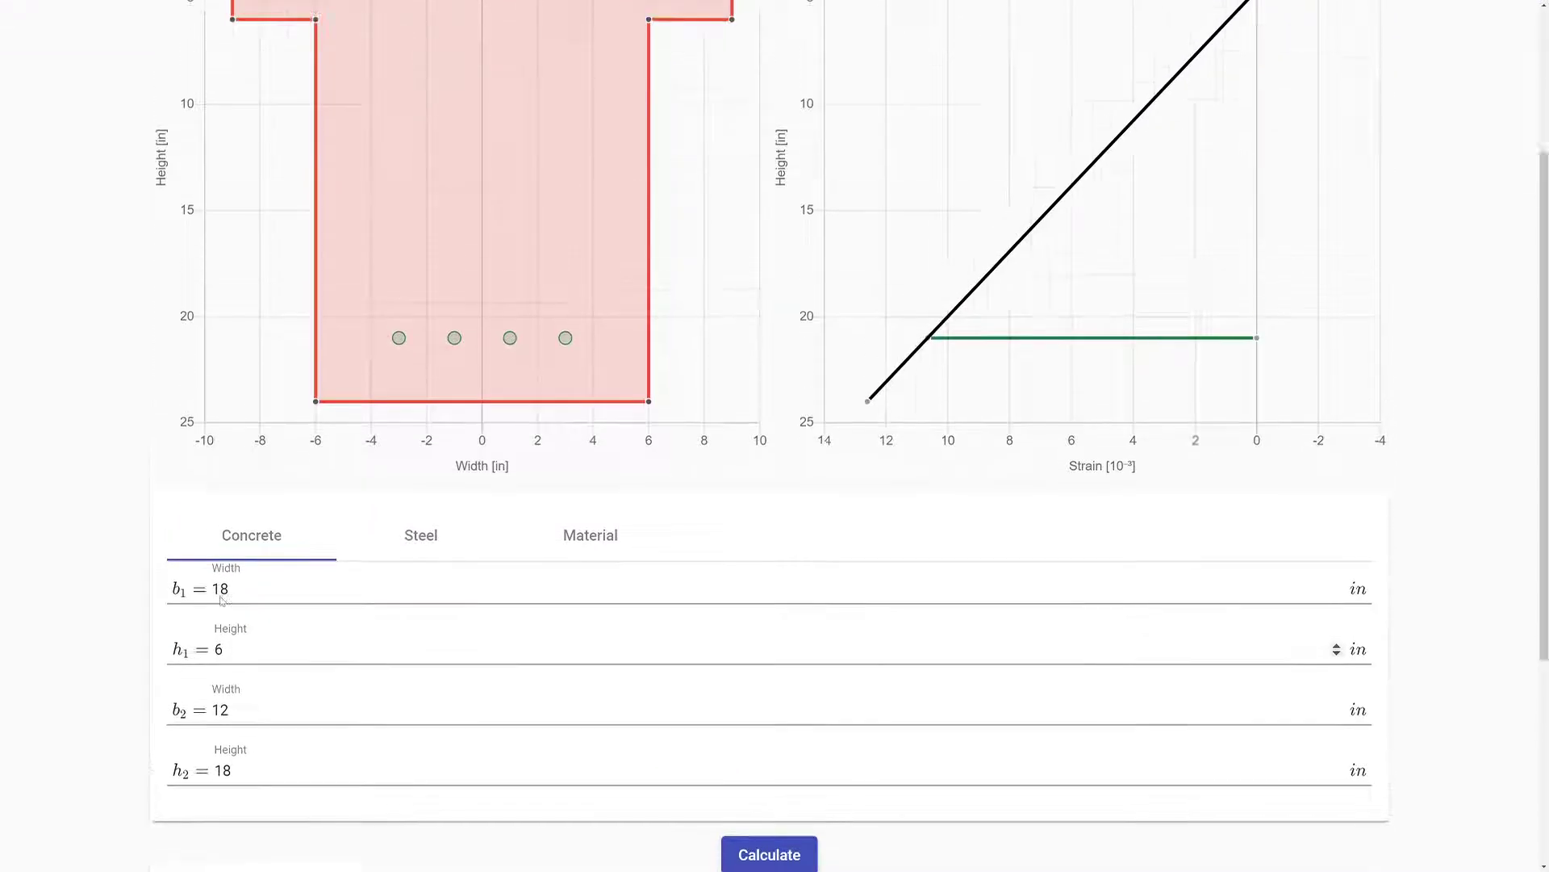
scroll(266, 195, up, 4)
scroll(484, 282, down, 4)
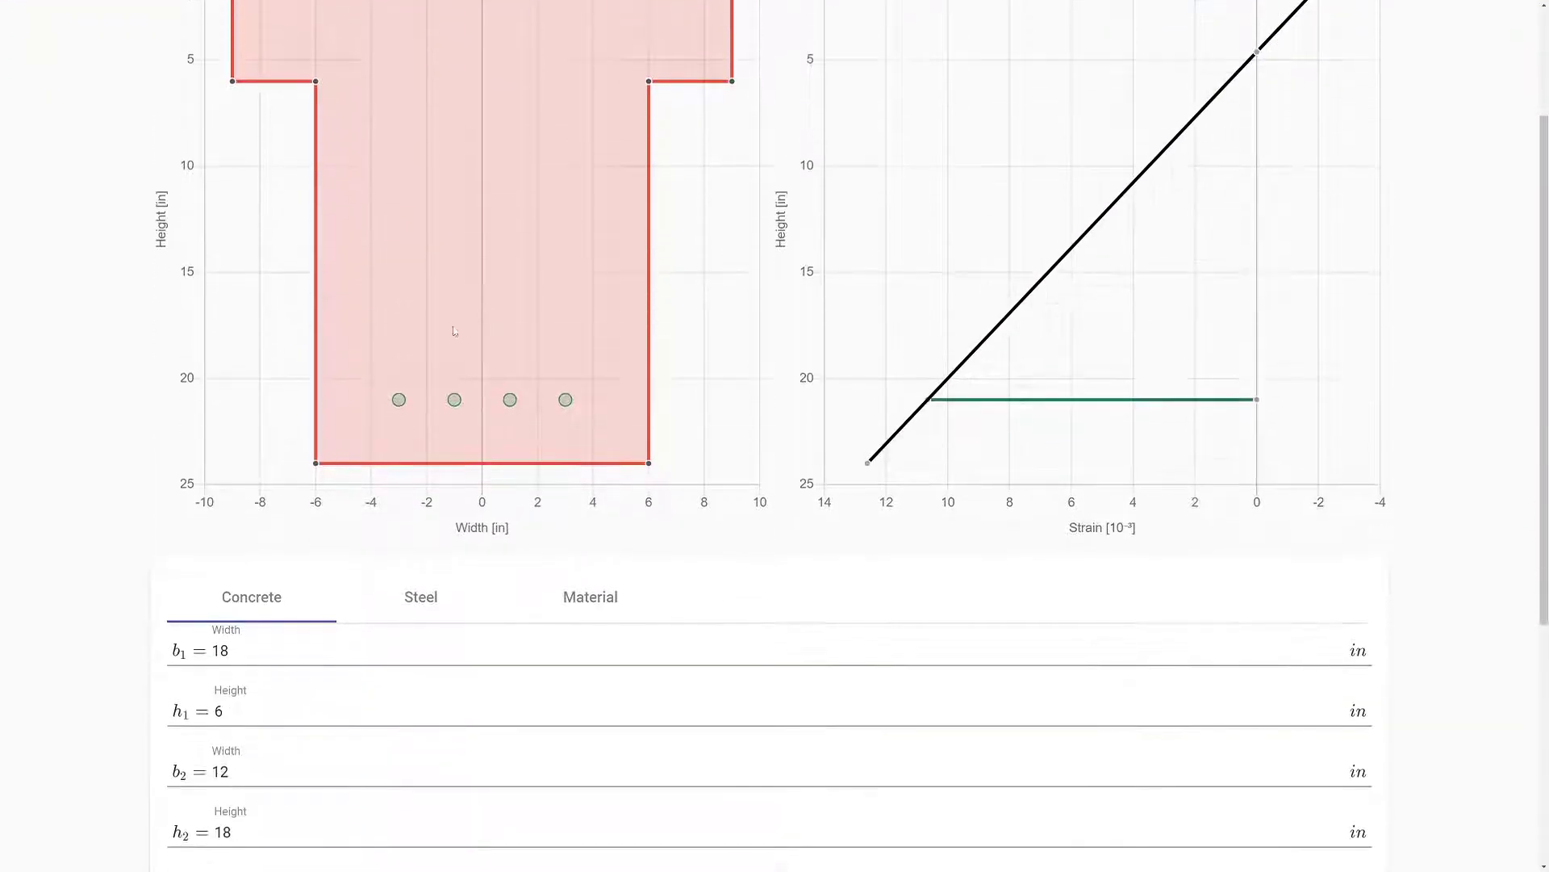
scroll(358, 652, up, 2)
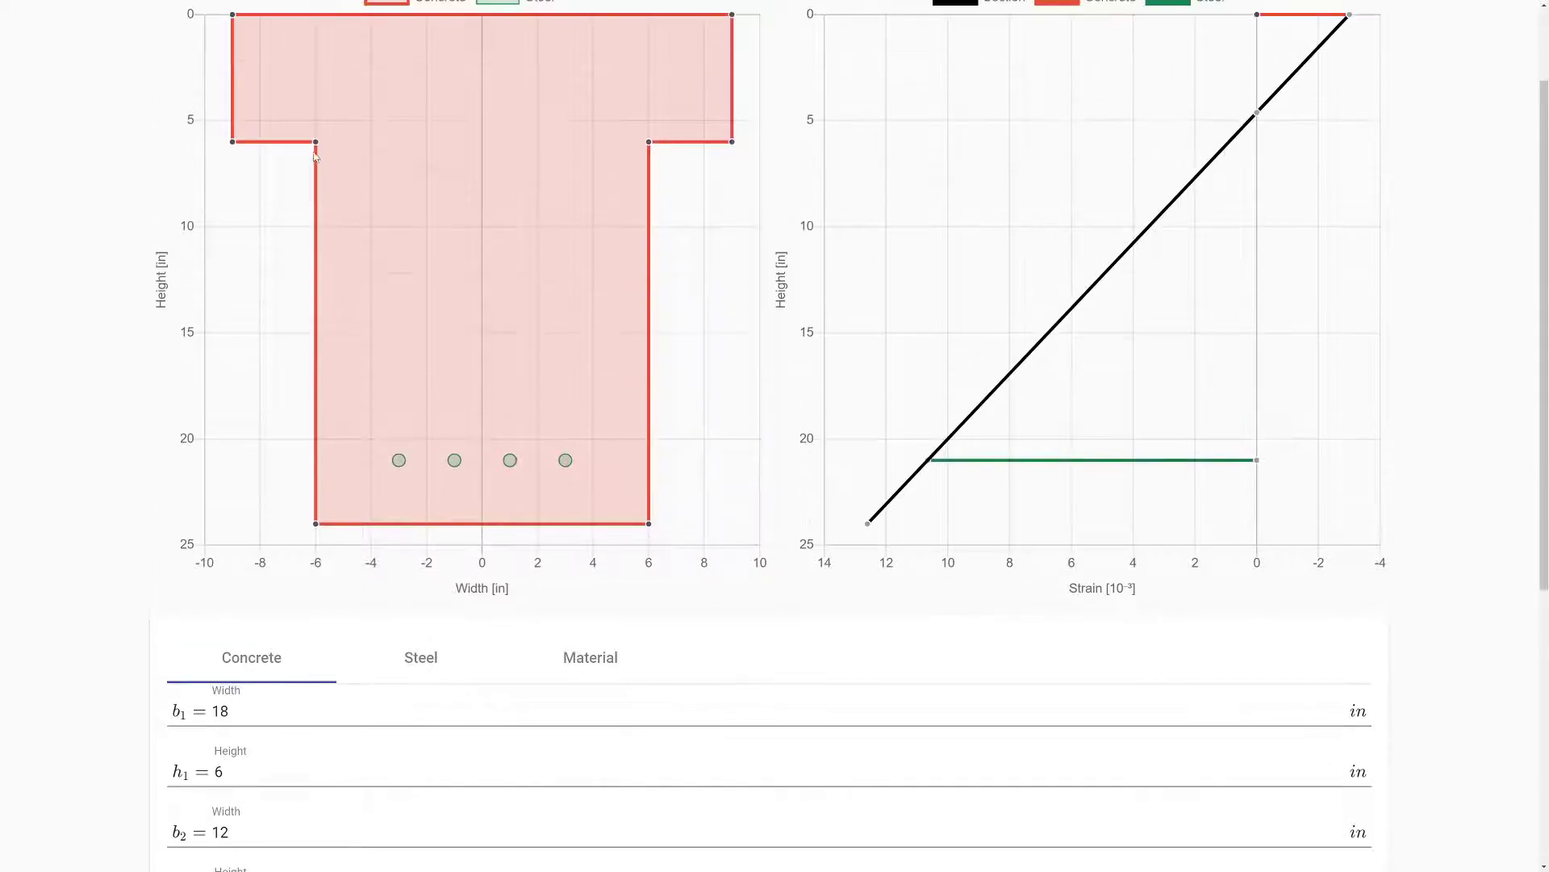
- Review the T-beam's cross-section and strain diagram alongside its concrete dimension inputs
scroll(339, 474, down, 2)
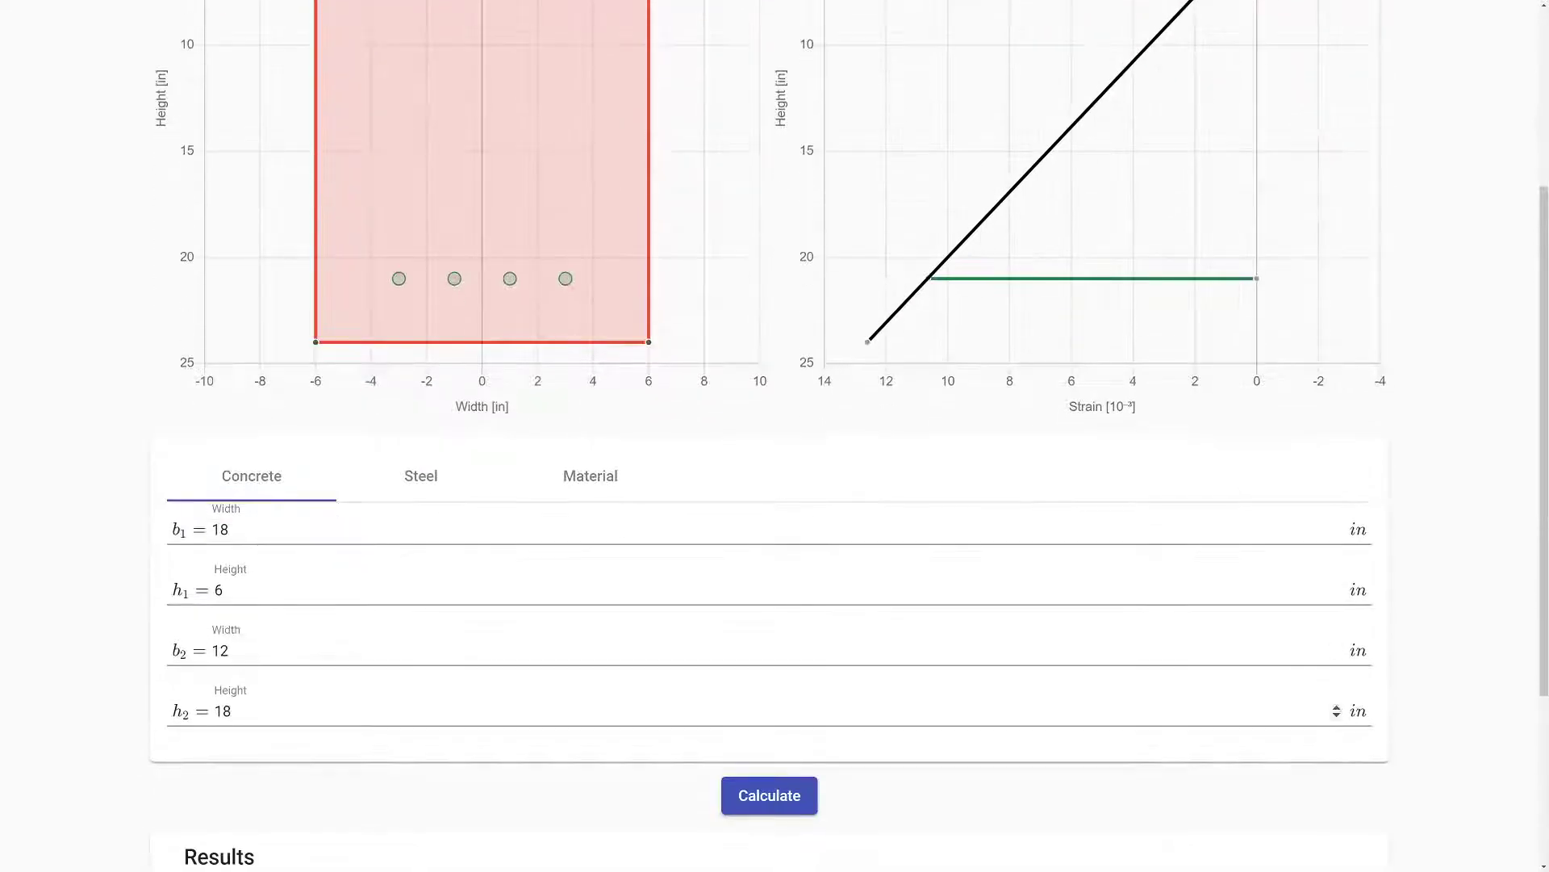
scroll(271, 692, up, 3)
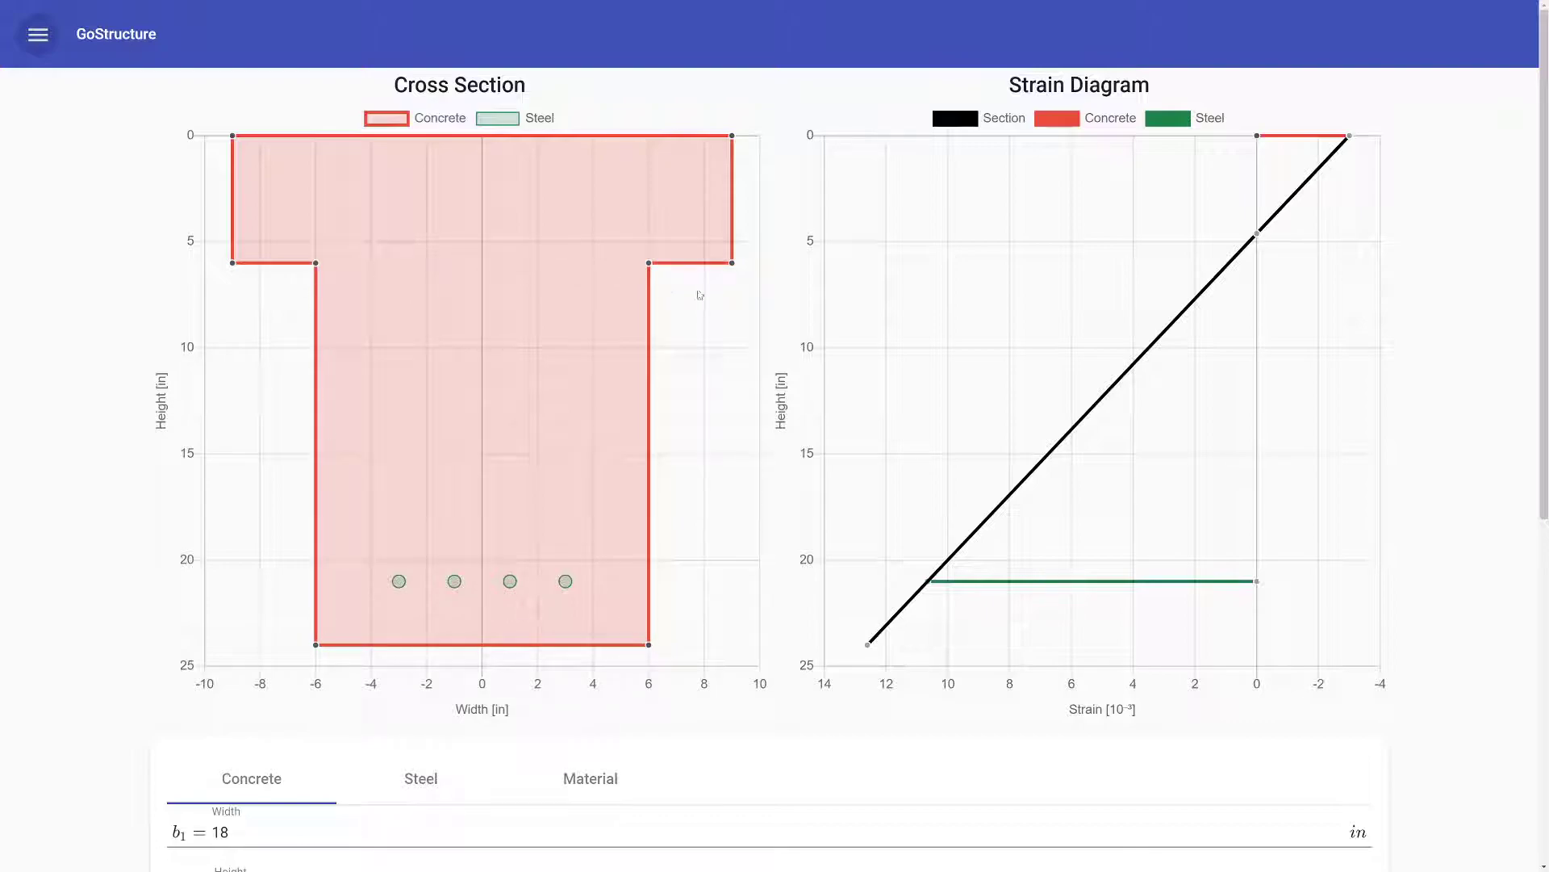
scroll(592, 588, down, 2)
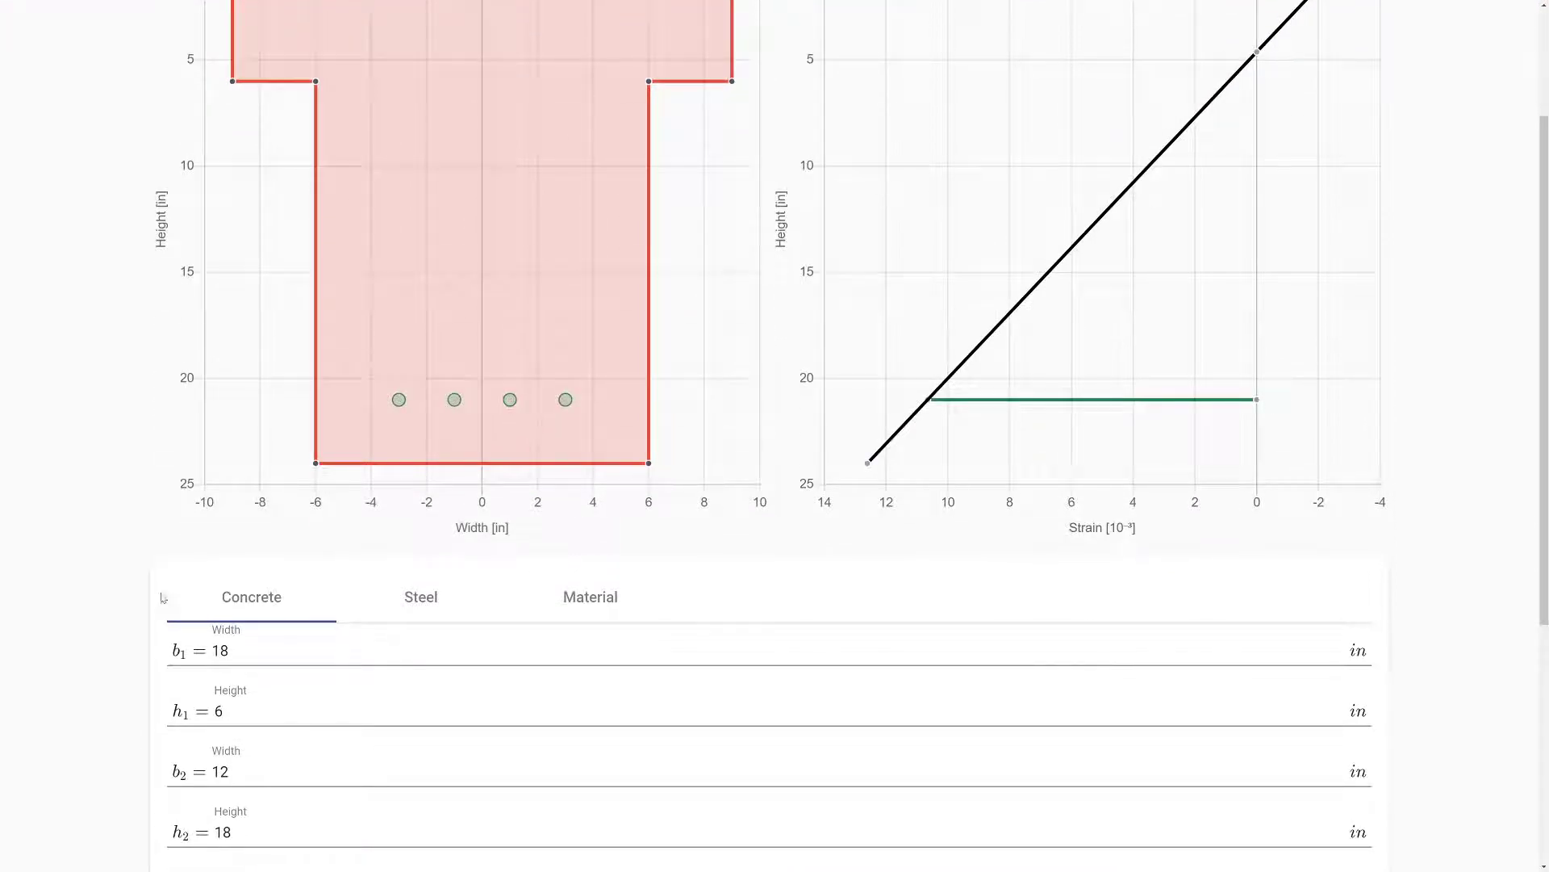
scroll(162, 597, down, 1)
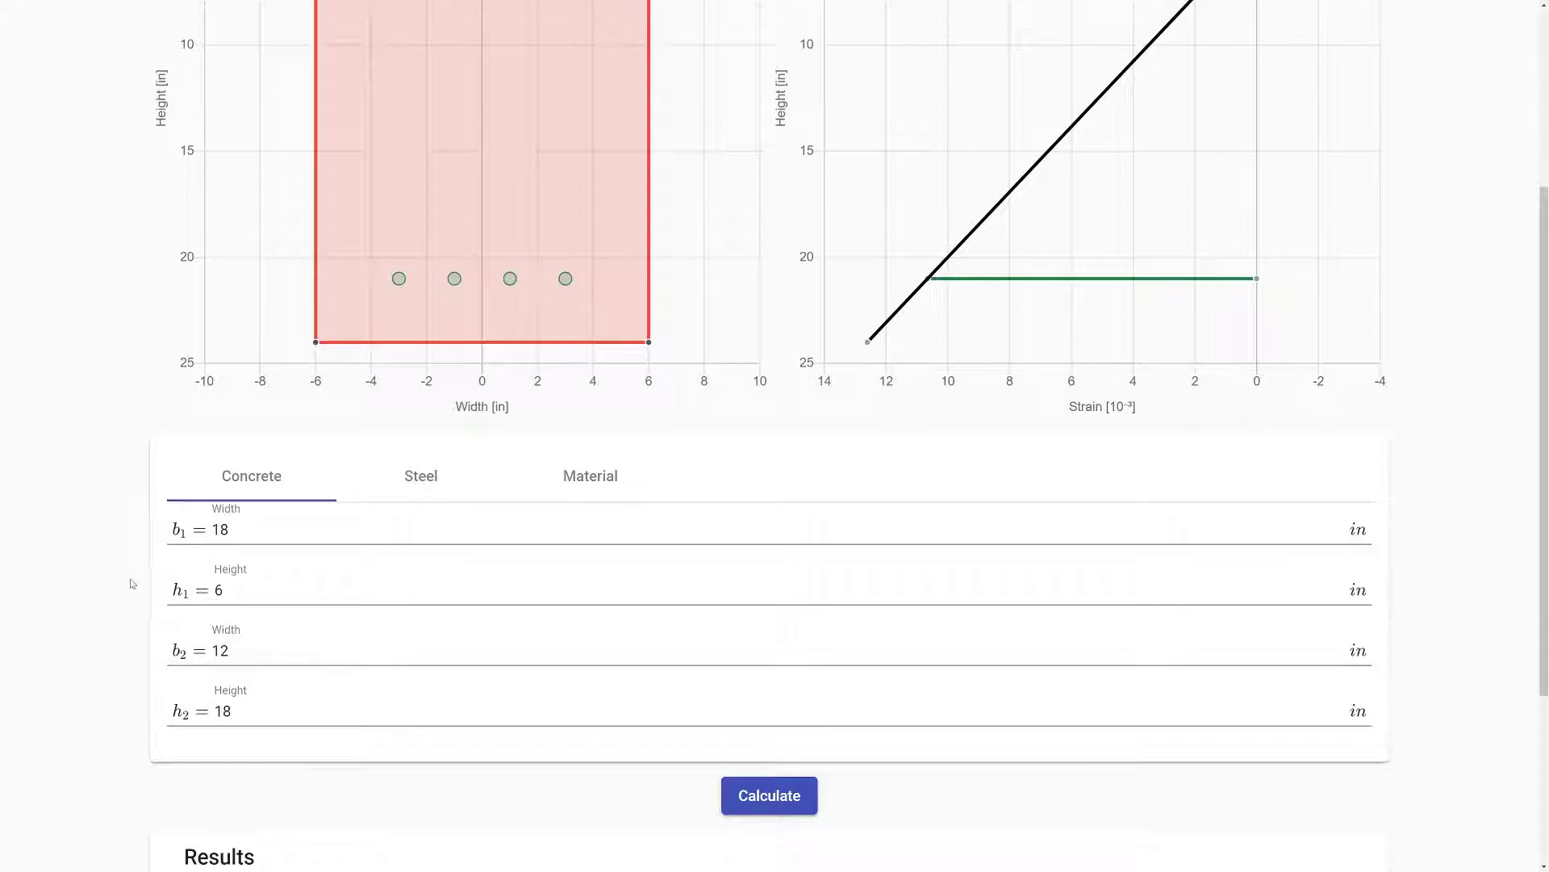
scroll(677, 443, up, 4)
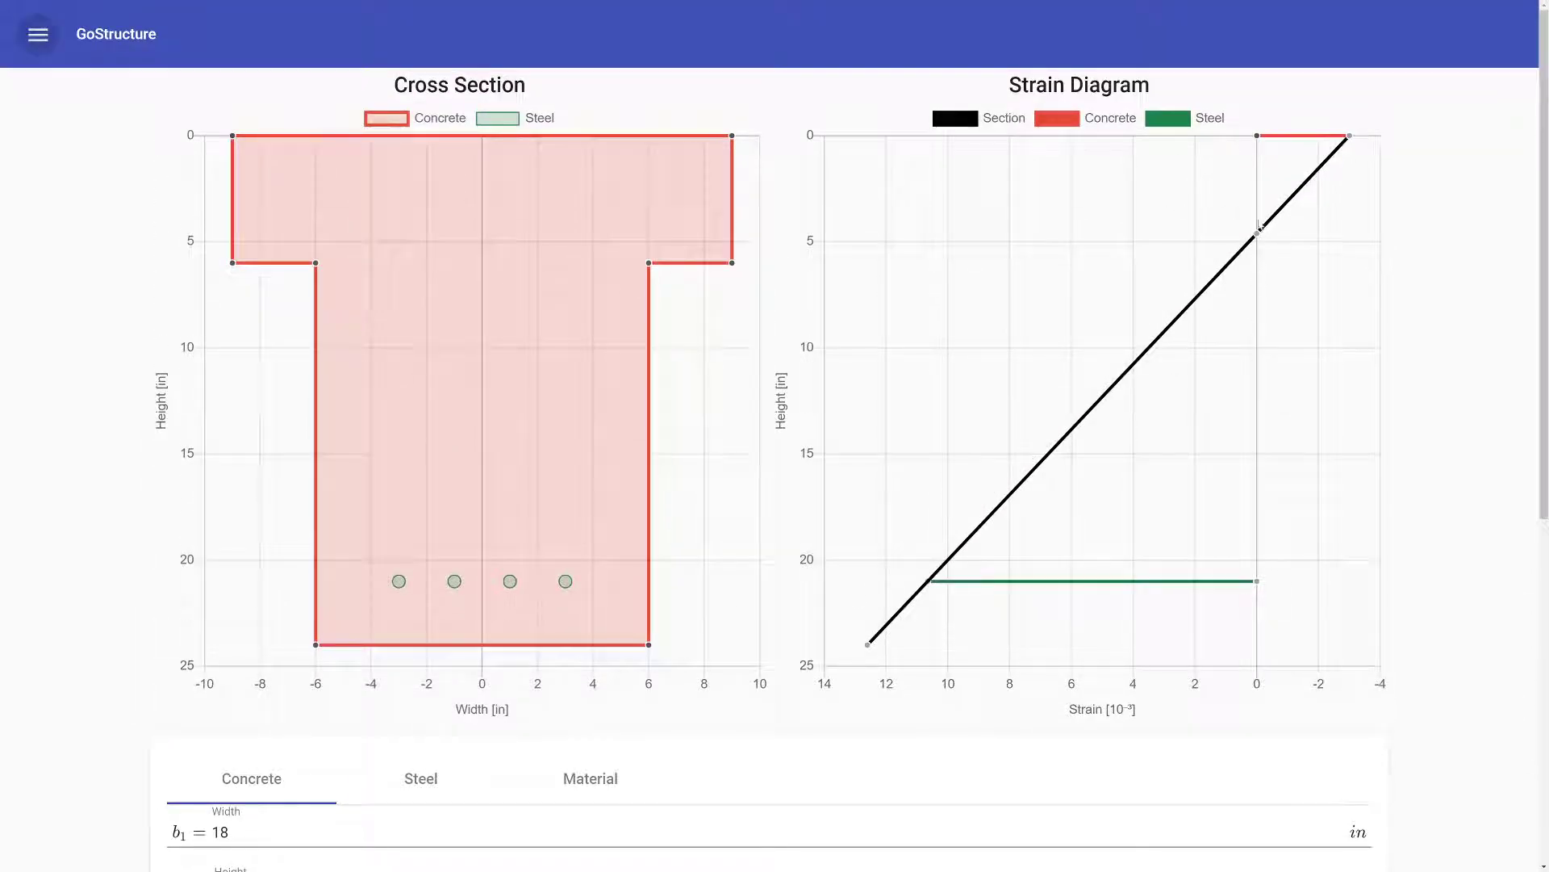
scroll(871, 604, down, 6)
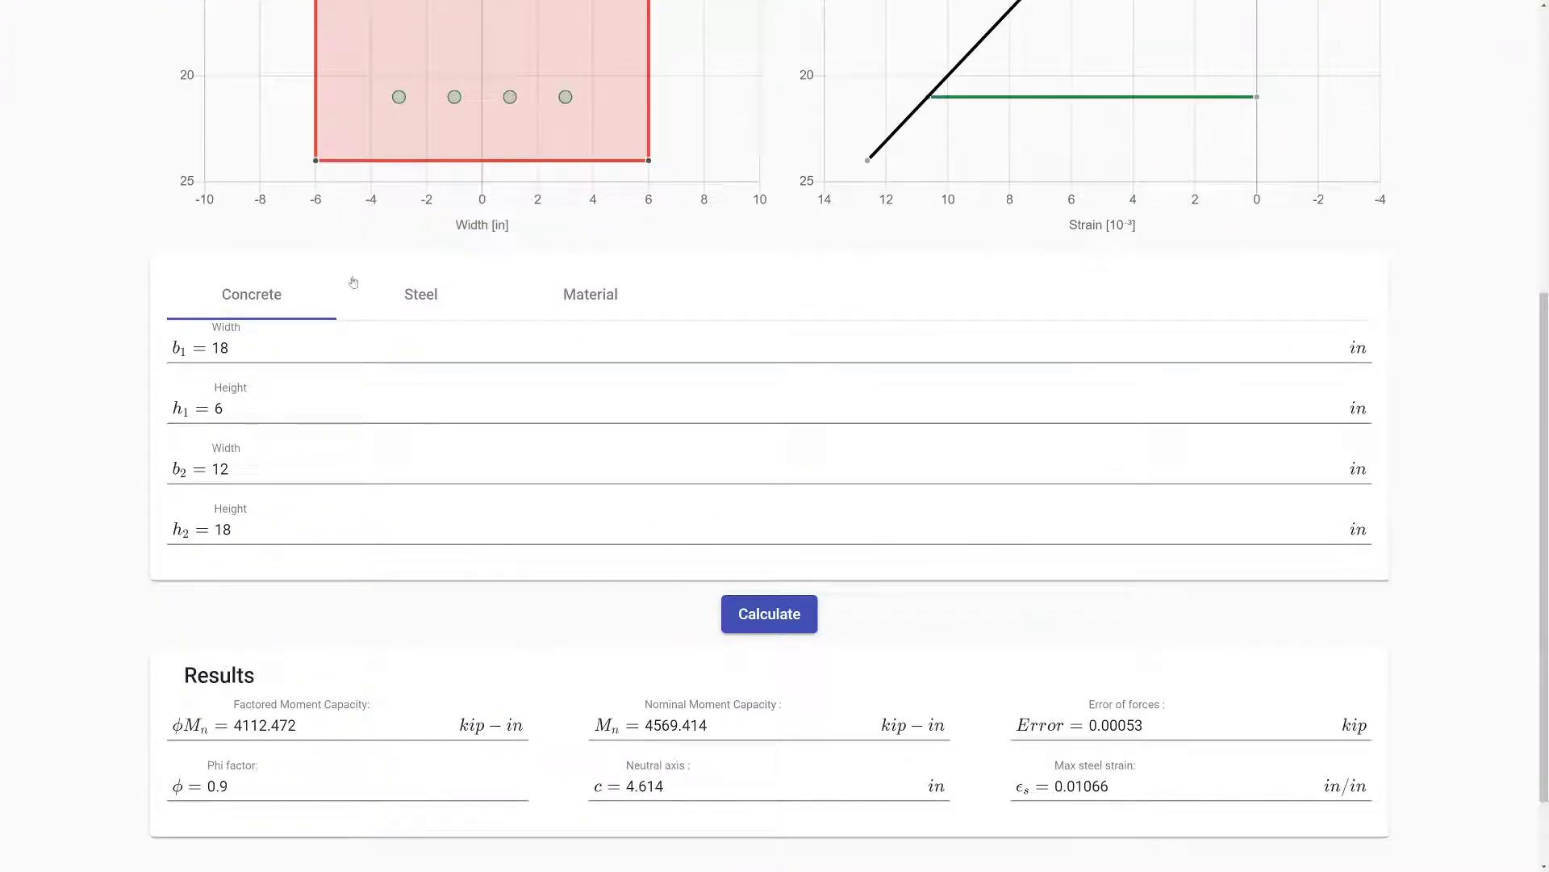
- Review the T-beam's steel and material inputs, return to its concrete dimensions, and check the results
click(438, 319)
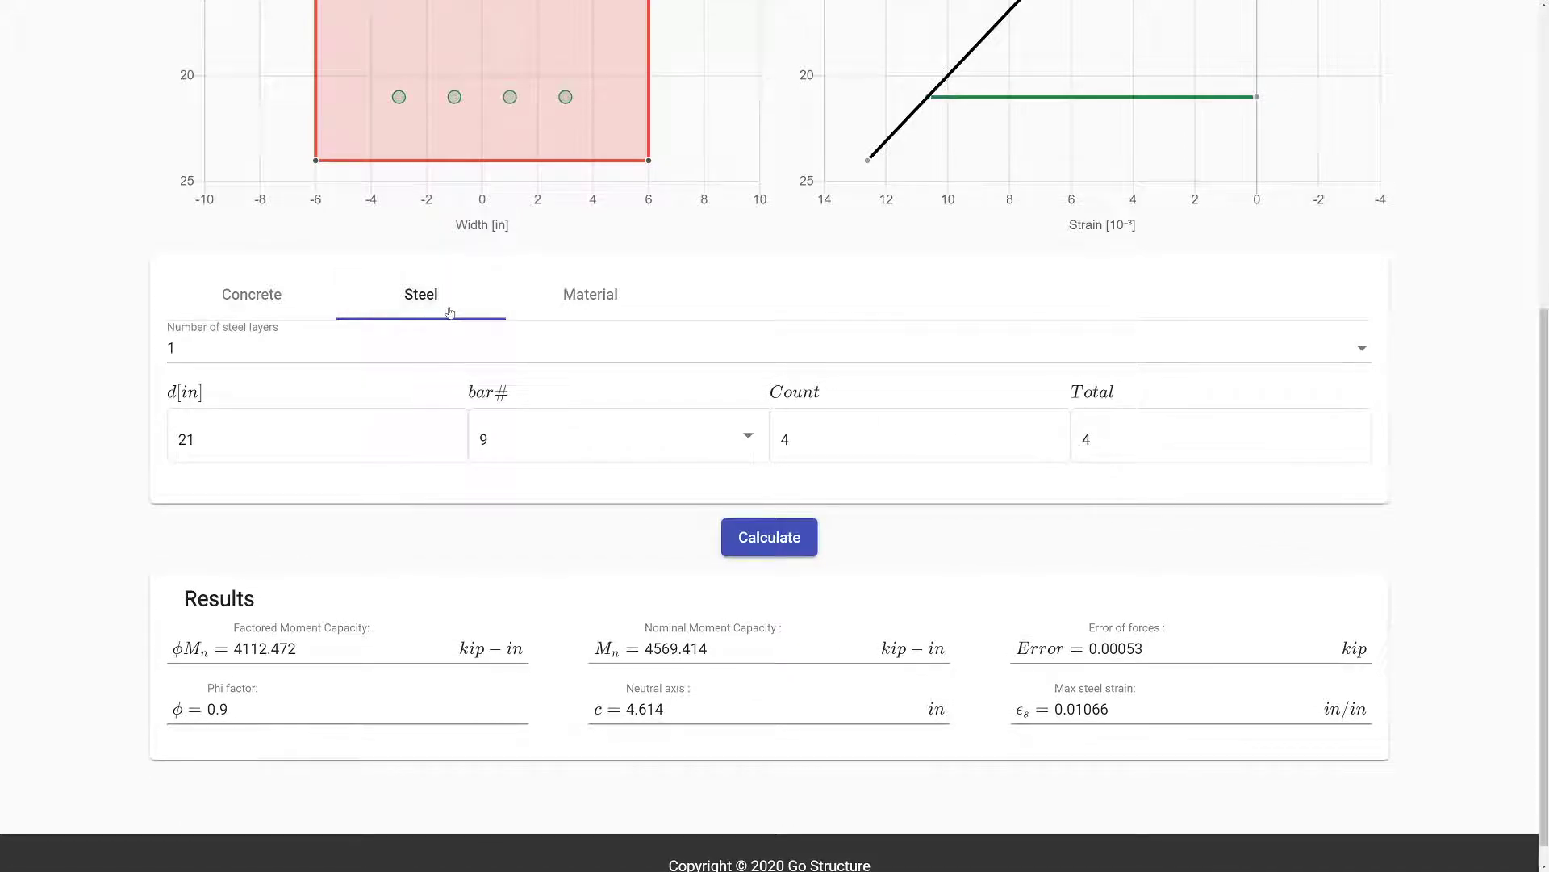
click(532, 304)
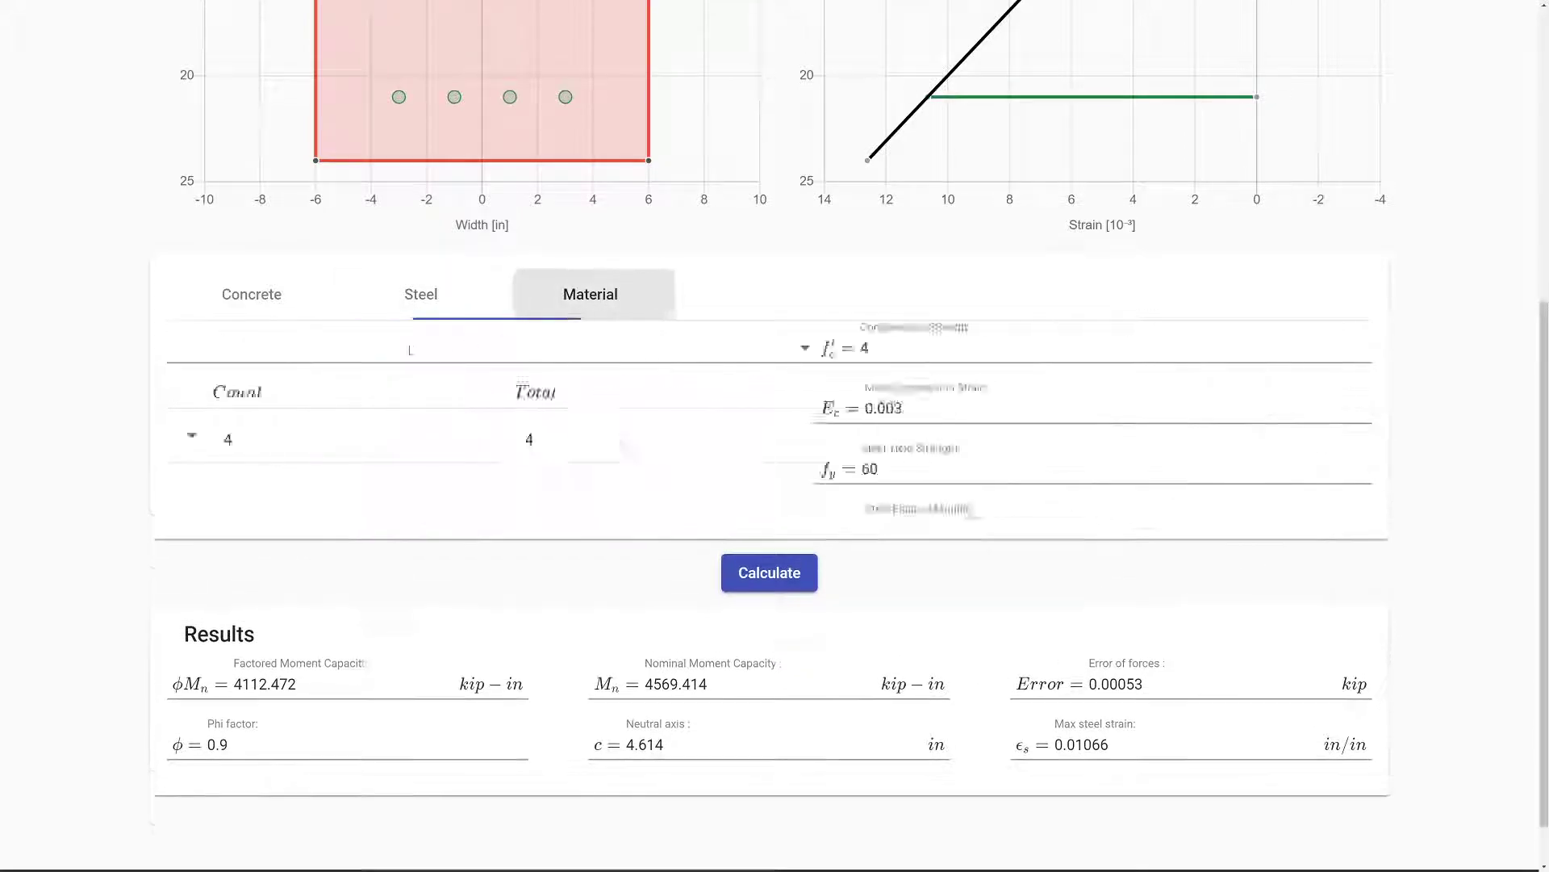
click(311, 298)
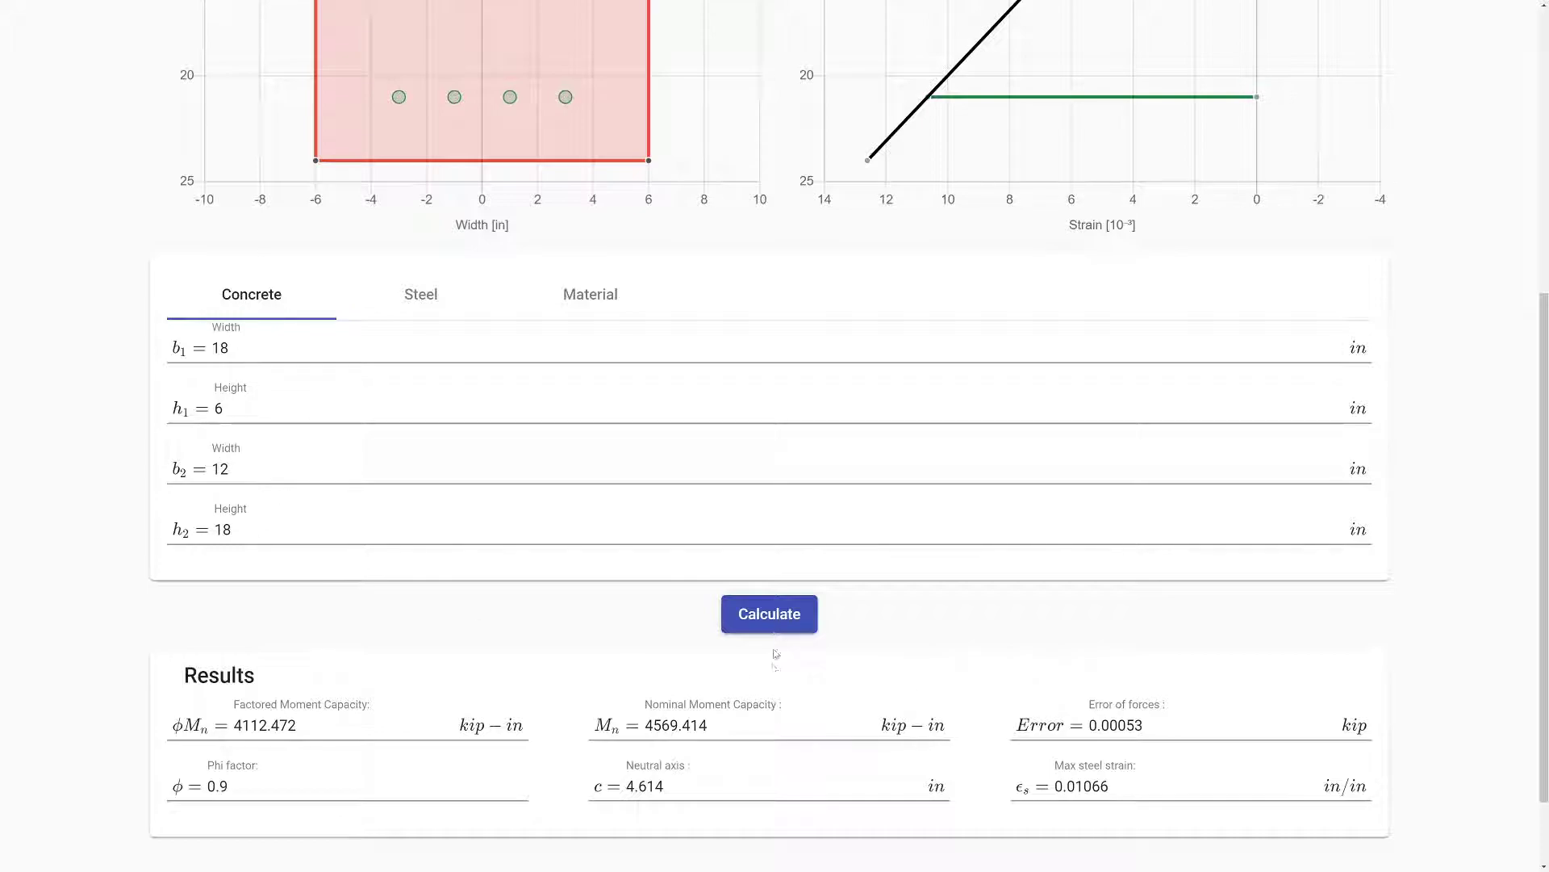
scroll(657, 667, down, 2)
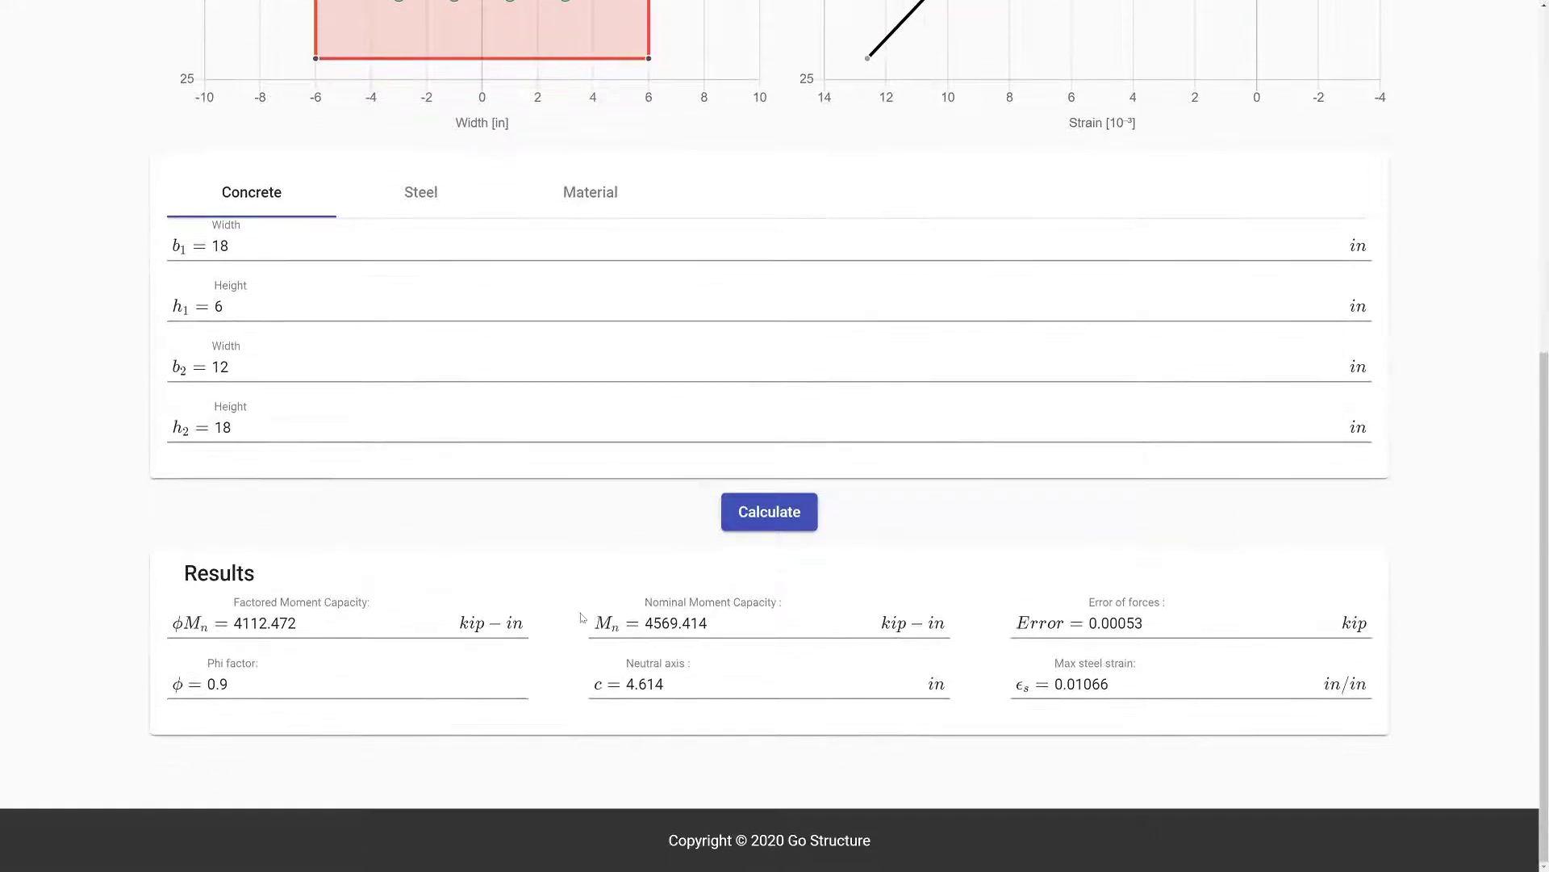
- Switch from the T-beam to the custom section calculator
scroll(426, 656, up, 7)
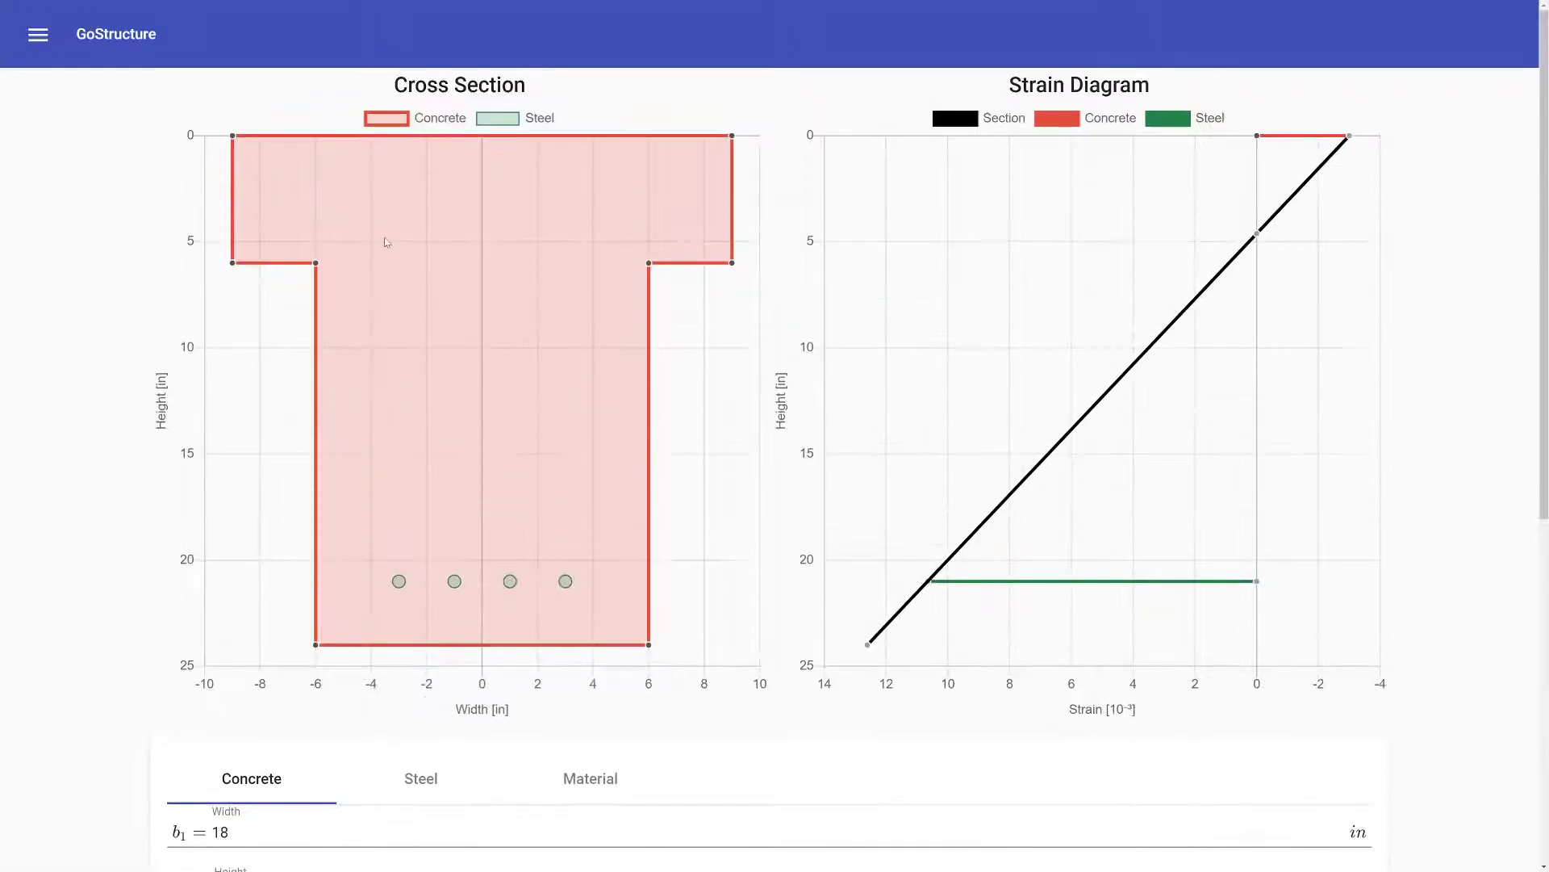
click(36, 42)
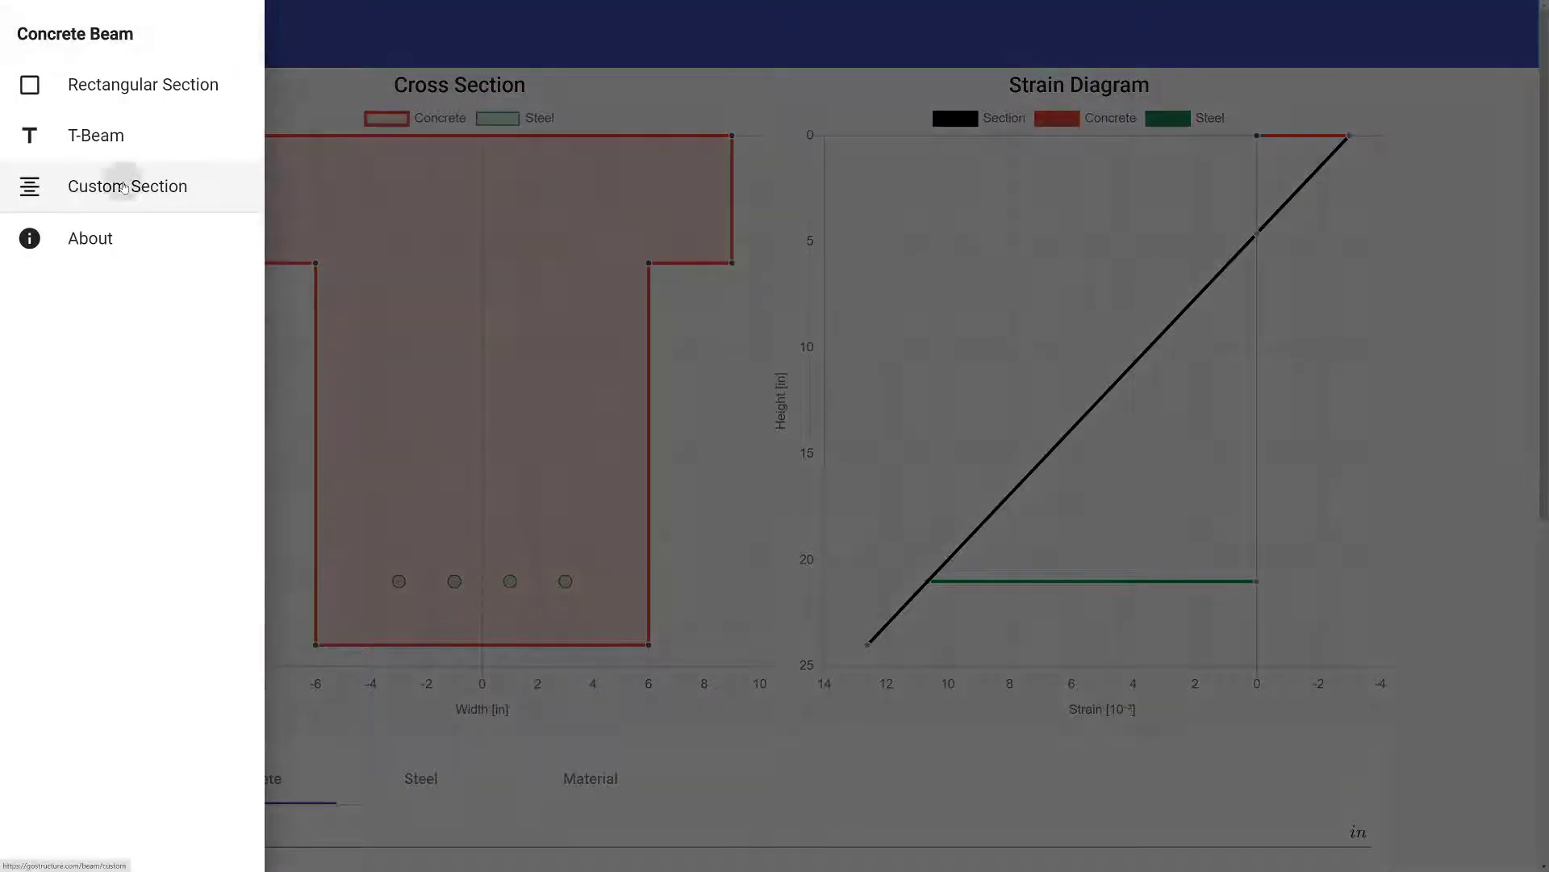
click(105, 183)
scroll(76, 420, down, 5)
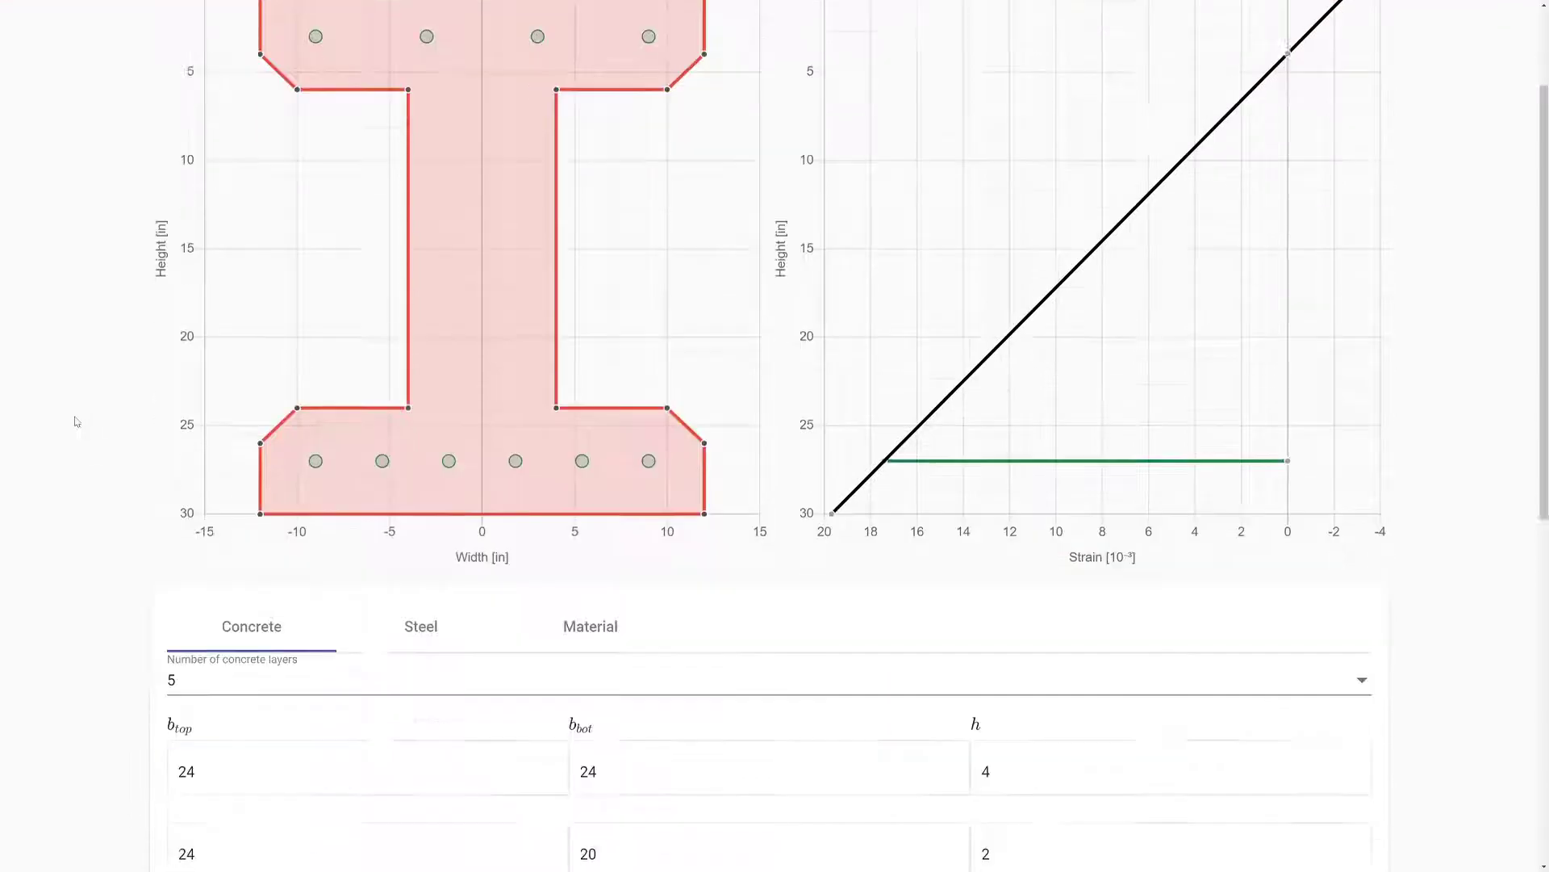
scroll(76, 419, up, 5)
scroll(73, 424, down, 6)
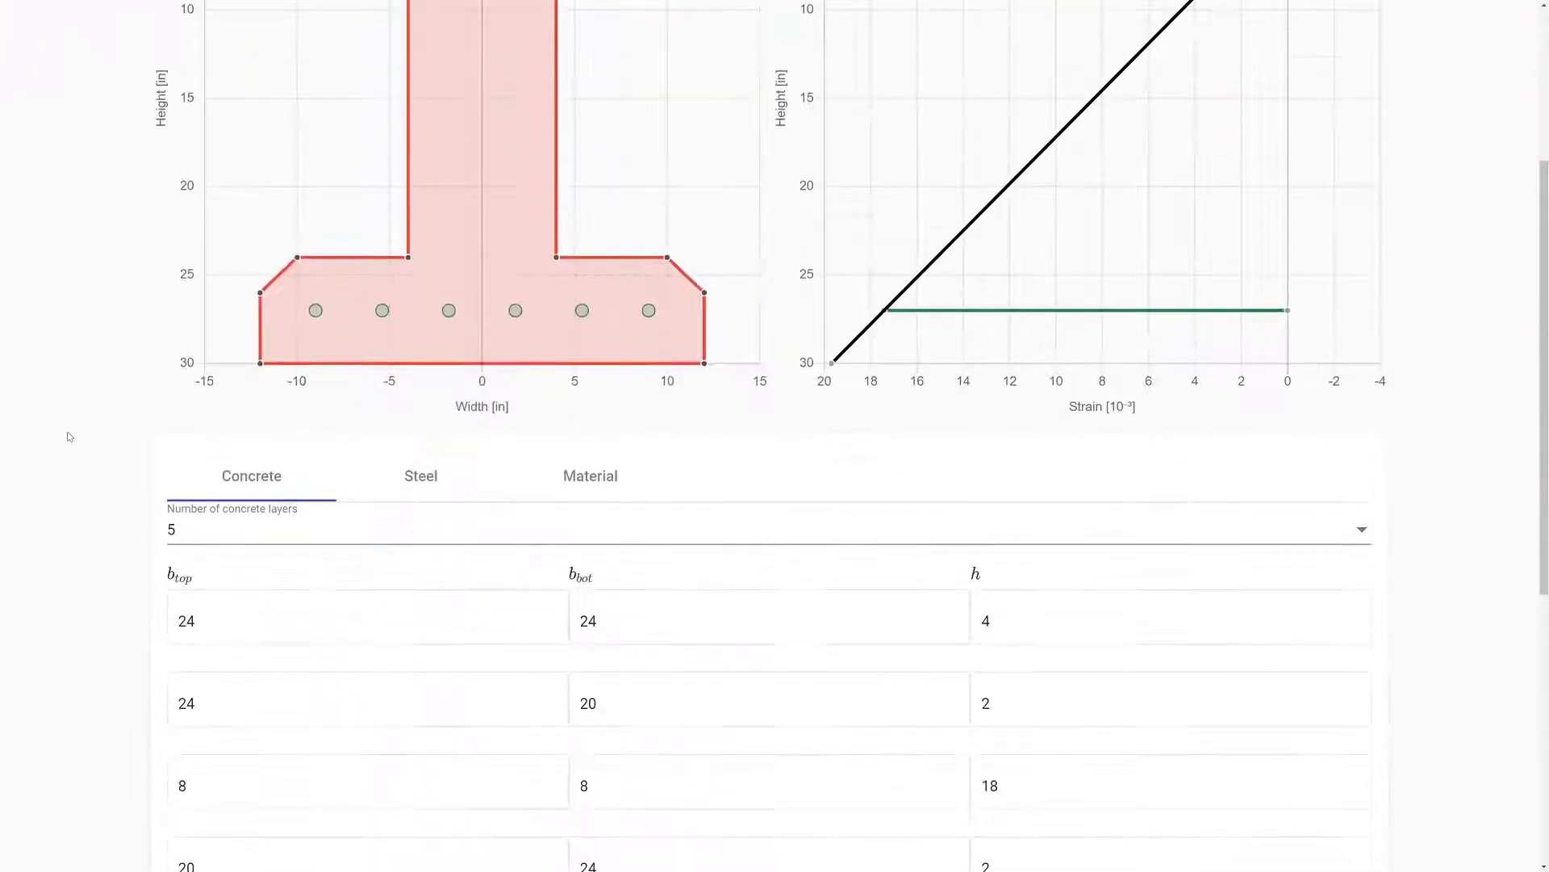
- View the custom section's steel inputs and its available concrete layer counts without changing the selection
click(420, 478)
click(379, 541)
click(242, 527)
click(277, 488)
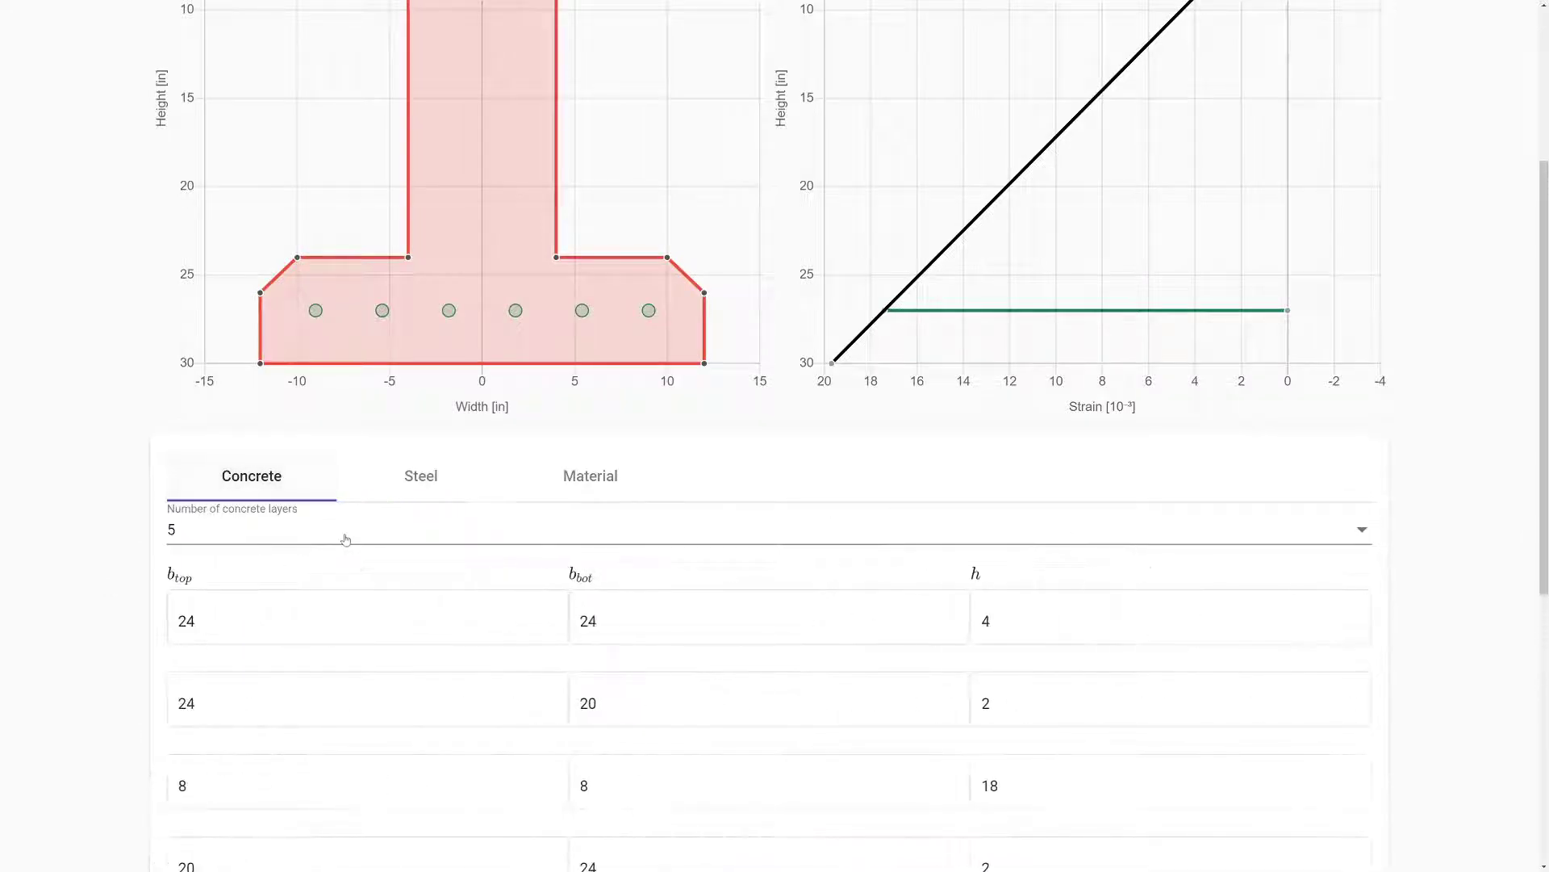
click(346, 539)
click(70, 557)
- Examine how the custom section's concrete layers, defined by top width, bottom width and height, form the I-shaped cross-section
scroll(97, 557, up, 6)
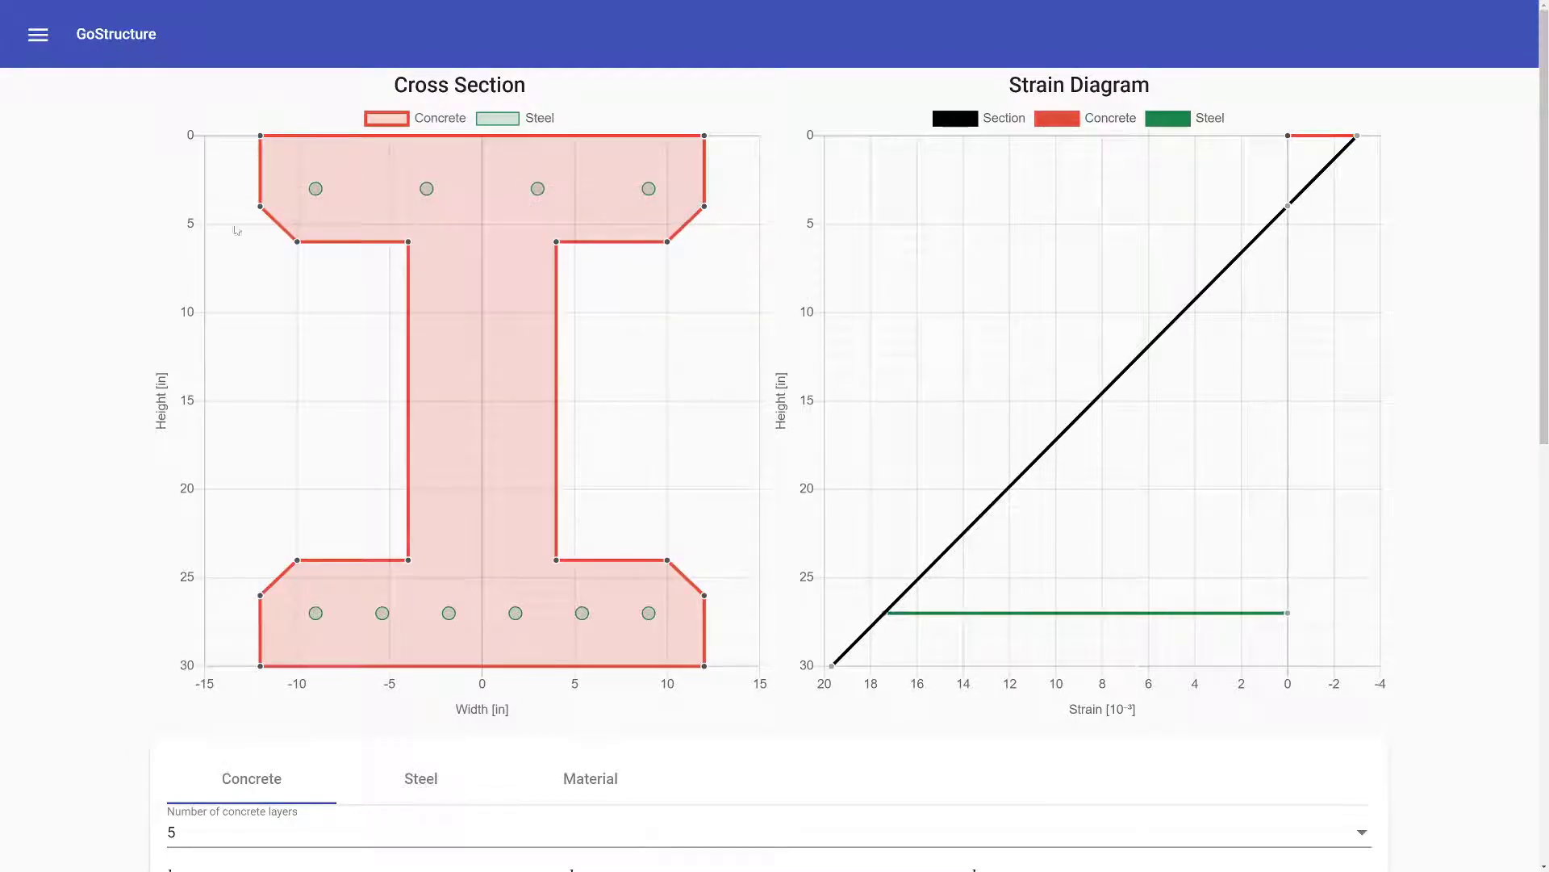
scroll(31, 380, down, 3)
scroll(65, 363, up, 3)
scroll(28, 517, down, 3)
scroll(60, 477, up, 5)
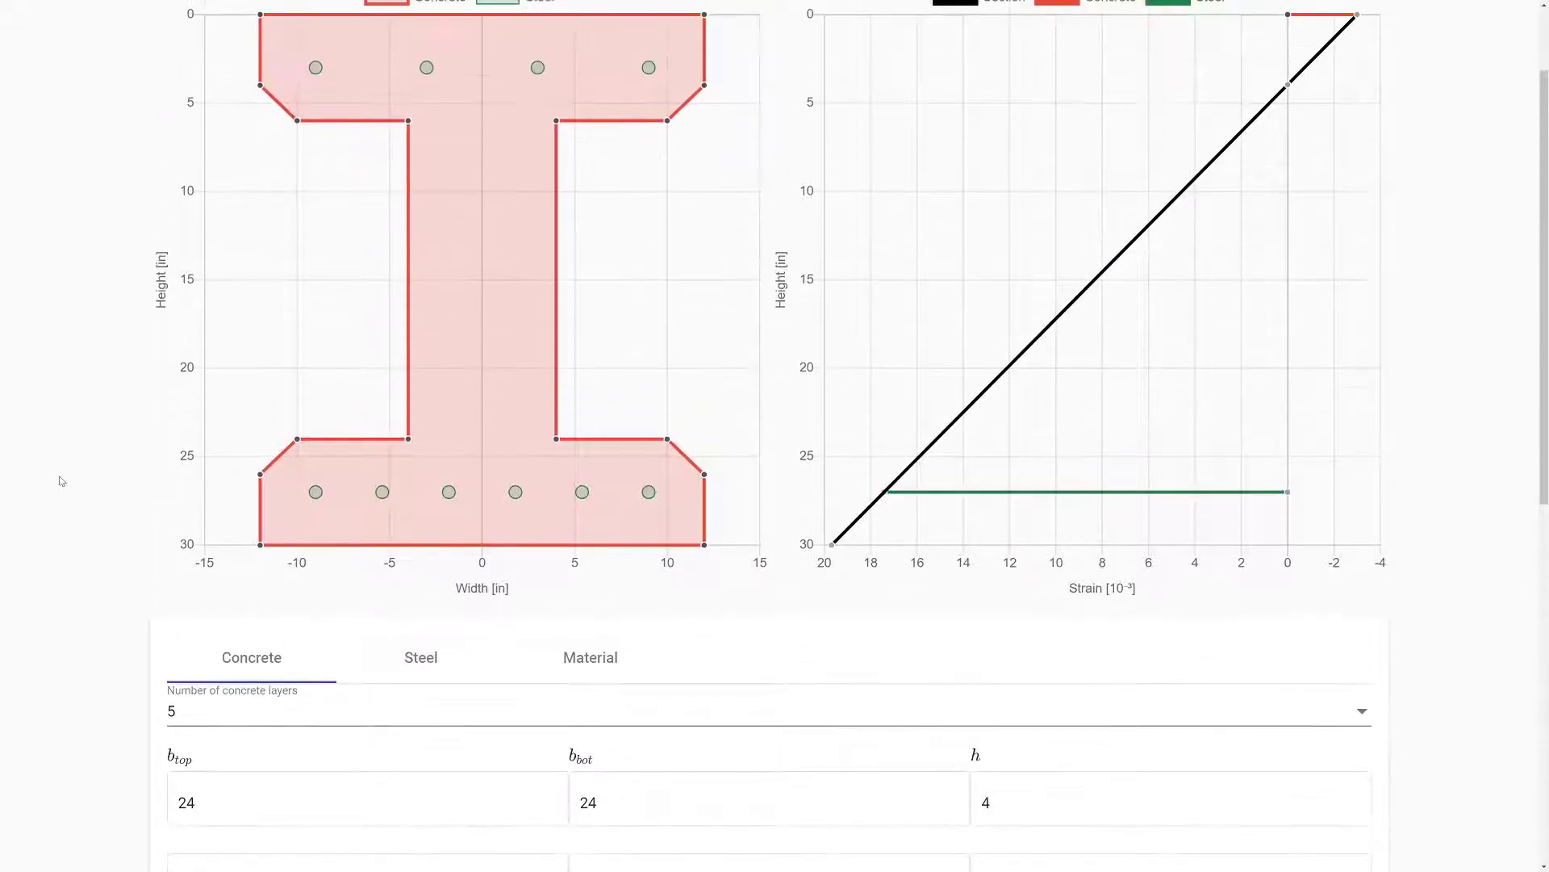
scroll(61, 480, down, 2)
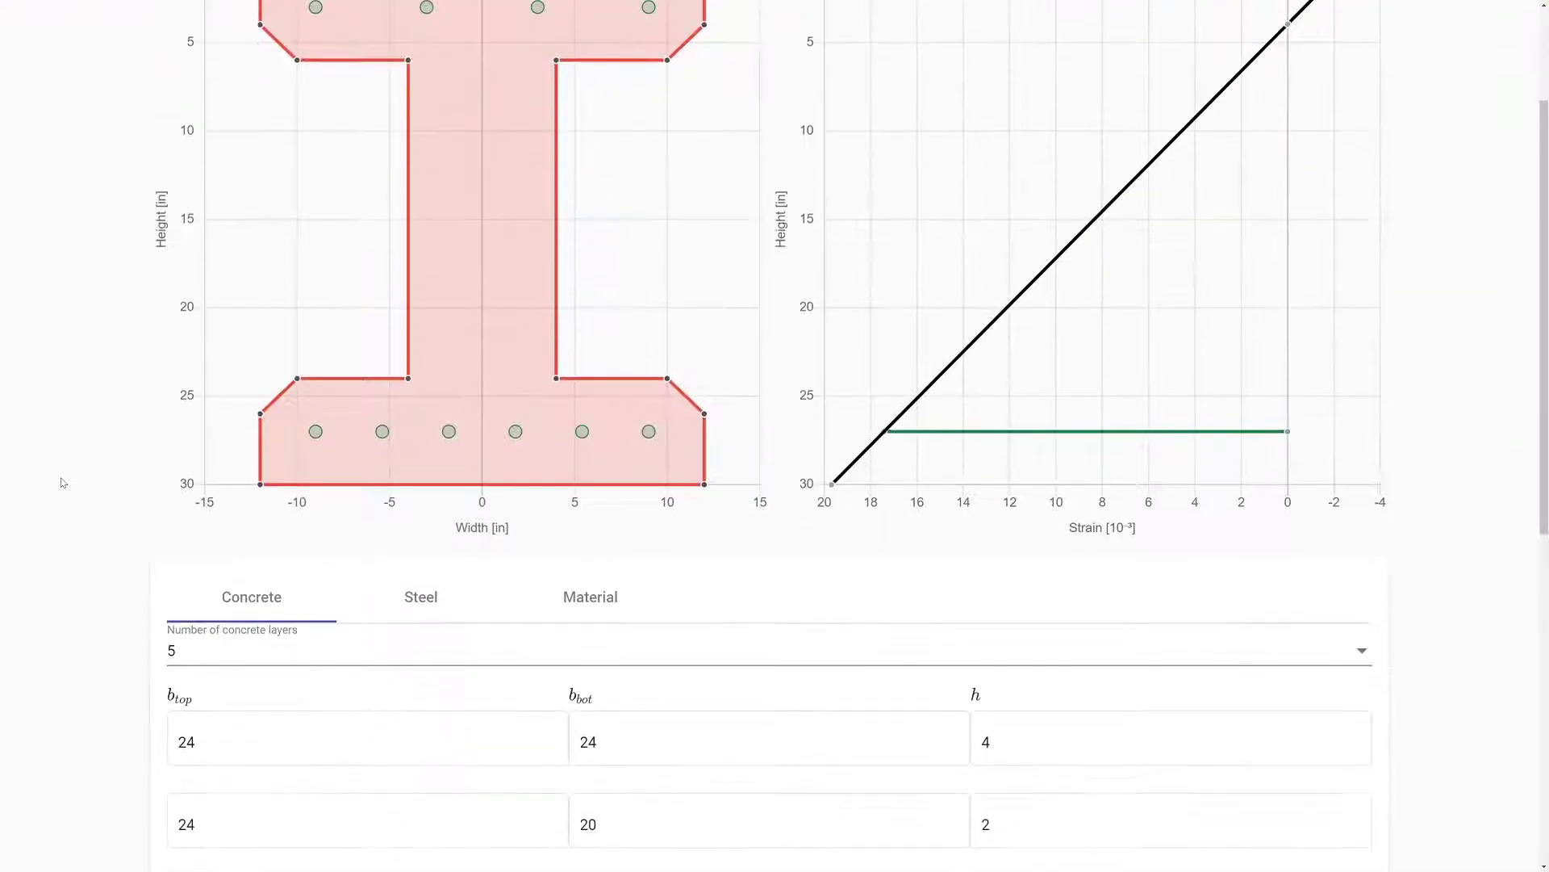
- Compare the custom section's two steel layers with the bars drawn in the flanges
click(421, 597)
scroll(347, 699, up, 2)
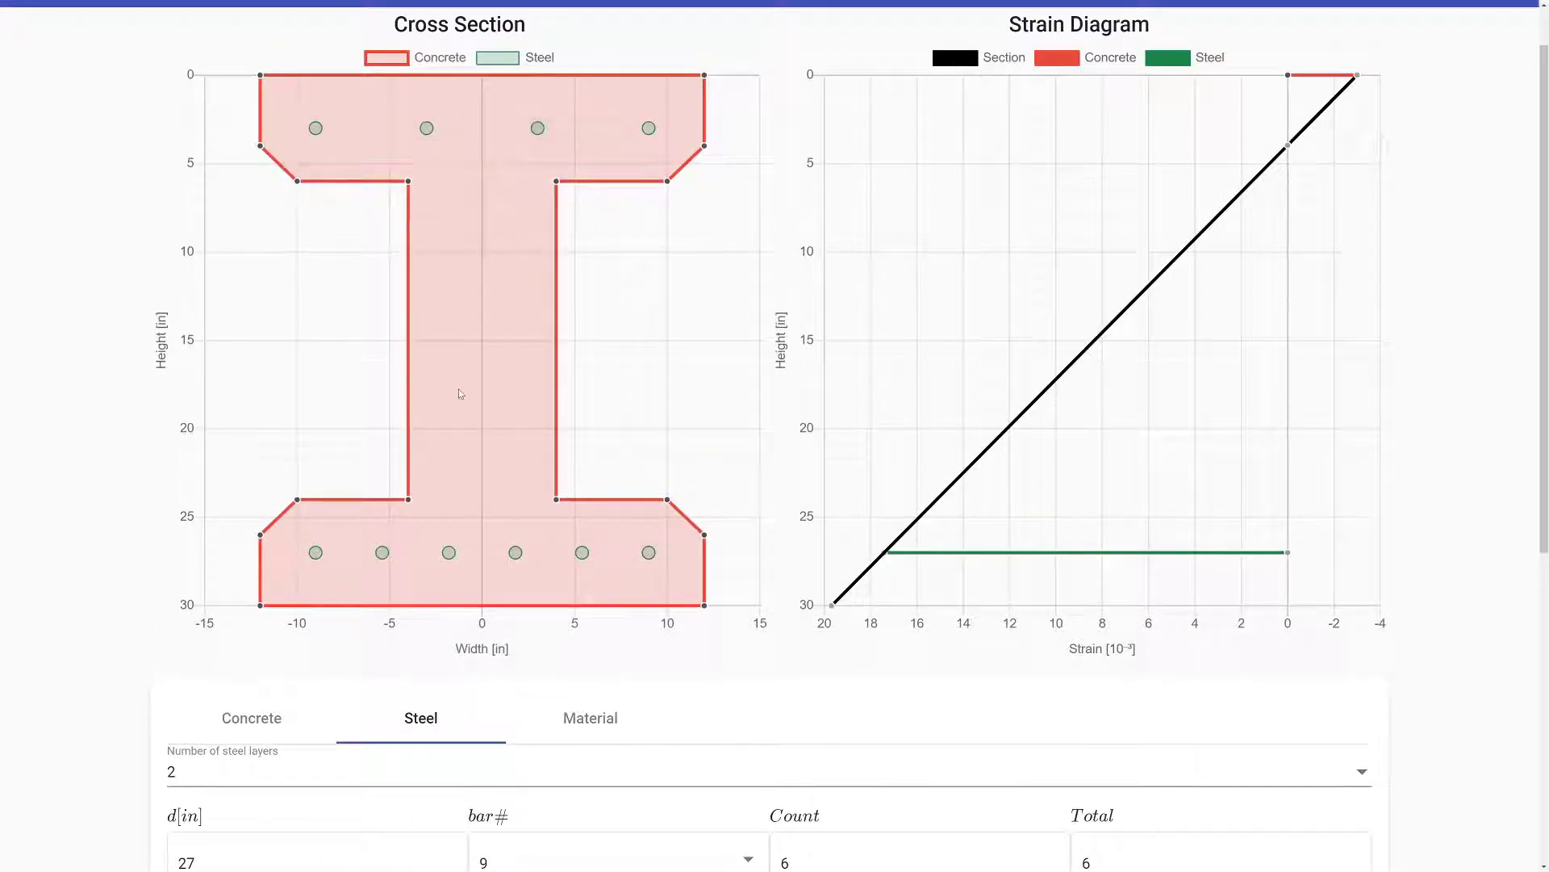
scroll(452, 400, down, 3)
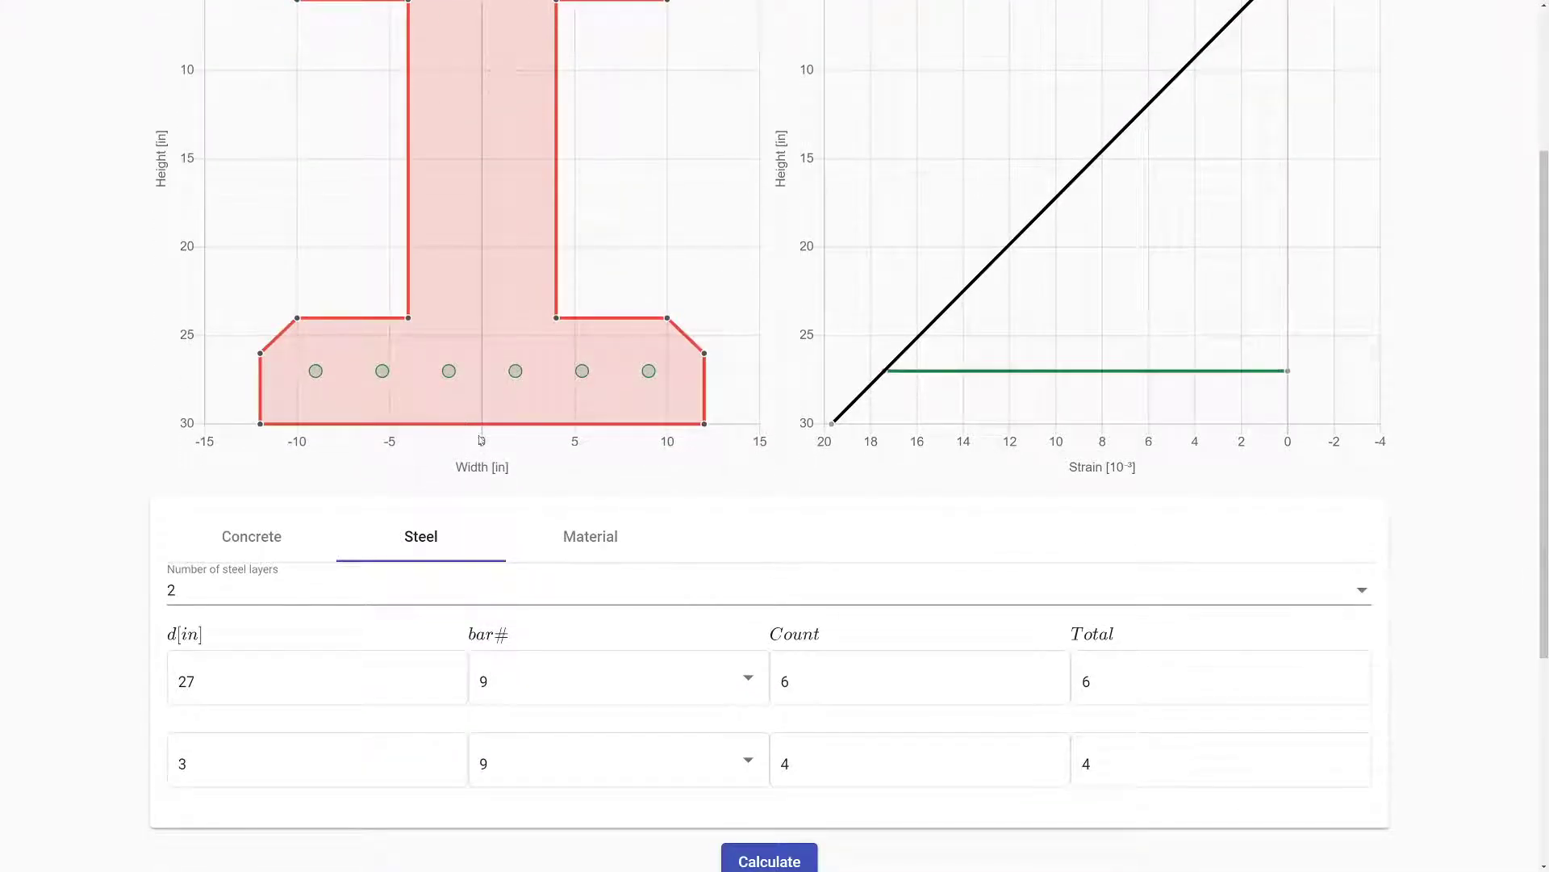
scroll(481, 440, up, 1)
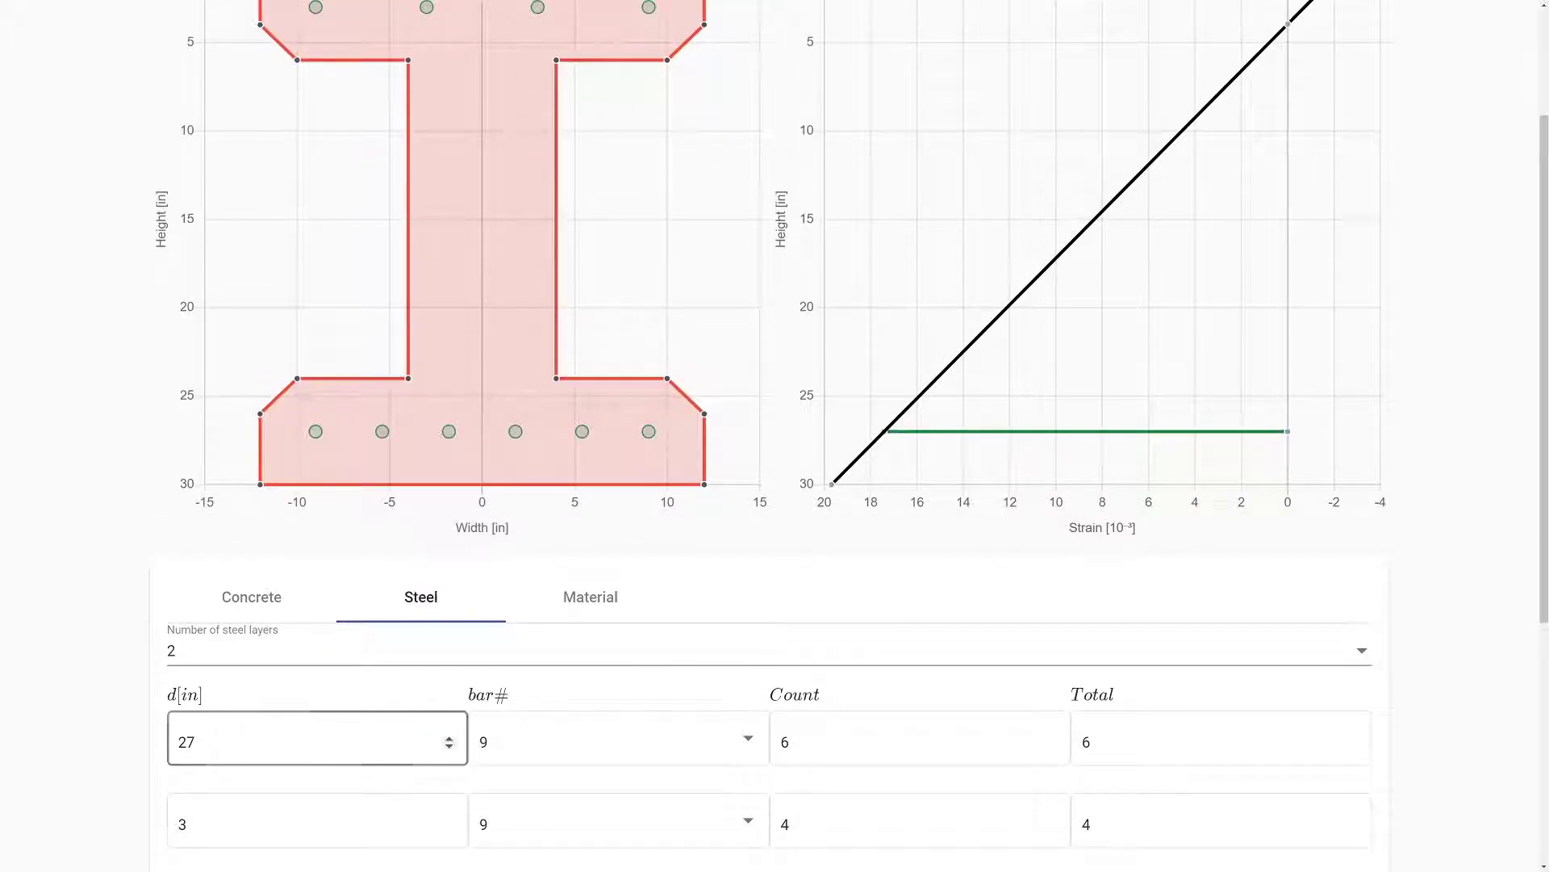
- Reduce the six-bar steel layer's depth d one inch at a time, past 11 in, to move the bars up through the web
click(450, 747)
click(449, 747)
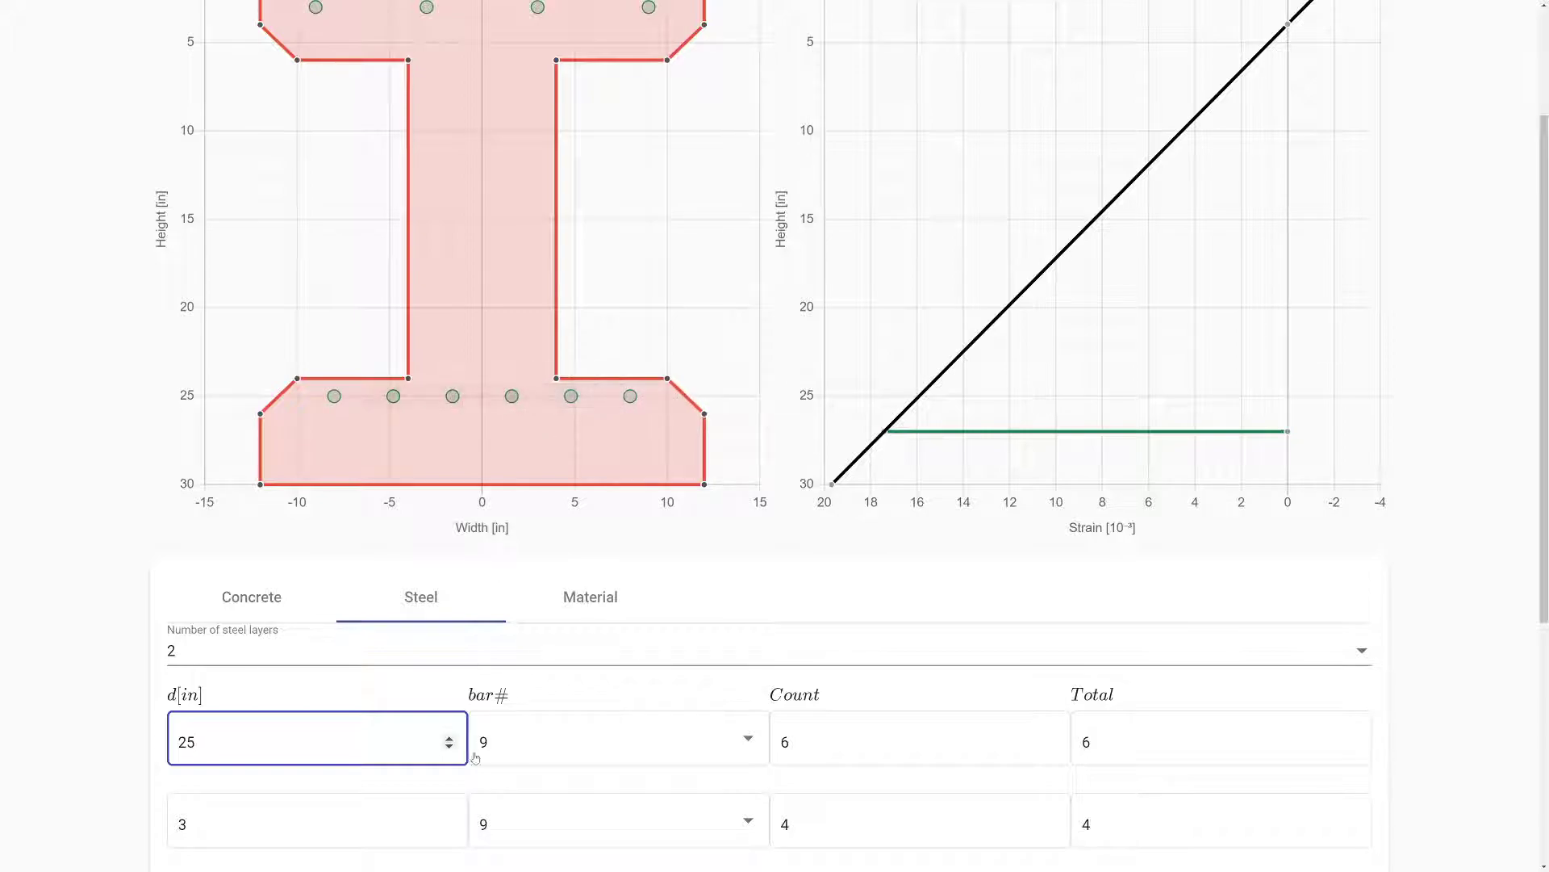
click(450, 747)
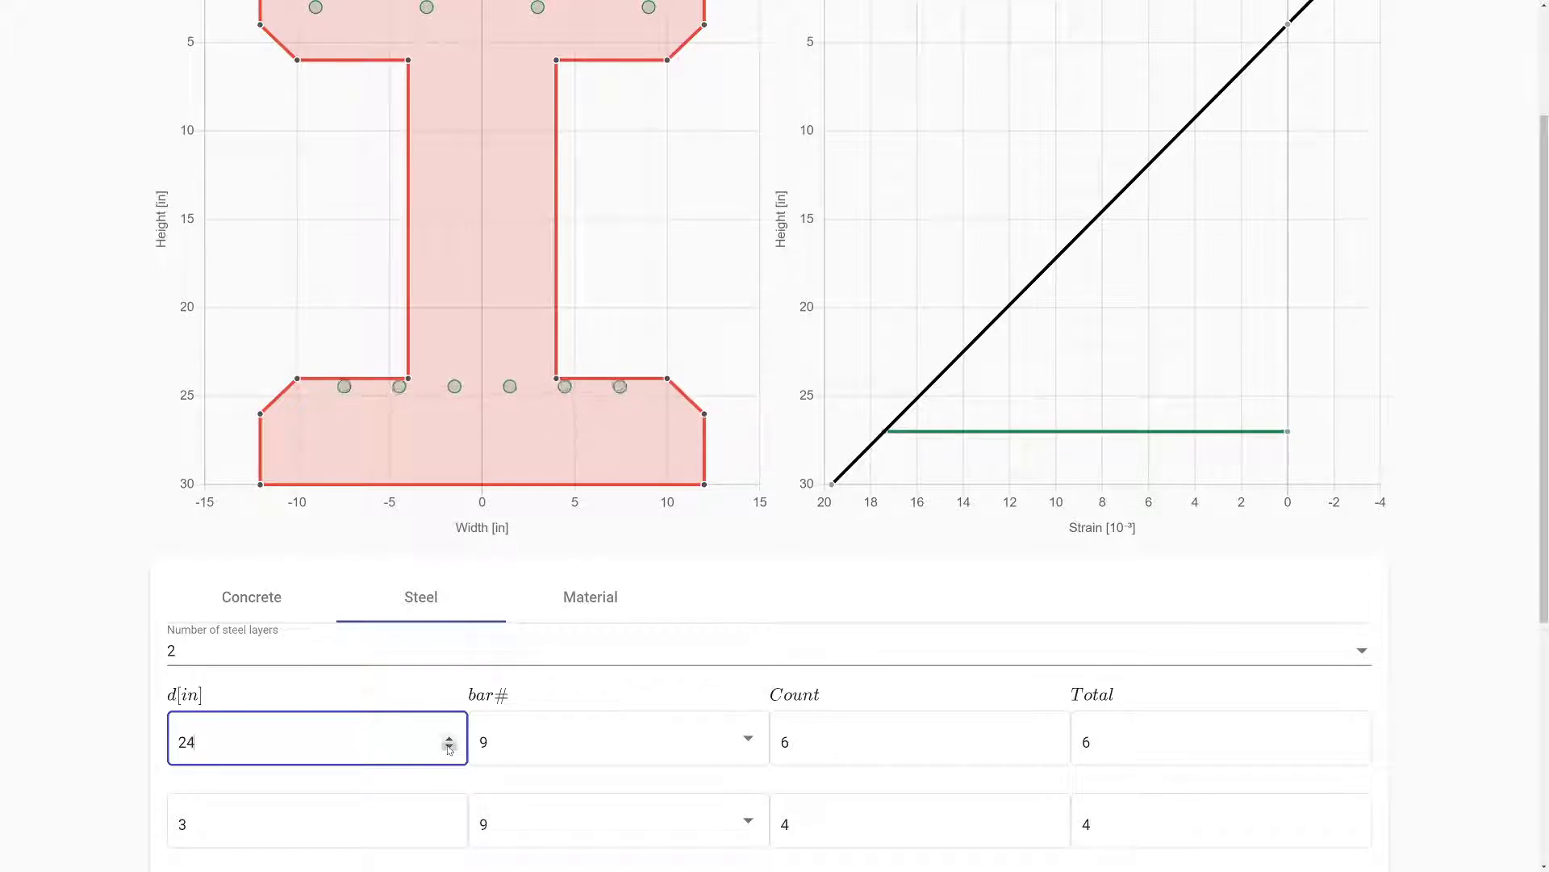
click(450, 747)
click(449, 747)
click(449, 747)
click(450, 747)
click(450, 747)
click(449, 747)
click(449, 748)
click(450, 747)
click(449, 747)
click(450, 747)
click(449, 747)
click(449, 748)
click(449, 747)
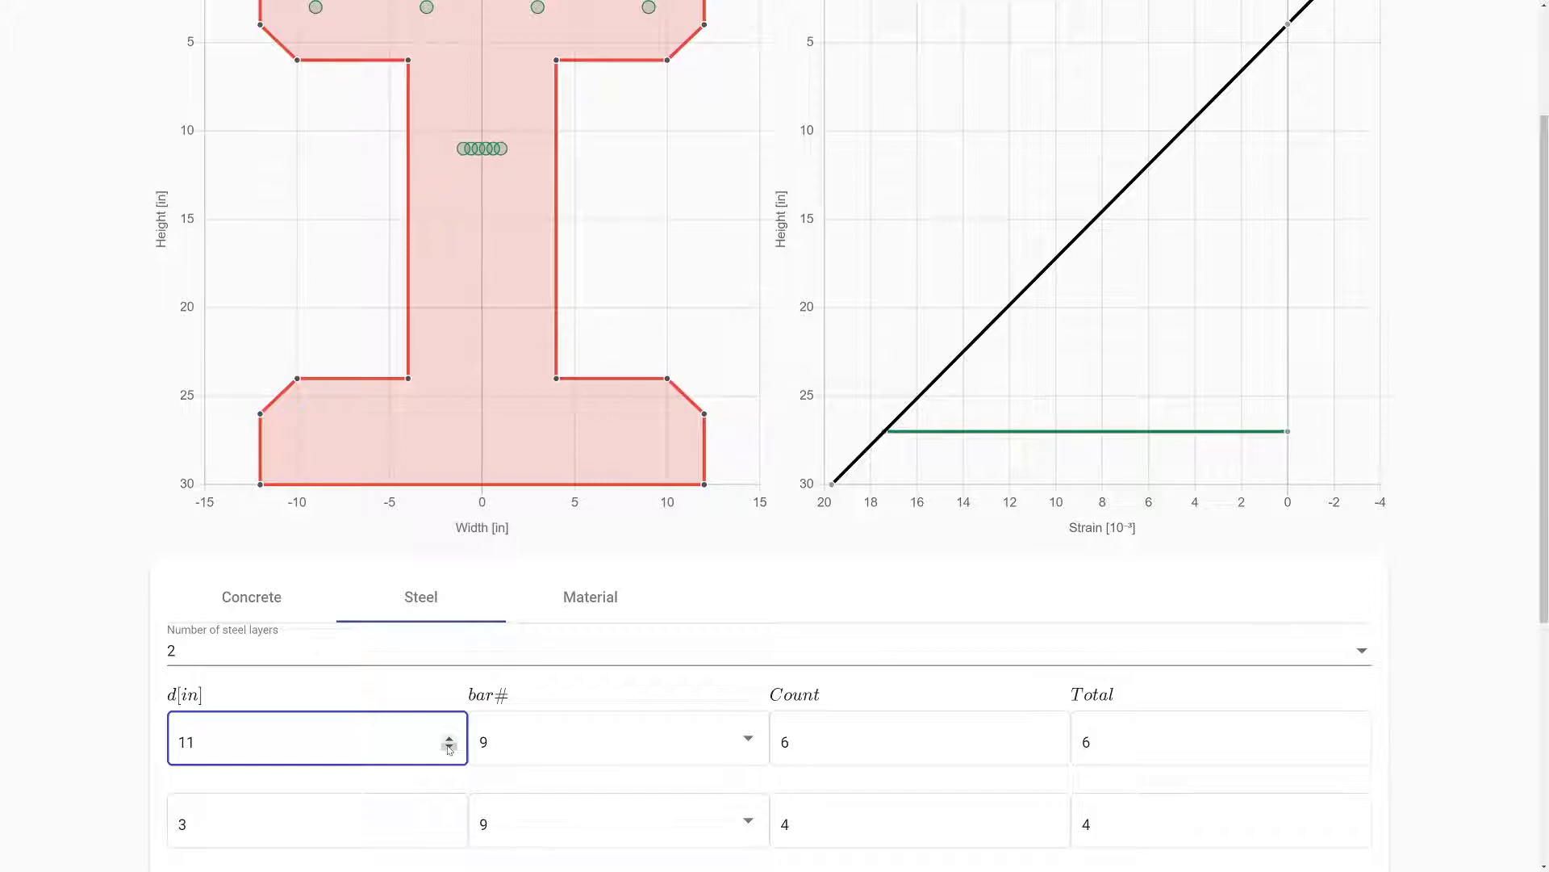
click(450, 748)
click(450, 747)
click(449, 747)
click(450, 747)
click(450, 748)
click(449, 747)
click(448, 745)
- Restore the six-bar steel layer's depth d to 27 in
click(451, 739)
click(450, 739)
click(450, 738)
click(450, 739)
click(450, 738)
click(450, 737)
click(449, 738)
click(450, 738)
click(450, 738)
click(450, 738)
click(450, 737)
click(449, 738)
click(450, 737)
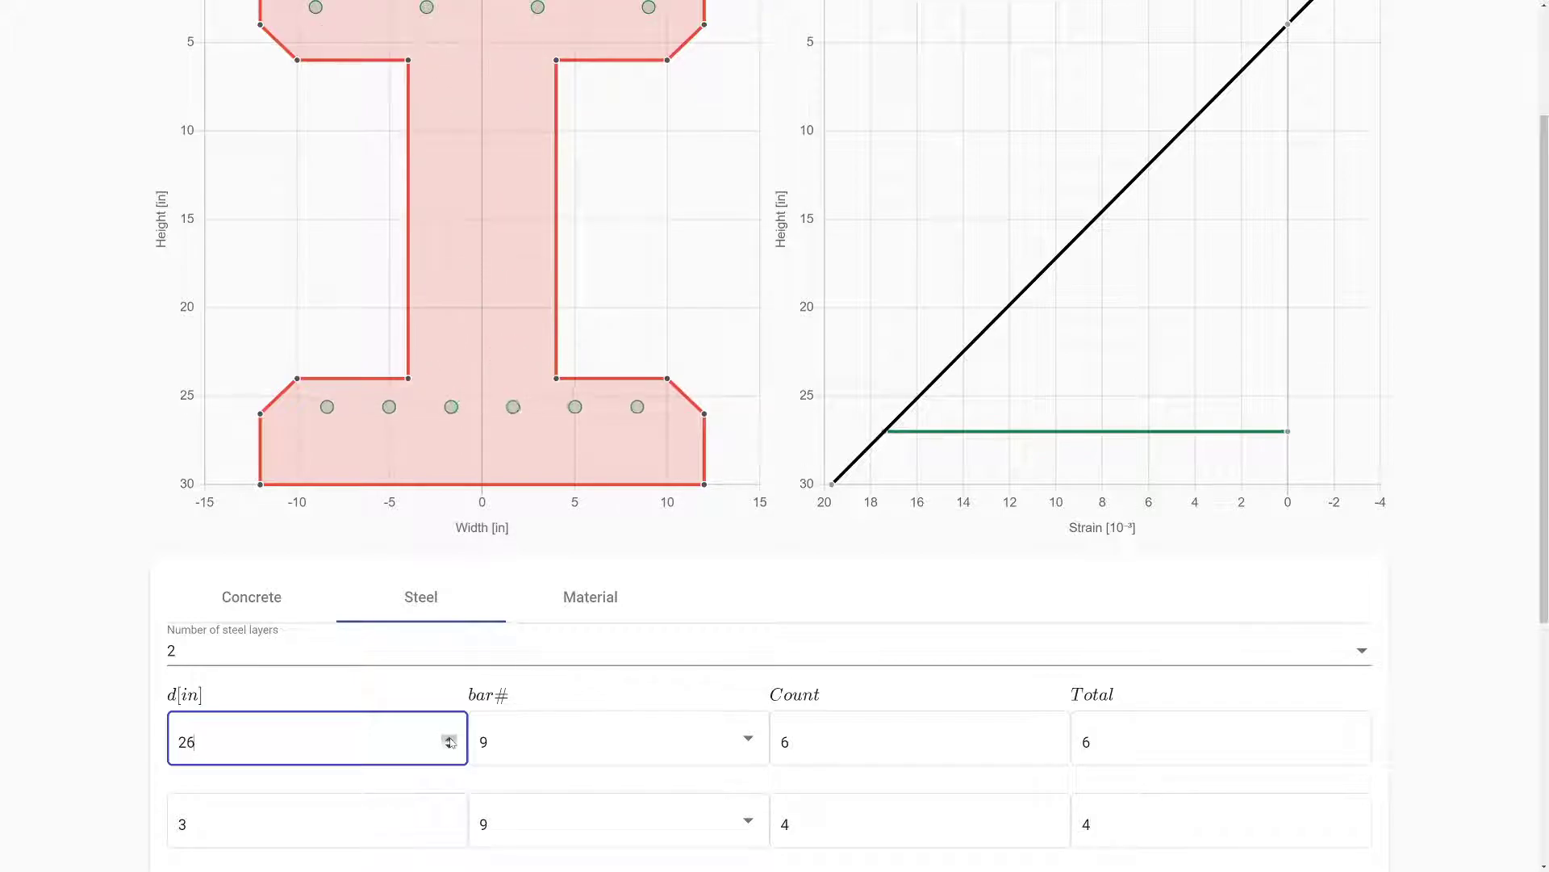
click(450, 738)
click(449, 737)
click(450, 745)
- Check the two steel layers' depths against the bar positions in the custom cross-section
scroll(373, 571, up, 2)
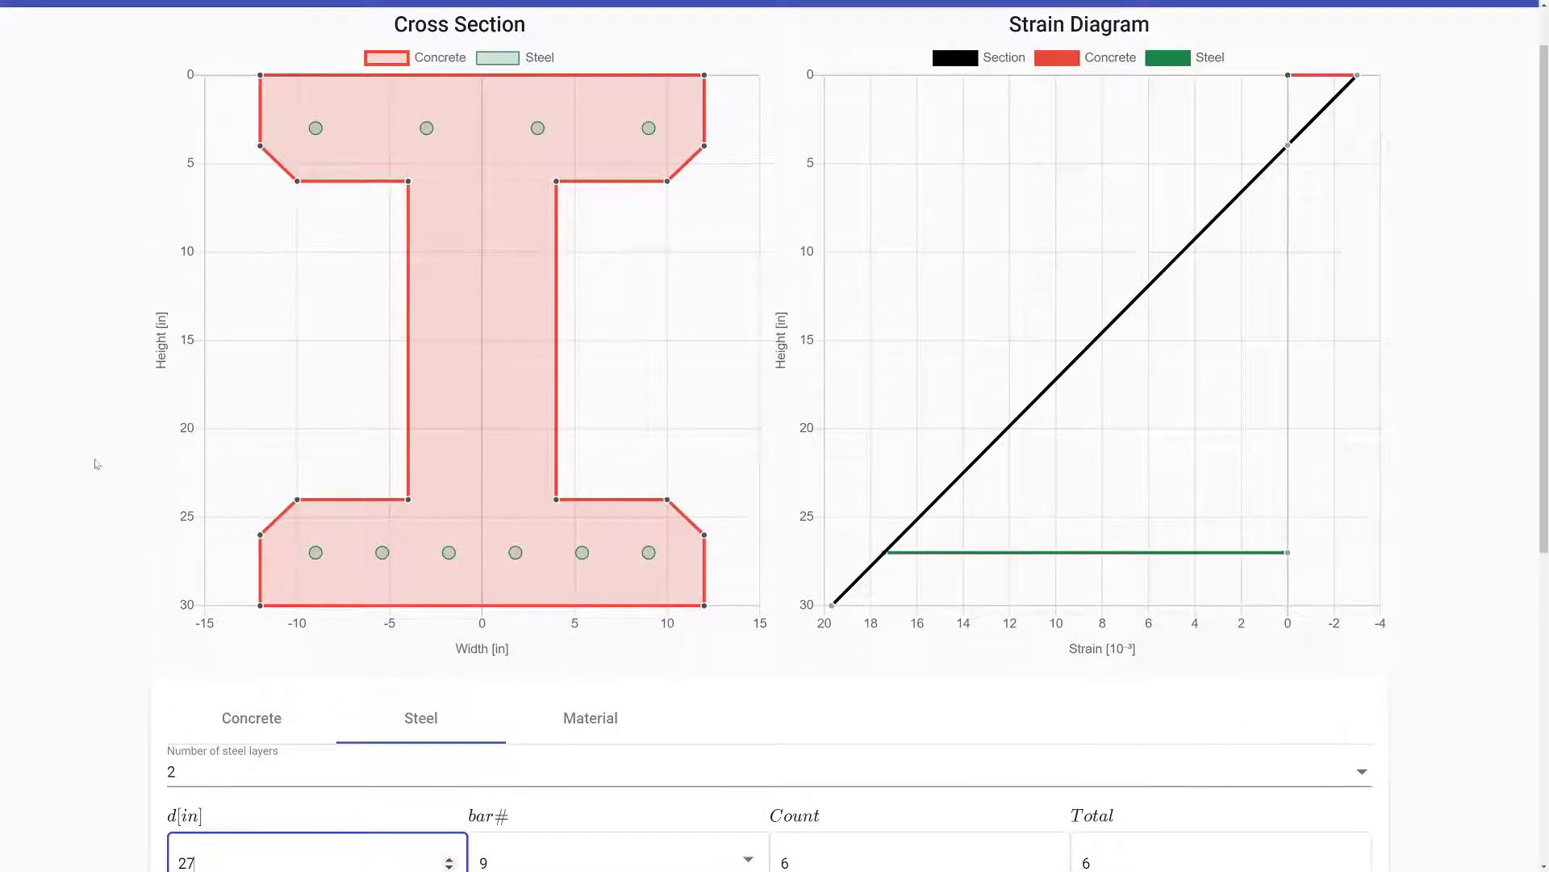
scroll(99, 462, down, 2)
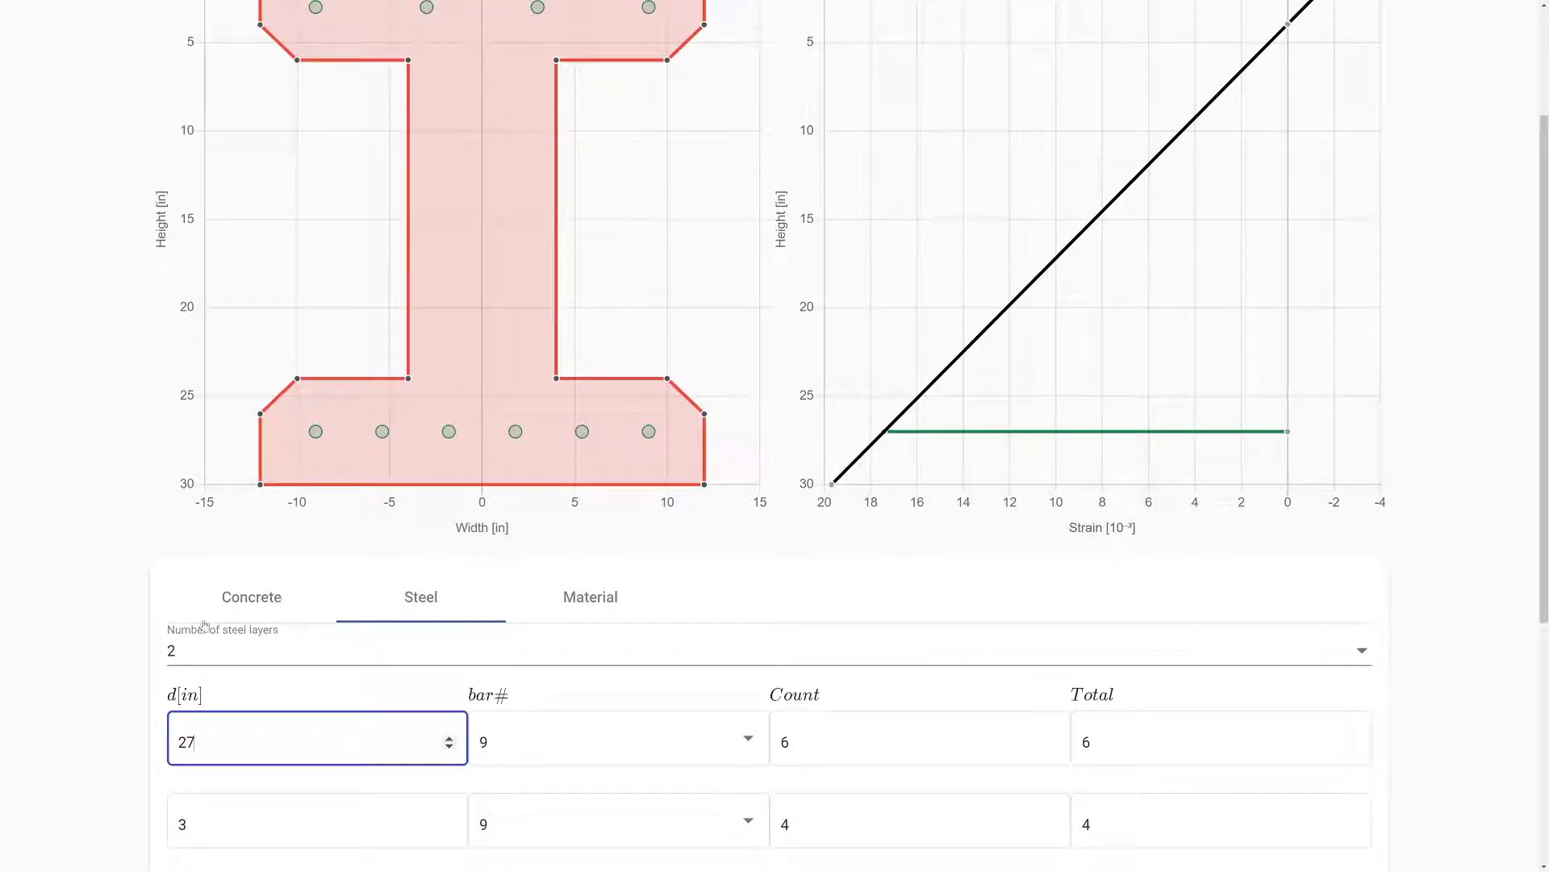
scroll(117, 556, up, 1)
scroll(119, 556, down, 3)
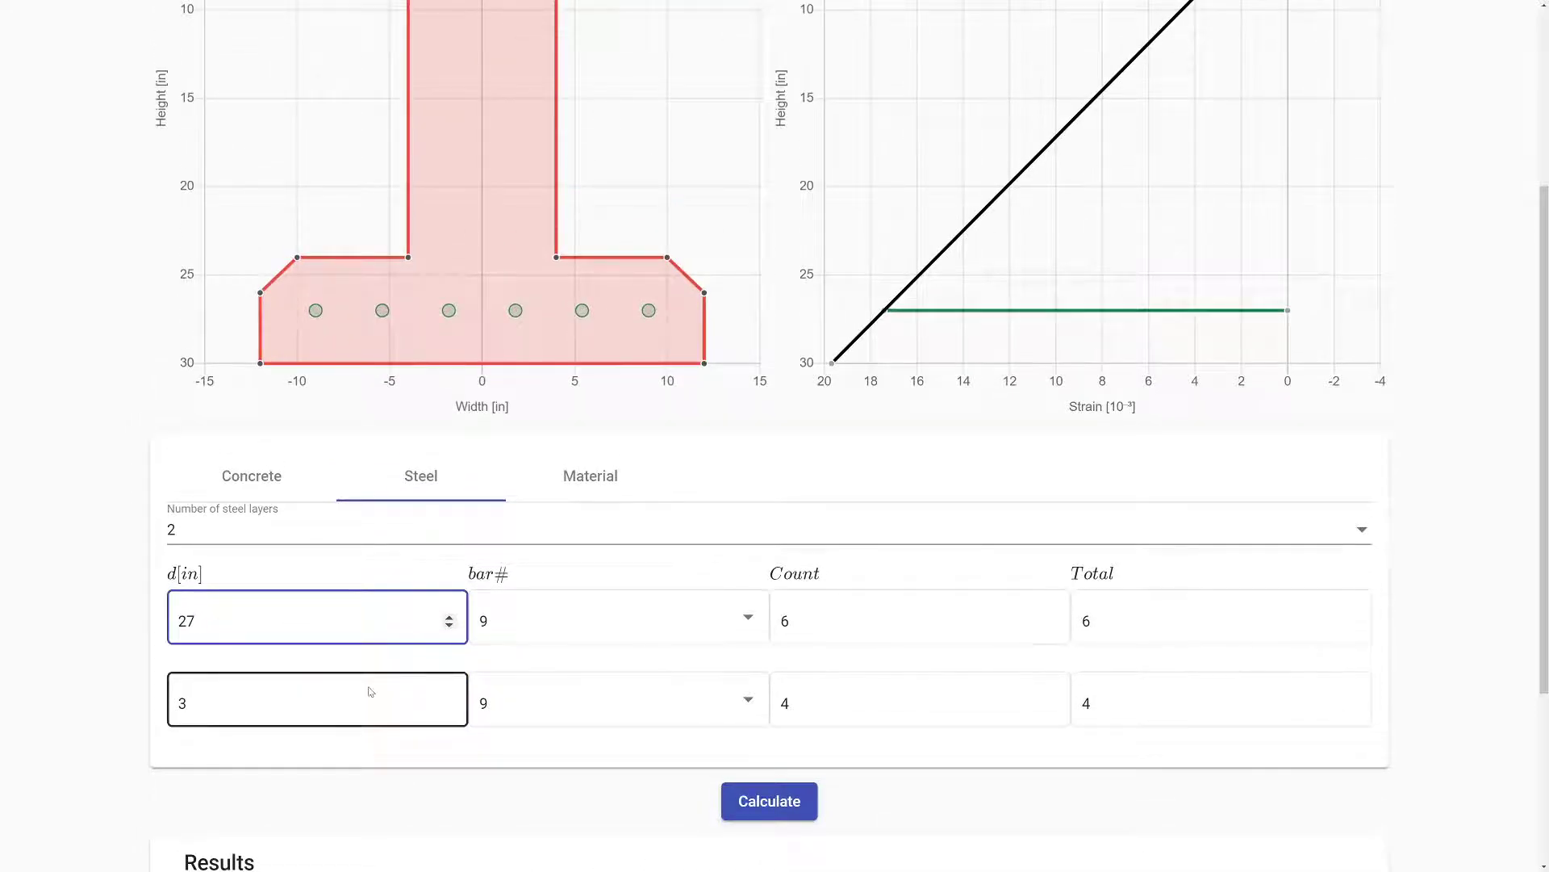
- Return to the custom section's concrete layers and view the available layer counts, keeping five layers
click(255, 475)
scroll(95, 573, up, 3)
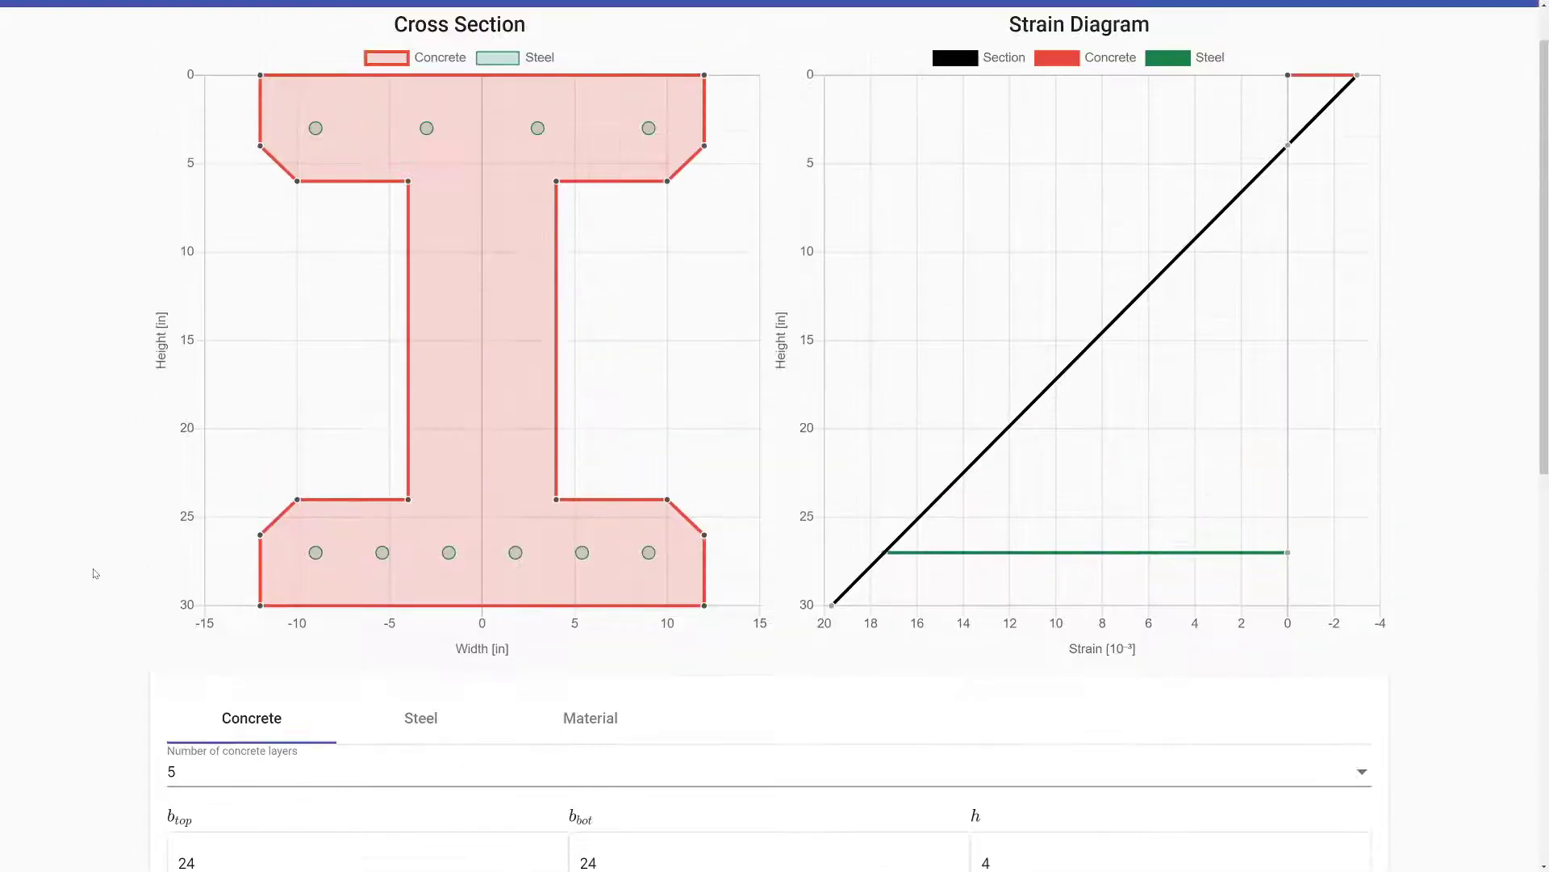
scroll(193, 694, down, 3)
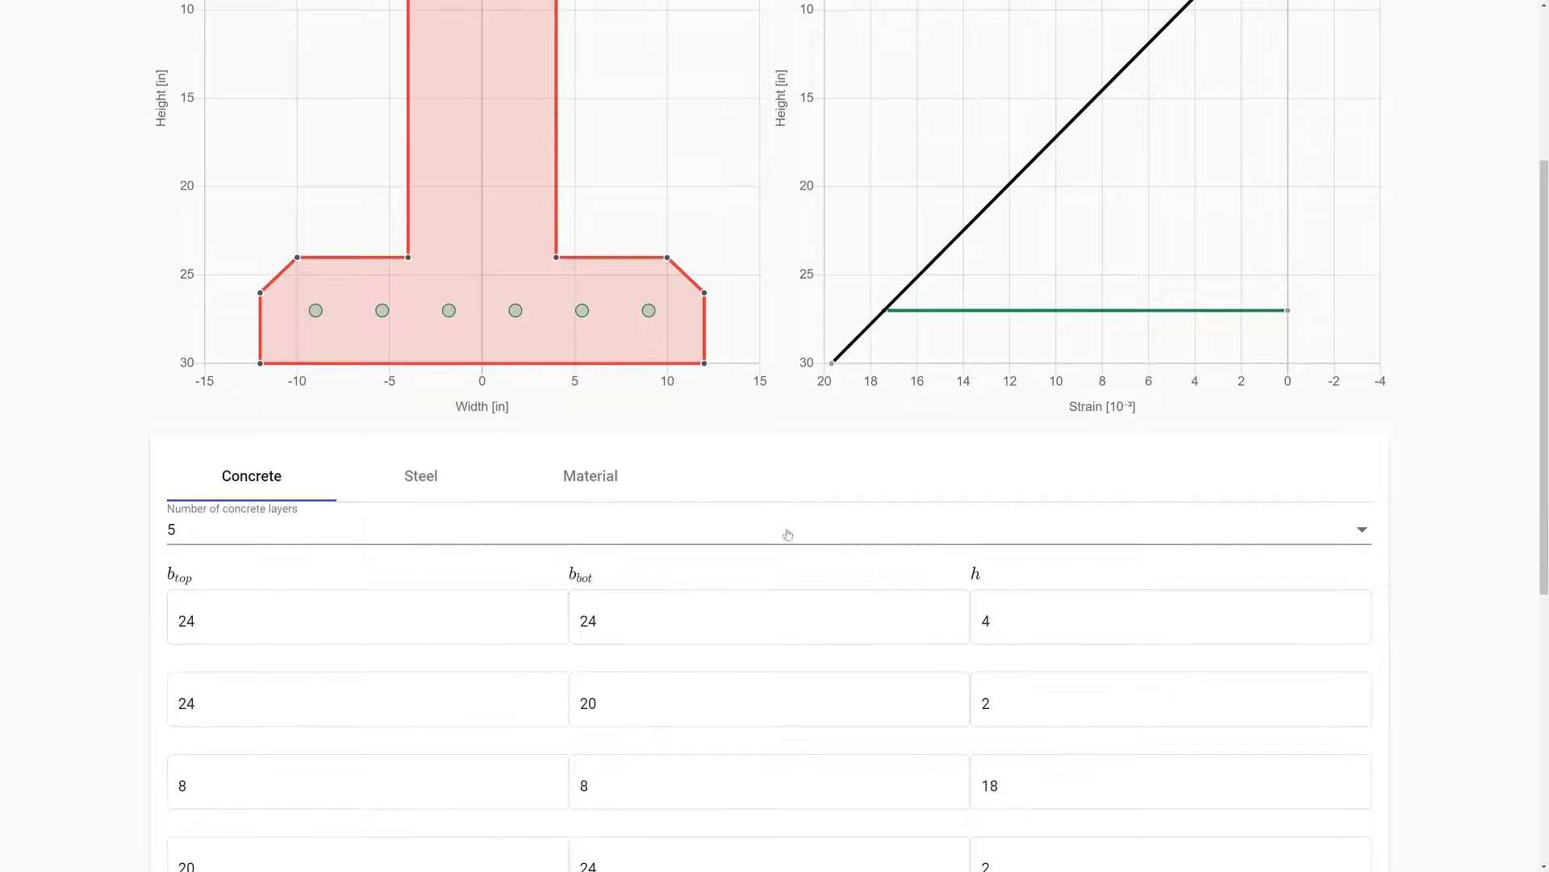
click(789, 539)
scroll(259, 581, down, 2)
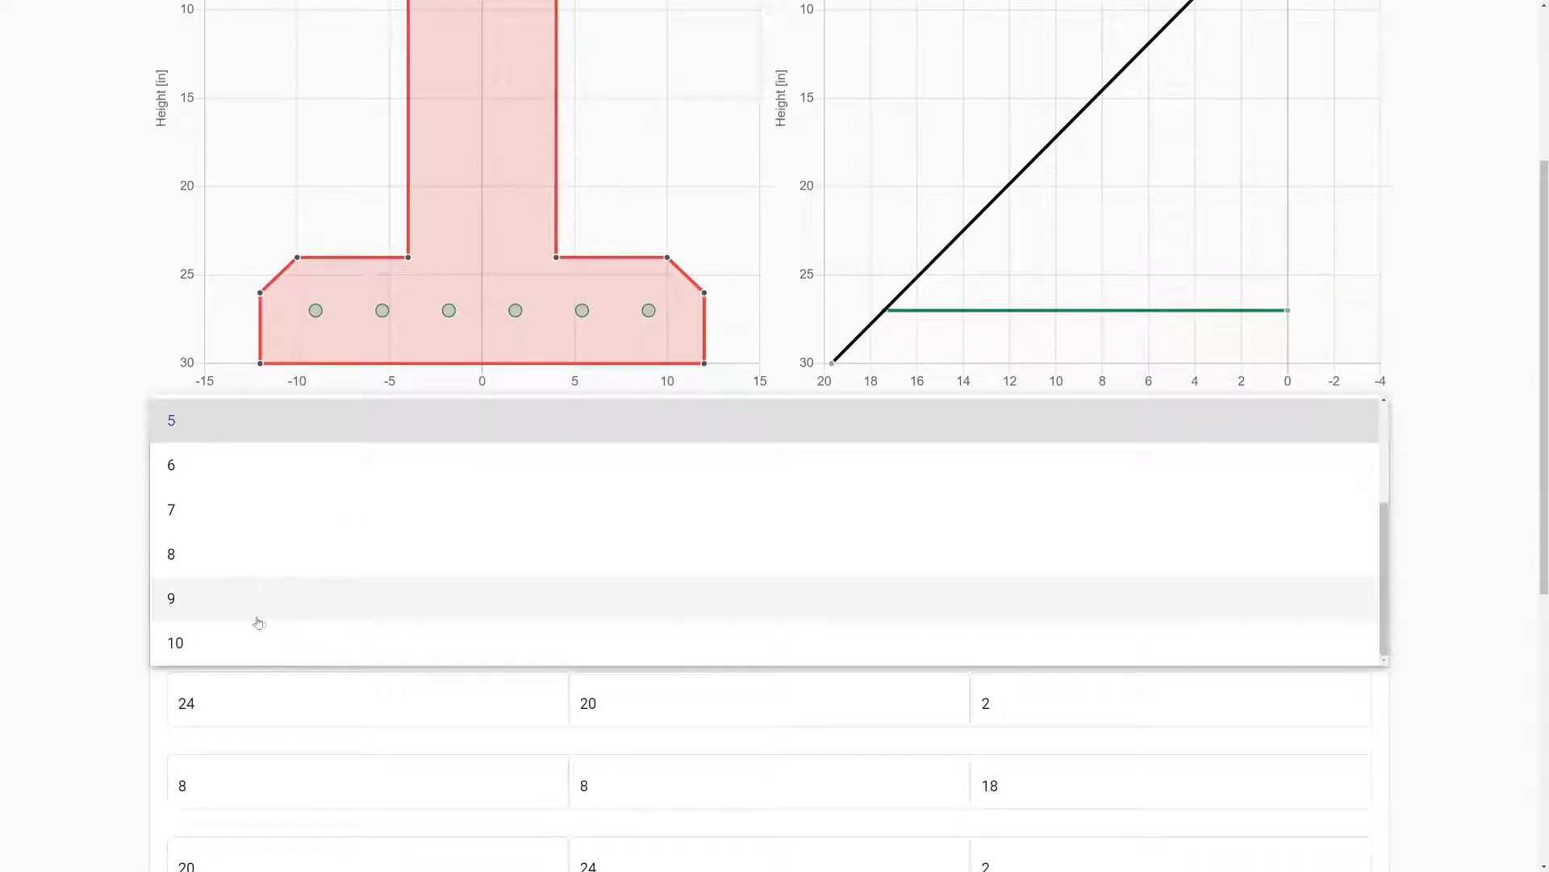
click(90, 549)
click(205, 602)
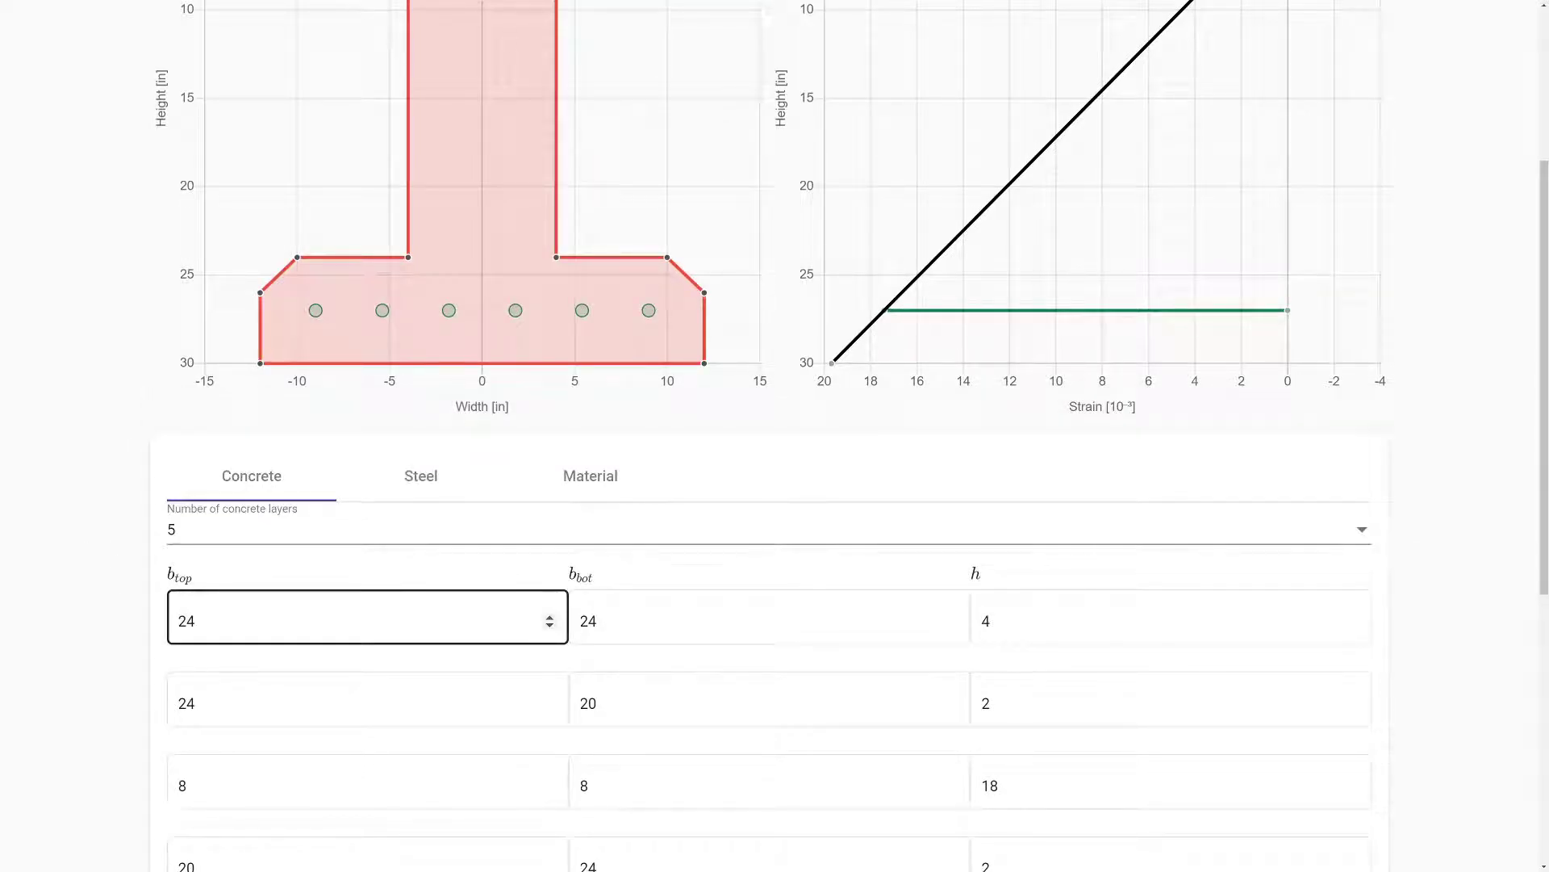
- Examine how the first concrete layer's top width, bottom width and height match the top flange outline
scroll(138, 597, up, 4)
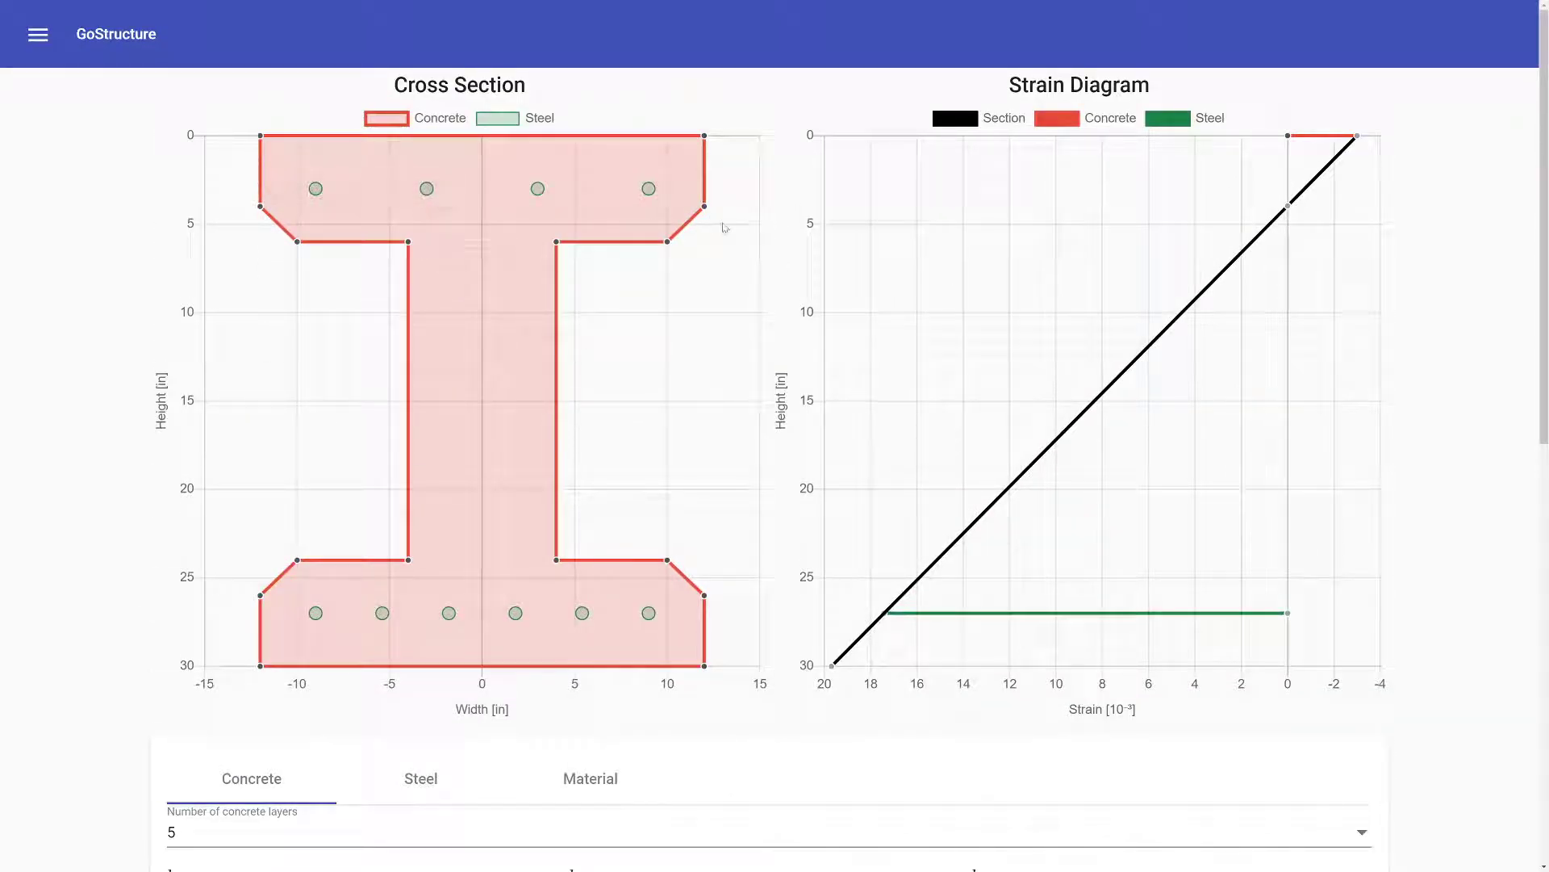
scroll(124, 485, down, 2)
click(226, 723)
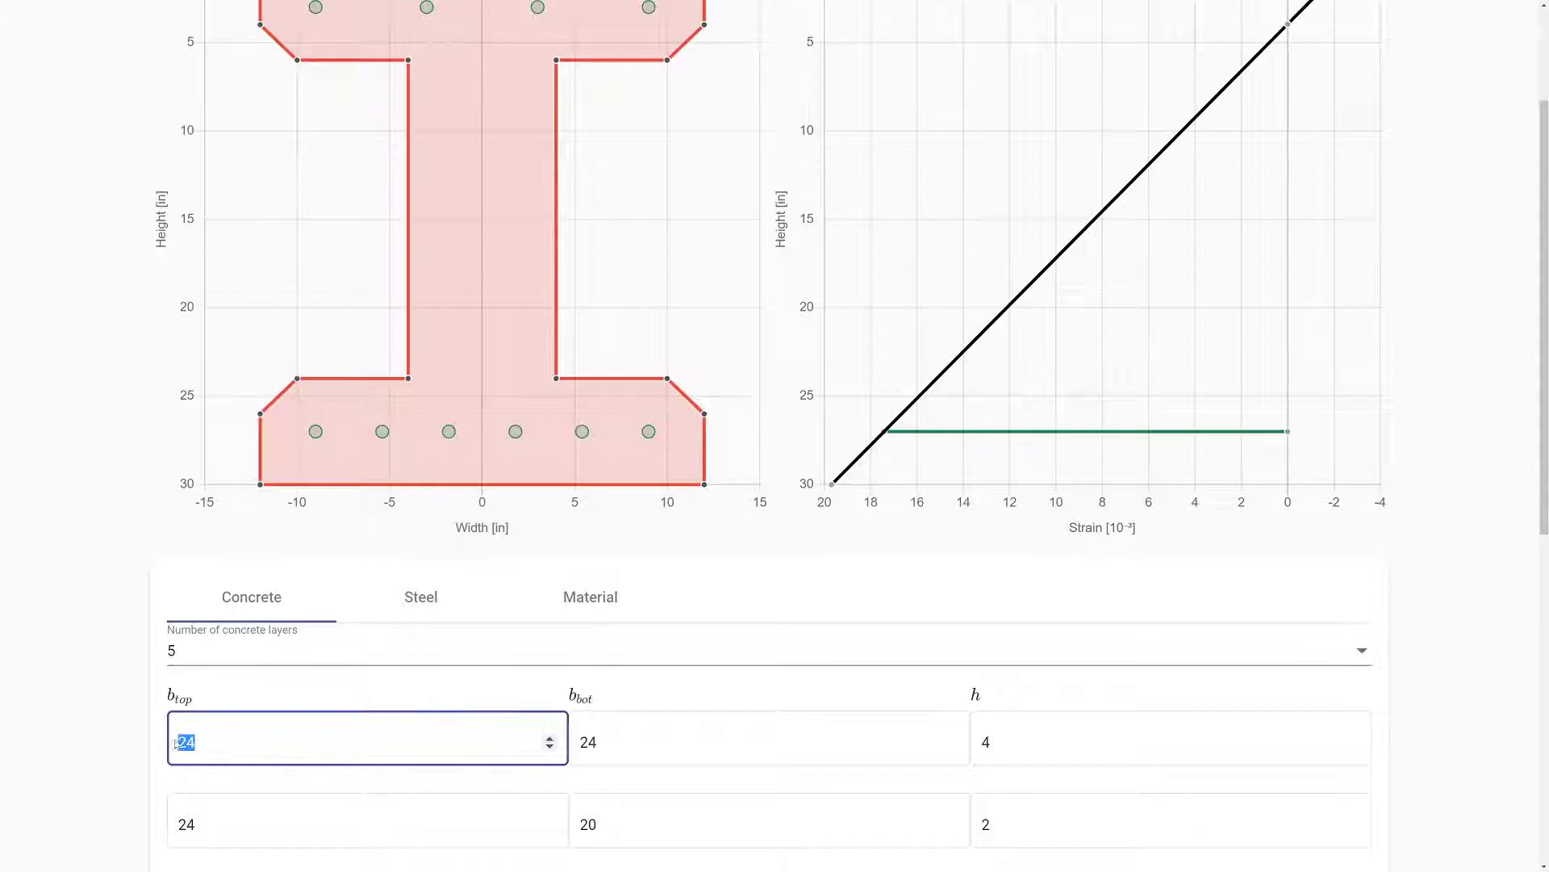
key(Tab)
scroll(22, 555, up, 2)
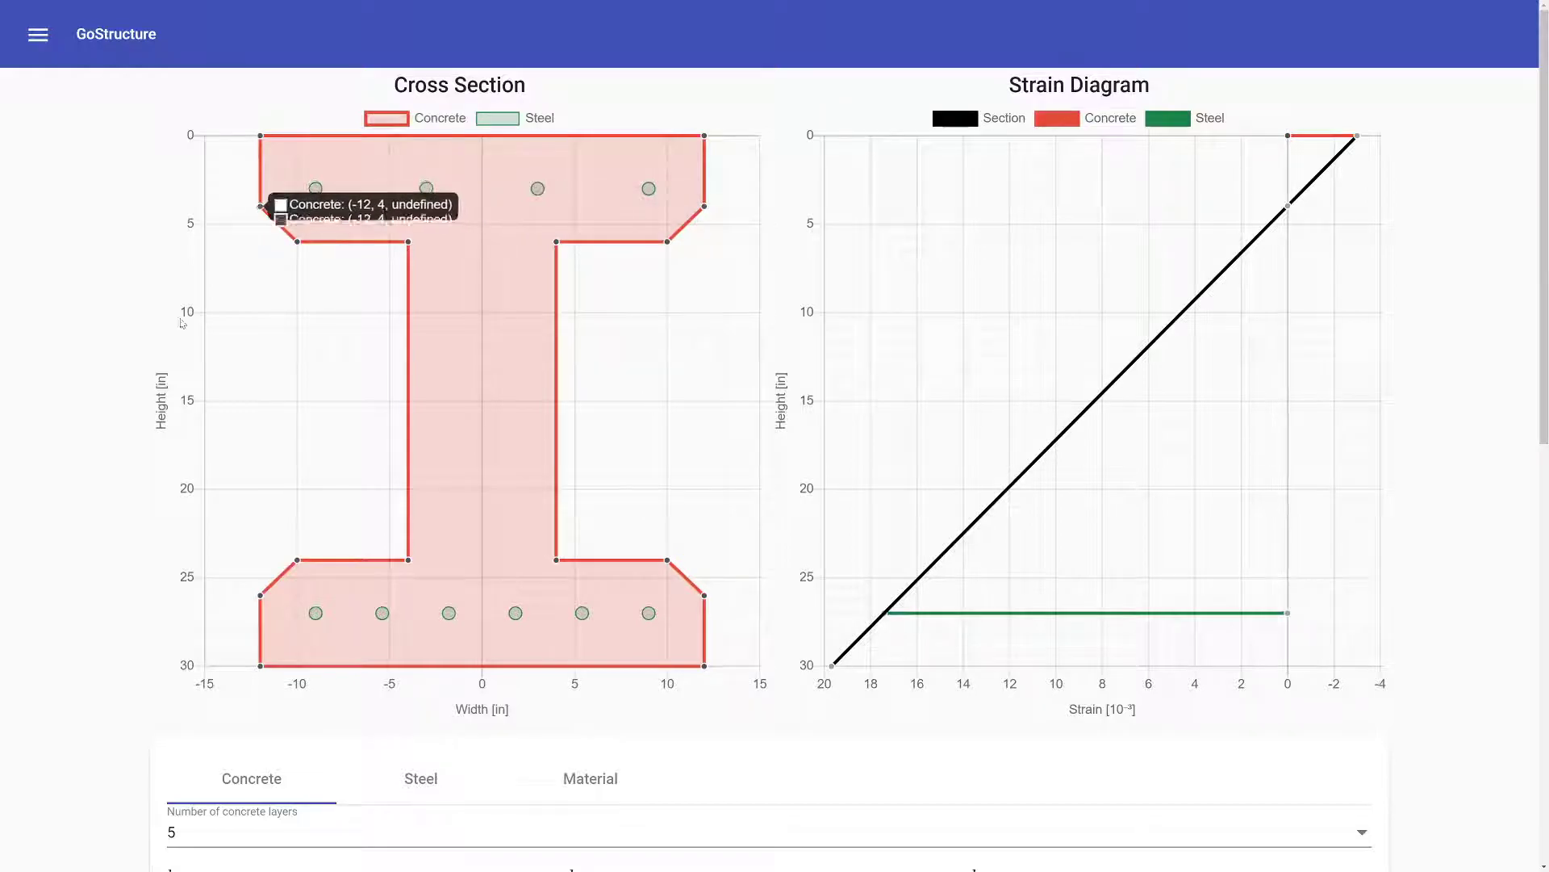
- Set the second concrete layer's top width to 15 in and view the reshaped top flange in the cross-section
scroll(86, 439, down, 3)
click(1012, 557)
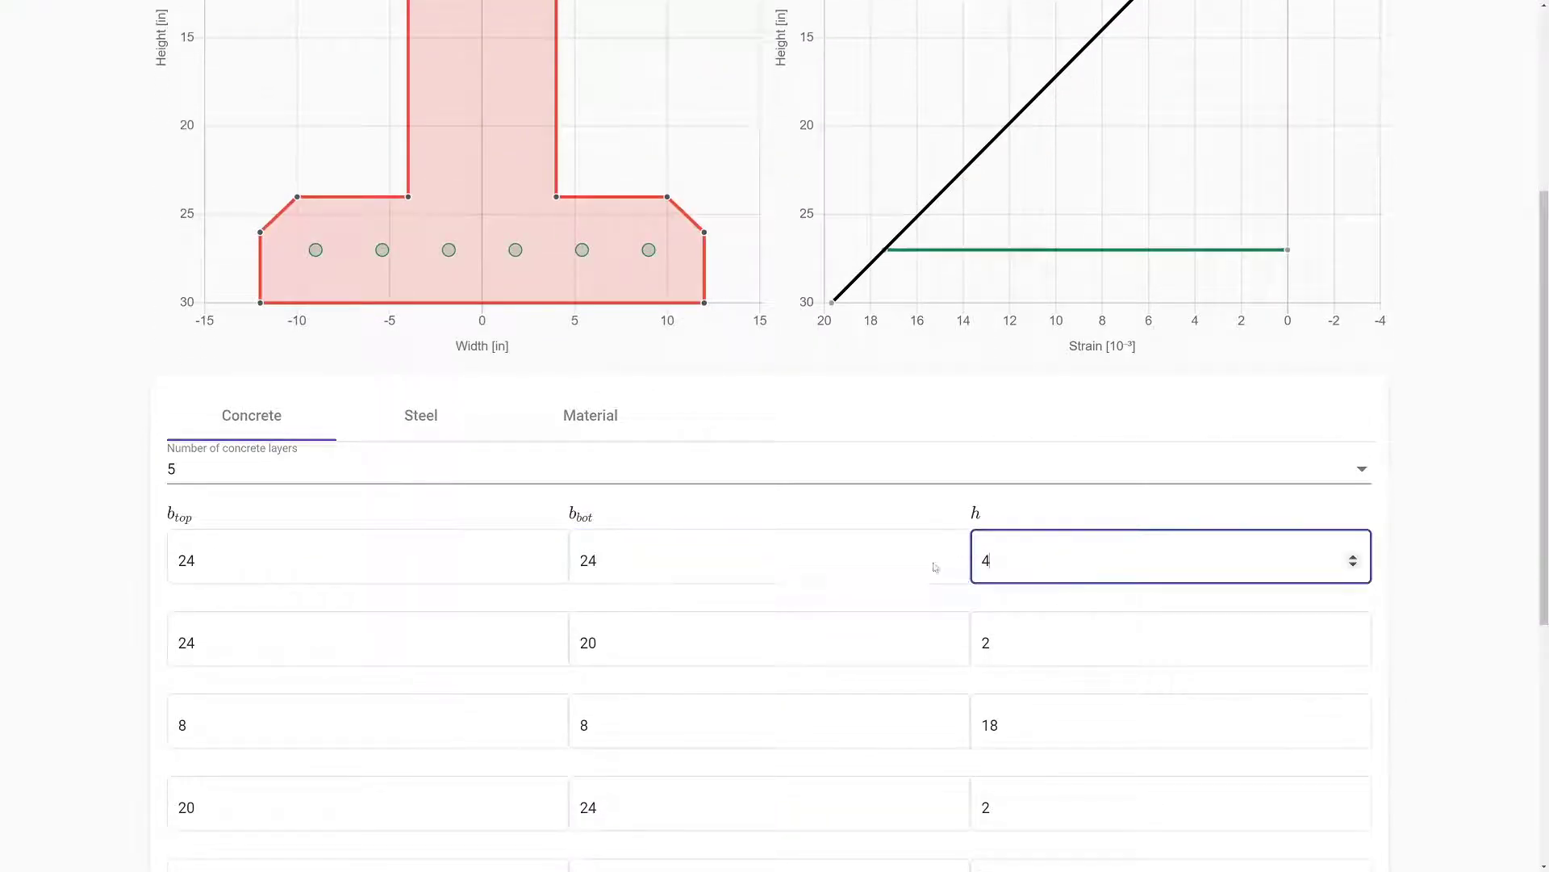
scroll(481, 222, up, 3)
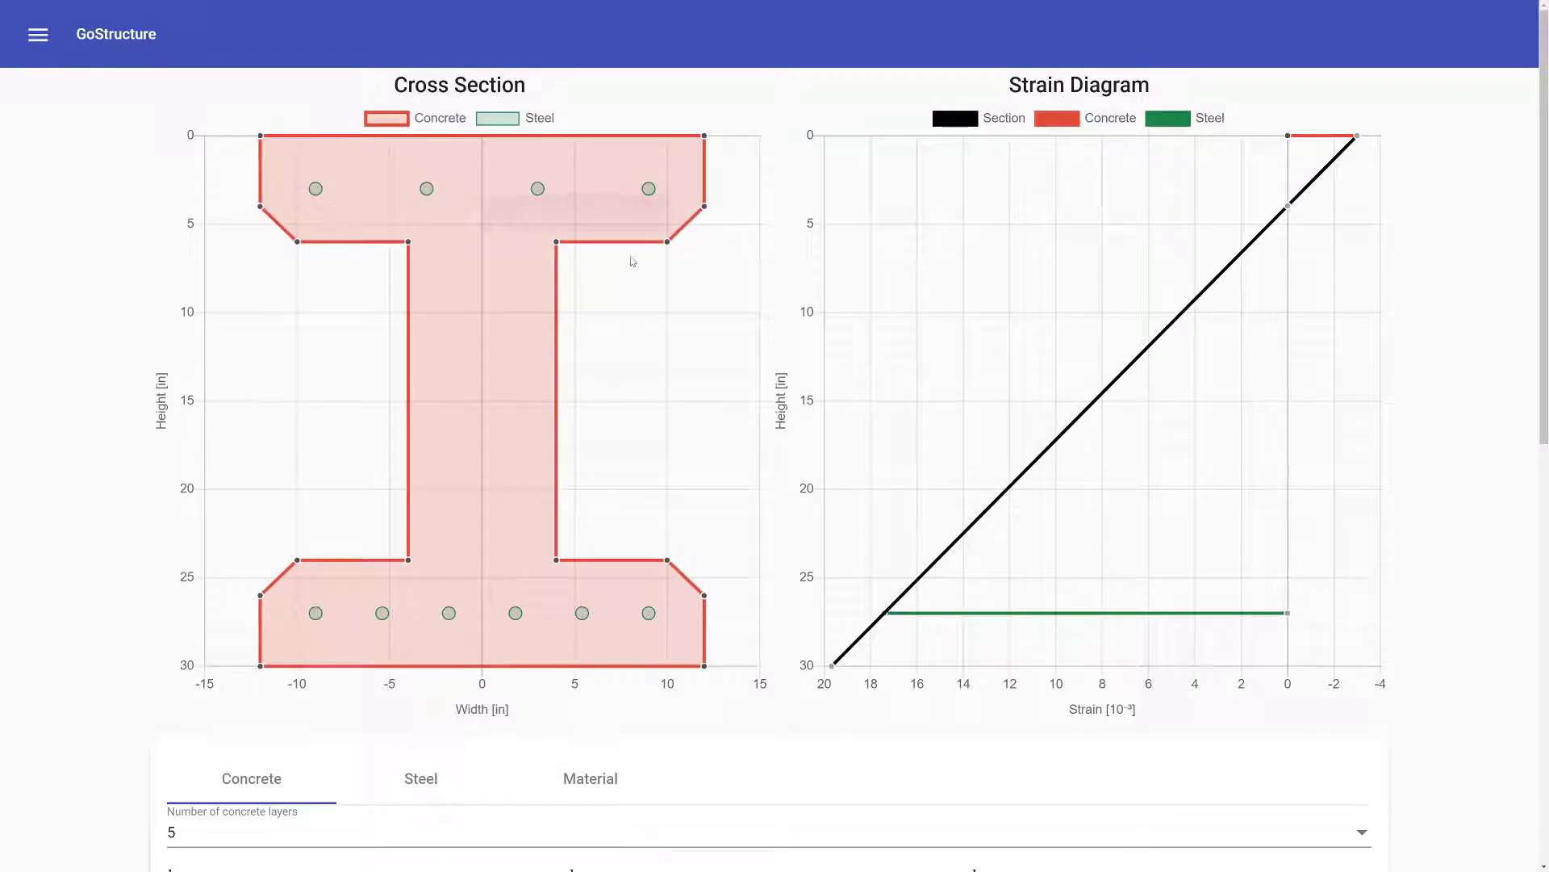
scroll(632, 260, down, 3)
drag(615, 643, 573, 644)
click(12, 626)
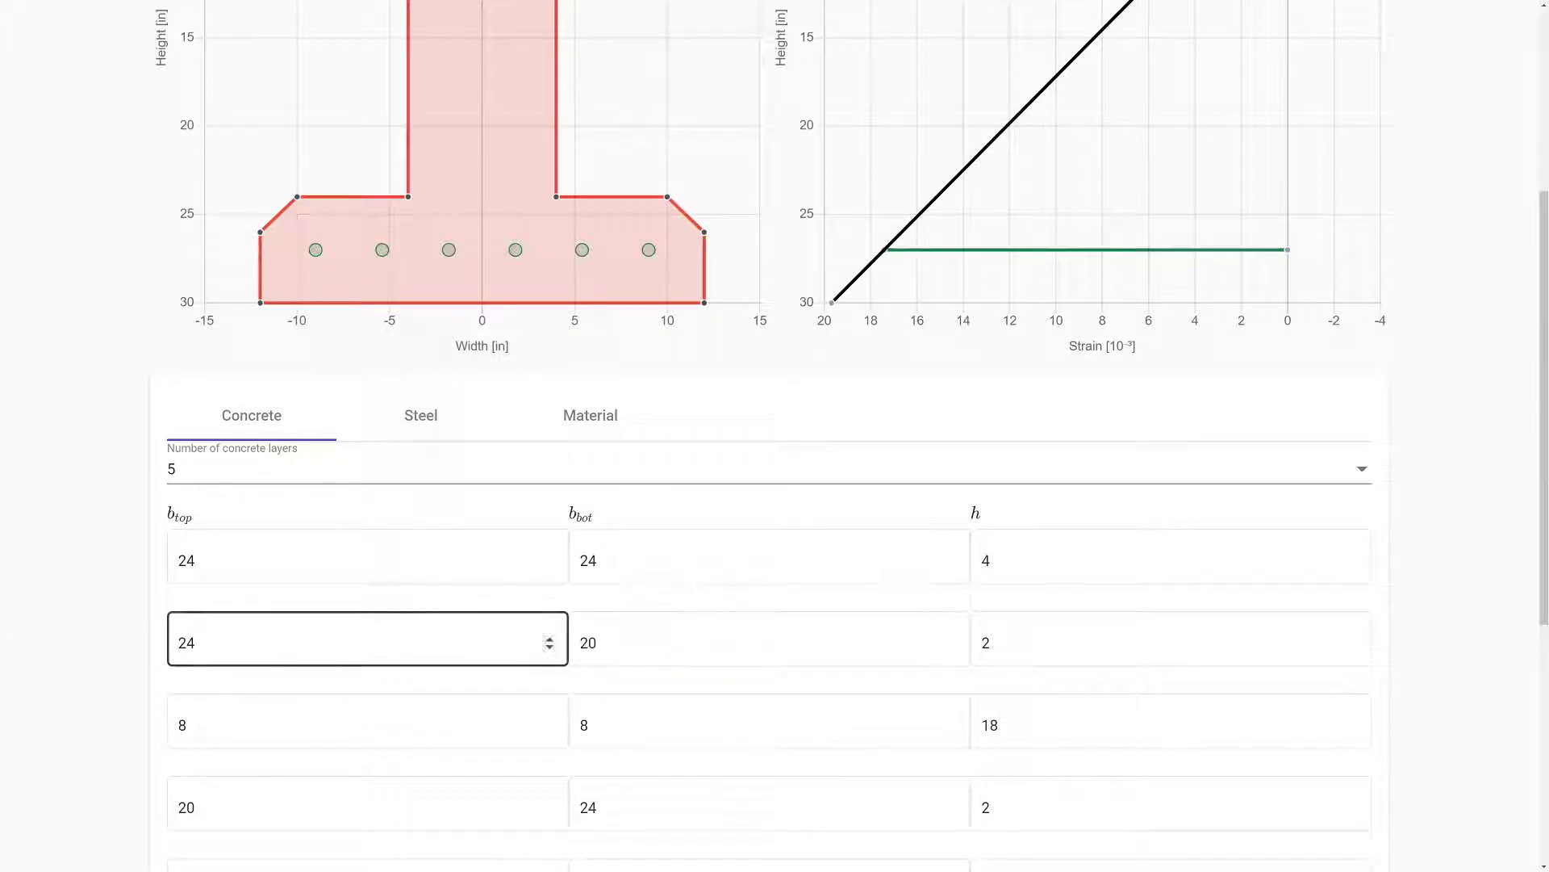
click(551, 647)
click(551, 647)
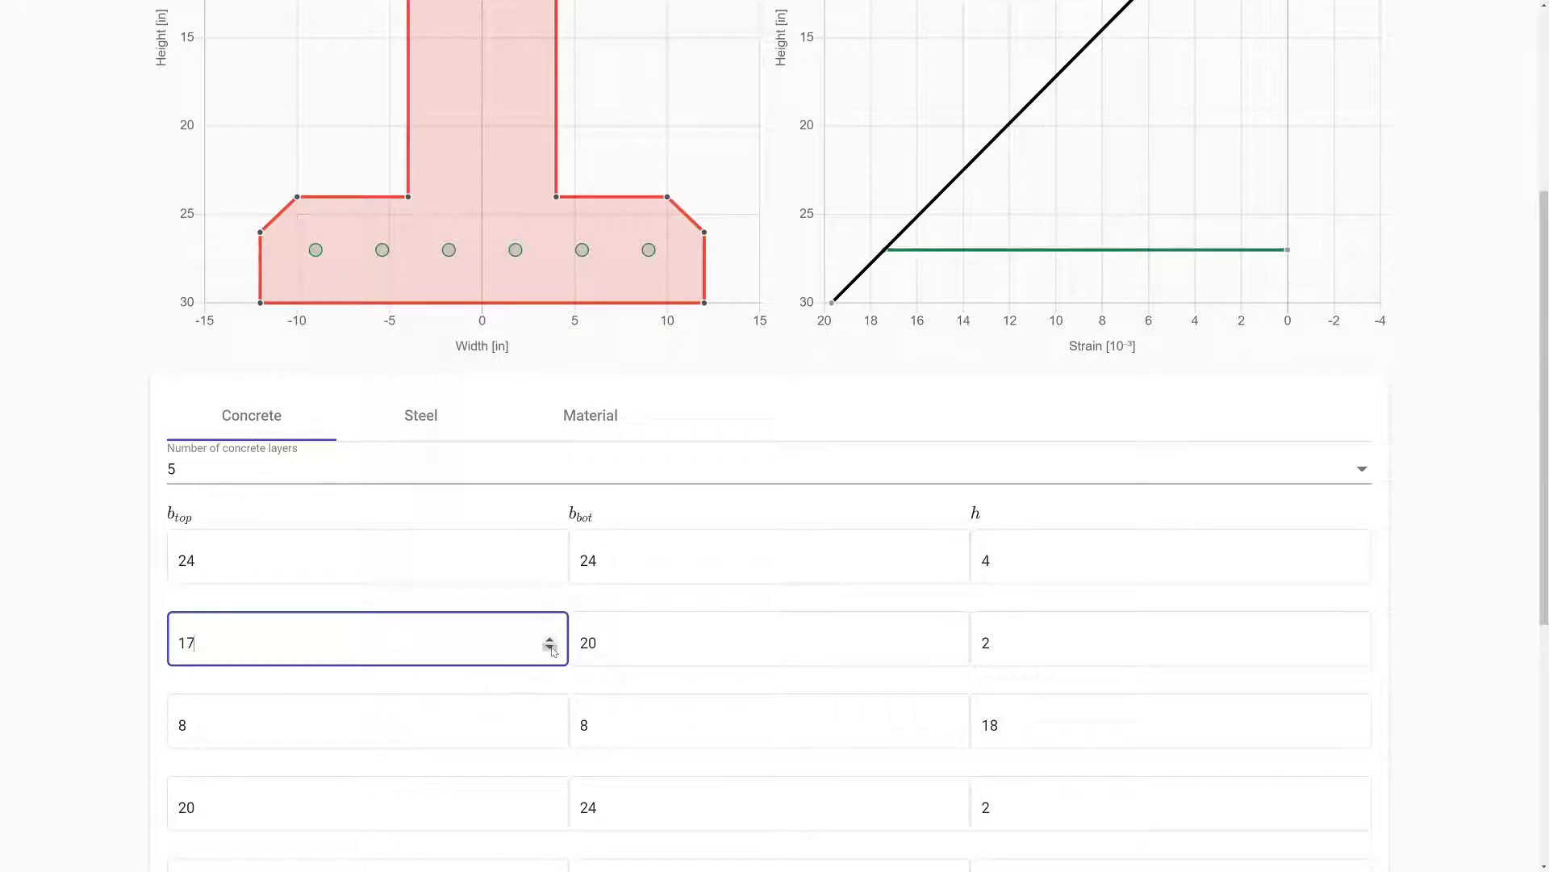
scroll(313, 294, up, 5)
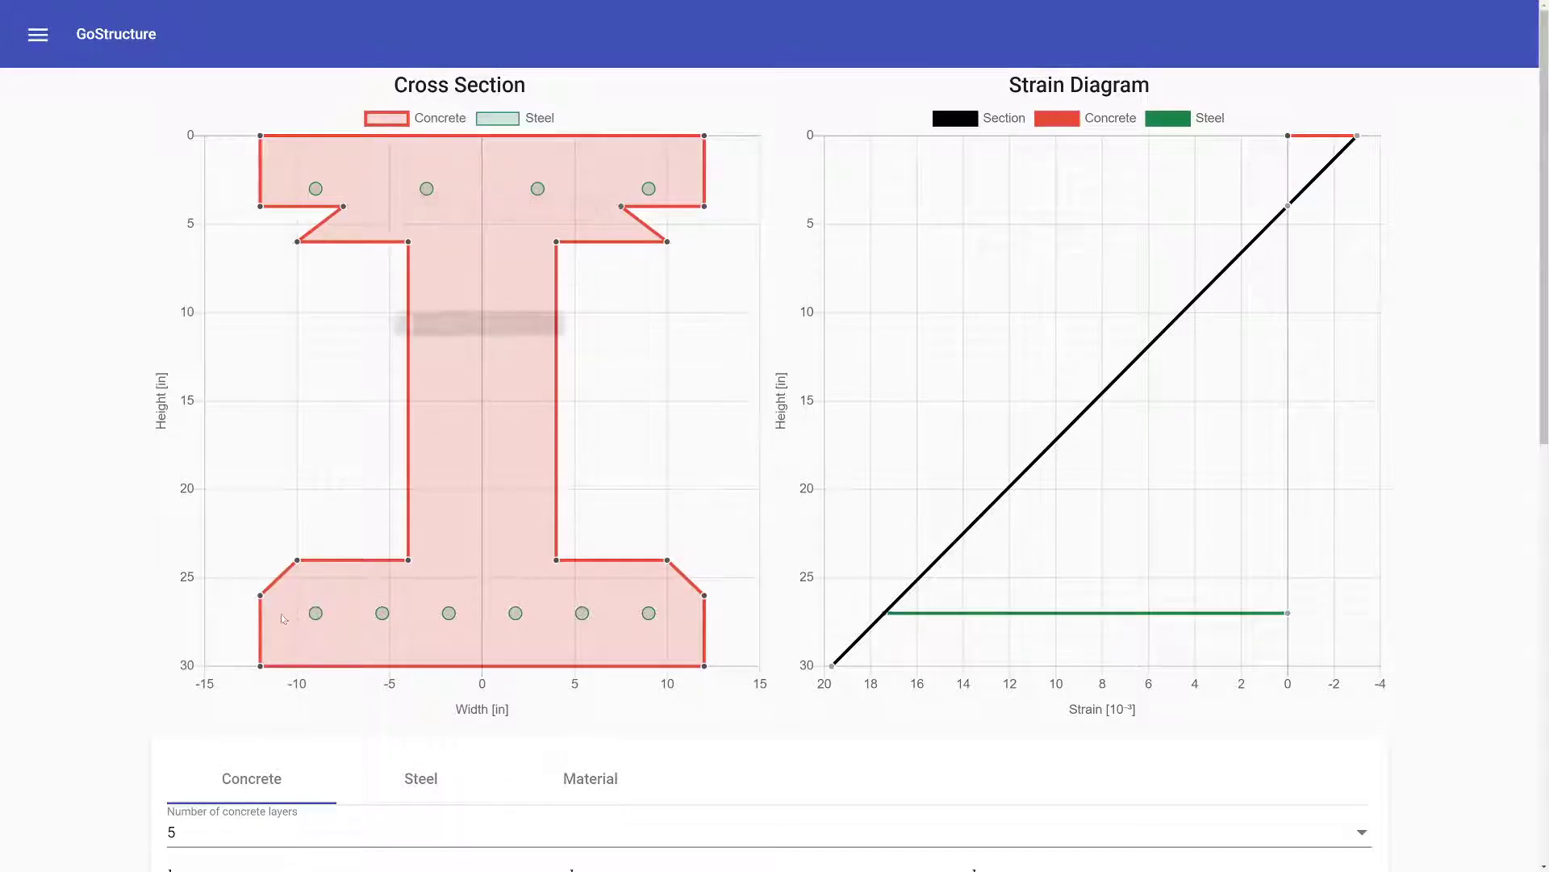
- Set the first concrete layer's top width to 0 in and view the reshaped cross-section
scroll(396, 715, down, 3)
scroll(517, 678, down, 1)
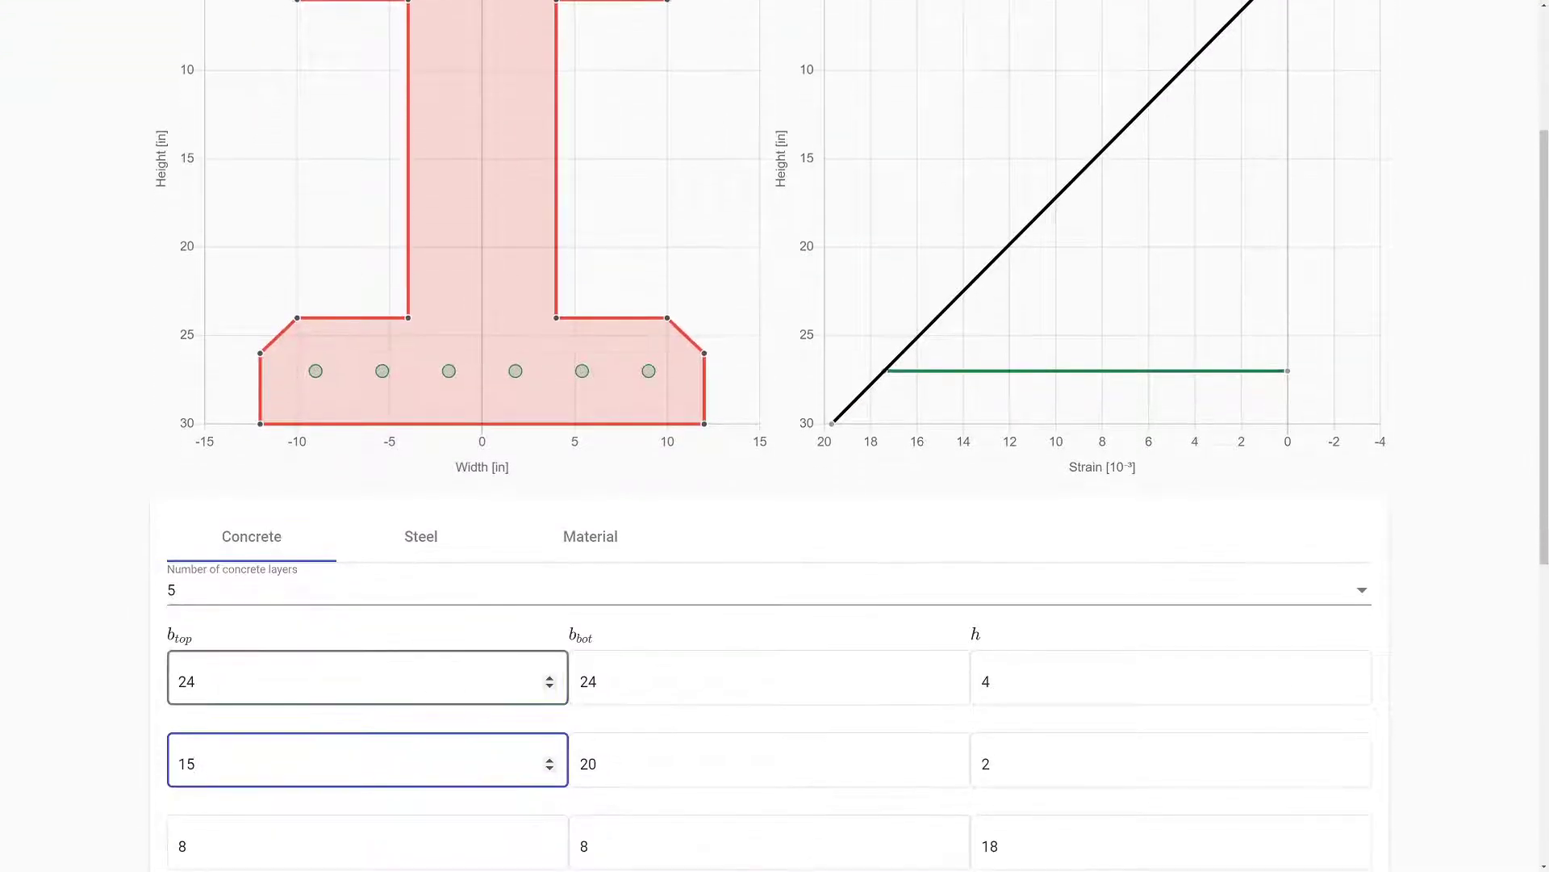
triple_click(549, 687)
triple_click(549, 687)
double_click(549, 686)
scroll(550, 692, up, 3)
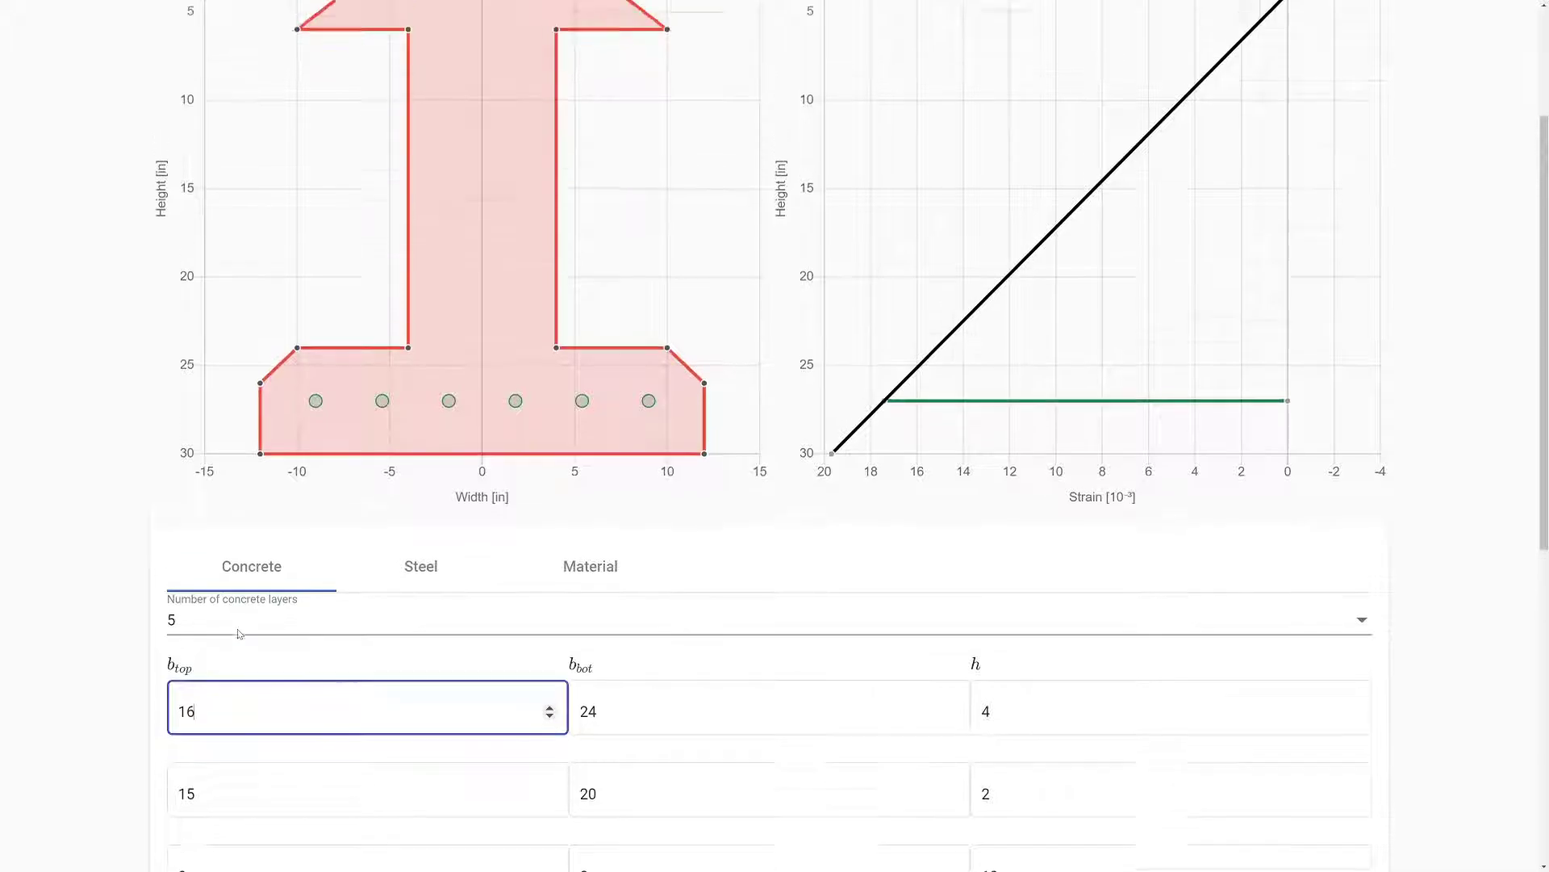
scroll(275, 602, down, 2)
double_click(167, 746)
text(0)
click(112, 534)
scroll(112, 534, up, 2)
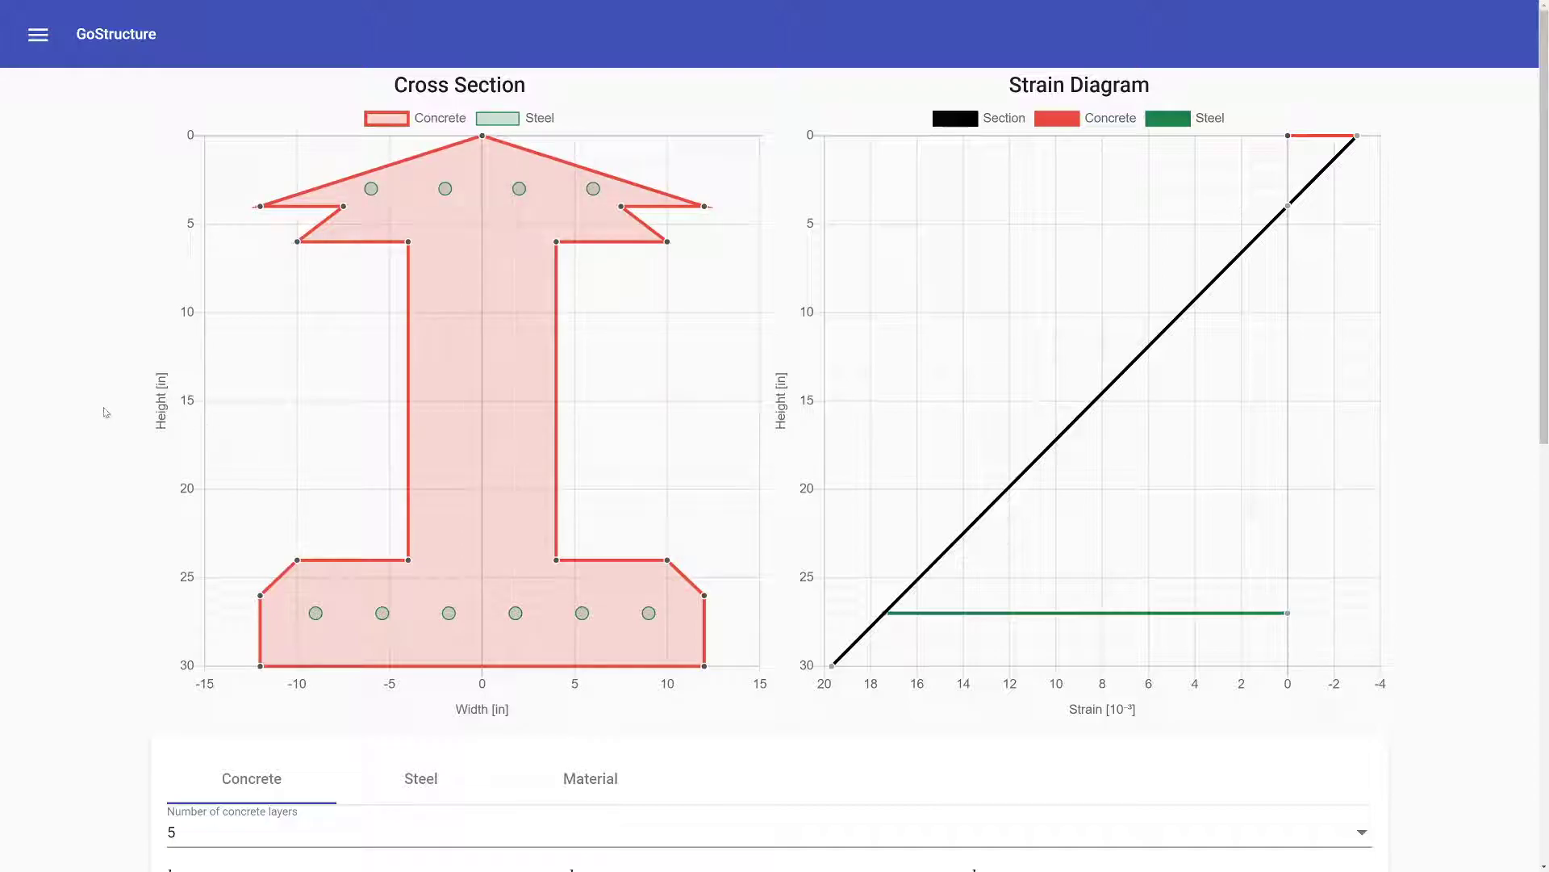
- Recalculate the moment capacity for the modified custom section, keeping its five concrete layers
scroll(235, 375, down, 7)
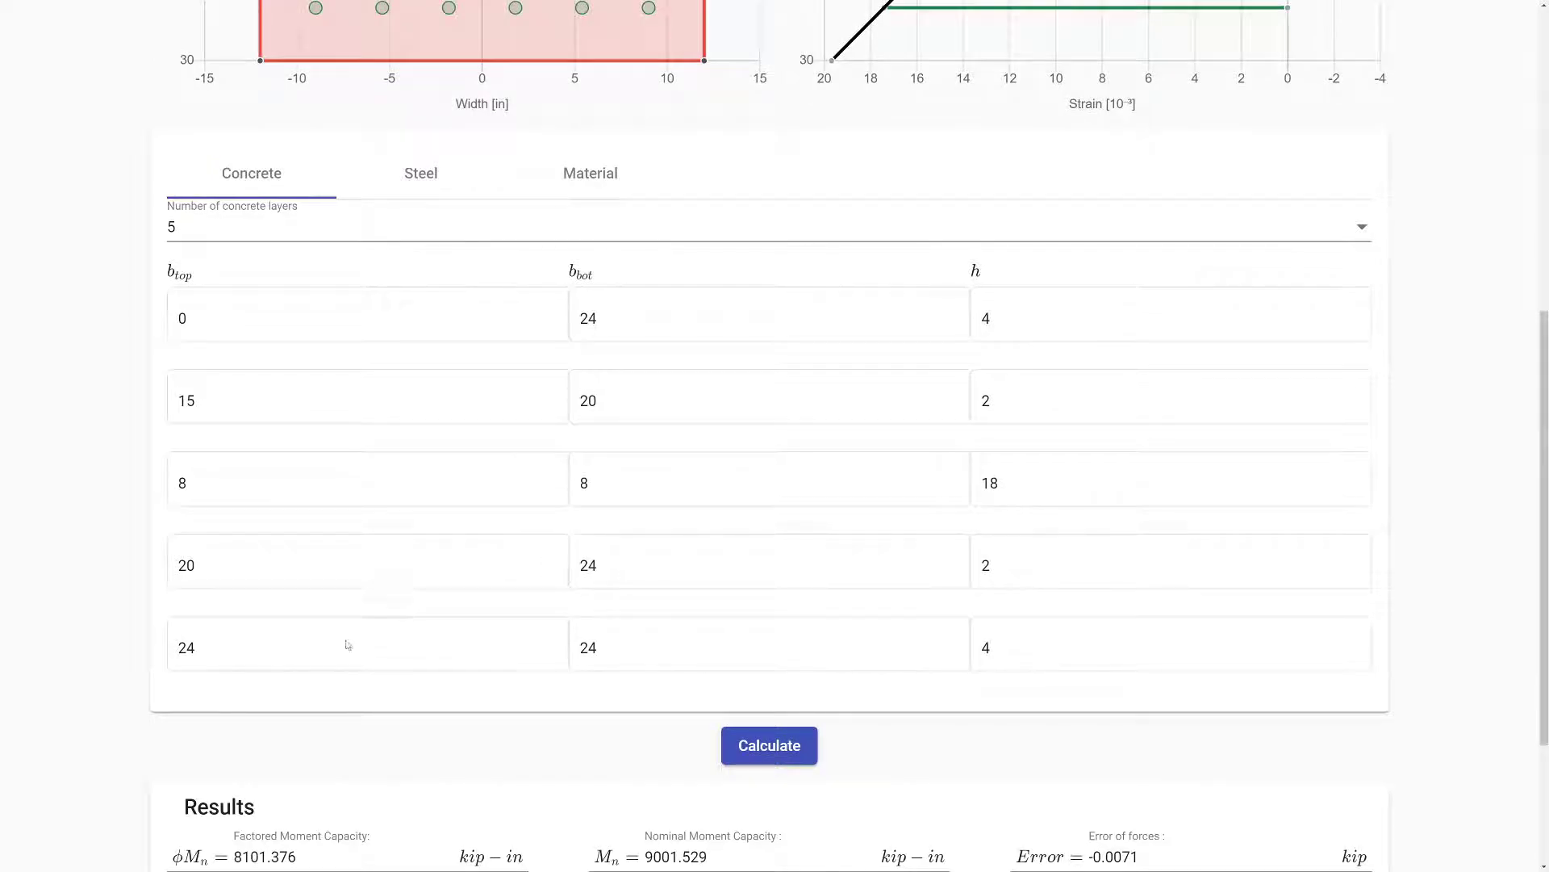
scroll(443, 574, down, 1)
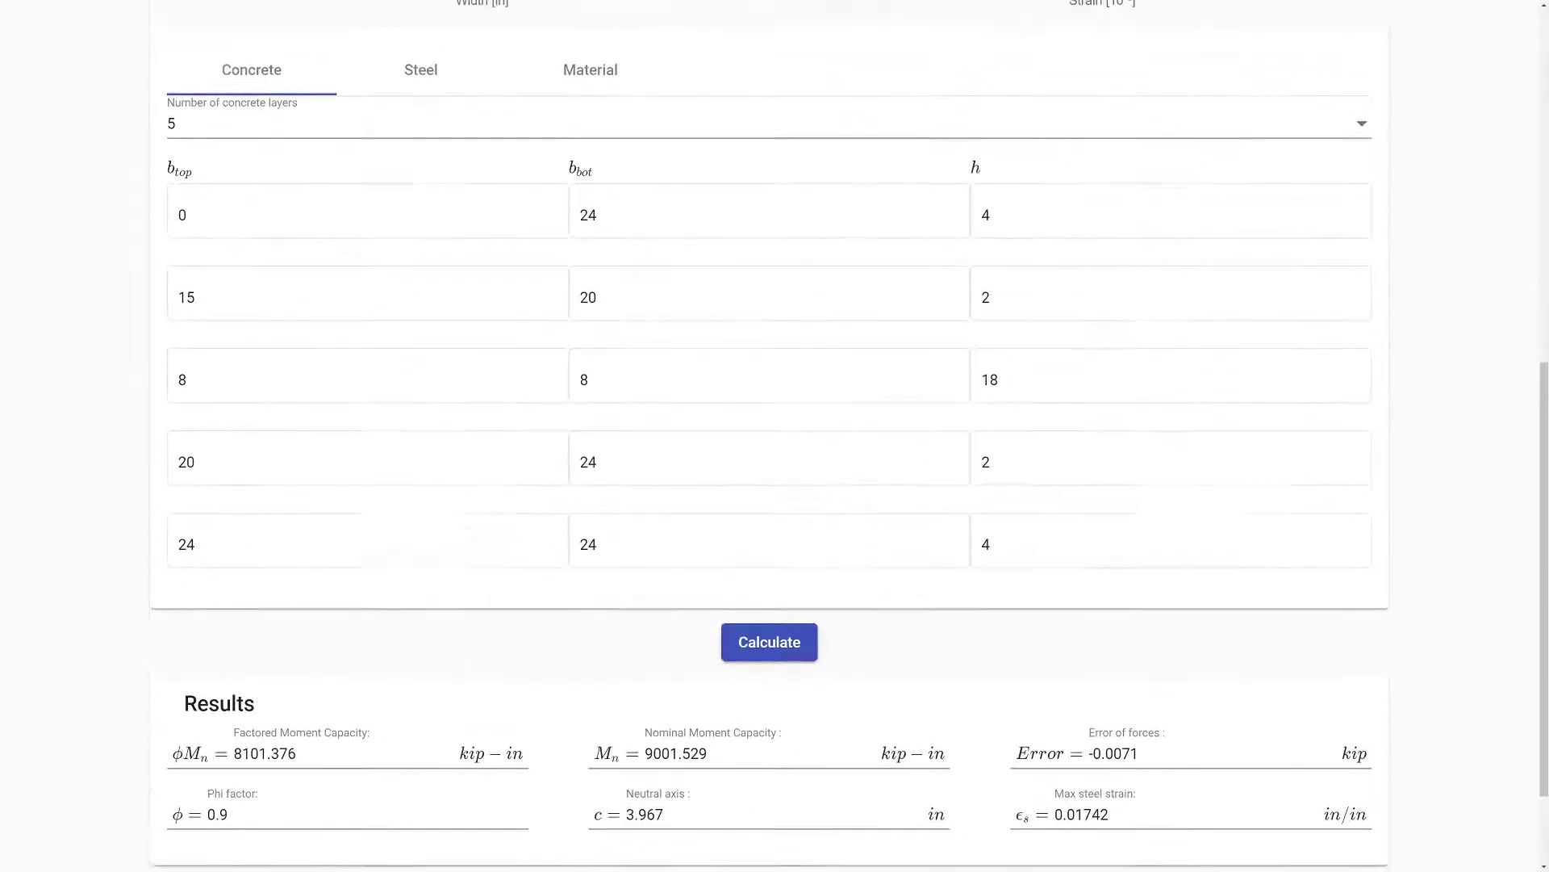
scroll(408, 530, up, 1)
scroll(531, 543, up, 4)
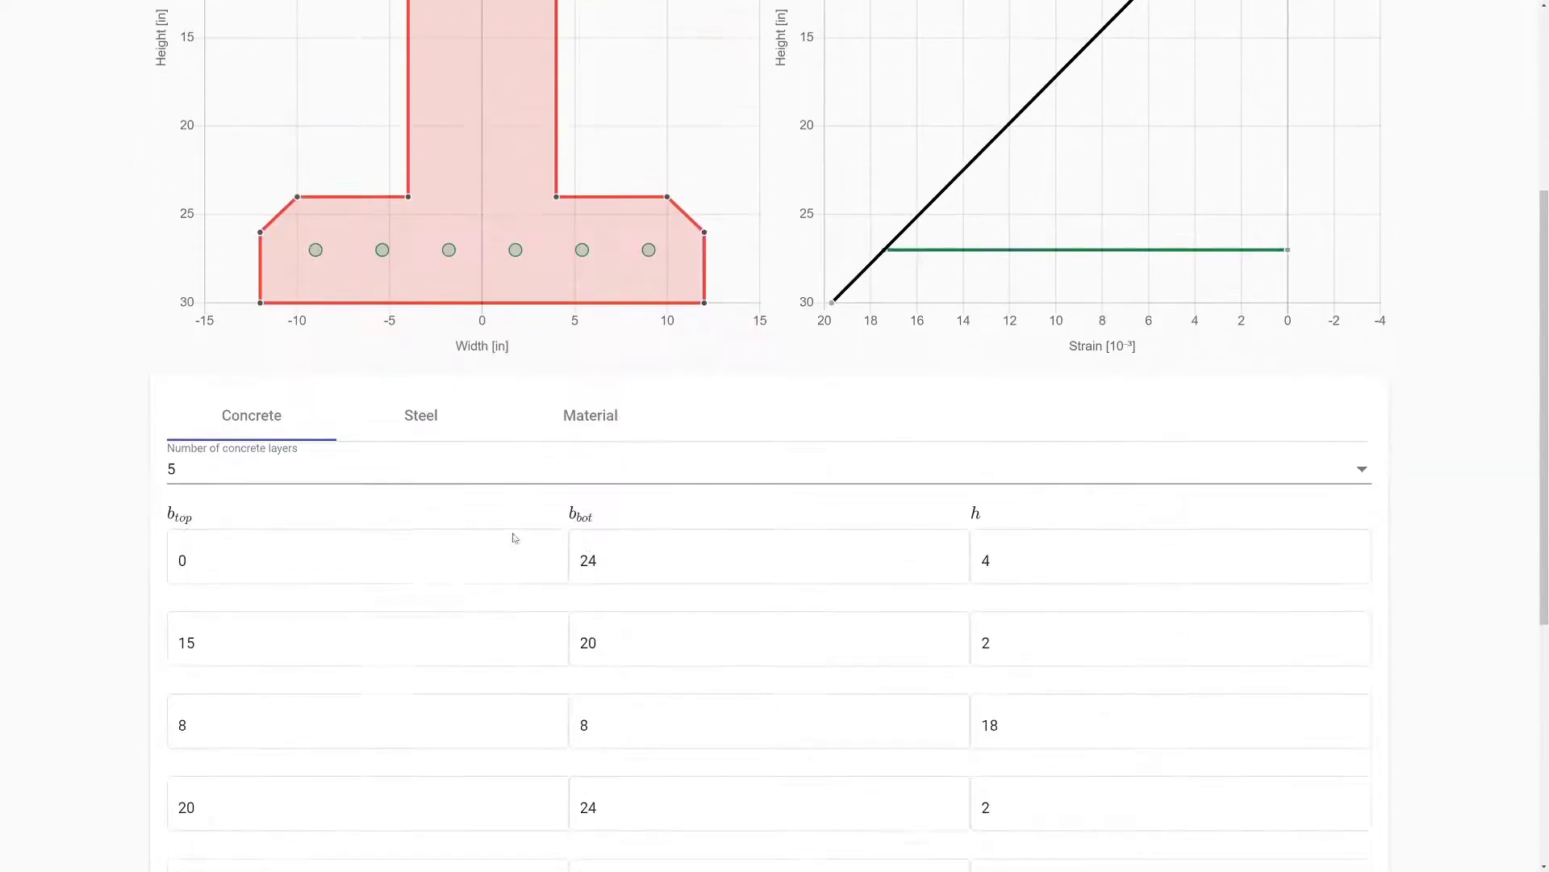
scroll(511, 543, down, 2)
click(432, 251)
click(290, 248)
click(765, 807)
scroll(325, 739, down, 2)
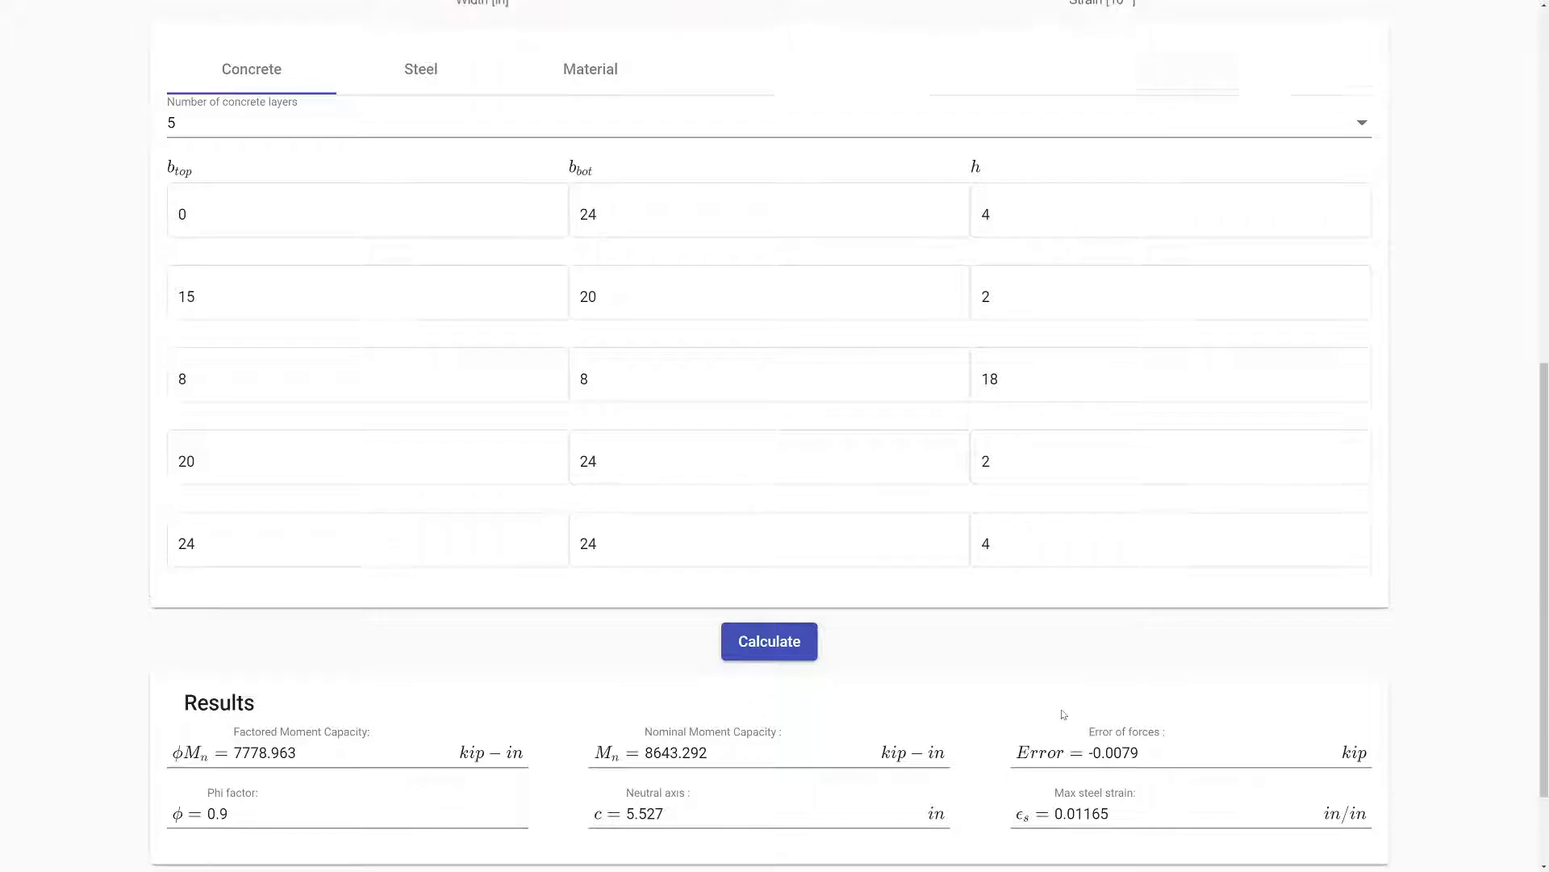
- Review the recalculated results alongside the custom section's outline and strain diagram
scroll(1065, 715, up, 8)
scroll(756, 346, up, 1)
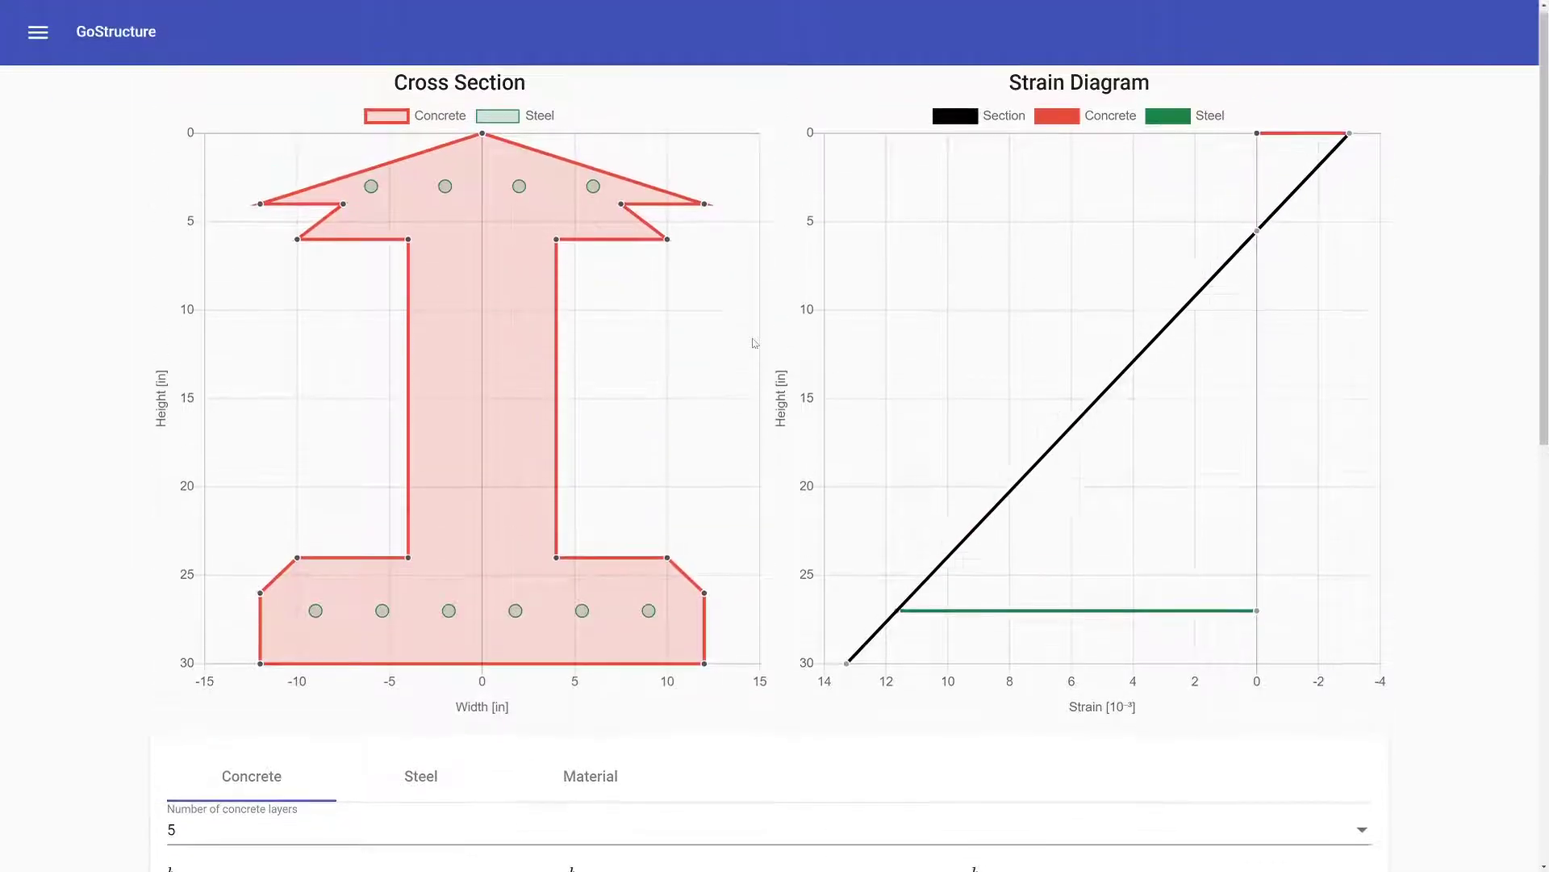
scroll(736, 467, down, 7)
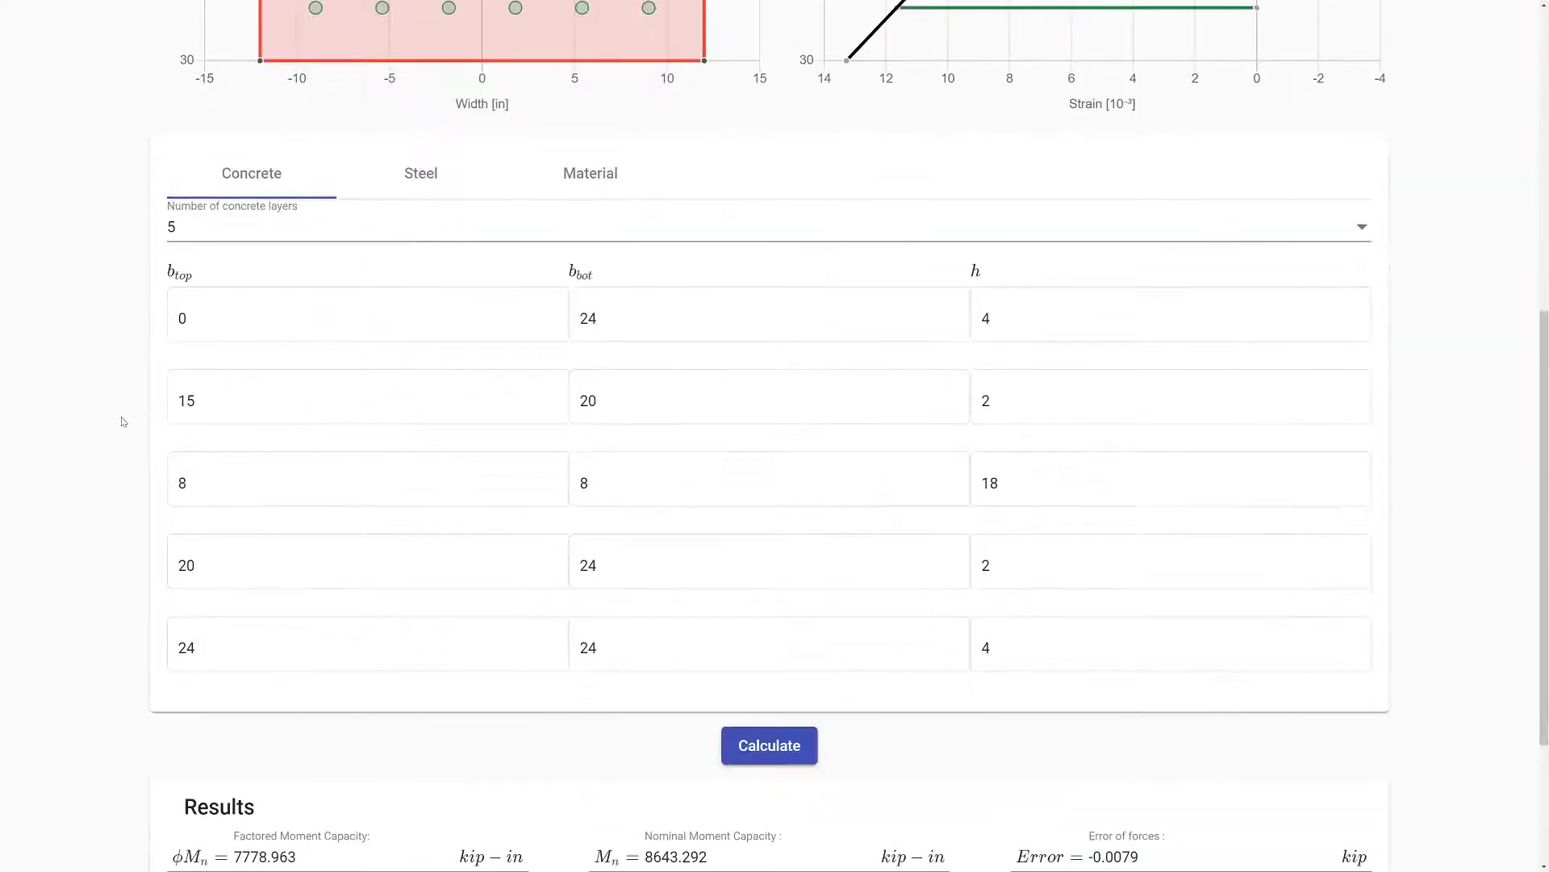
scroll(118, 422, down, 3)
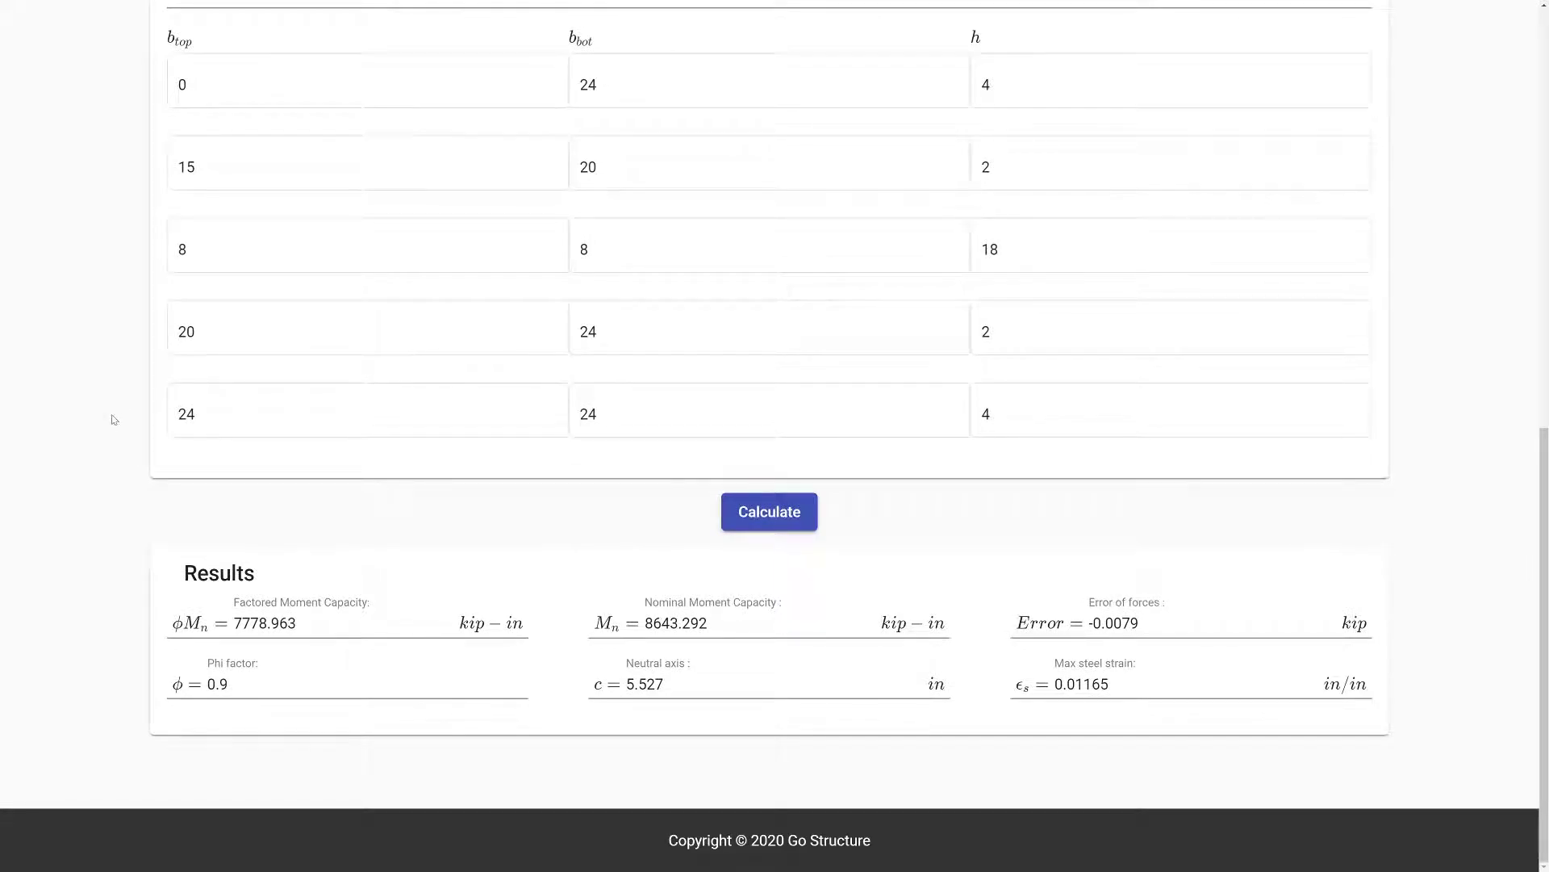
scroll(114, 419, up, 10)
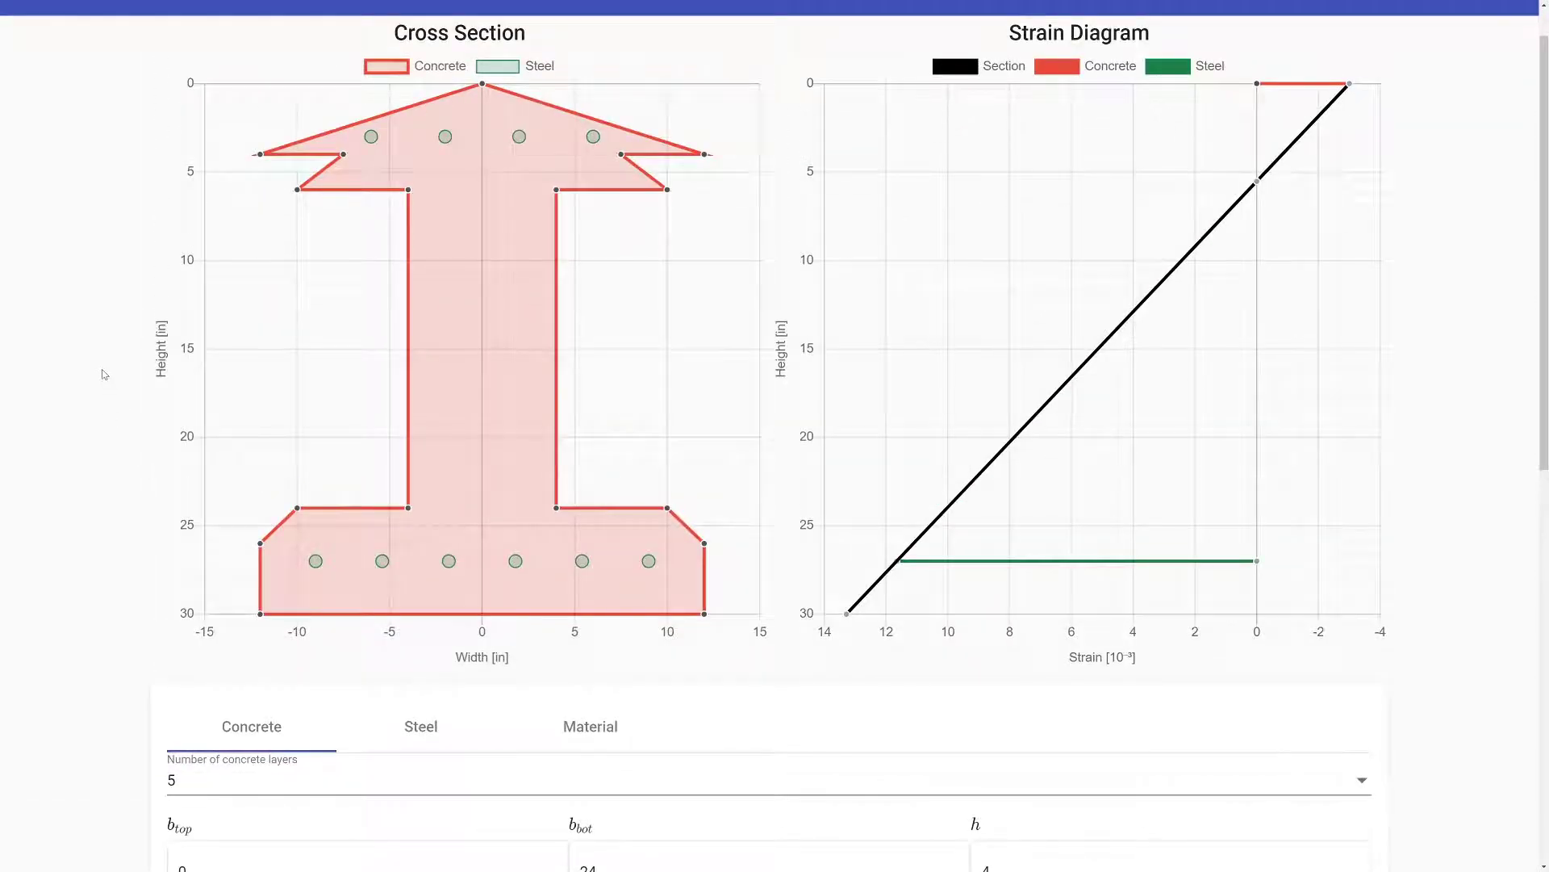
scroll(104, 375, down, 10)
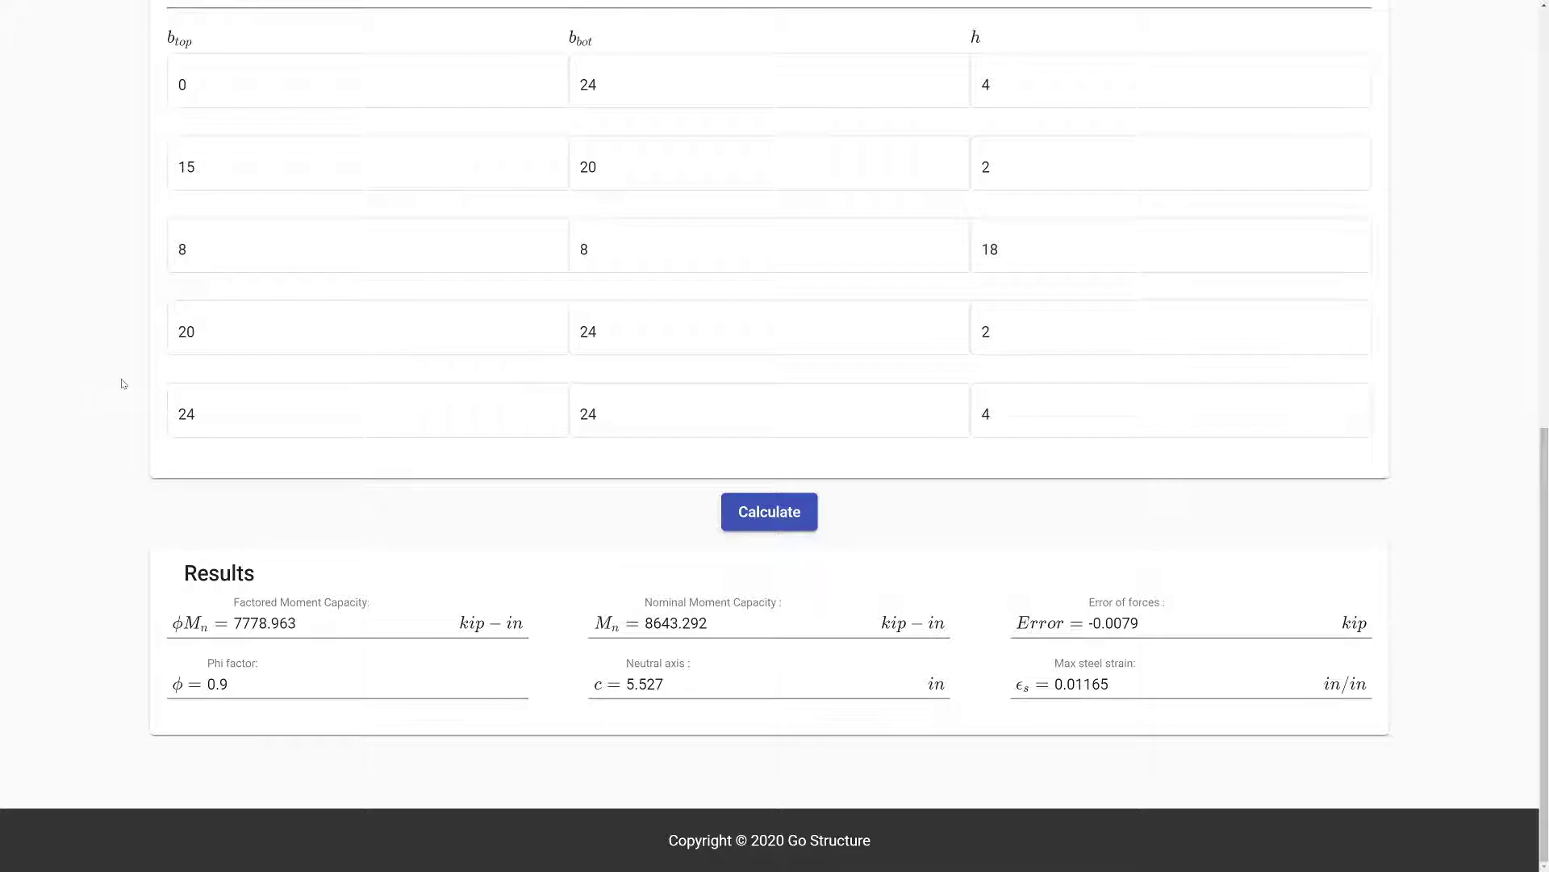
scroll(83, 428, up, 10)
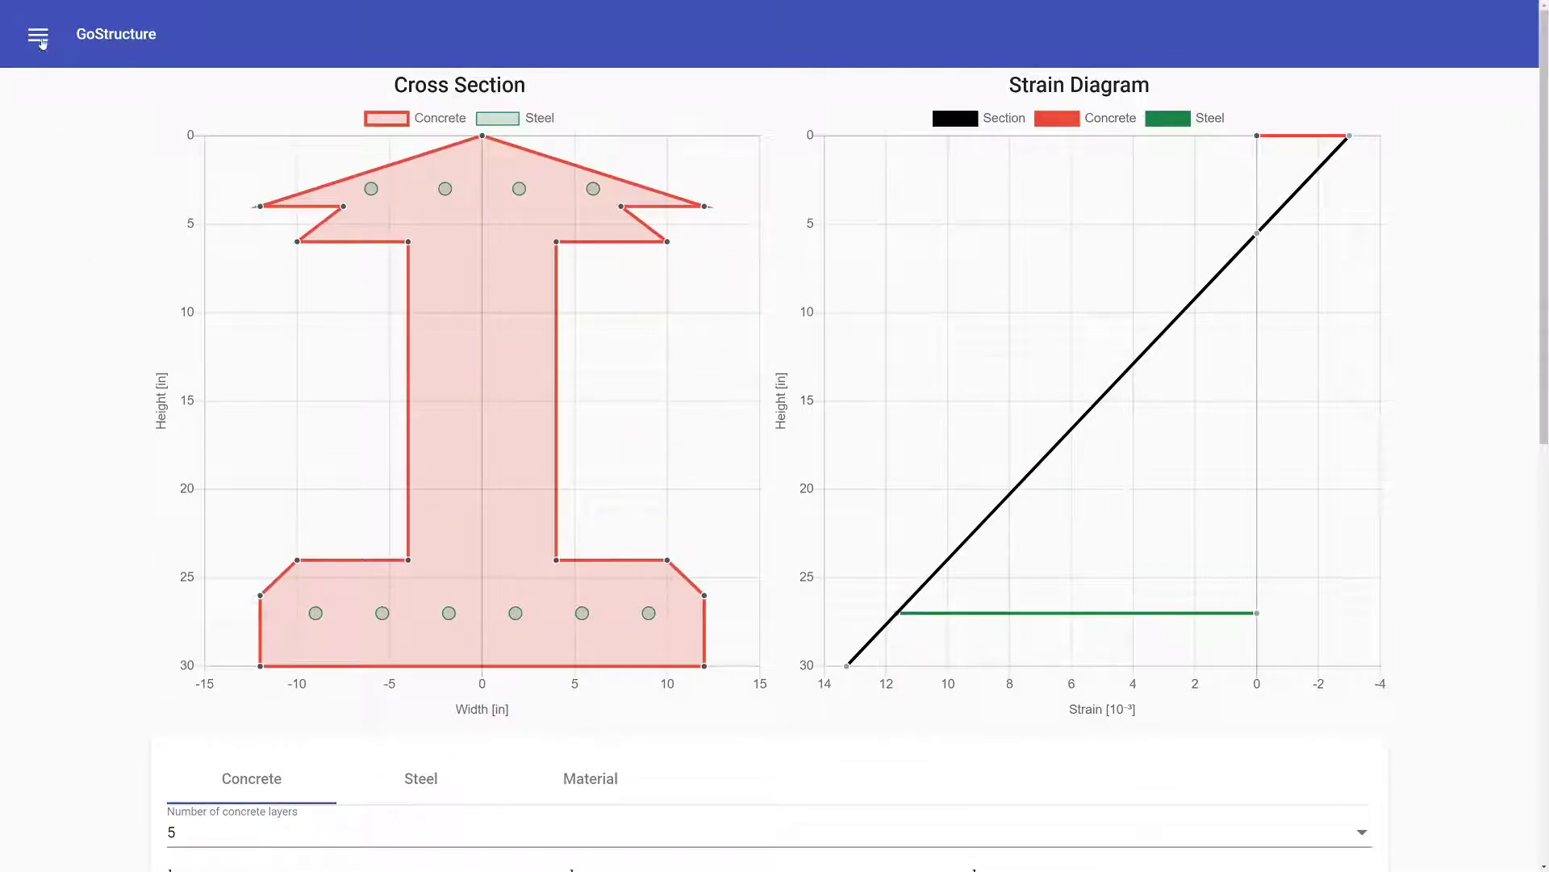
- Open the About page and read its planned column and beam analyses and its mobile and Chrome installation instructions
click(38, 38)
click(118, 247)
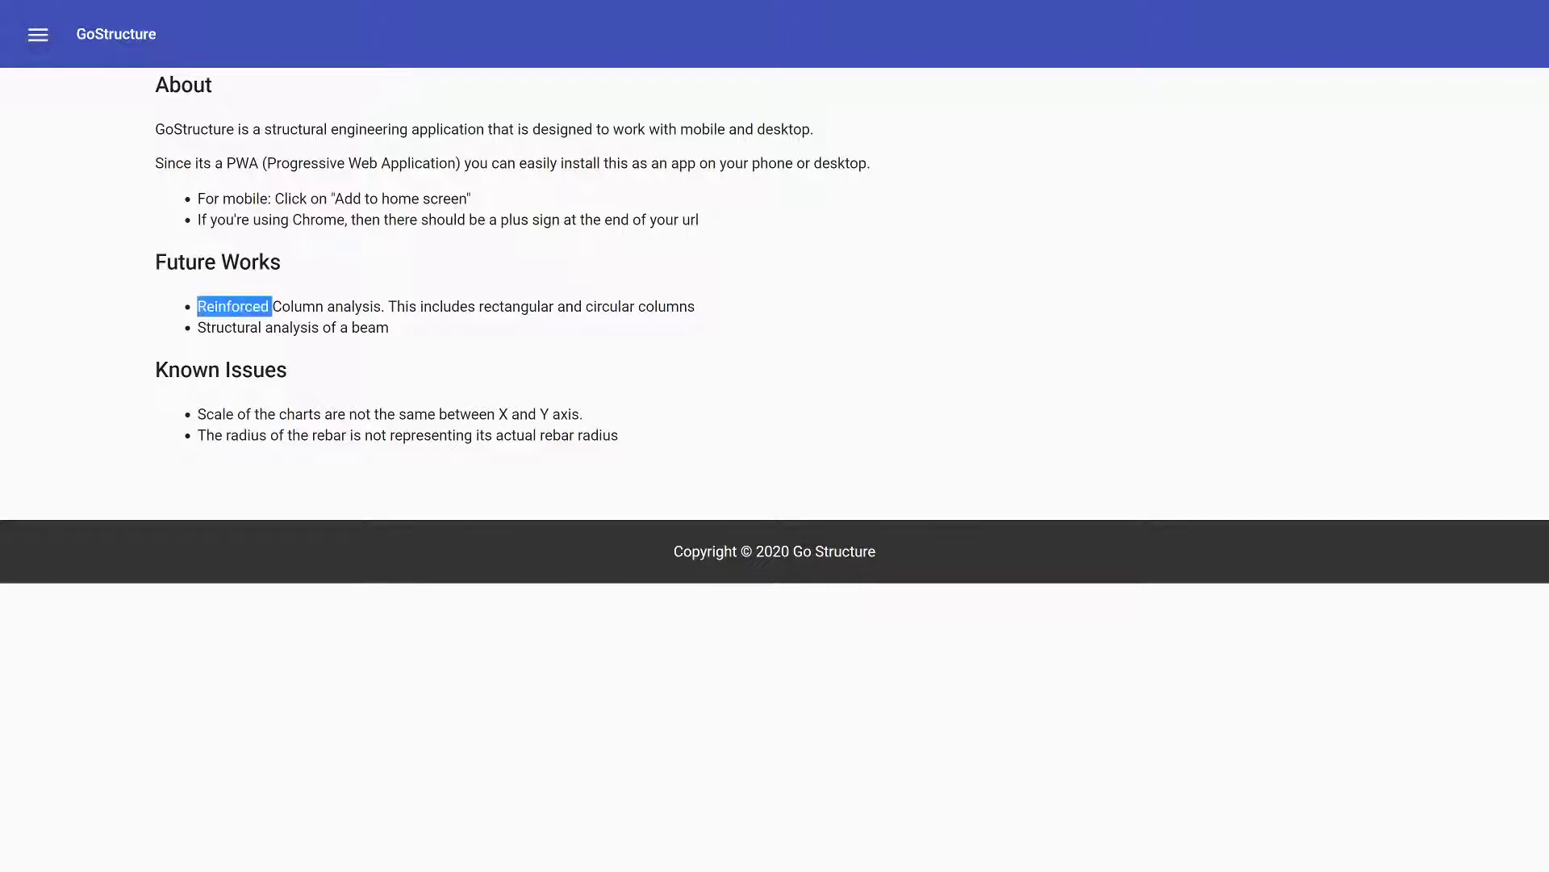
triple_click(234, 306)
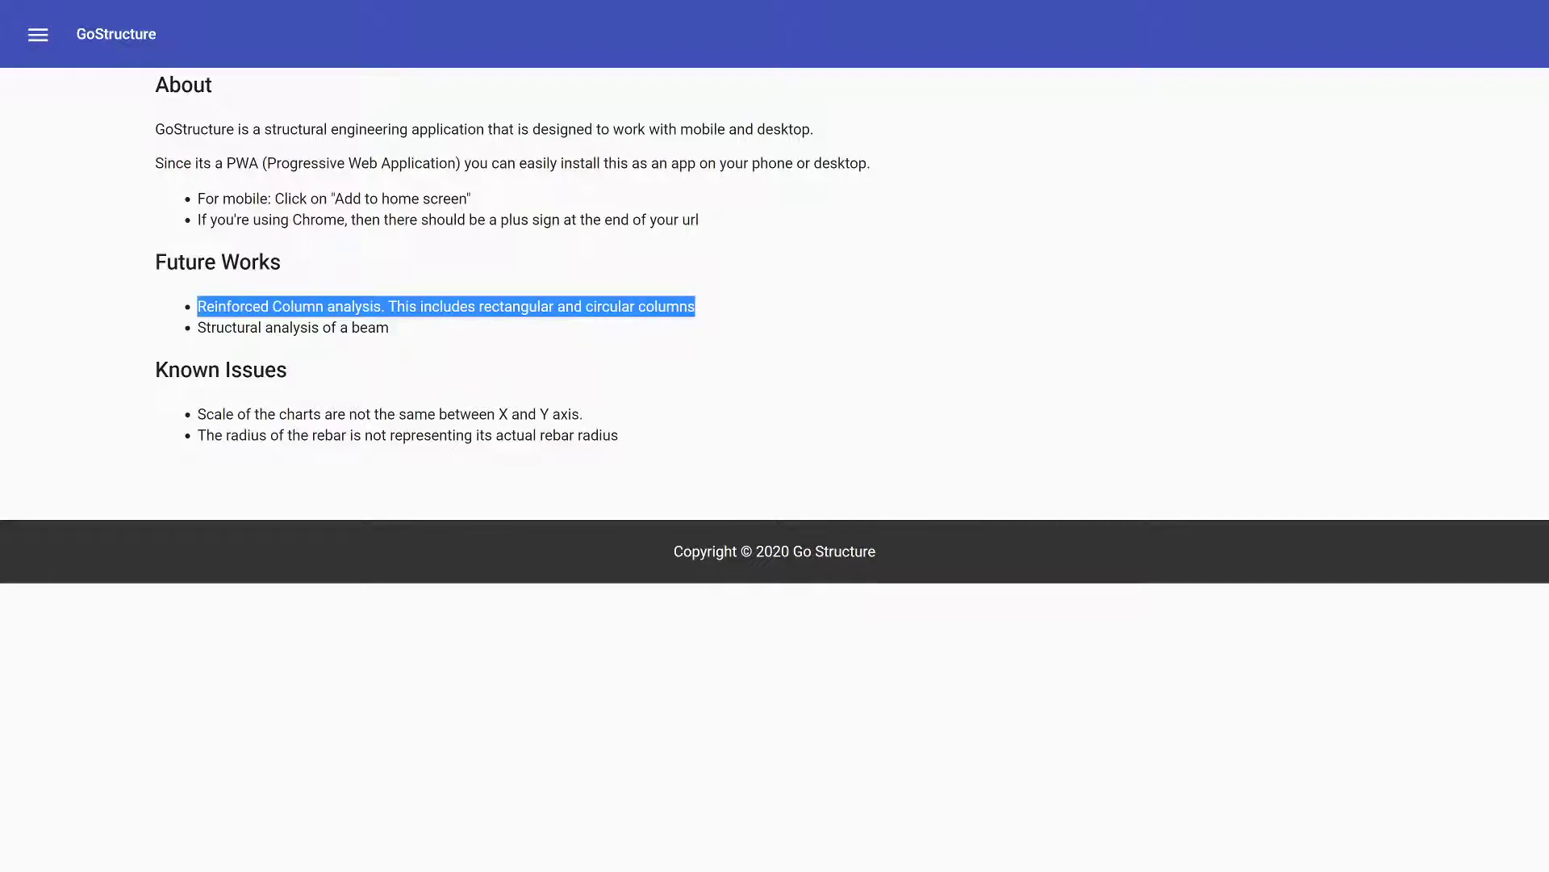
triple_click(306, 325)
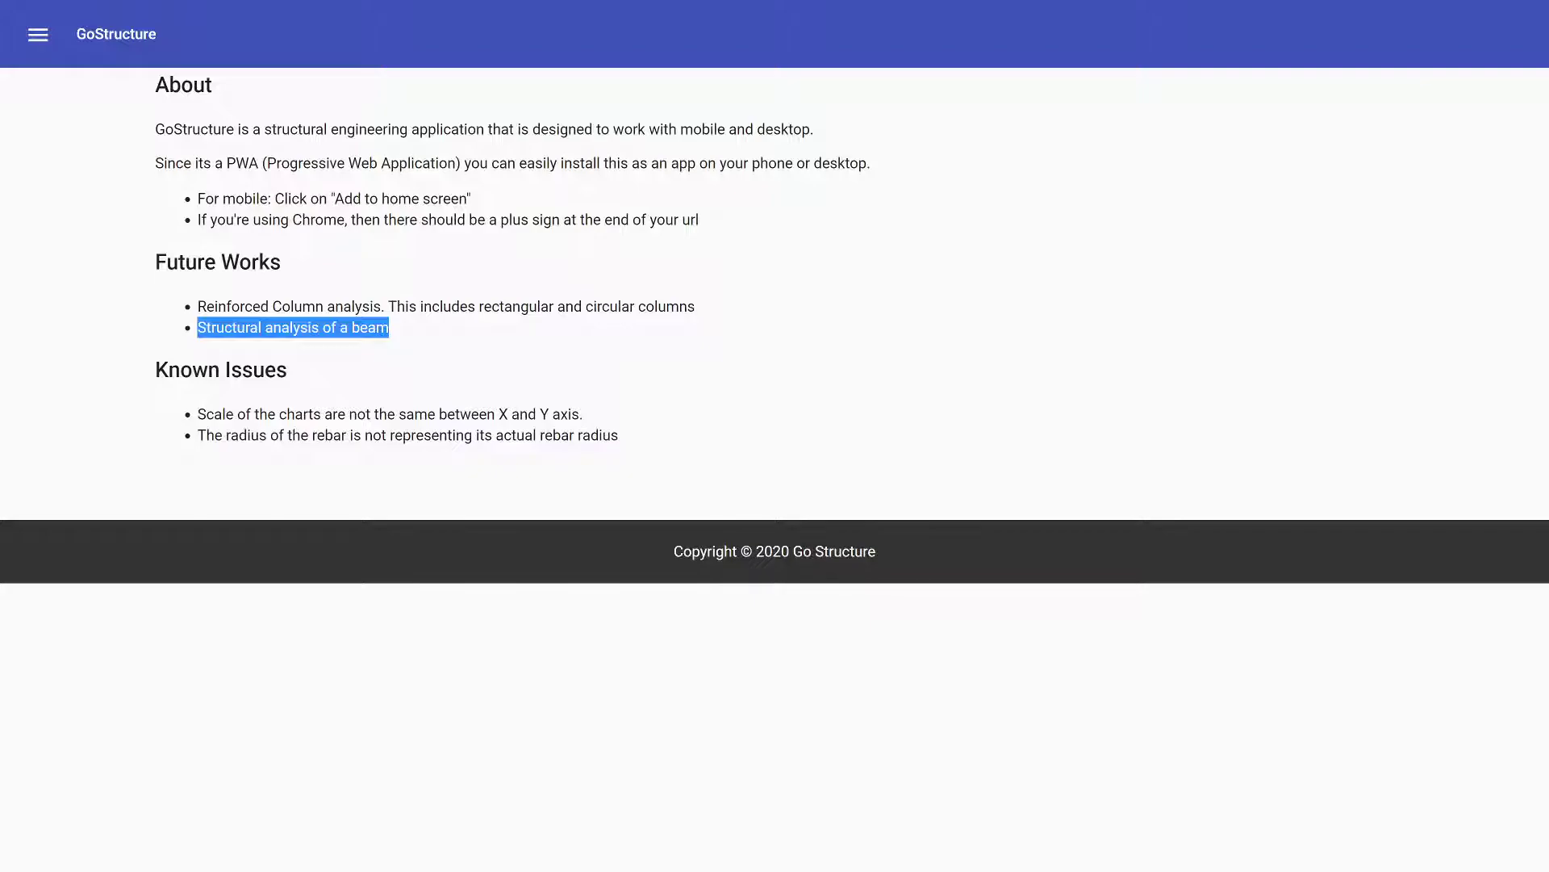
triple_click(401, 199)
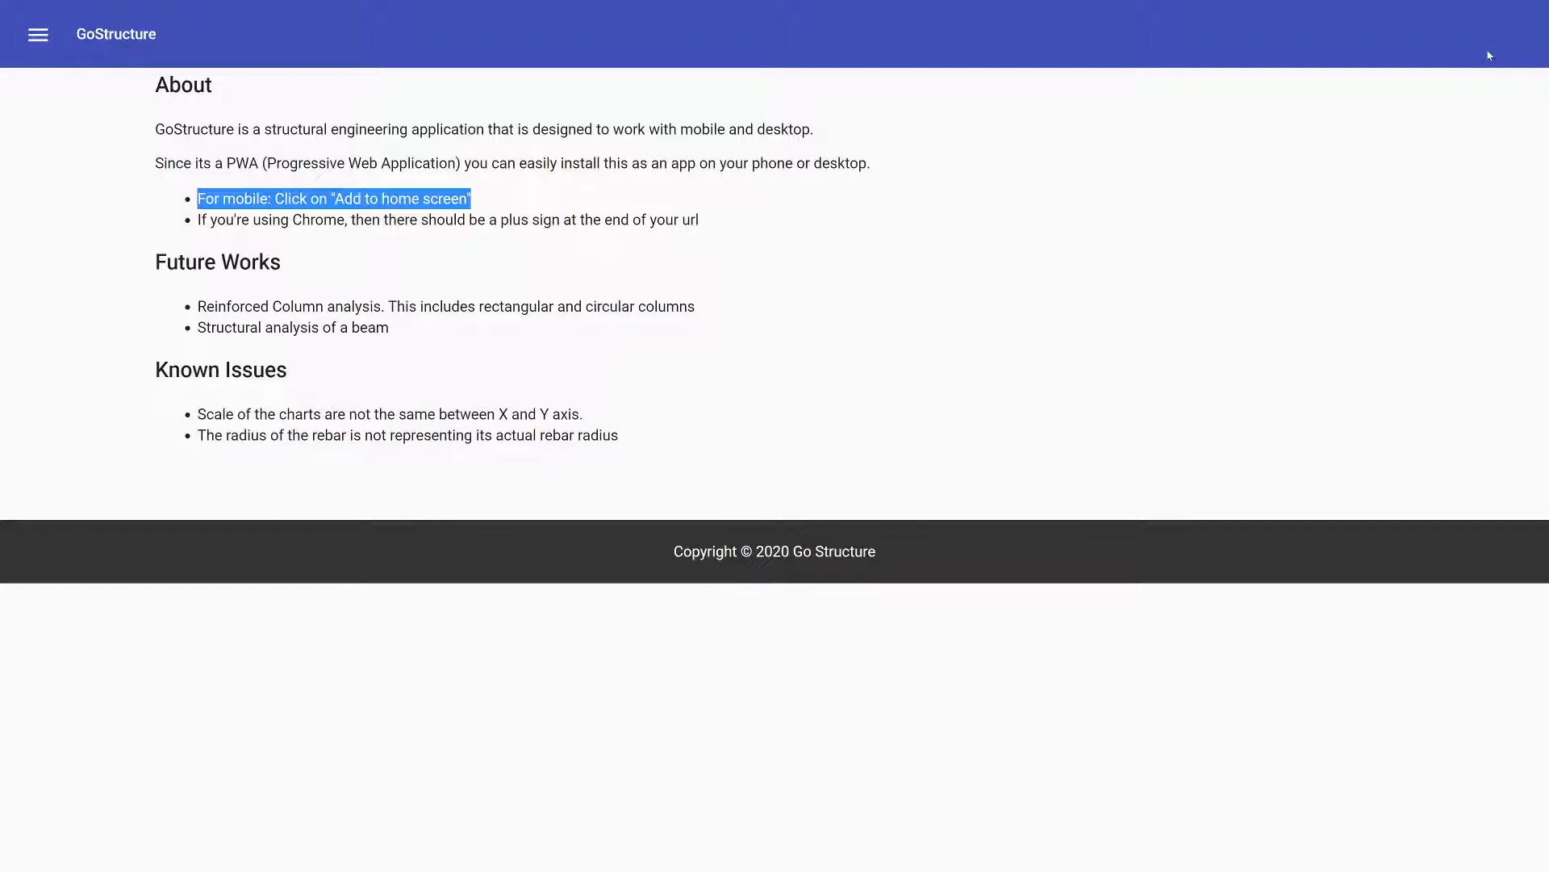
triple_click(404, 200)
double_click(350, 200)
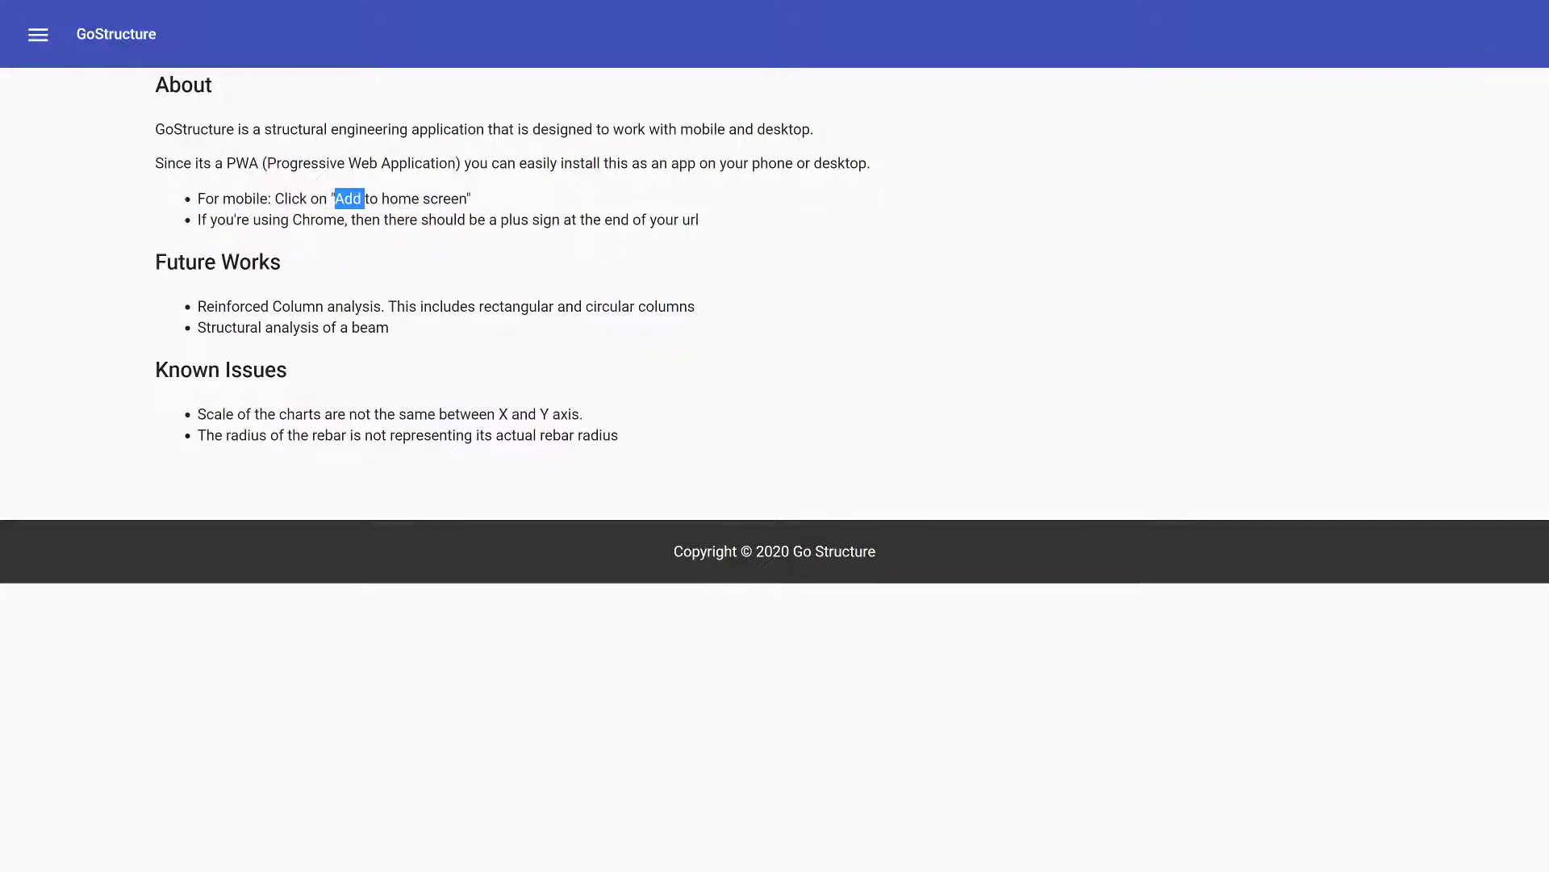
triple_click(319, 220)
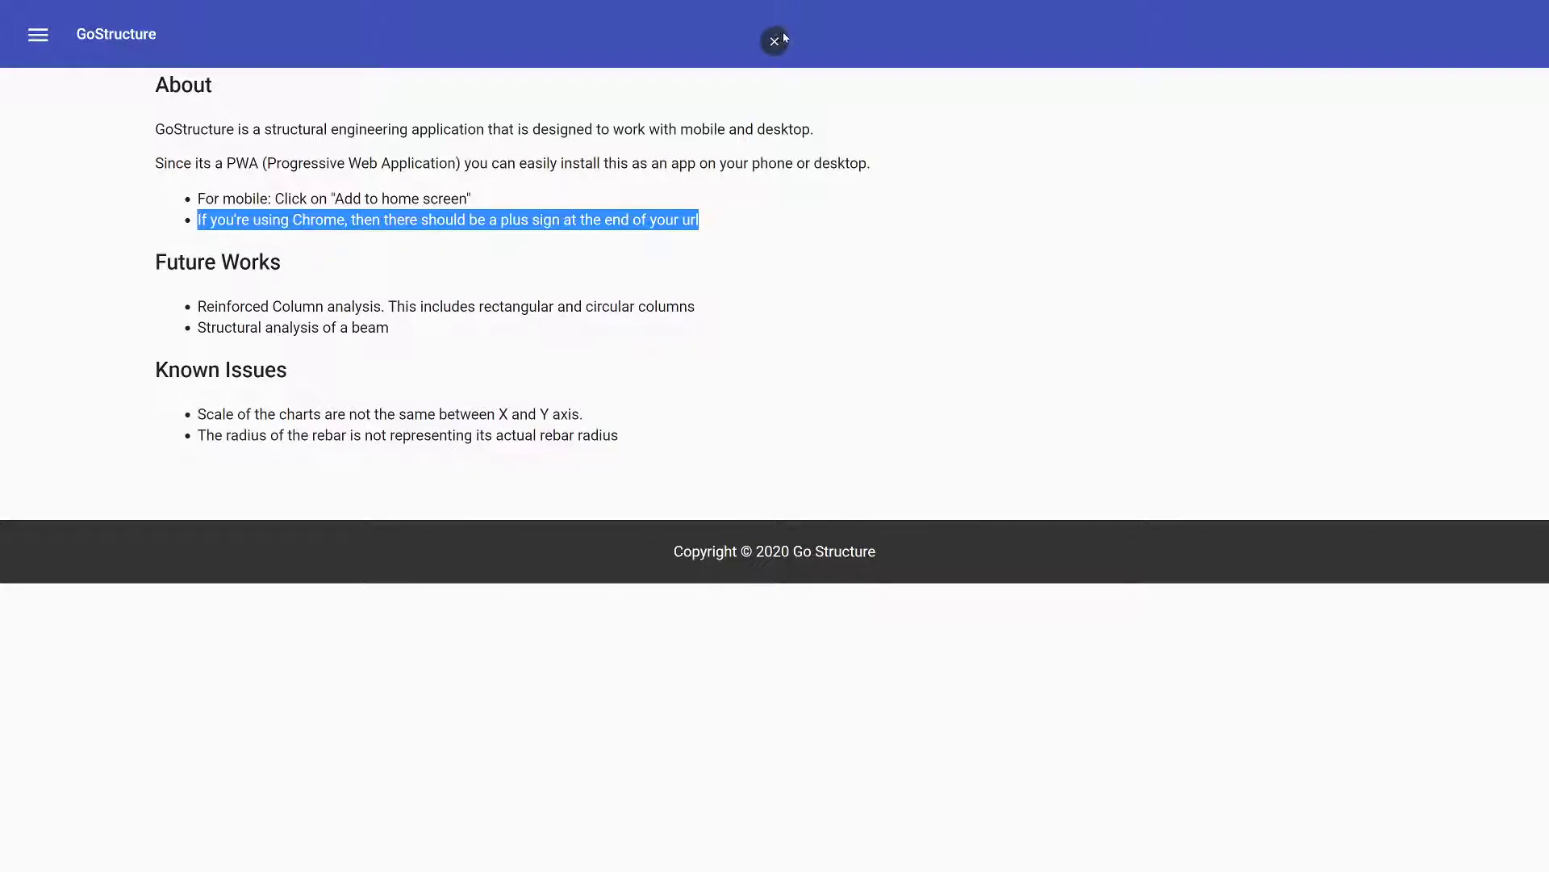
- Leave the browser's full-screen mode and reduce the page zoom to 100%
click(780, 40)
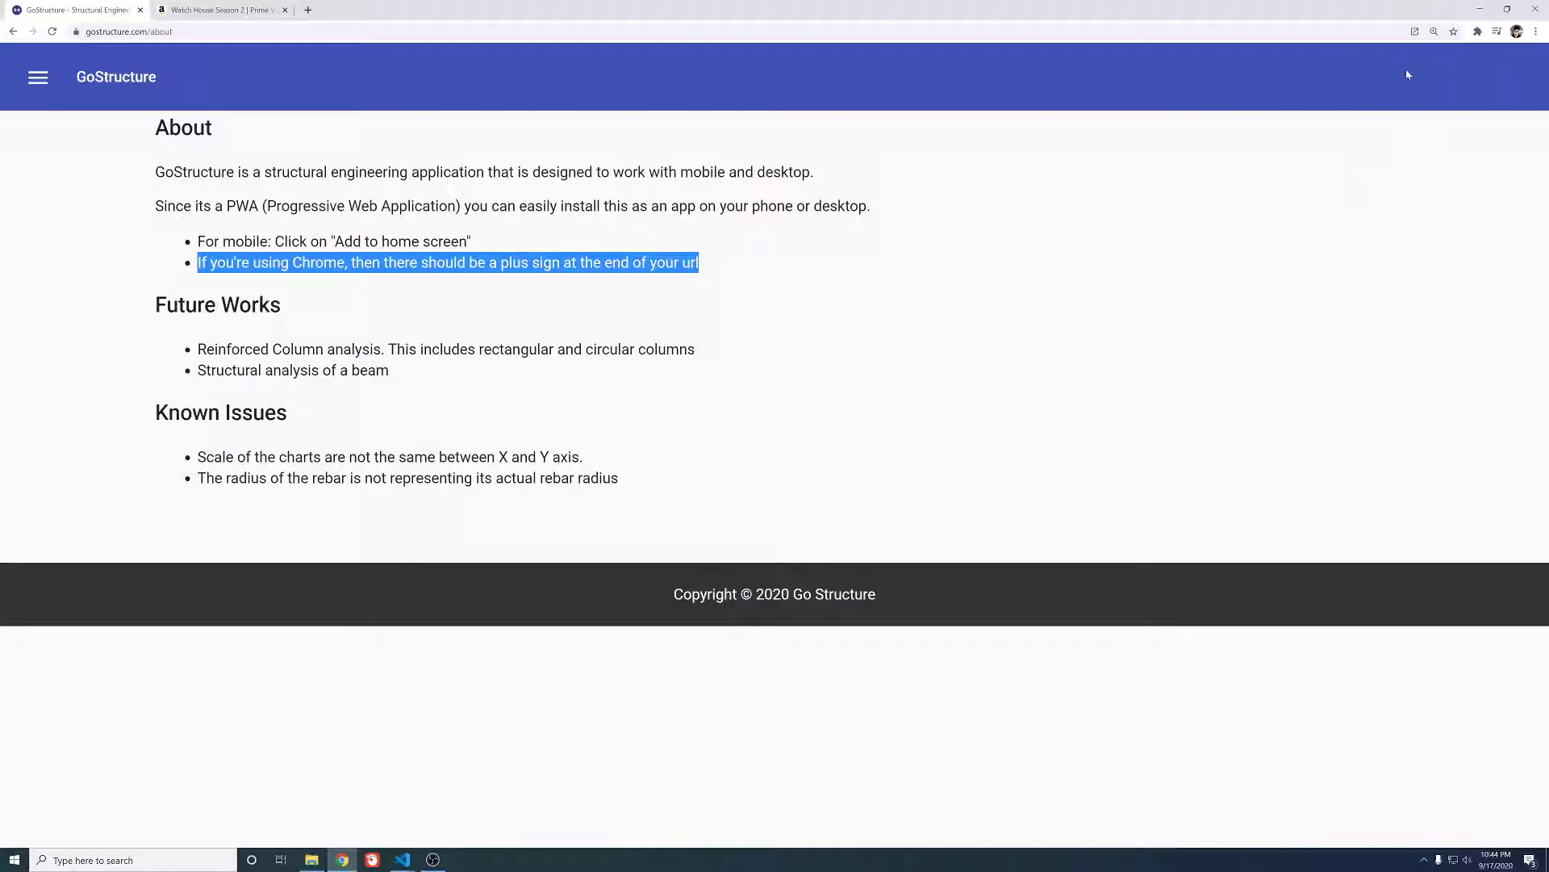
click(1538, 32)
click(1455, 145)
click(1455, 145)
click(1455, 145)
click(1455, 145)
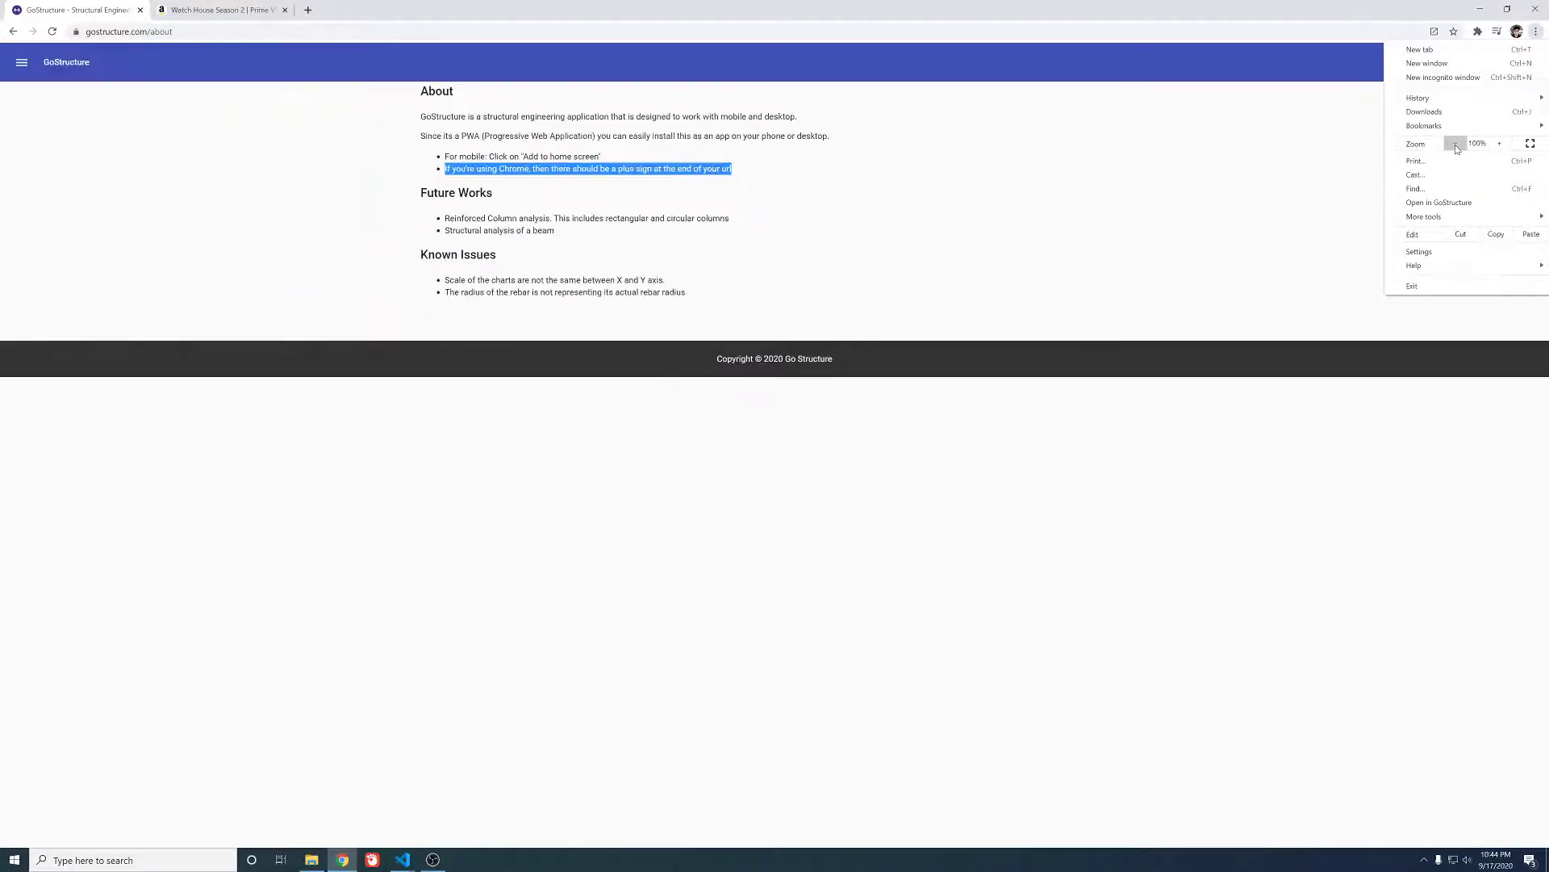
click(1215, 144)
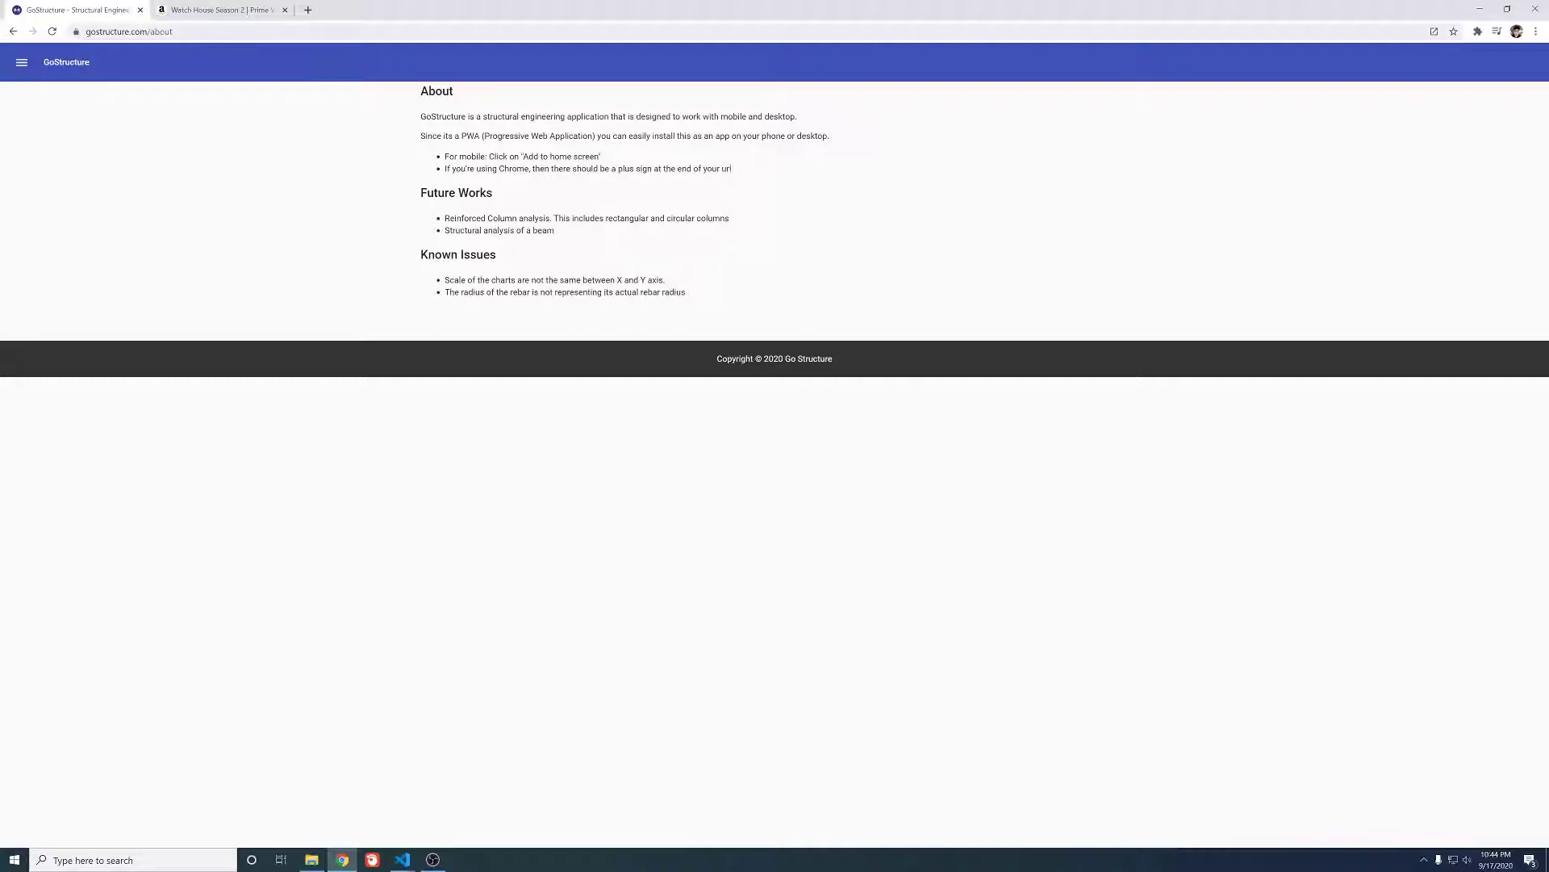
- Load the gostructure.com home page by removing the about path from the address
double_click(188, 31)
key(BackSpace)
key(Return)
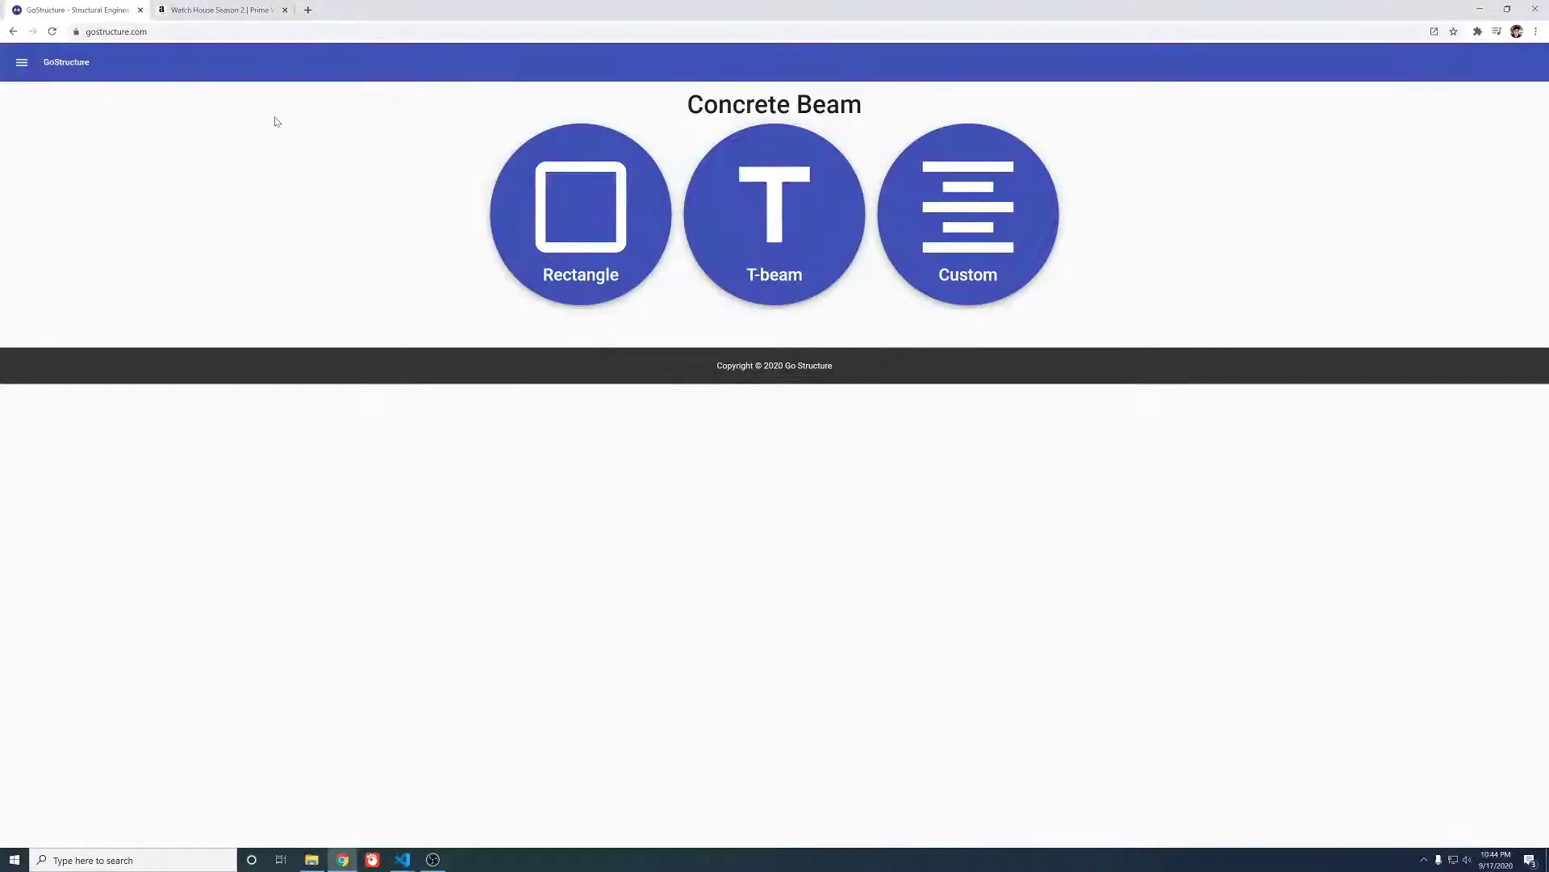
- Open the home page in the installed GoStructure app and maximize its window
click(1434, 31)
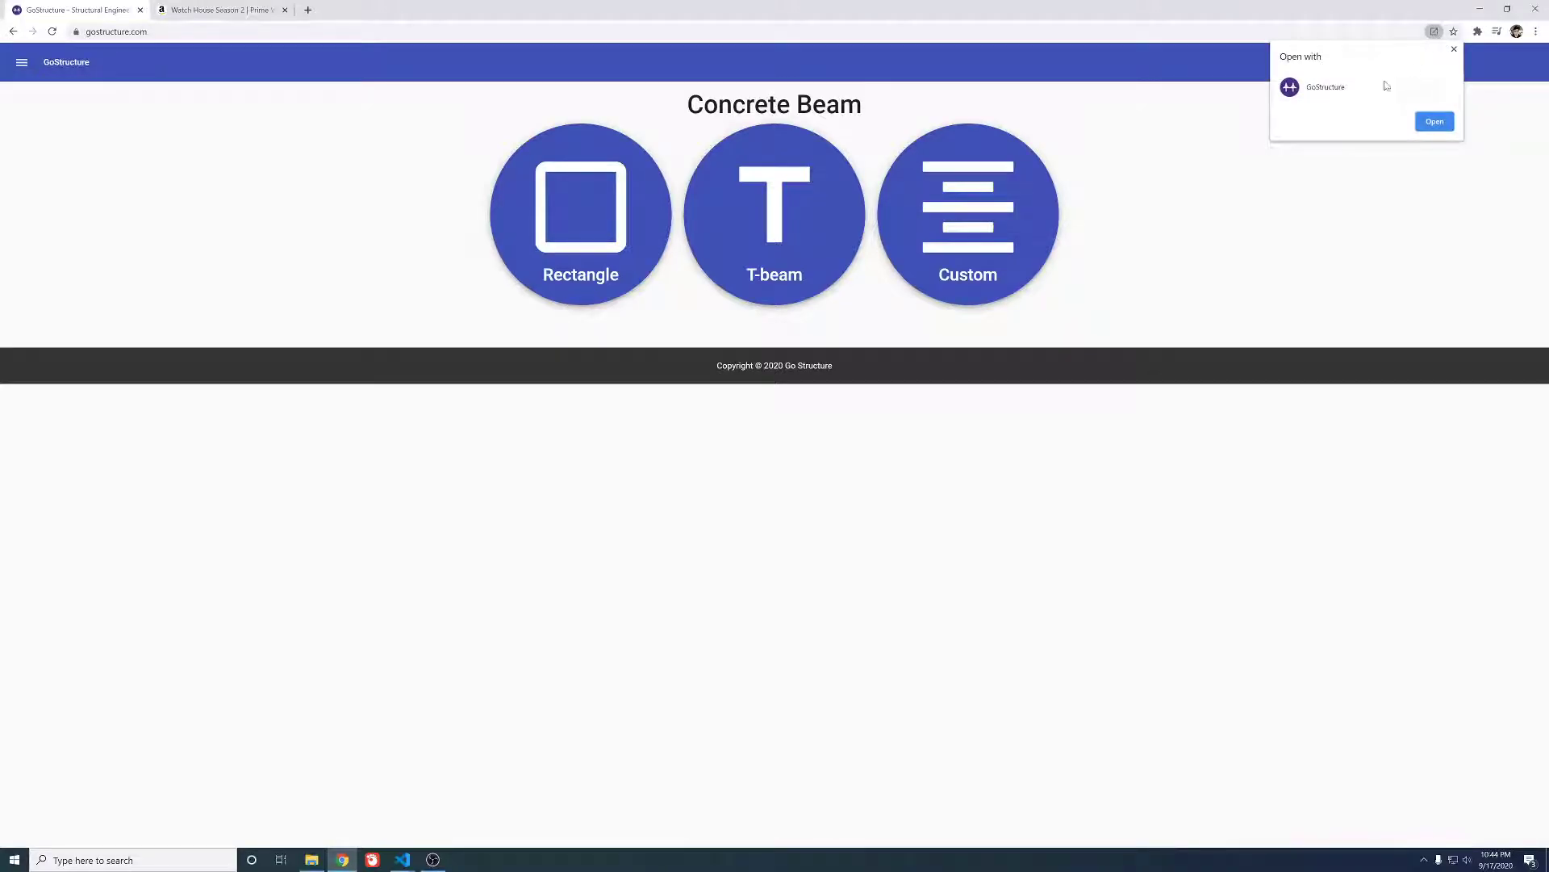
click(1435, 121)
drag(328, 50, 441, 61)
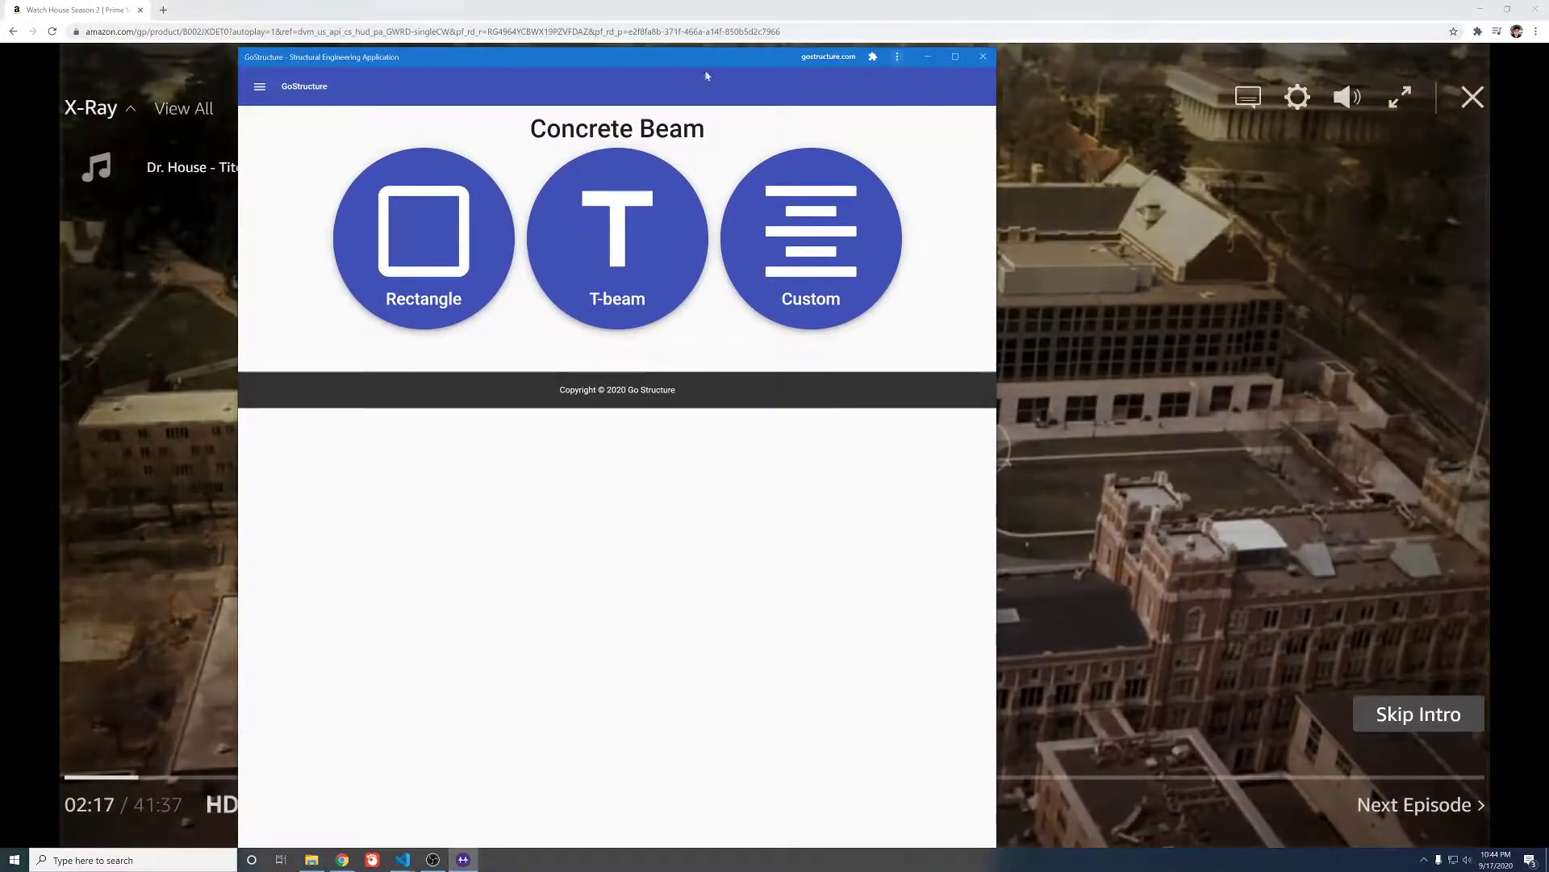
click(955, 57)
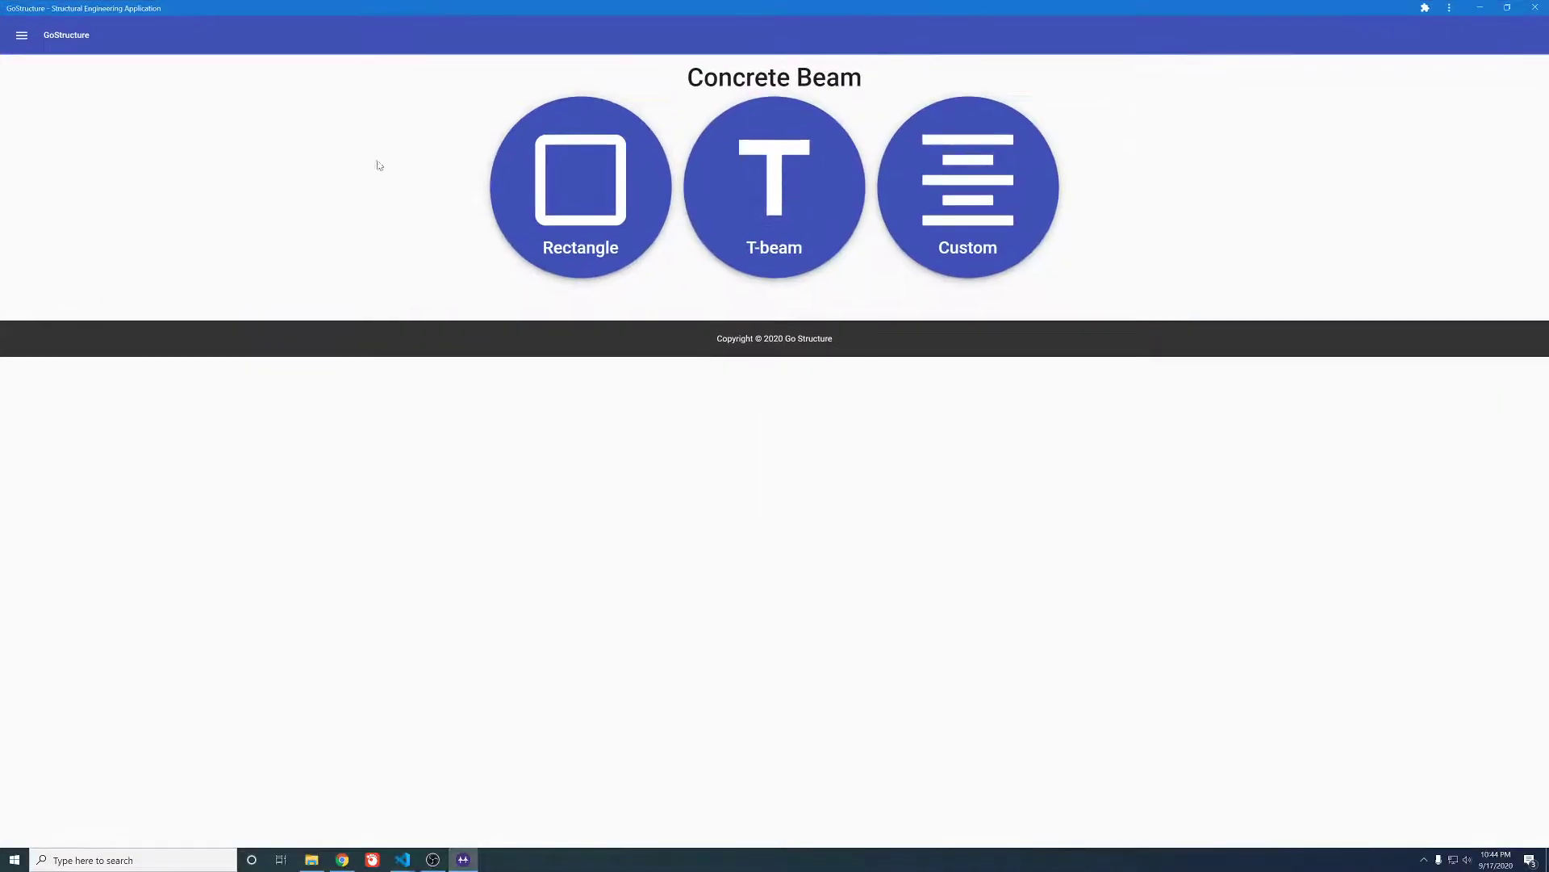